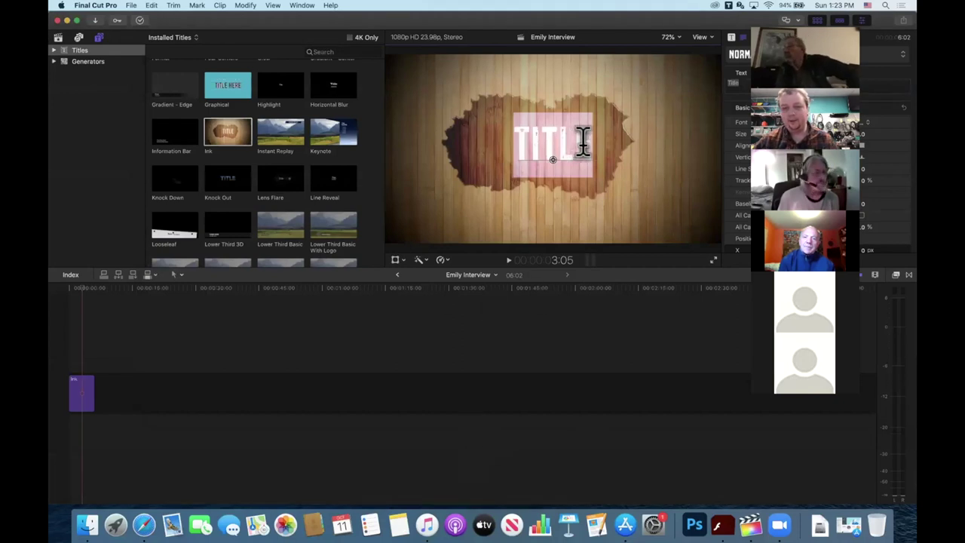
Step: Select the Ink title clip and delete its placeholder TITLE text in the viewer
{"action": "left_click", "coordinate": [313, 328]}
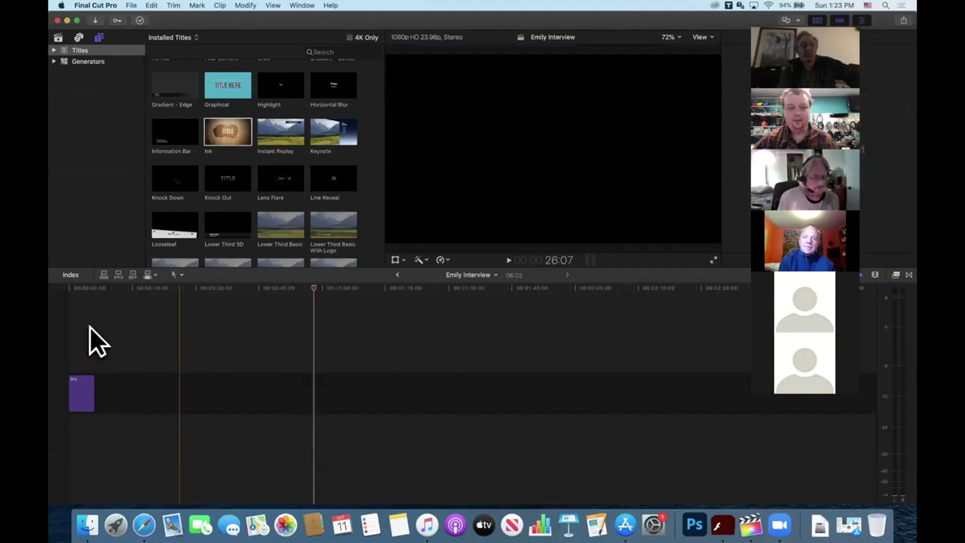
{"action": "left_click", "coordinate": [75, 321]}
{"action": "key", "text": "Down"}
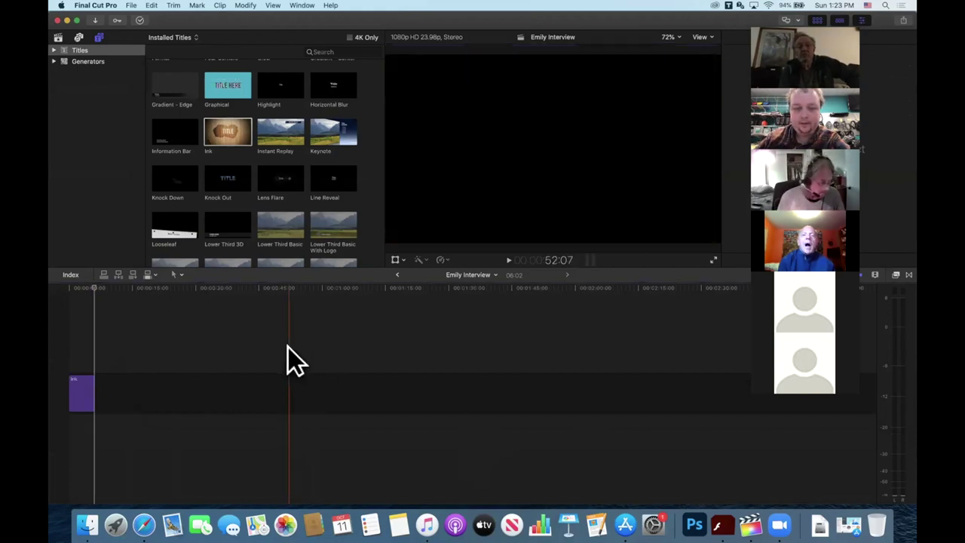
{"action": "left_click", "coordinate": [76, 381]}
{"action": "double_click", "coordinate": [76, 380]}
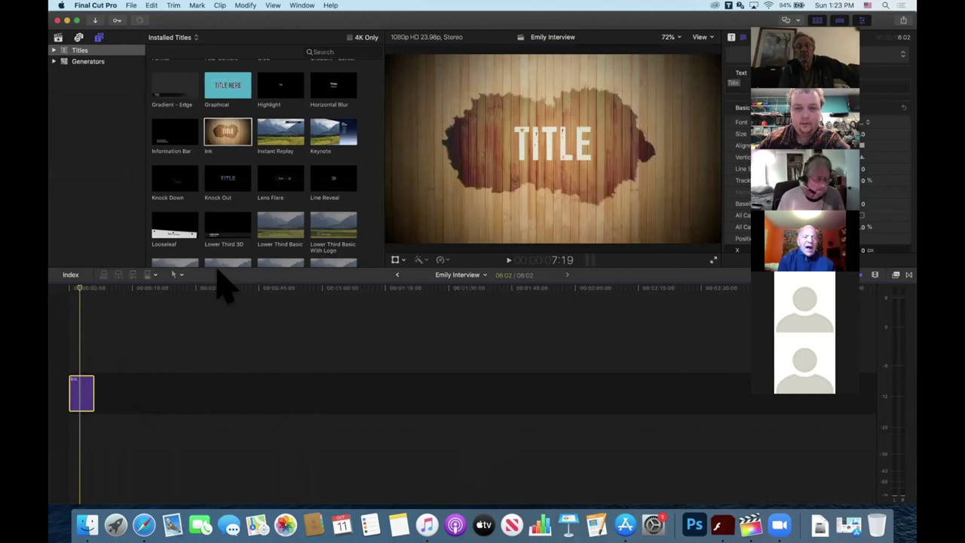
{"action": "double_click", "coordinate": [555, 148]}
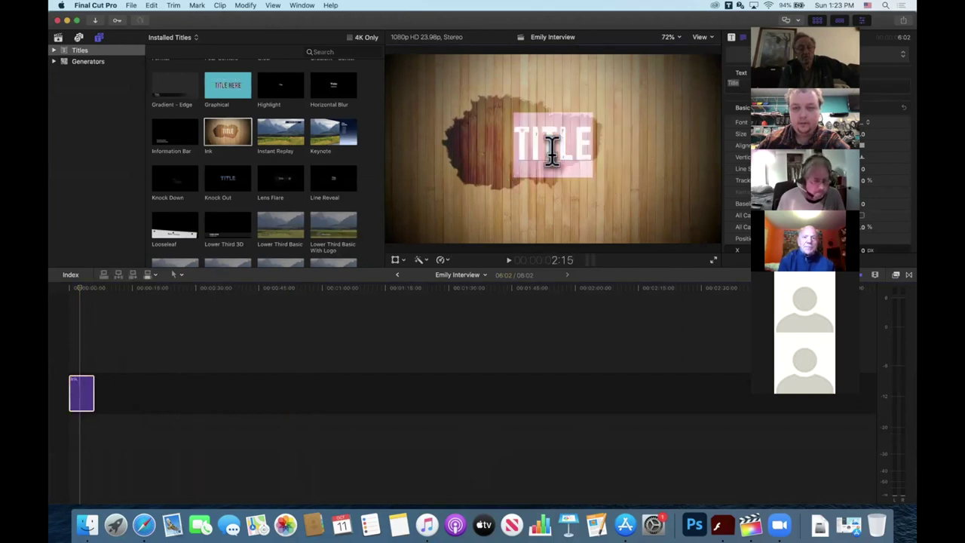
{"action": "left_click", "coordinate": [556, 148]}
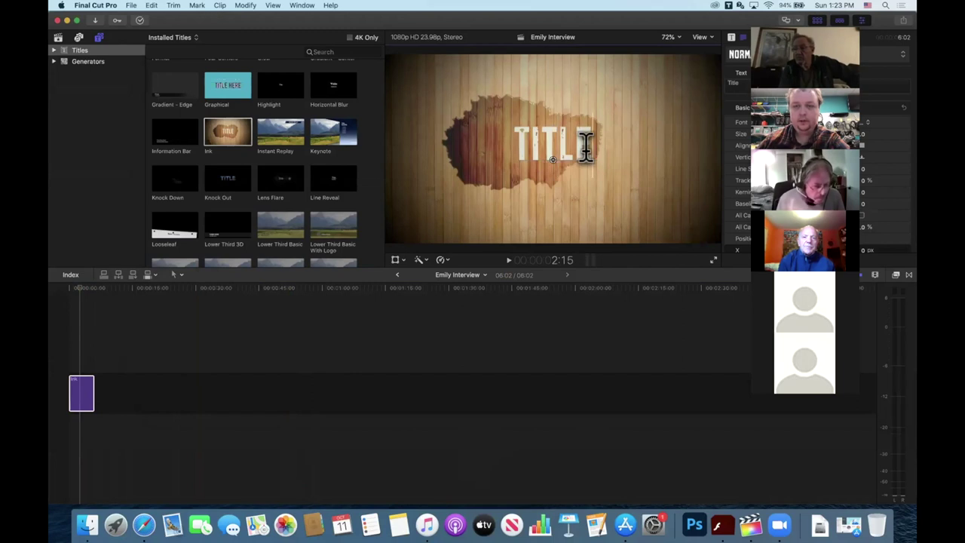
{"action": "key", "text": "BackSpace"}
{"action": "key", "text": "BackSpace"}
{"action": "key", "text": "BackSpace"}
{"action": "key", "text": "BackSpace"}
{"action": "key", "text": "BackSpace"}
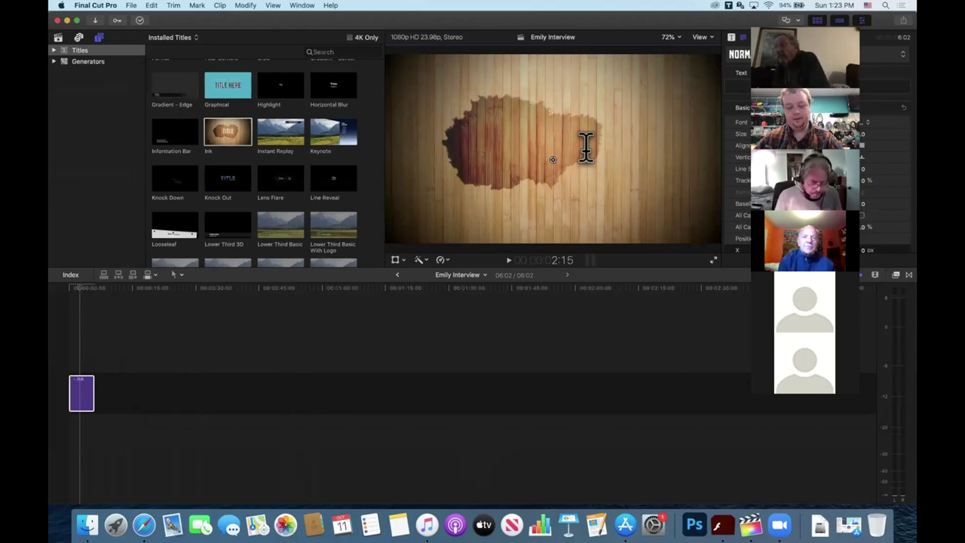
Step: Retype the title as FUN TIMES, preview it from the start, then delete that wording
{"action": "type", "text": "Fun"}
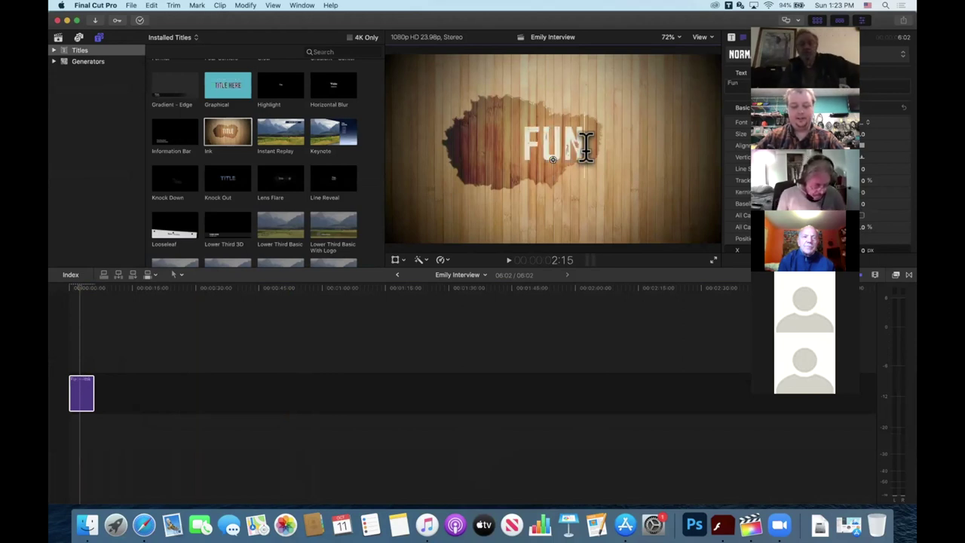
{"action": "type", "text": " Tim"}
{"action": "left_click", "coordinate": [79, 287]}
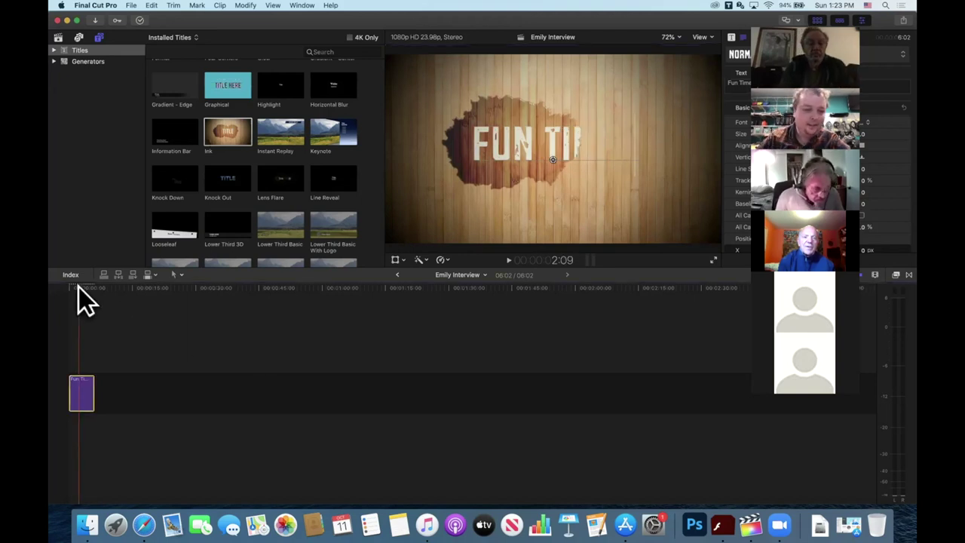
{"action": "left_click", "coordinate": [68, 299]}
{"action": "key", "text": "space"}
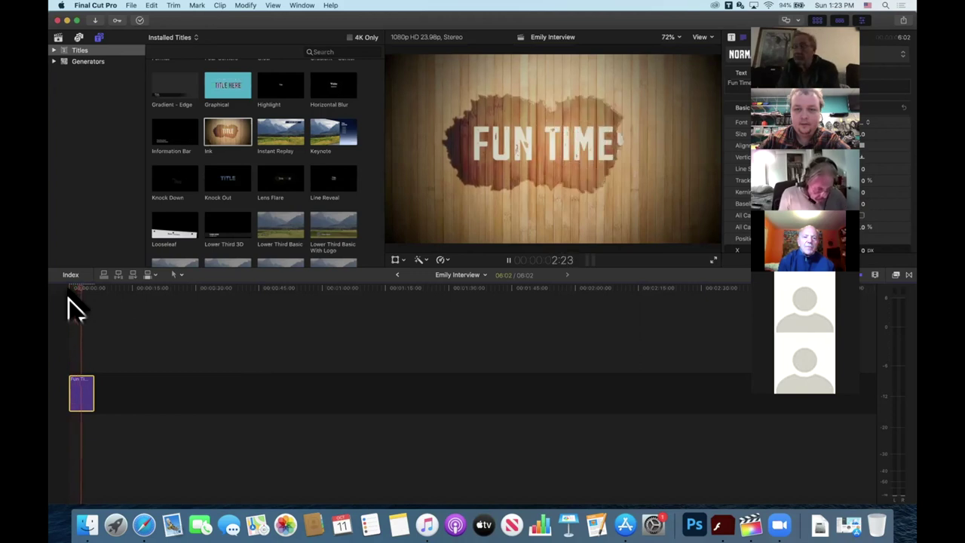
{"action": "key", "text": "space"}
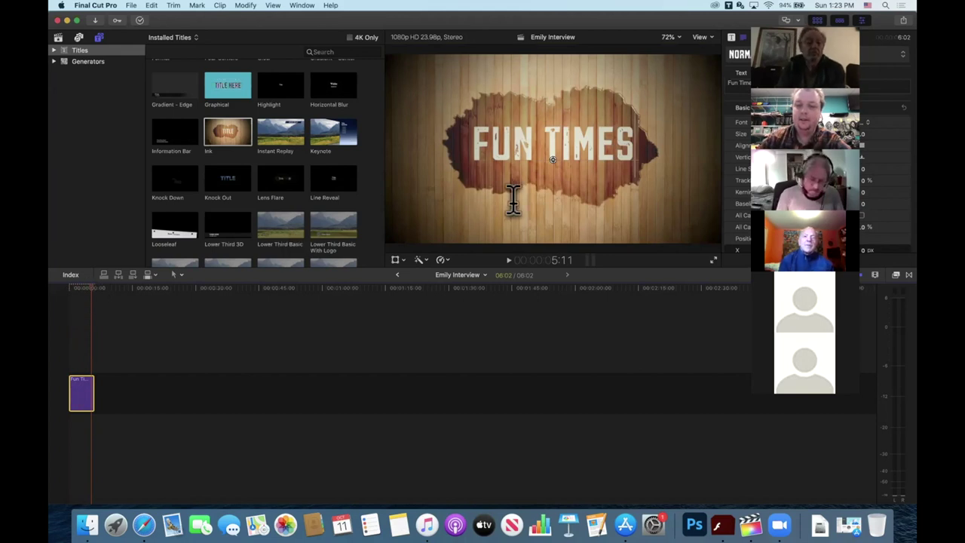
{"action": "left_click", "coordinate": [637, 144]}
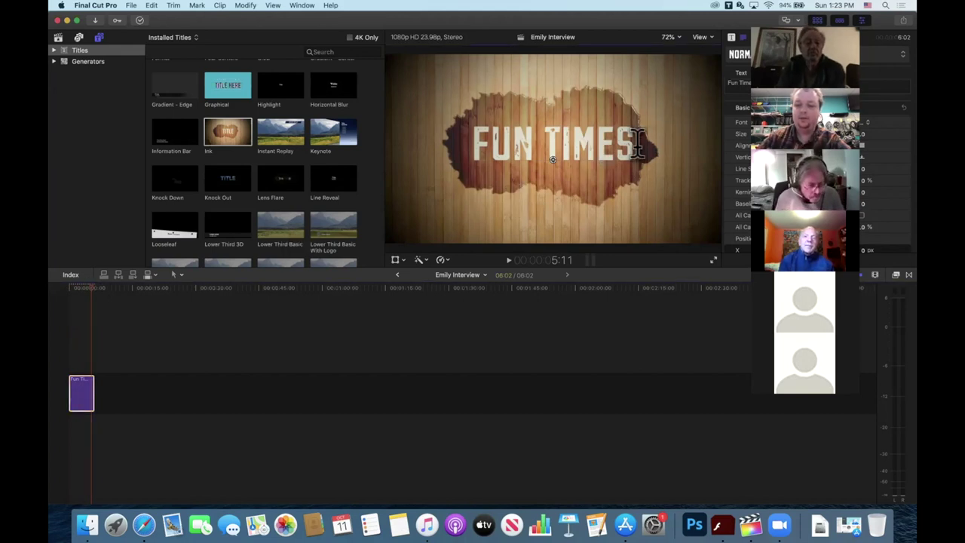
{"action": "key", "text": "BackSpace"}
{"action": "key", "text": "BackSpace"}
{"action": "key", "text": "BackSpace"}
{"action": "key", "text": "BackSpace"}
{"action": "key", "text": "BackSpace"}
{"action": "key", "text": "BackSpace"}
{"action": "key", "text": "BackSpace"}
{"action": "key", "text": "BackSpace"}
{"action": "key", "text": "BackSpace"}
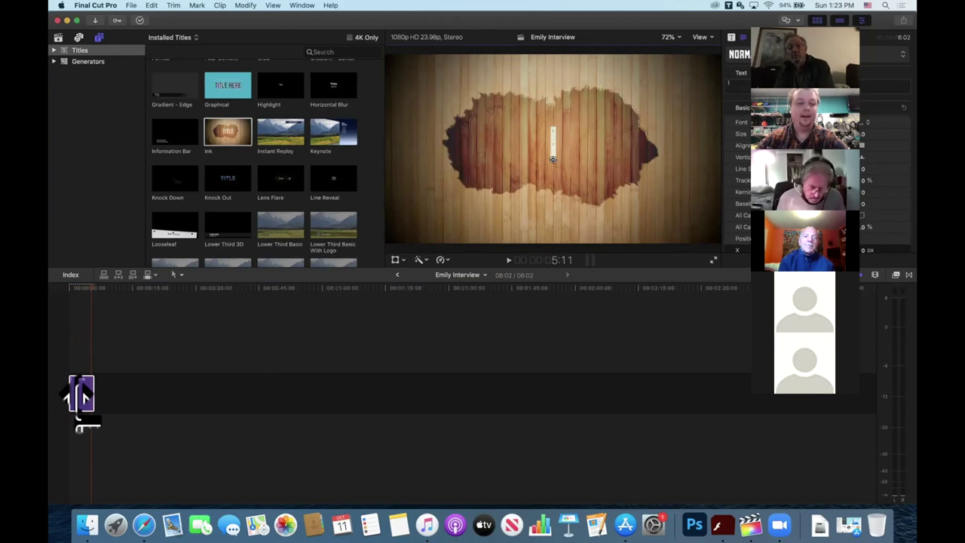
Step: Replay the empty Ink title's reveal from the start of the timeline
{"action": "left_click", "coordinate": [72, 287]}
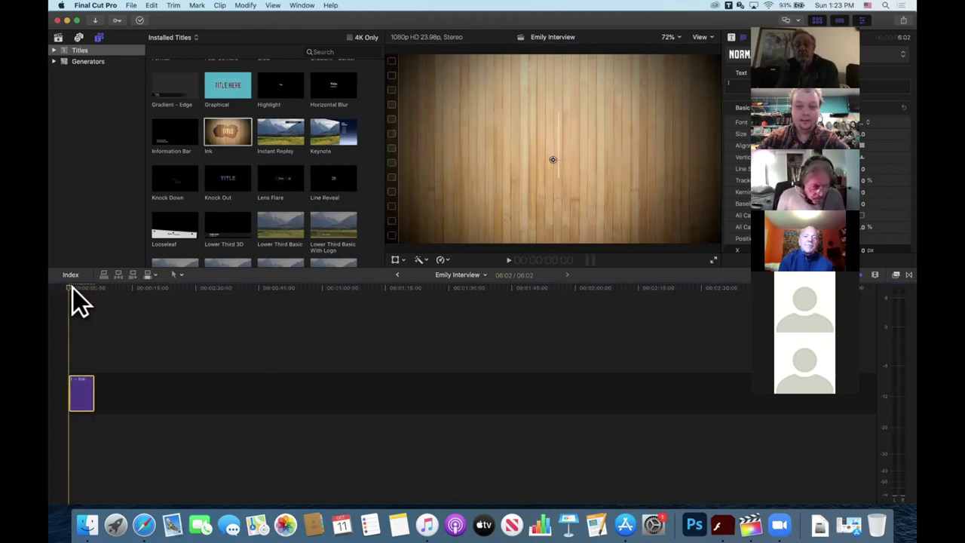
{"action": "key", "text": "space"}
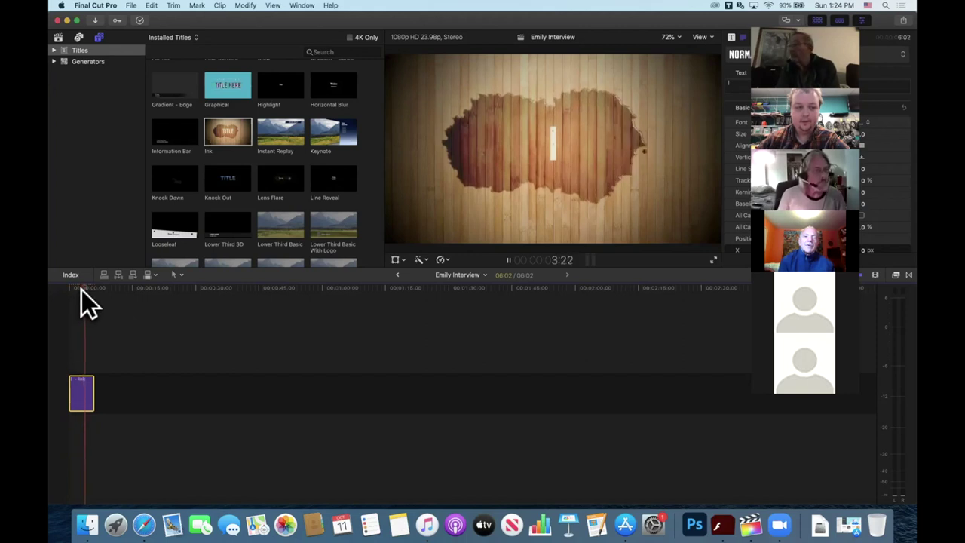
{"action": "left_click", "coordinate": [67, 303]}
{"action": "key", "text": "space"}
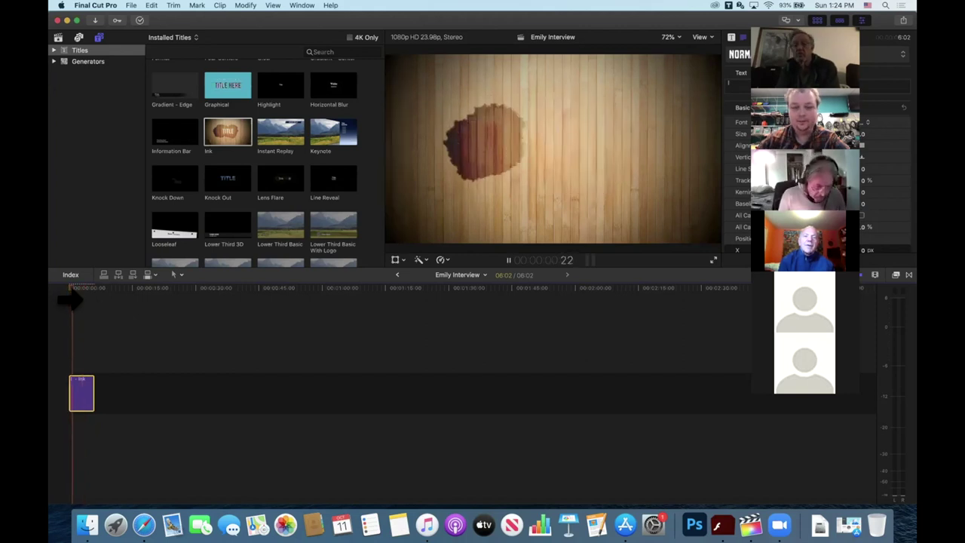
{"action": "key", "text": "space"}
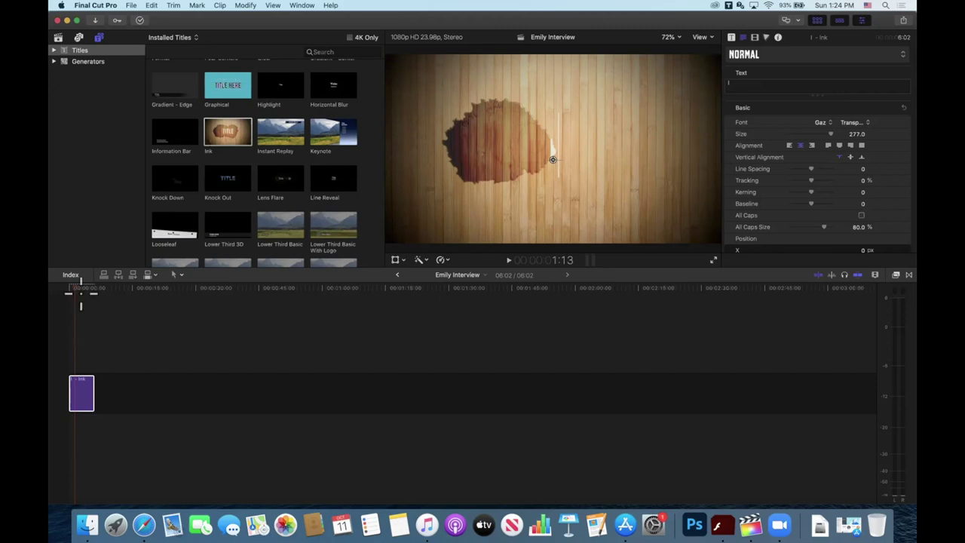
Step: Select the Ink title clip, turn off skimming, and place the cursor in its Text field
{"action": "left_click", "coordinate": [81, 405]}
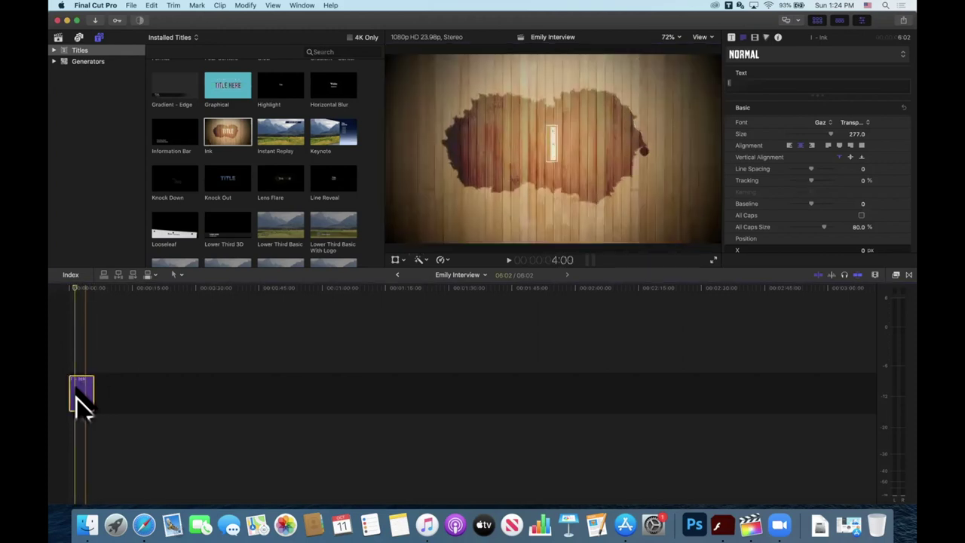
{"action": "key", "text": "s"}
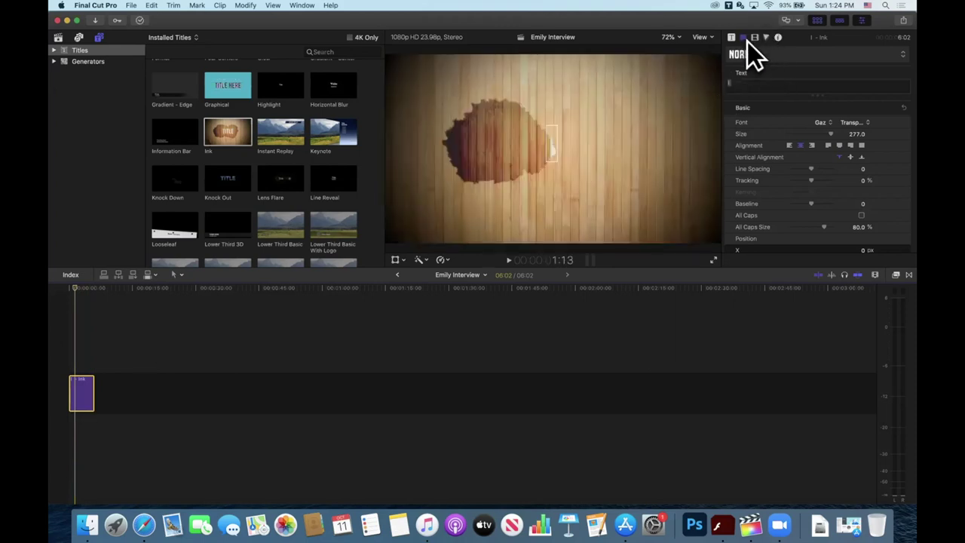
{"action": "left_click", "coordinate": [745, 83]}
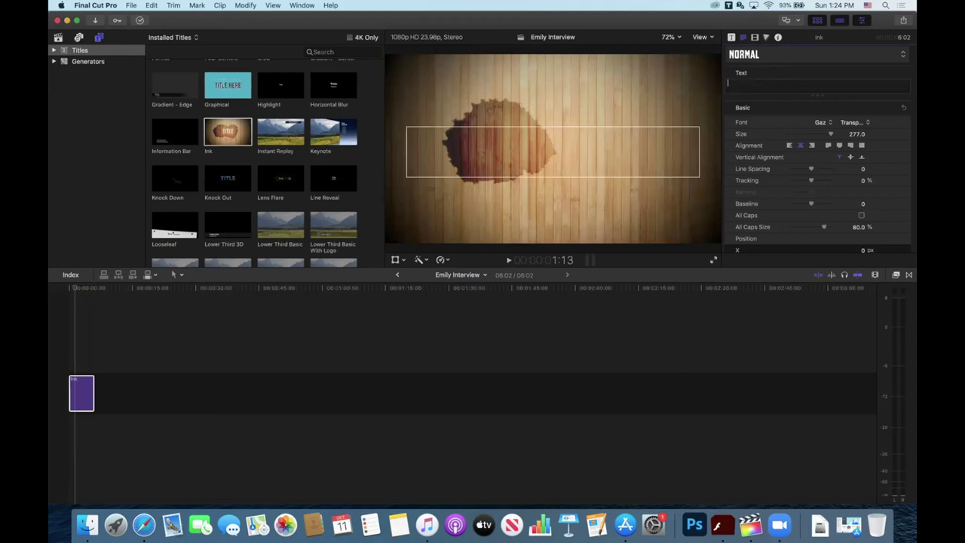
Step: Retitle the Ink title as 'Gobblity Gock' and play it back from the start
{"action": "type", "text": "Go"}
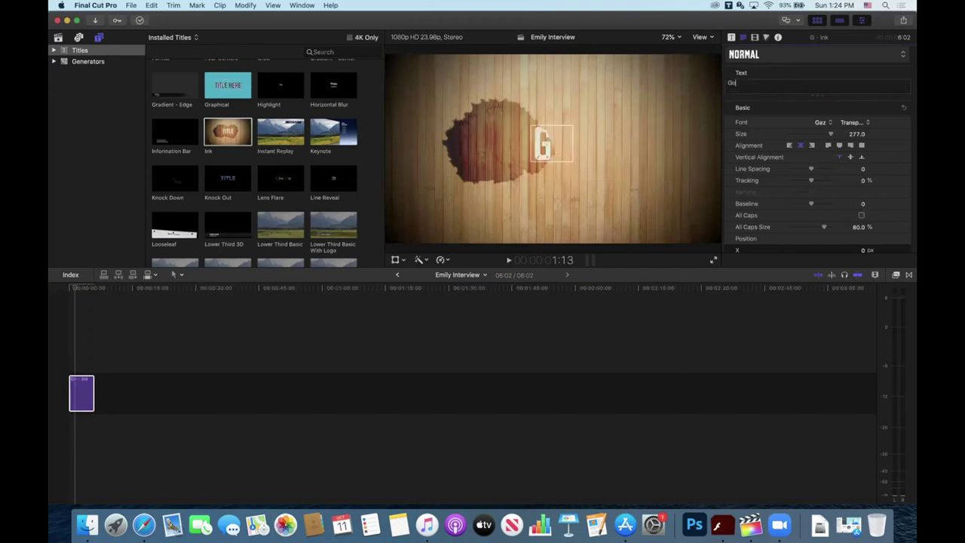
{"action": "type", "text": "bbl"}
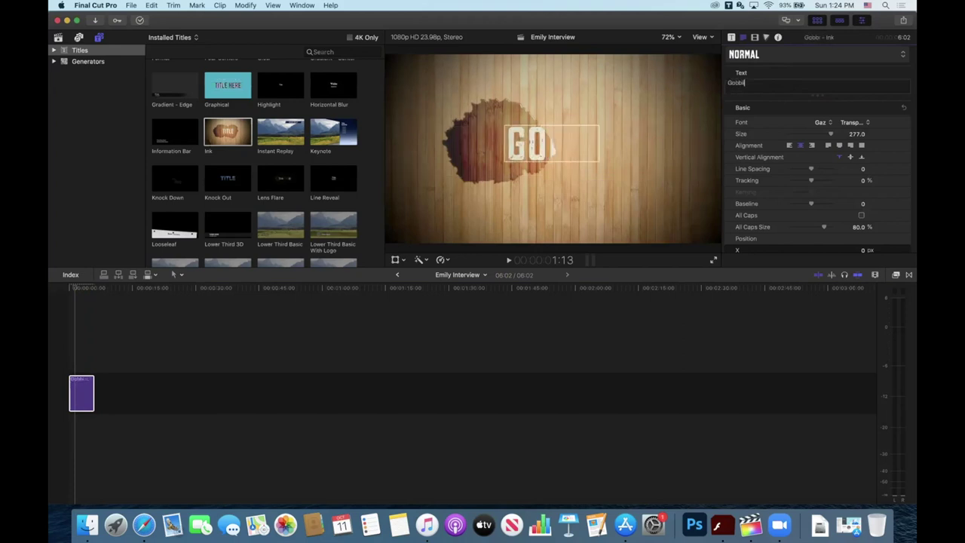
{"action": "type", "text": "ity Gock"}
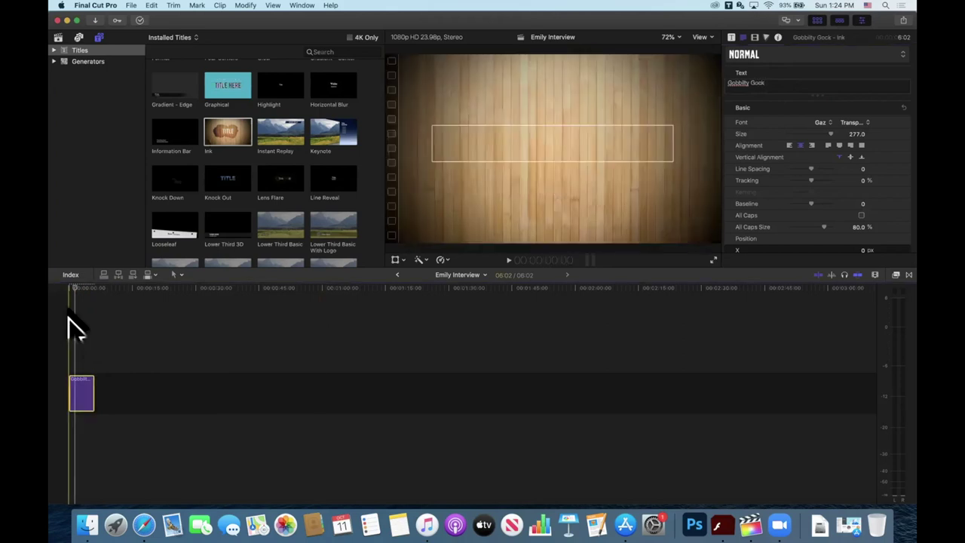
{"action": "left_click", "coordinate": [79, 295]}
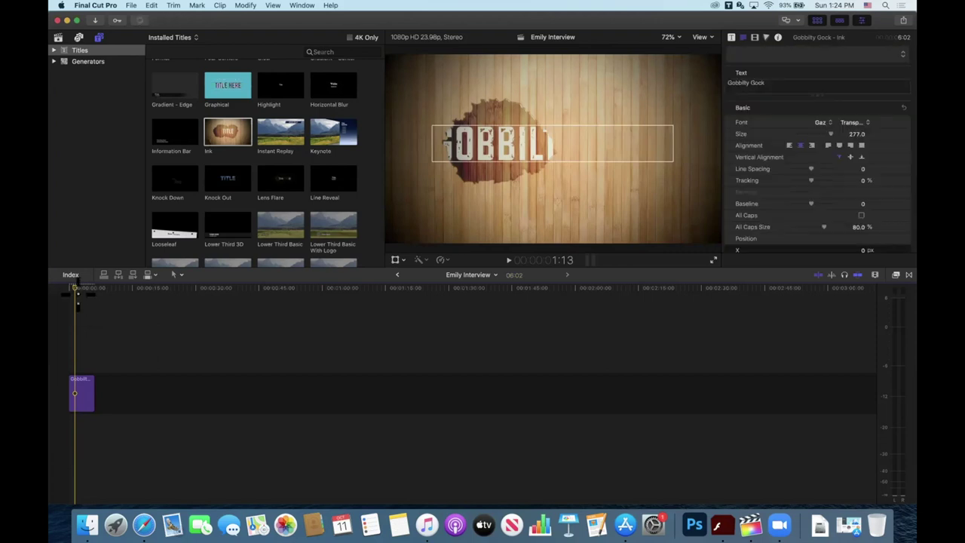
{"action": "left_click", "coordinate": [68, 309]}
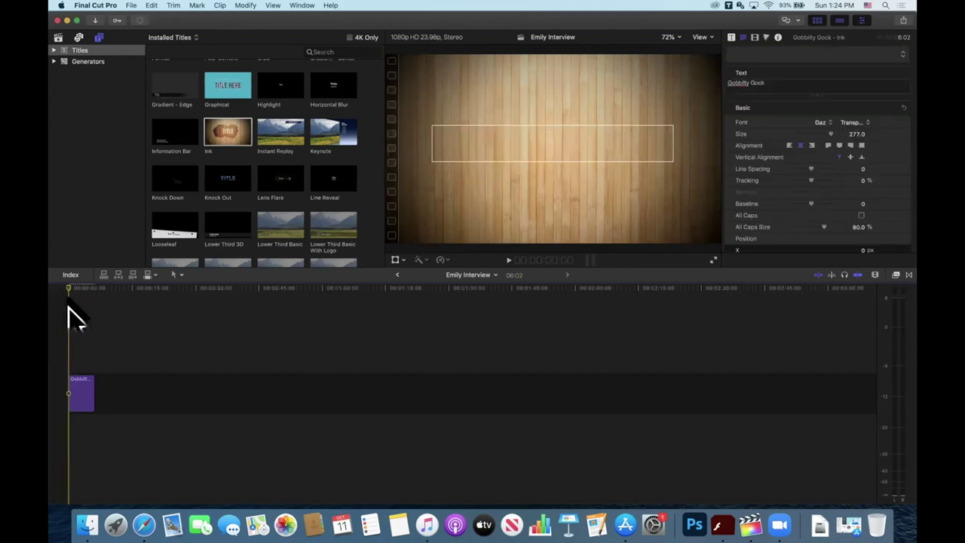
{"action": "key", "text": "space"}
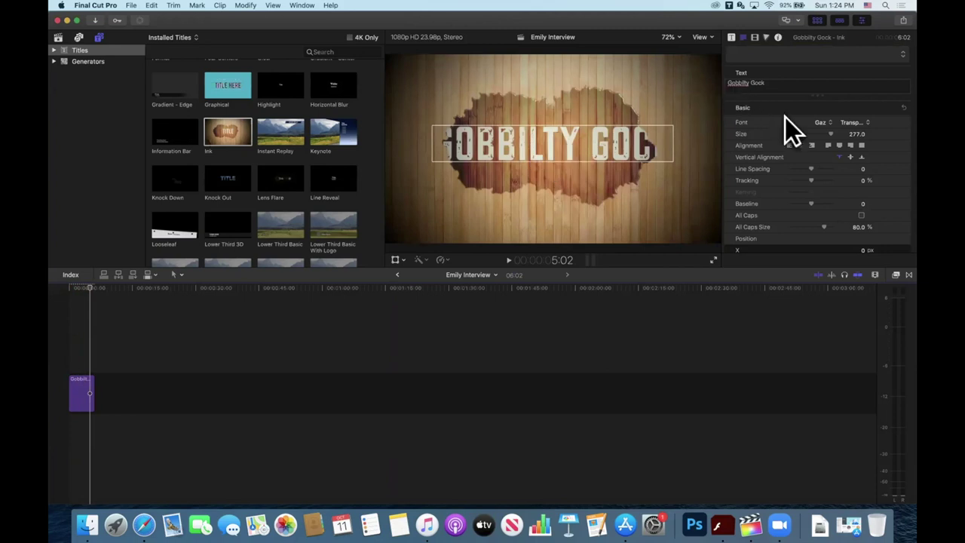
Step: Delete the Ink title clip from the timeline
{"action": "scroll", "coordinate": [823, 131], "scroll_direction": "down", "scroll_amount": 5}
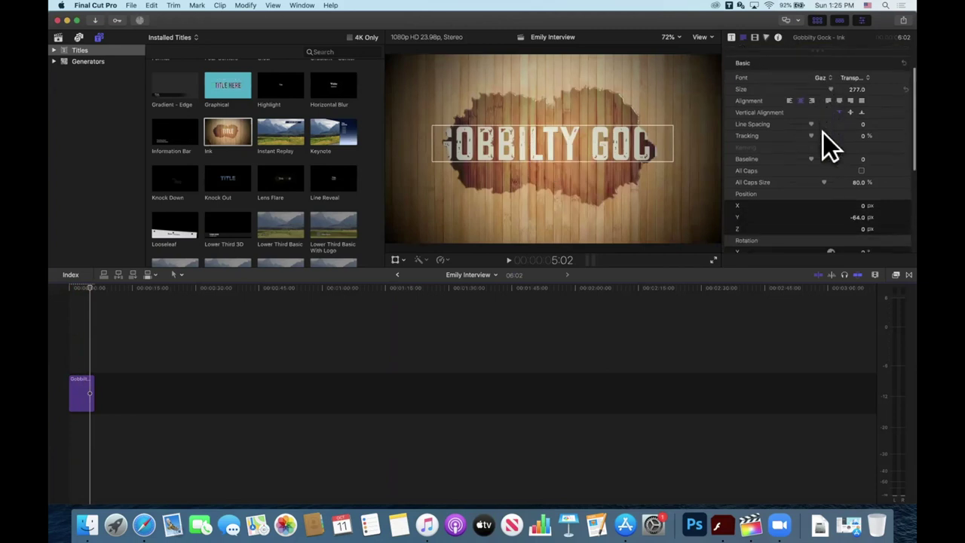
{"action": "scroll", "coordinate": [823, 132], "scroll_direction": "down", "scroll_amount": 3}
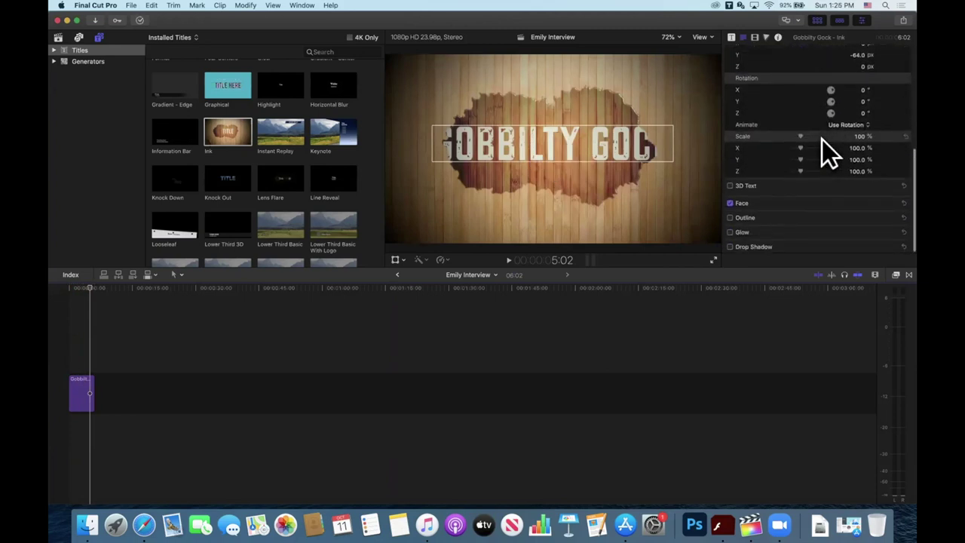
{"action": "scroll", "coordinate": [822, 139], "scroll_direction": "up", "scroll_amount": 10}
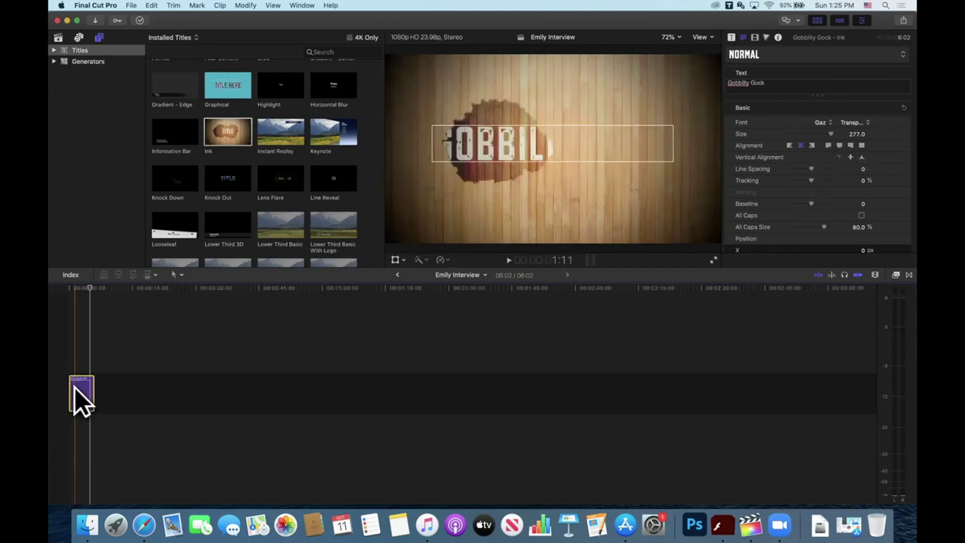
{"action": "key", "text": "Delete"}
Step: Add the Custom title at the timeline start, accepting the suggested project video settings
{"action": "scroll", "coordinate": [286, 143], "scroll_direction": "up", "scroll_amount": 1}
{"action": "scroll", "coordinate": [286, 143], "scroll_direction": "up", "scroll_amount": 3}
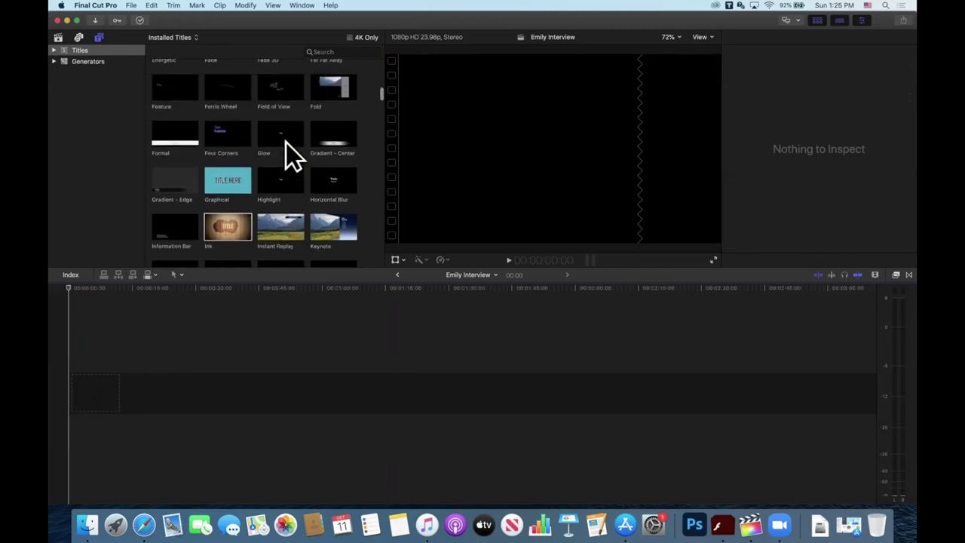
{"action": "scroll", "coordinate": [286, 144], "scroll_direction": "up", "scroll_amount": 3}
{"action": "scroll", "coordinate": [286, 143], "scroll_direction": "up", "scroll_amount": 2}
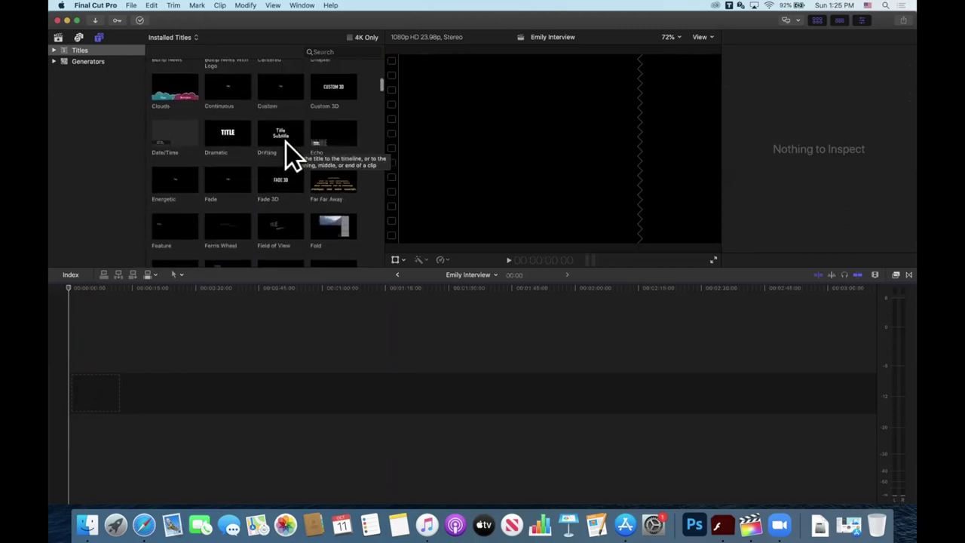
{"action": "scroll", "coordinate": [286, 143], "scroll_direction": "up", "scroll_amount": 2}
{"action": "scroll", "coordinate": [285, 143], "scroll_direction": "up", "scroll_amount": 1}
{"action": "scroll", "coordinate": [286, 142], "scroll_direction": "up", "scroll_amount": 1}
{"action": "scroll", "coordinate": [286, 142], "scroll_direction": "up", "scroll_amount": 2}
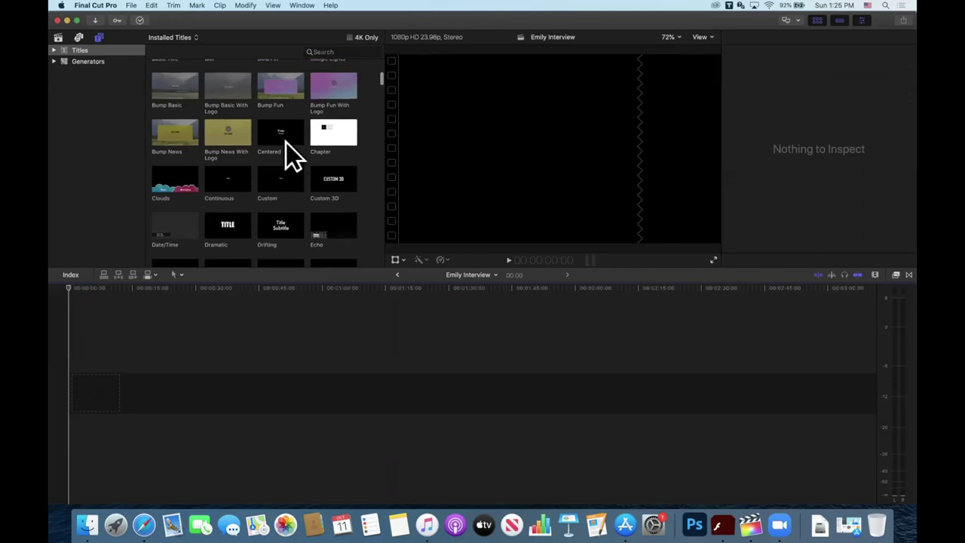
{"action": "left_click", "coordinate": [283, 186]}
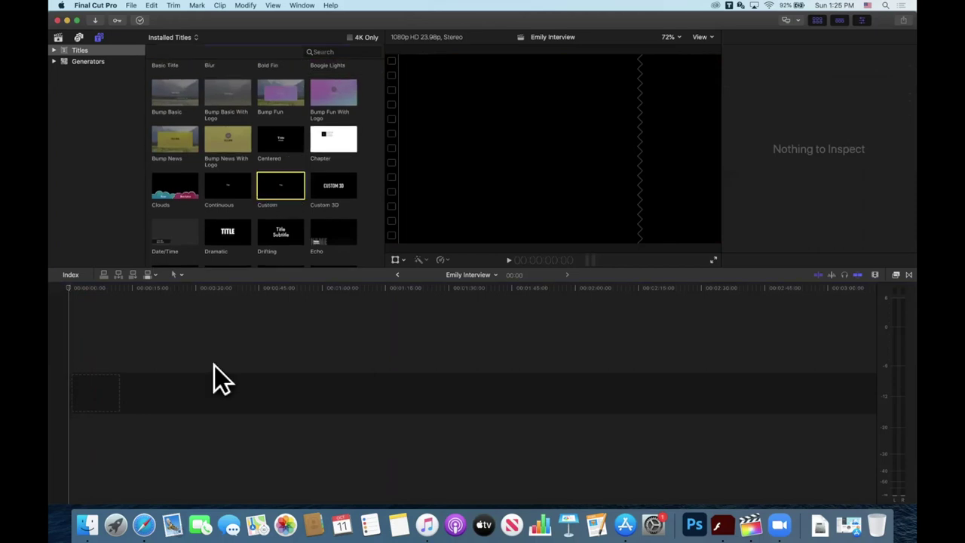
{"action": "left_click_drag", "start_coordinate": [213, 366], "coordinate": [150, 420]}
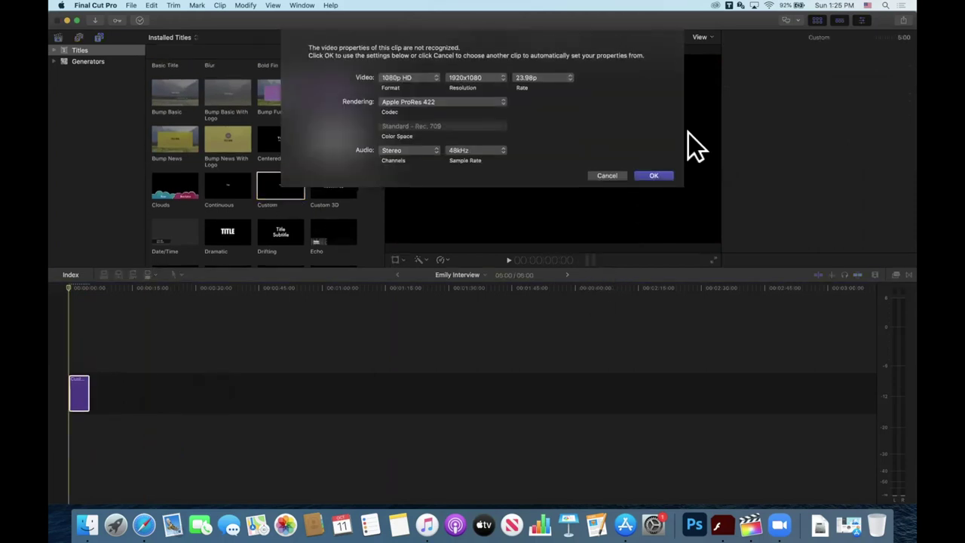
{"action": "left_click", "coordinate": [654, 176]}
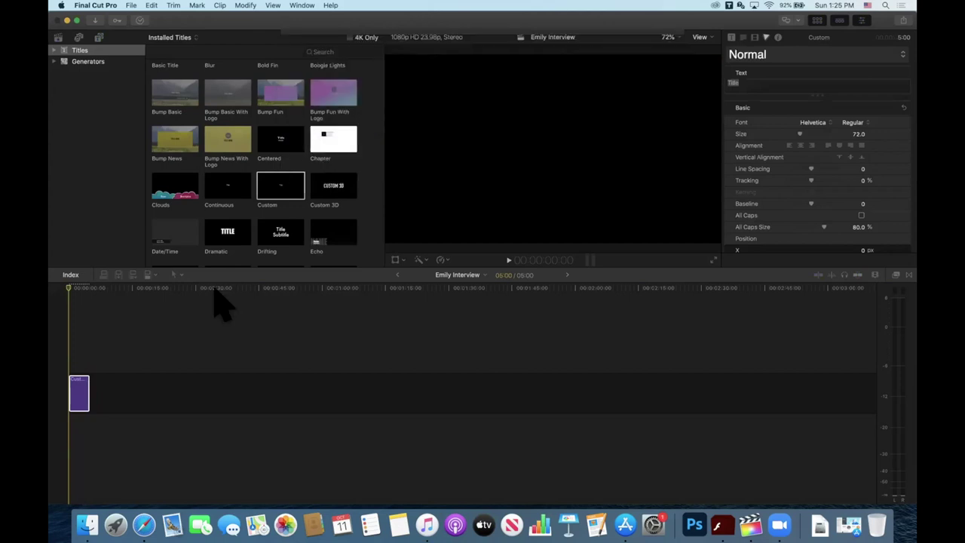
Step: Replace the placeholder Title text with 'The beginning title'
{"action": "left_click", "coordinate": [76, 288]}
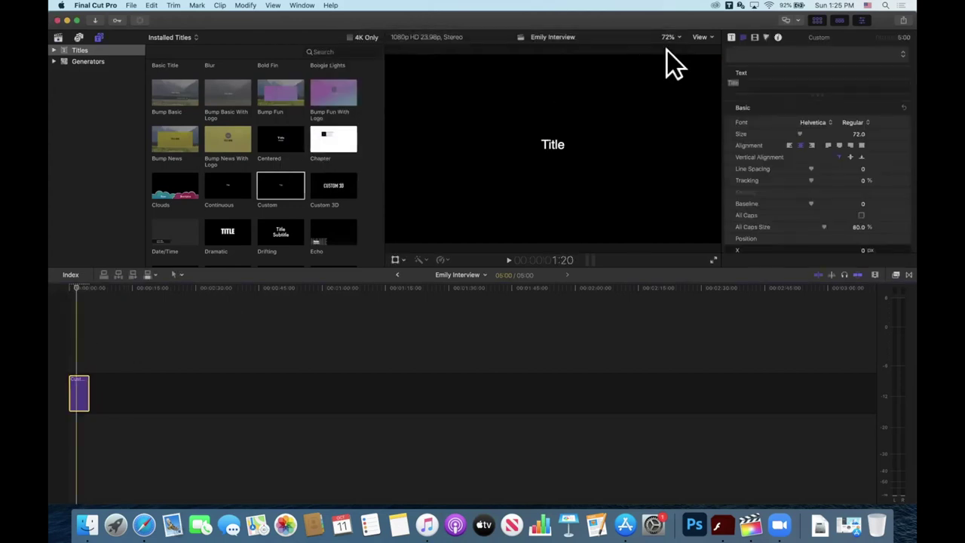
{"action": "left_click", "coordinate": [750, 83]}
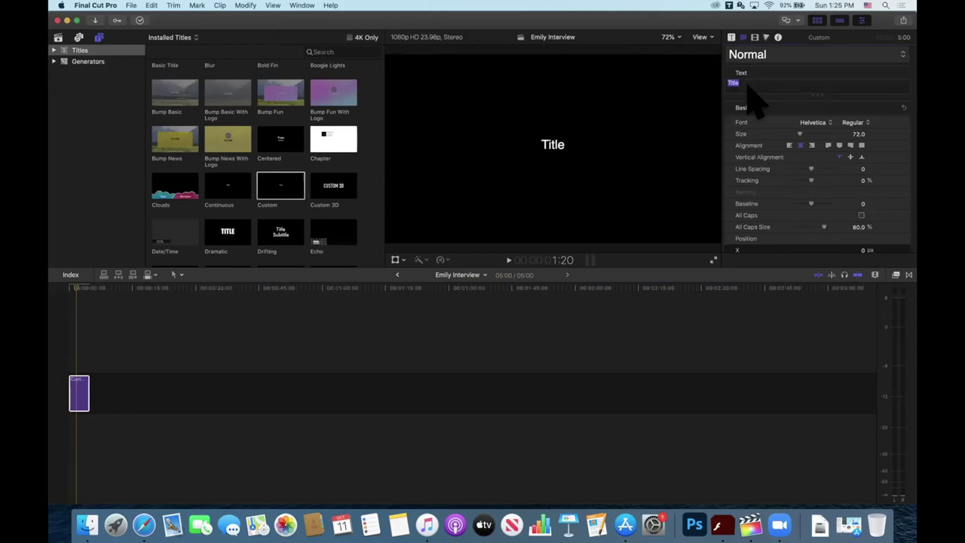
{"action": "type", "text": "The "}
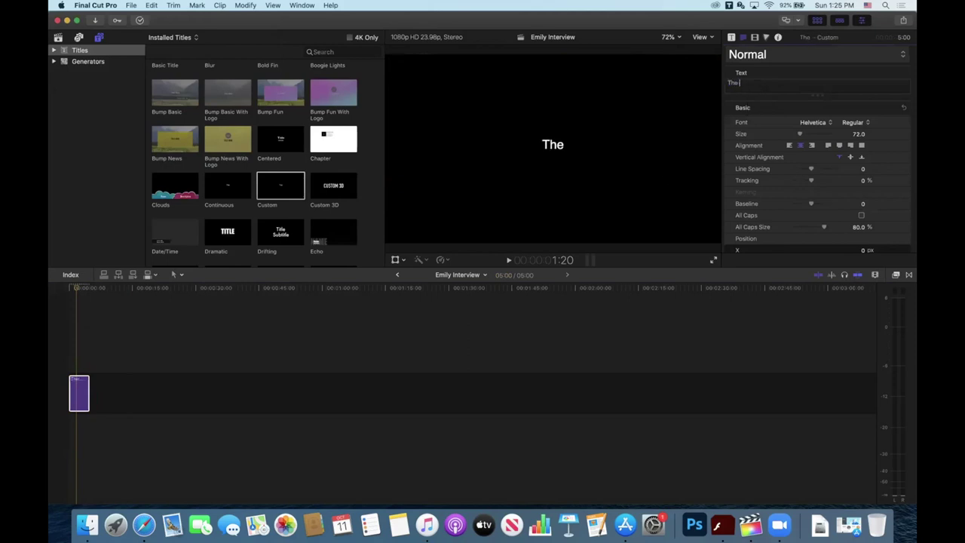
{"action": "type", "text": "beginning title"}
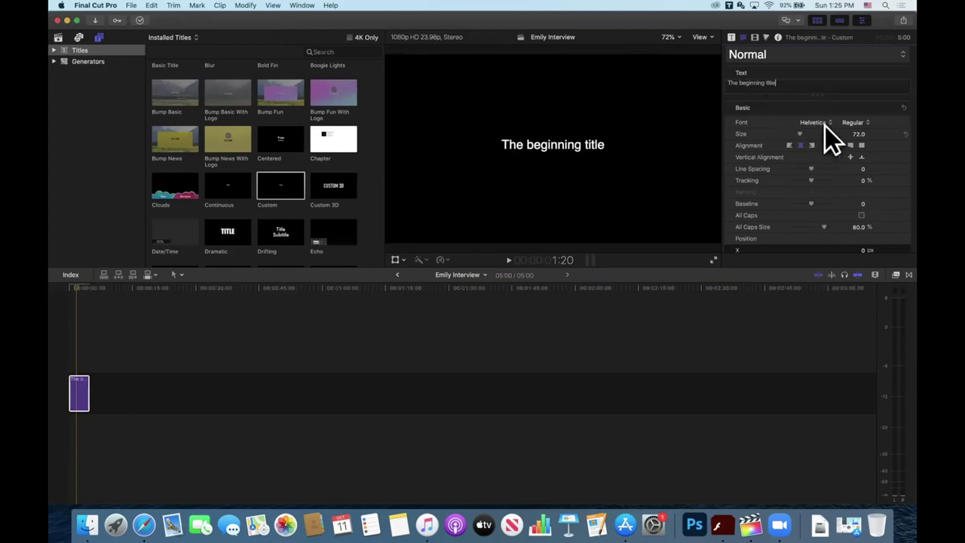
Step: Set the title font to Hopper Script and leave the text centre-aligned after trying right and left
{"action": "left_click", "coordinate": [825, 126]}
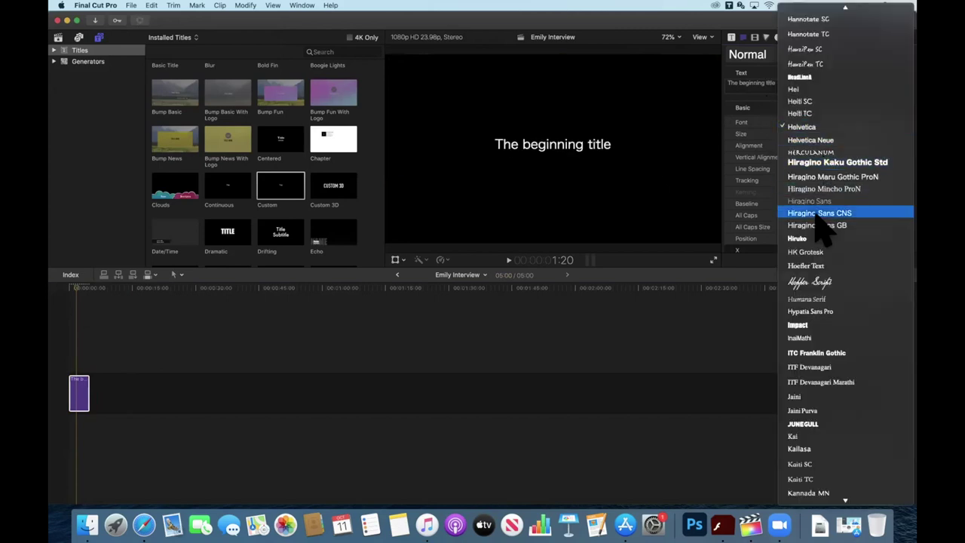
{"action": "left_click", "coordinate": [816, 278]}
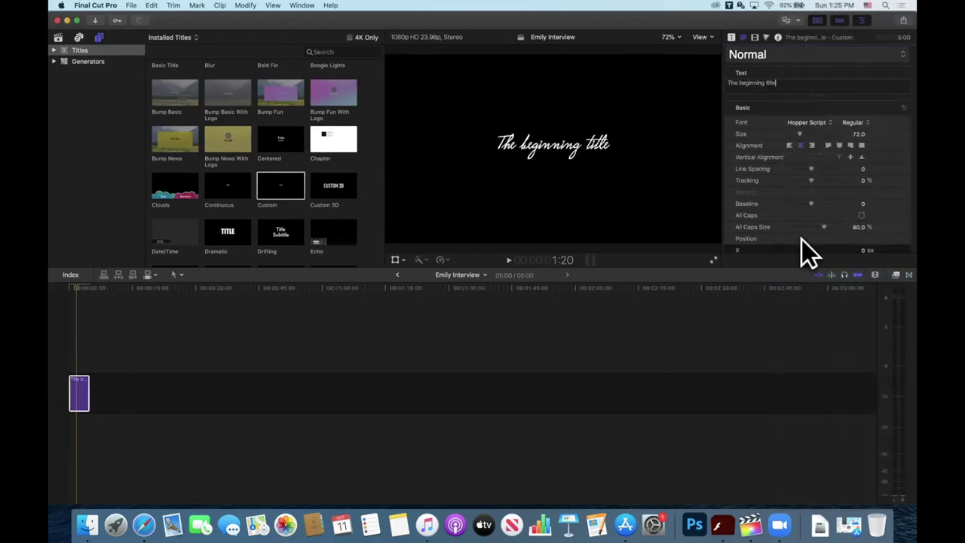
{"action": "left_click", "coordinate": [810, 145]}
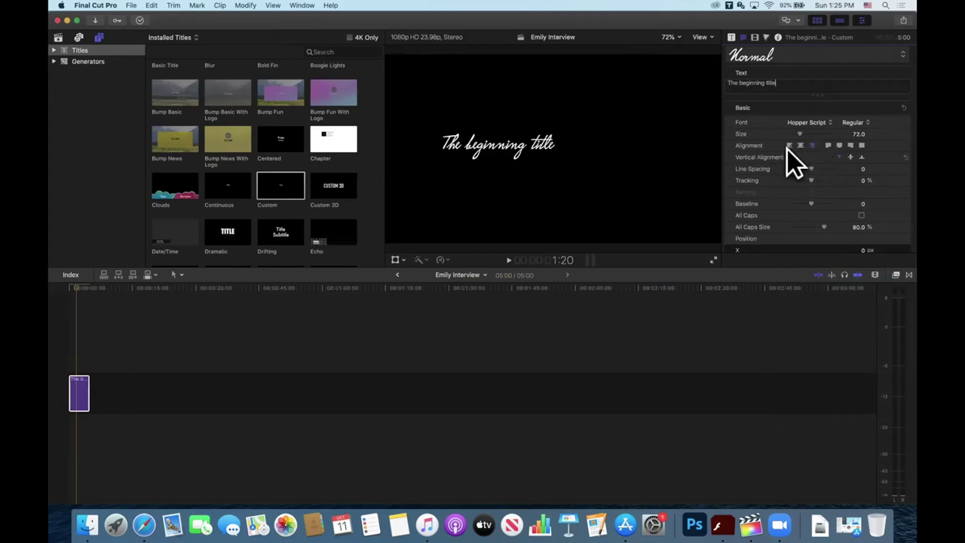
{"action": "left_click", "coordinate": [788, 147]}
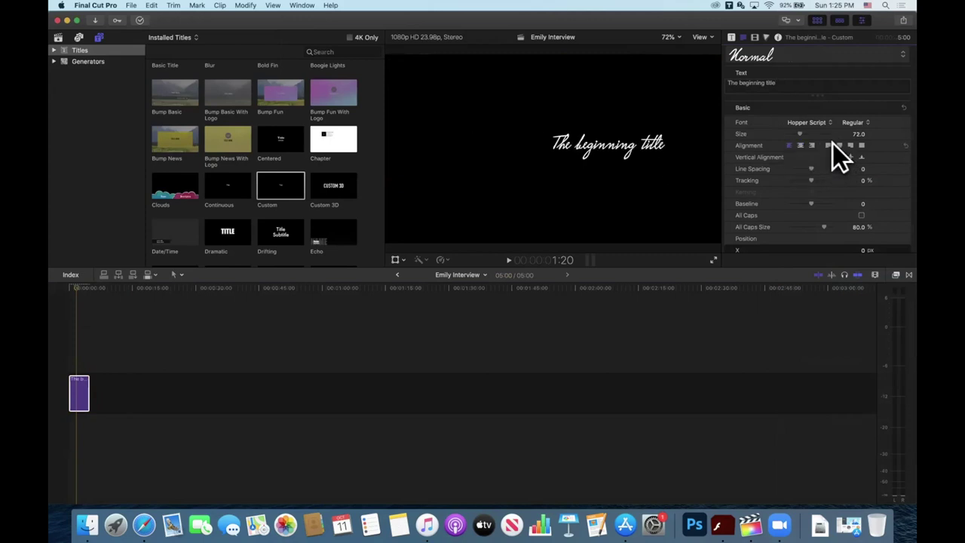
{"action": "left_click", "coordinate": [801, 148]}
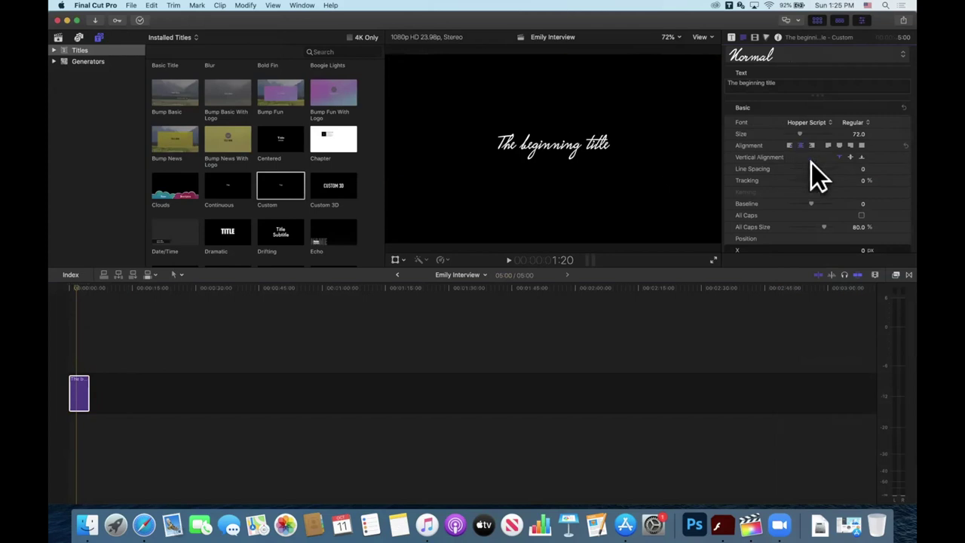
Step: Try adjusting the title's line spacing in the Text inspector
{"action": "scroll", "coordinate": [813, 166], "scroll_direction": "down", "scroll_amount": 3}
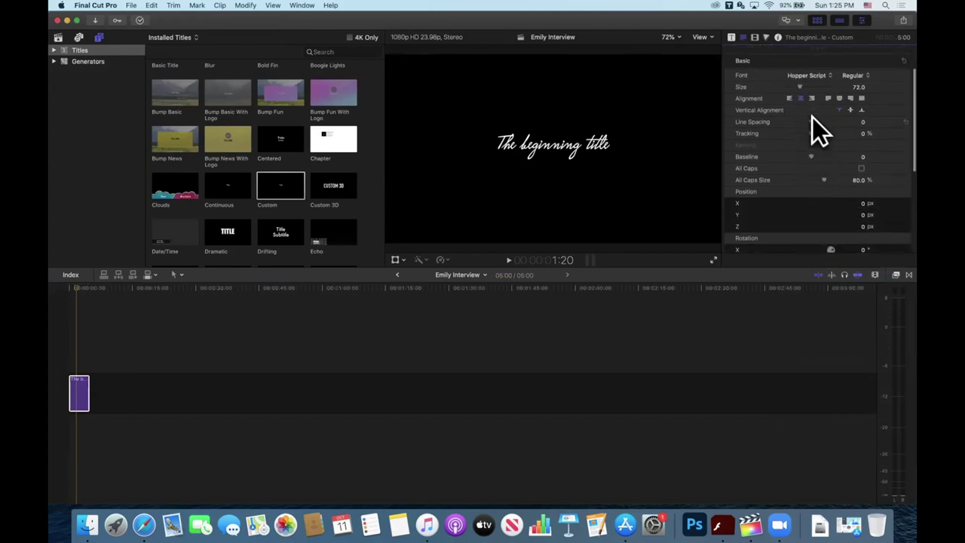
{"action": "mouse_move", "coordinate": [811, 122]}
{"action": "left_mouse_down"}
{"action": "mouse_move", "coordinate": [799, 121]}
{"action": "mouse_move", "coordinate": [812, 121]}
{"action": "left_mouse_up"}
{"action": "scroll", "coordinate": [819, 91], "scroll_direction": "up", "scroll_amount": 3}
Step: Add a second title line reading 'And stuff'
{"action": "left_click", "coordinate": [808, 91]}
{"action": "key", "text": "Return"}
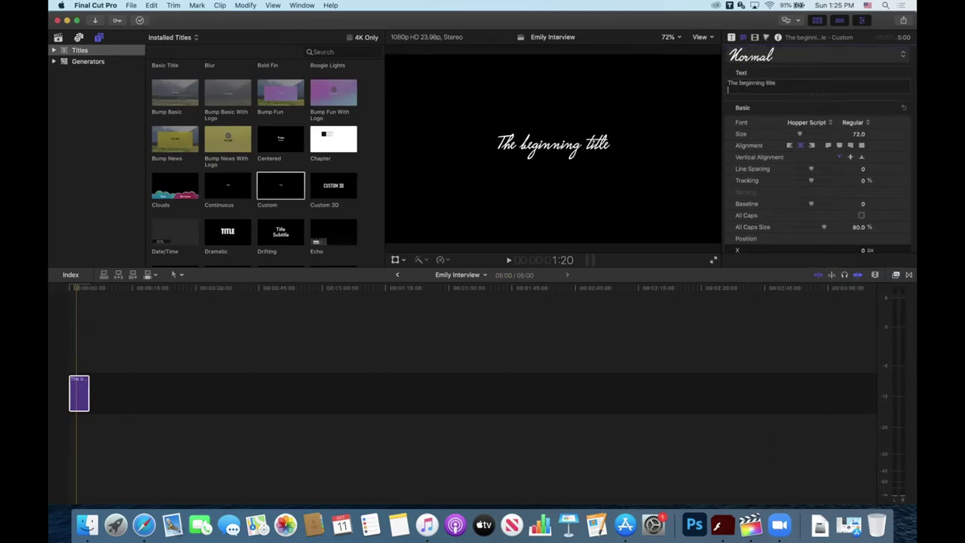
{"action": "type", "text": "And s"}
{"action": "type", "text": "tuff"}
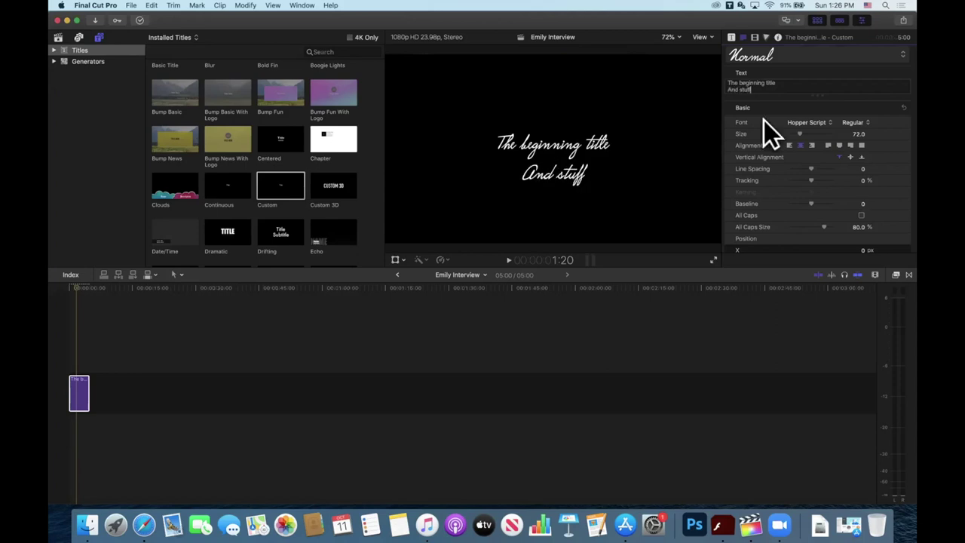
Step: Set line spacing to 28, tracking to 8.2% and baseline to 9
{"action": "left_click_drag", "start_coordinate": [807, 170], "coordinate": [811, 189]}
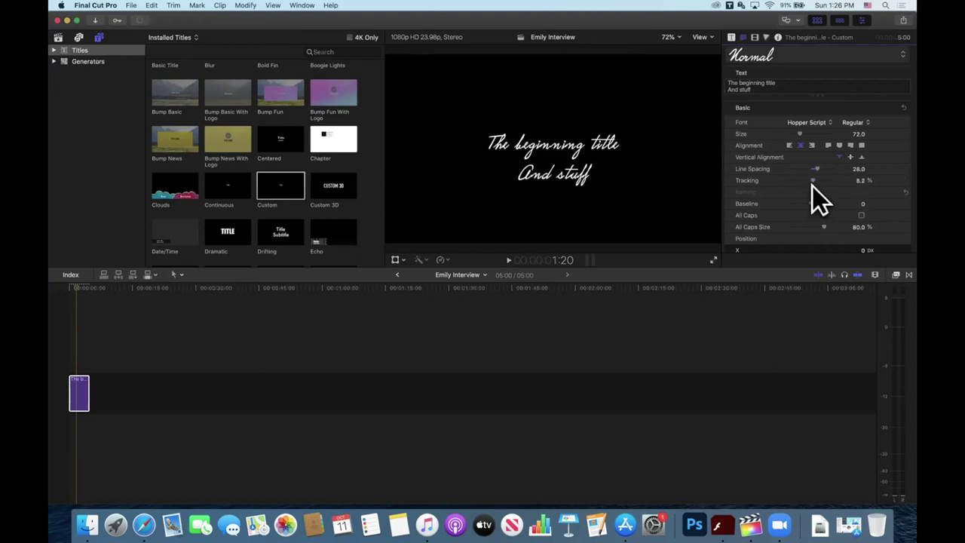
{"action": "scroll", "coordinate": [812, 185], "scroll_direction": "down", "scroll_amount": 2}
{"action": "scroll", "coordinate": [813, 186], "scroll_direction": "down", "scroll_amount": 2}
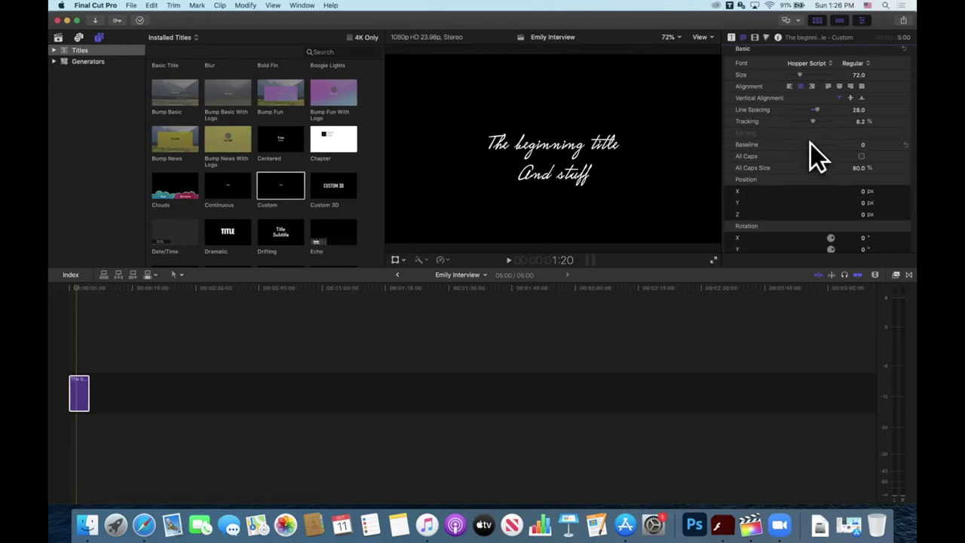
{"action": "left_click_drag", "start_coordinate": [812, 145], "coordinate": [802, 149]}
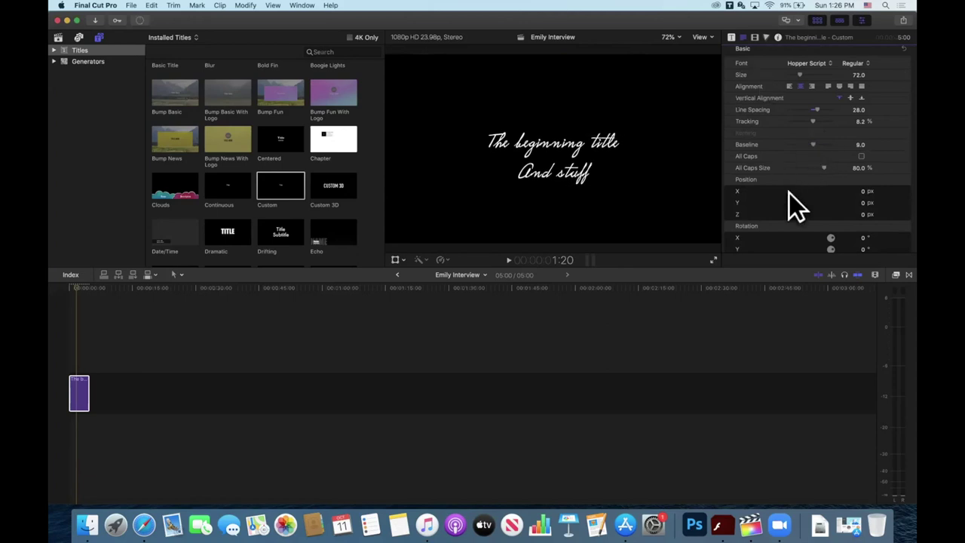
{"action": "scroll", "coordinate": [789, 193], "scroll_direction": "down", "scroll_amount": 5}
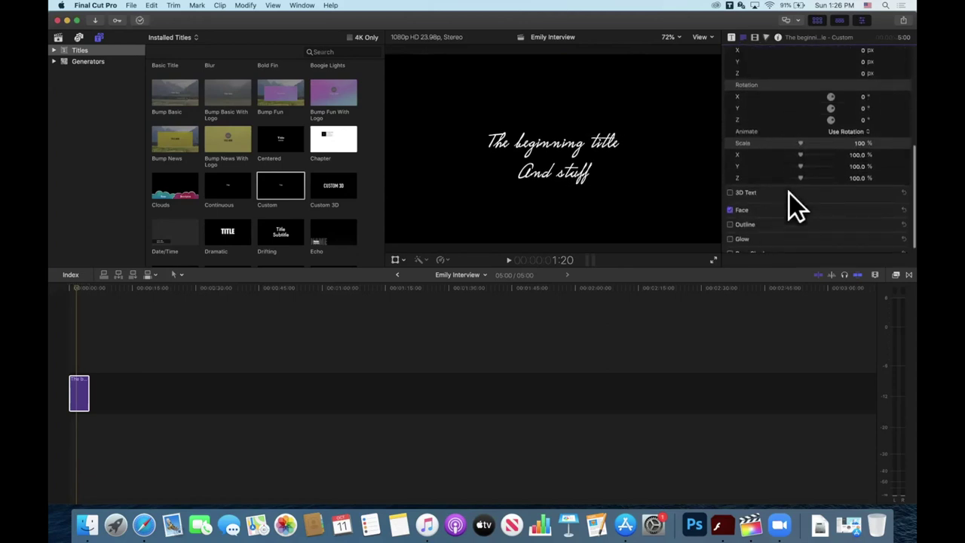
{"action": "scroll", "coordinate": [773, 159], "scroll_direction": "up", "scroll_amount": 10}
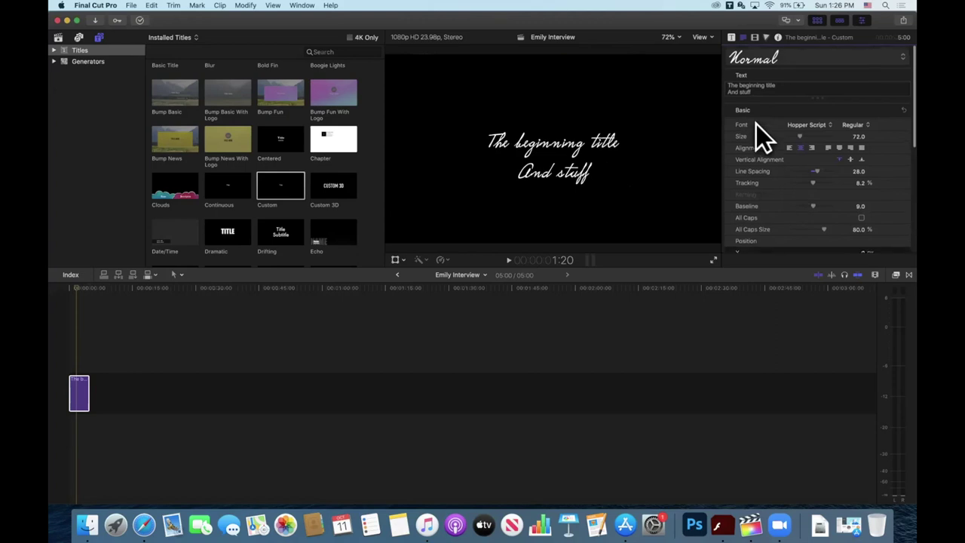
Step: Bring up the title's Published Parameters in the Title inspector, with the title text selected in the viewer
{"action": "left_click", "coordinate": [732, 38]}
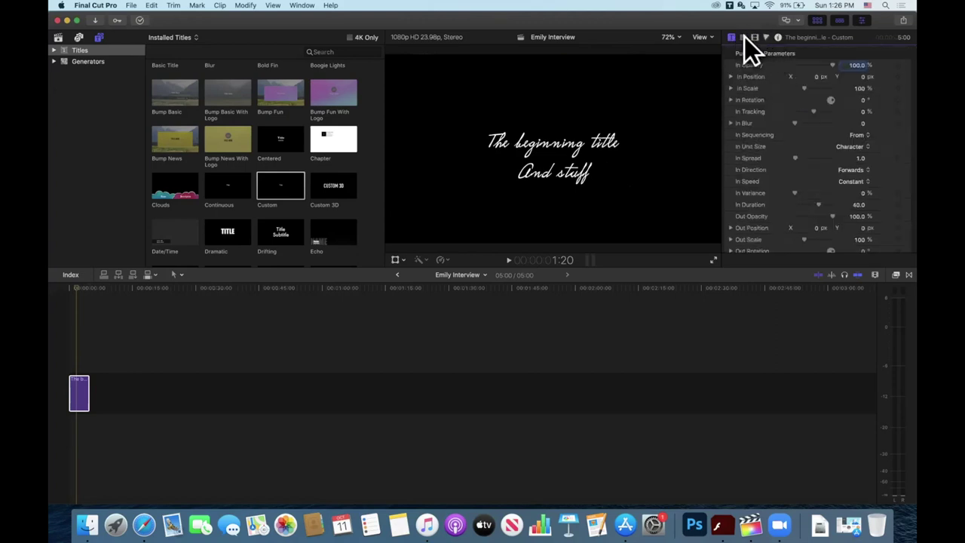
{"action": "left_click", "coordinate": [744, 37]}
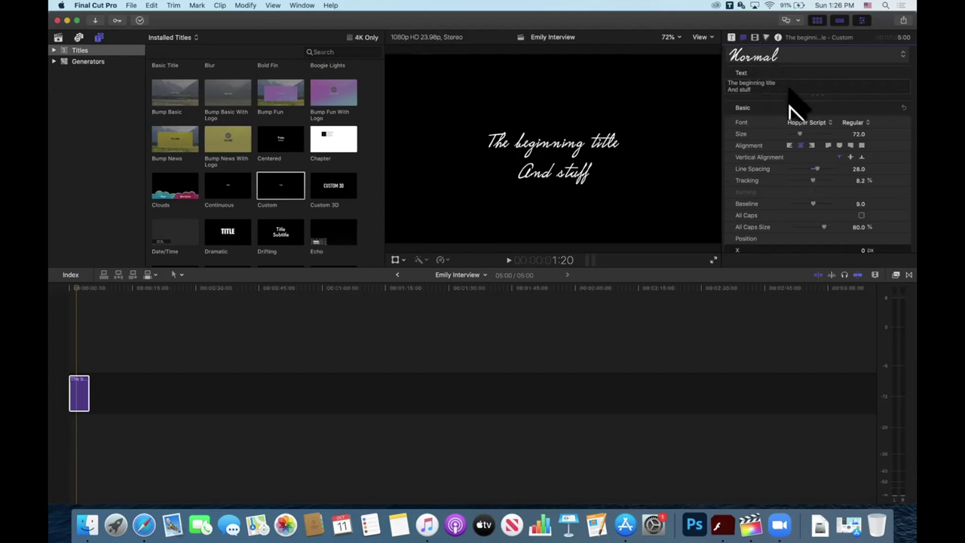
{"action": "left_click", "coordinate": [730, 37]}
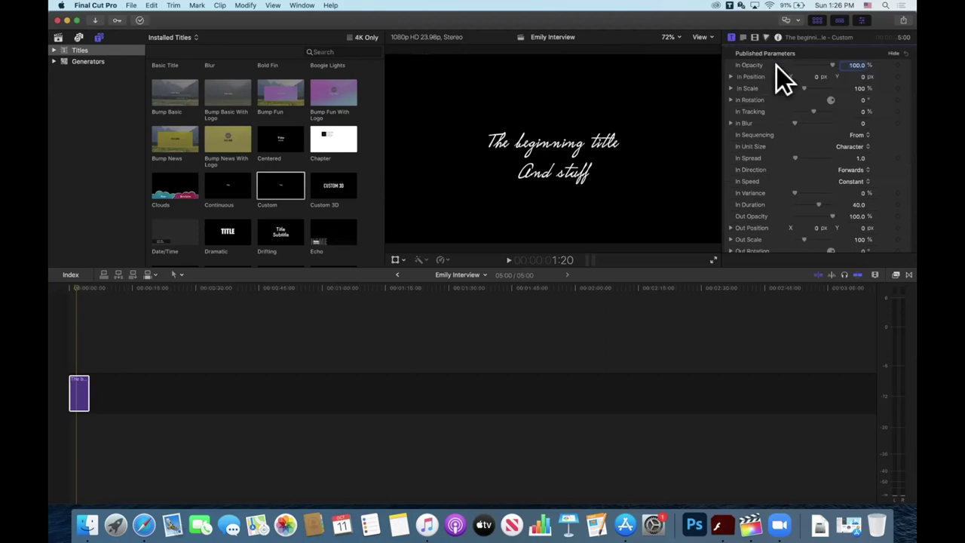
{"action": "scroll", "coordinate": [785, 98], "scroll_direction": "down", "scroll_amount": 1}
{"action": "double_click", "coordinate": [578, 146]}
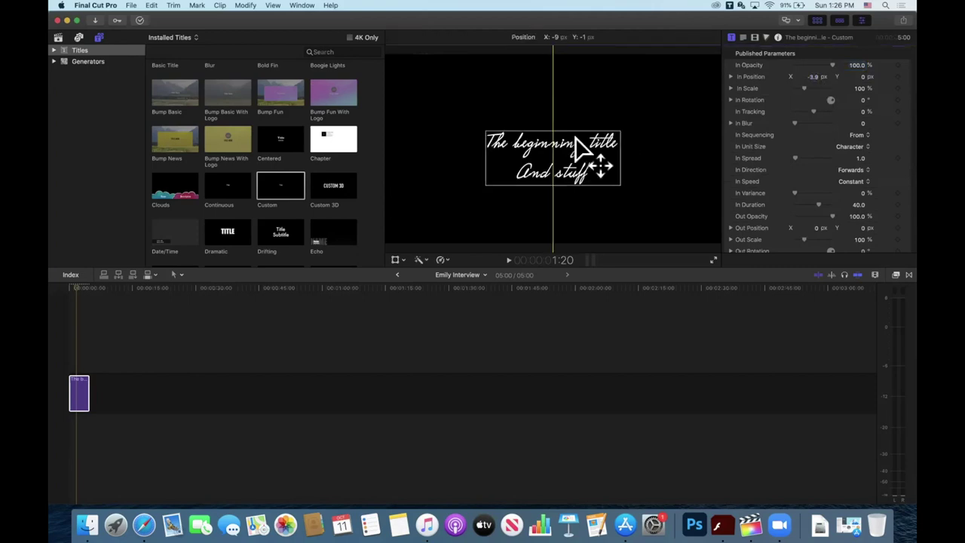
{"action": "left_click", "coordinate": [731, 38]}
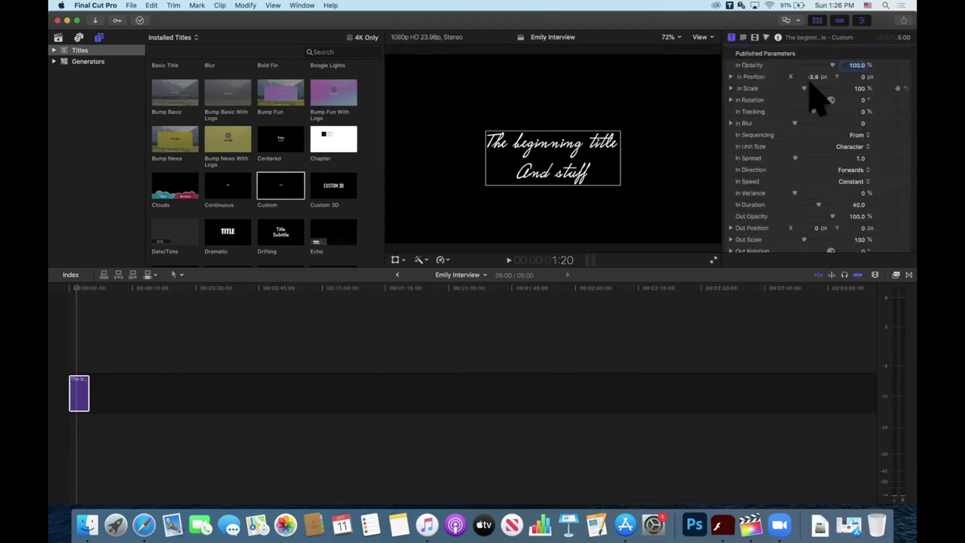
Step: Set the intro's In Position X to -48.1 and In Scale to 135%
{"action": "left_click", "coordinate": [812, 76]}
{"action": "type", "text": "-4.9"}
{"action": "type", "text": "-45.1405"}
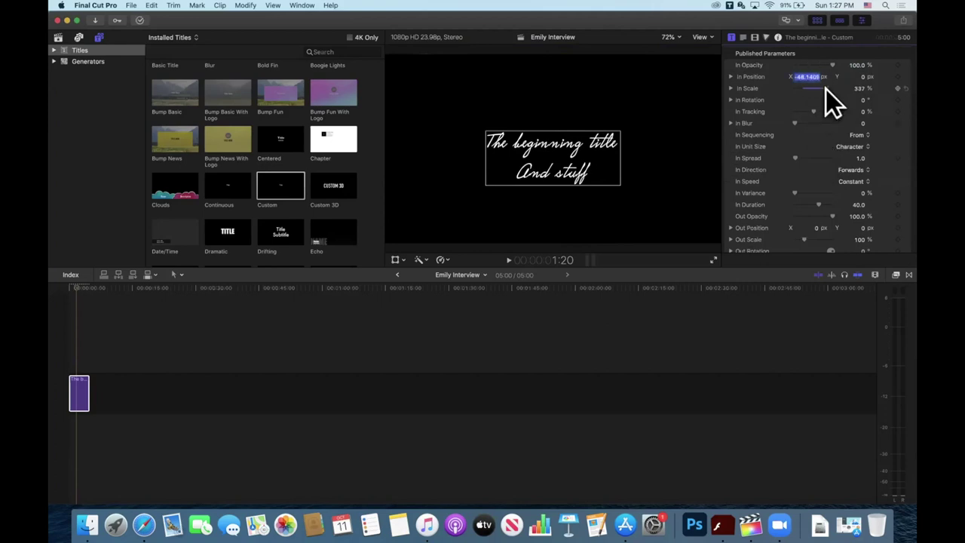
{"action": "left_click_drag", "start_coordinate": [825, 88], "coordinate": [828, 96]}
{"action": "left_click_drag", "start_coordinate": [786, 86], "coordinate": [807, 88]}
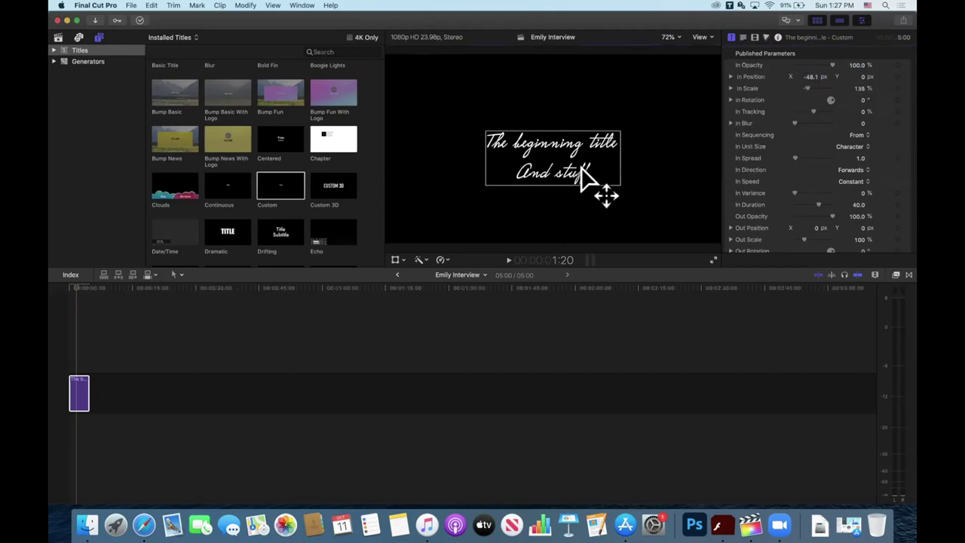
Step: Drag the title higher in the frame
{"action": "left_click_drag", "start_coordinate": [582, 173], "coordinate": [577, 156]}
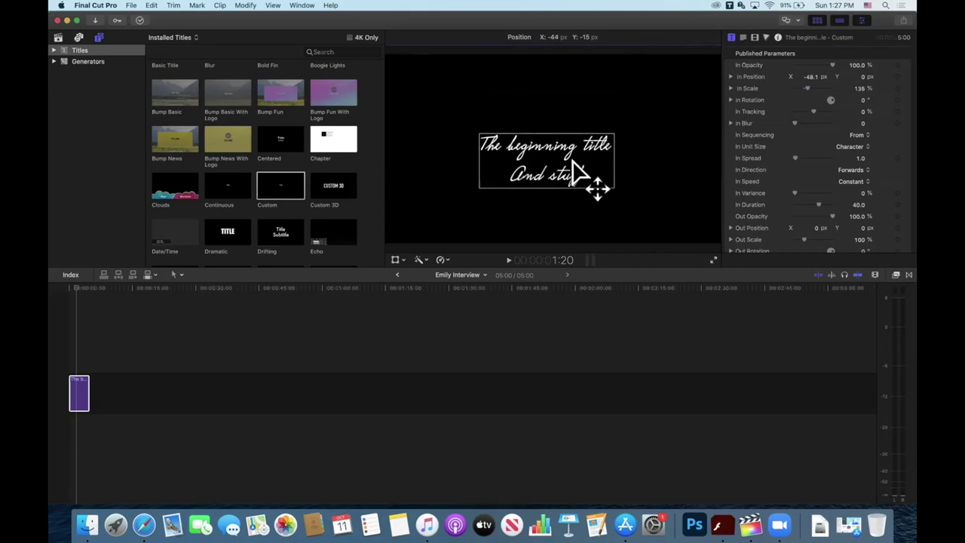
{"action": "left_click_drag", "start_coordinate": [576, 154], "coordinate": [582, 98]}
{"action": "scroll", "coordinate": [788, 120], "scroll_direction": "up", "scroll_amount": 1}
{"action": "scroll", "coordinate": [788, 123], "scroll_direction": "down", "scroll_amount": 1}
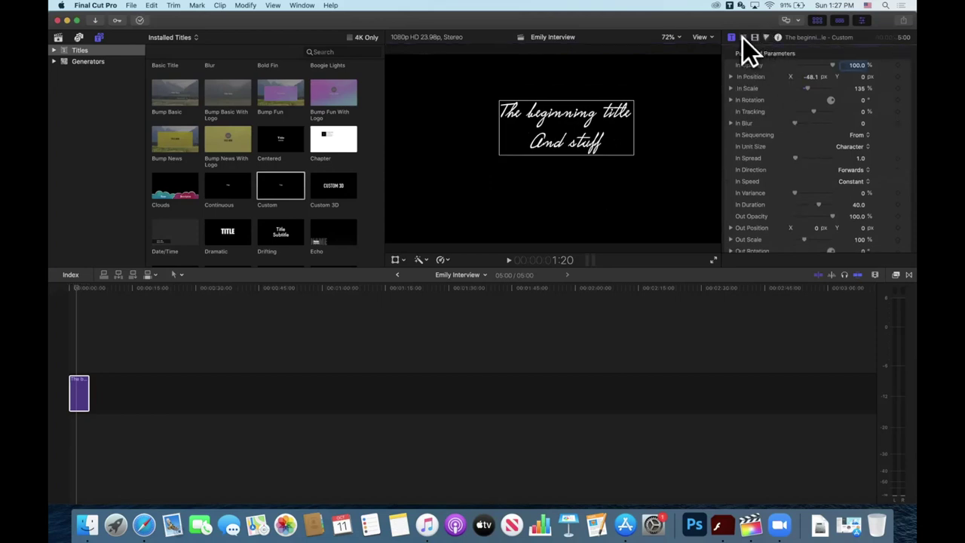
Step: Drag the title to about Position X 99.54 px, Y 112.63 px, checking it in the Text inspector
{"action": "left_click", "coordinate": [743, 38]}
{"action": "scroll", "coordinate": [774, 189], "scroll_direction": "down", "scroll_amount": 4}
{"action": "scroll", "coordinate": [774, 189], "scroll_direction": "down", "scroll_amount": 3}
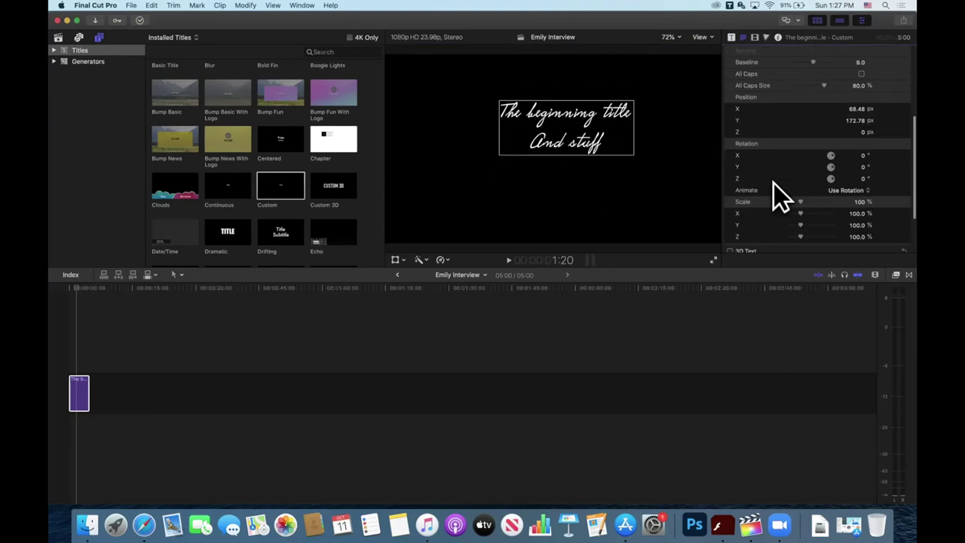
{"action": "scroll", "coordinate": [773, 189], "scroll_direction": "down", "scroll_amount": 3}
{"action": "left_click_drag", "start_coordinate": [605, 152], "coordinate": [614, 147]}
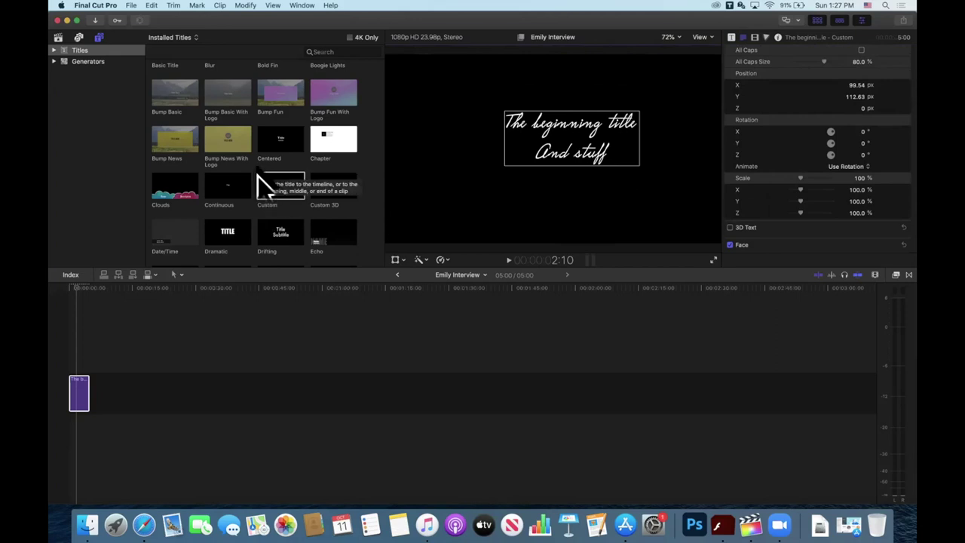
{"action": "scroll", "coordinate": [259, 181], "scroll_direction": "up", "scroll_amount": 3}
{"action": "scroll", "coordinate": [258, 182], "scroll_direction": "down", "scroll_amount": 3}
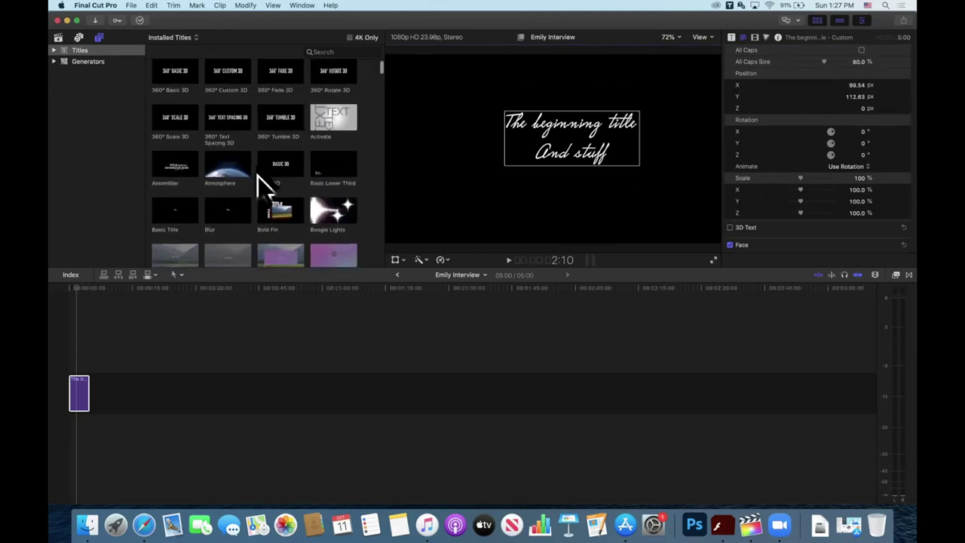
{"action": "scroll", "coordinate": [260, 185], "scroll_direction": "down", "scroll_amount": 2}
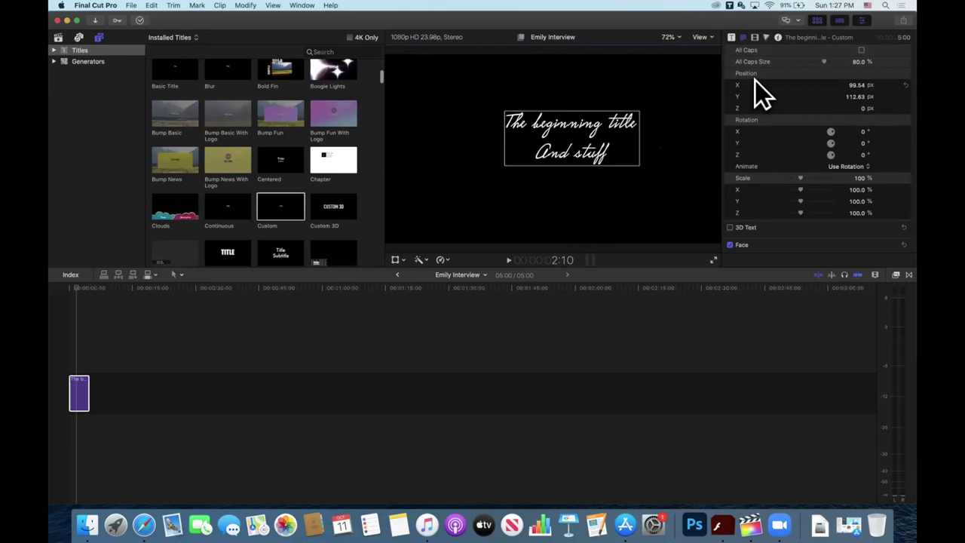
{"action": "scroll", "coordinate": [755, 80], "scroll_direction": "up", "scroll_amount": 5}
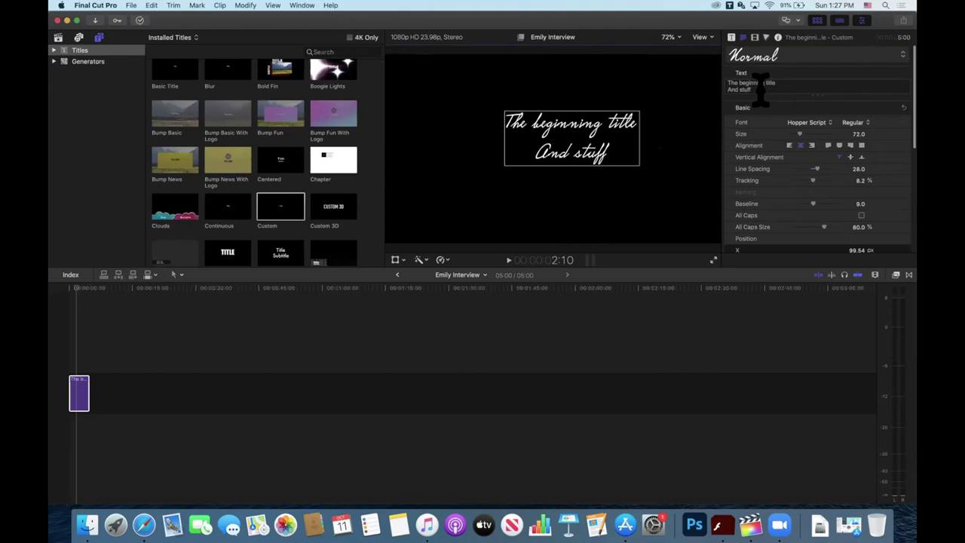
Step: Switch the title font to Hiragino Maru Gothic ProN after trying Hoefler Text
{"action": "left_click", "coordinate": [808, 121]}
{"action": "left_click", "coordinate": [815, 115]}
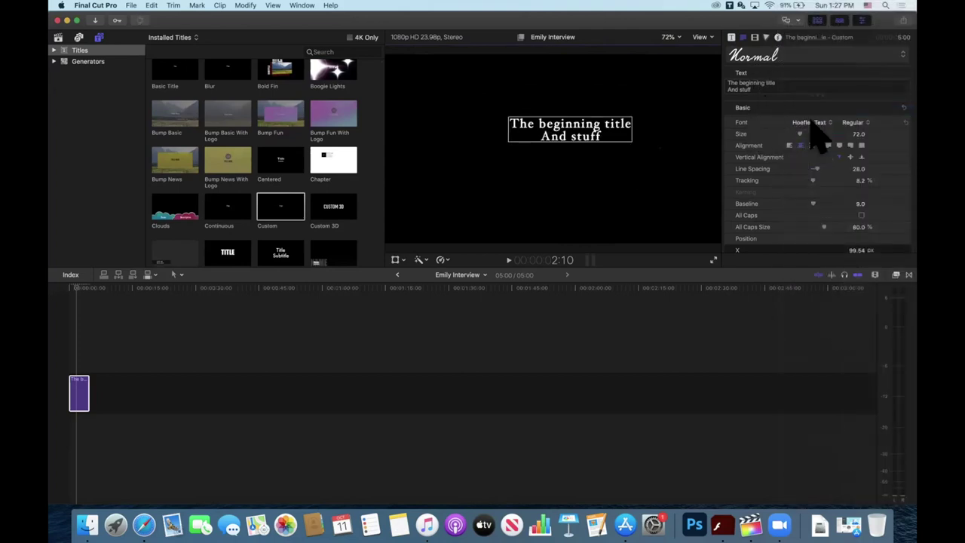
{"action": "left_click", "coordinate": [809, 124]}
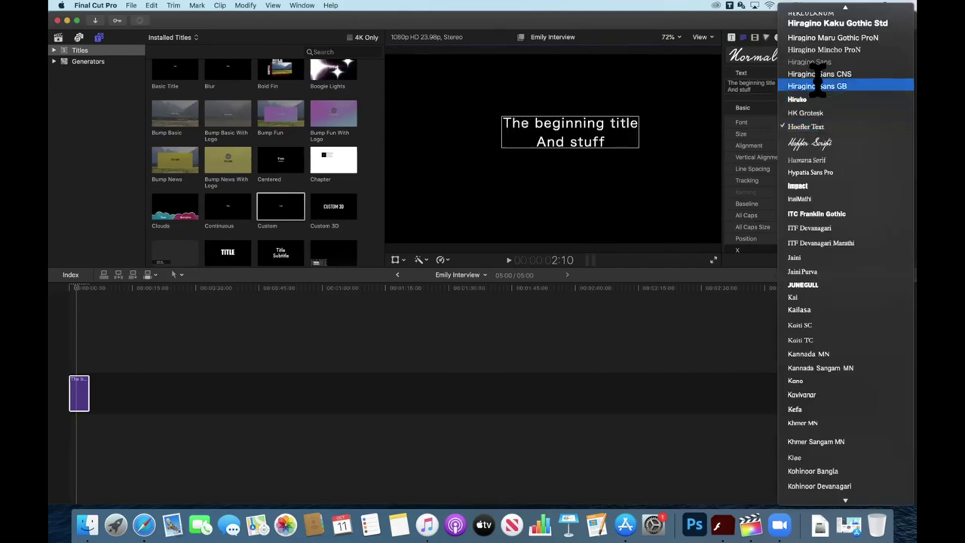
{"action": "left_click", "coordinate": [826, 39]}
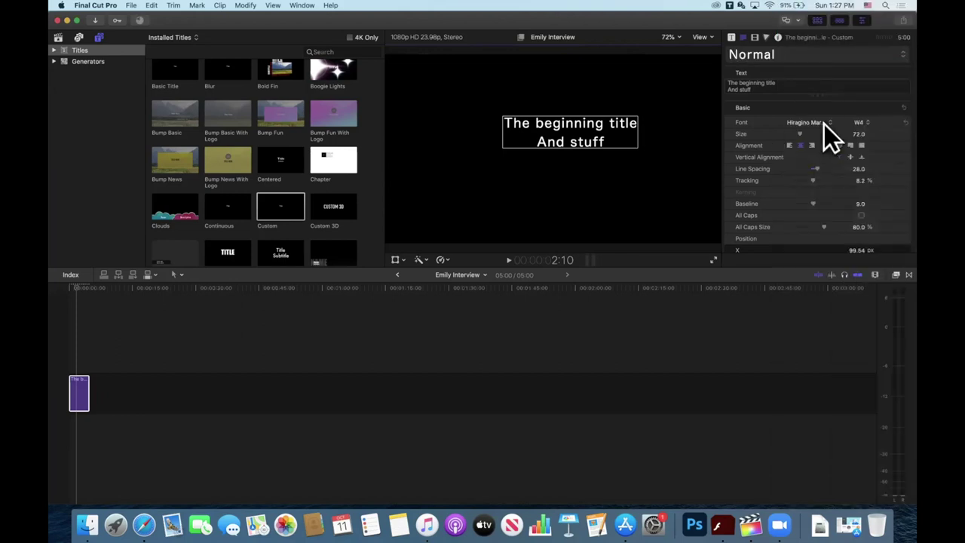
{"action": "scroll", "coordinate": [824, 123], "scroll_direction": "down", "scroll_amount": 2}
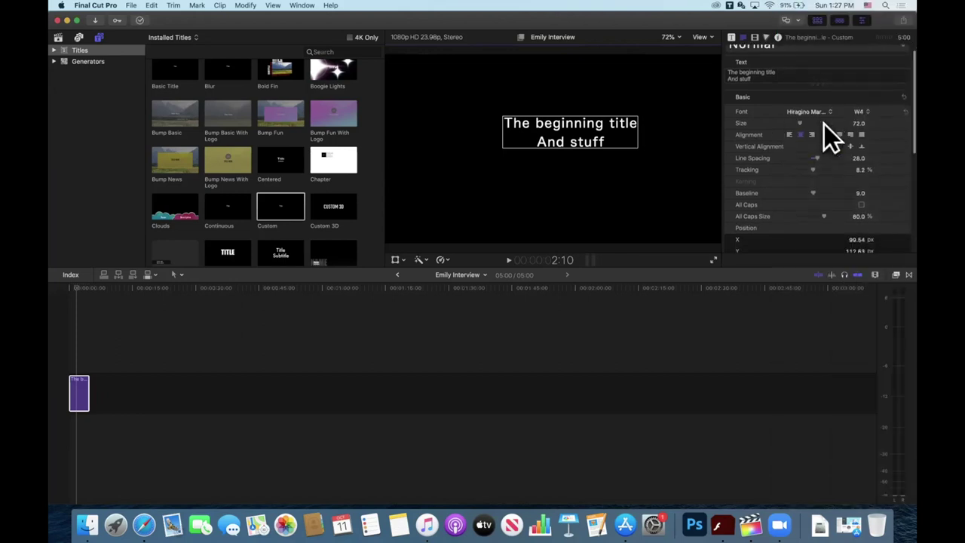
{"action": "scroll", "coordinate": [824, 123], "scroll_direction": "down", "scroll_amount": 2}
{"action": "scroll", "coordinate": [824, 124], "scroll_direction": "down", "scroll_amount": 2}
{"action": "scroll", "coordinate": [825, 124], "scroll_direction": "down", "scroll_amount": 2}
{"action": "scroll", "coordinate": [824, 123], "scroll_direction": "down", "scroll_amount": 1}
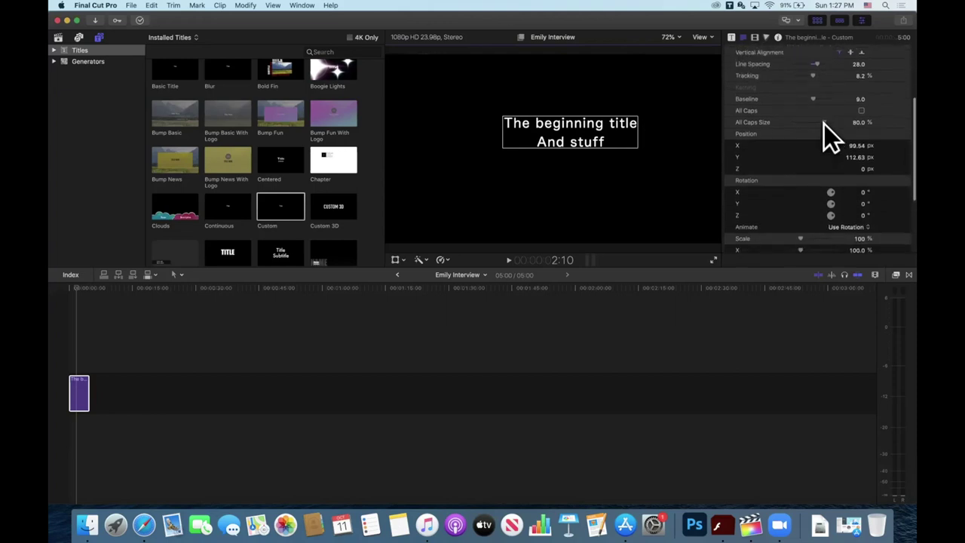
{"action": "scroll", "coordinate": [824, 124], "scroll_direction": "down", "scroll_amount": 2}
{"action": "scroll", "coordinate": [825, 124], "scroll_direction": "down", "scroll_amount": 1}
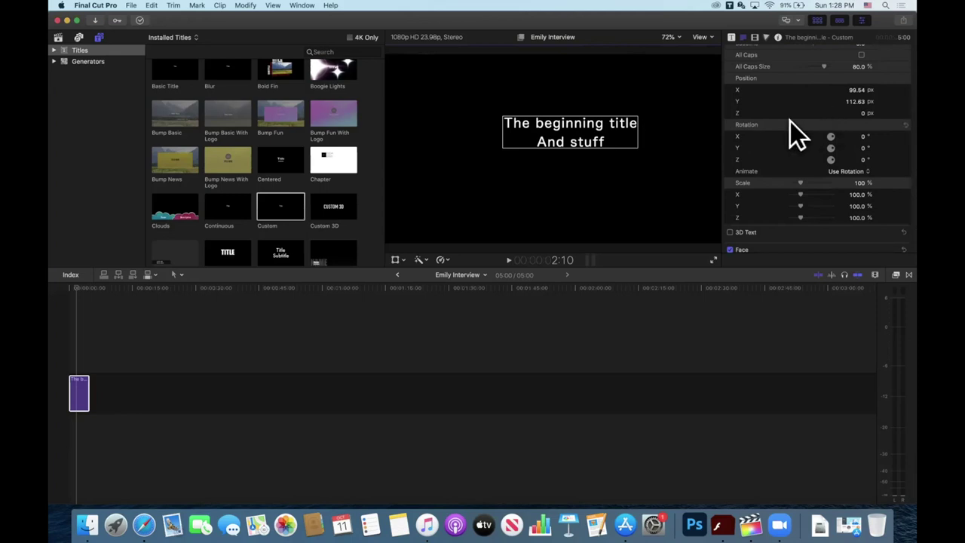
{"action": "scroll", "coordinate": [791, 174], "scroll_direction": "down", "scroll_amount": 3}
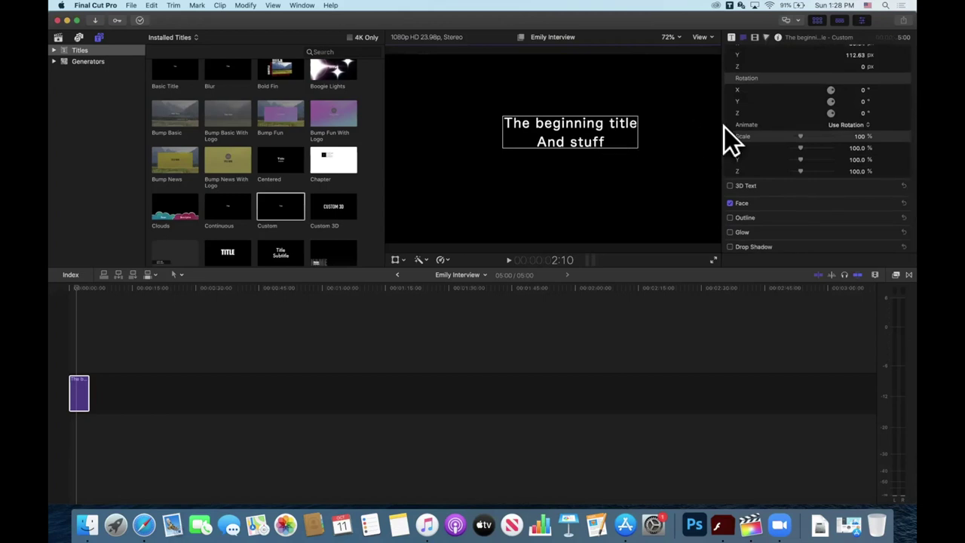
{"action": "scroll", "coordinate": [758, 131], "scroll_direction": "up", "scroll_amount": 3}
Step: Move the title back near centre, to about Position X 1.16 px, Y 17.5 px
{"action": "left_click", "coordinate": [855, 116]}
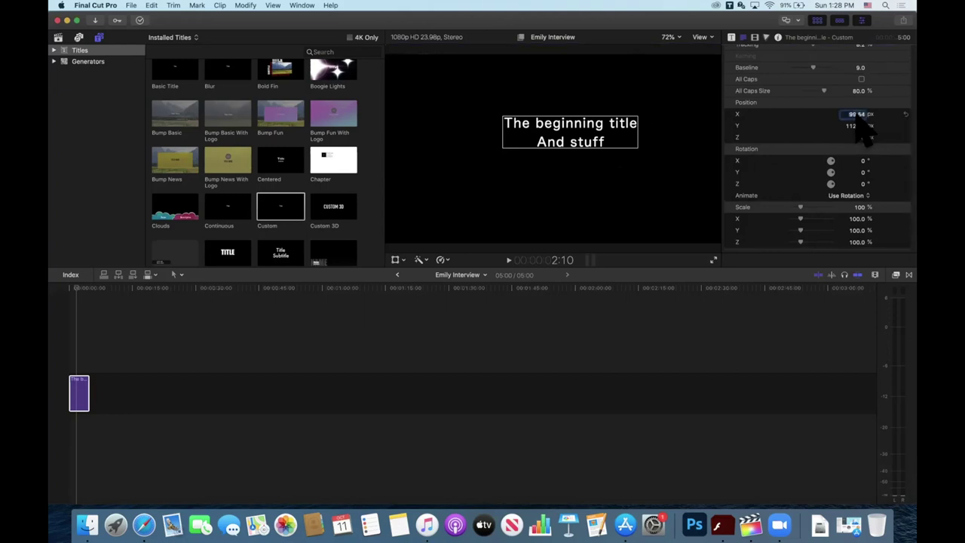
{"action": "mouse_move", "coordinate": [867, 137]}
{"action": "left_mouse_down"}
{"action": "mouse_move", "coordinate": [829, 137]}
{"action": "mouse_move", "coordinate": [859, 147]}
{"action": "left_mouse_up"}
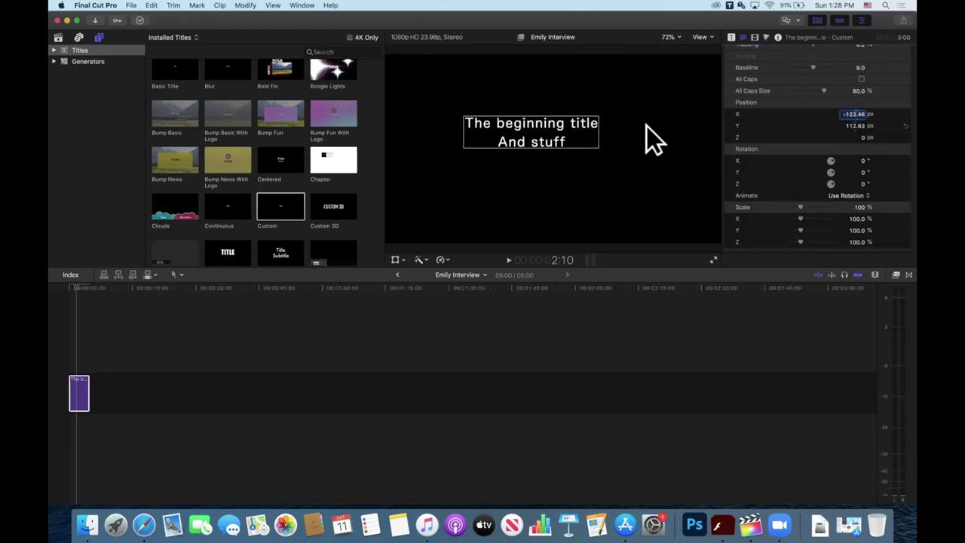
{"action": "mouse_move", "coordinate": [539, 162]}
{"action": "left_mouse_down"}
{"action": "mouse_move", "coordinate": [545, 106]}
{"action": "mouse_move", "coordinate": [655, 86]}
{"action": "mouse_move", "coordinate": [633, 188]}
{"action": "left_mouse_up"}
{"action": "mouse_move", "coordinate": [550, 172]}
{"action": "left_mouse_down"}
{"action": "mouse_move", "coordinate": [493, 151]}
{"action": "mouse_move", "coordinate": [488, 102]}
{"action": "mouse_move", "coordinate": [564, 147]}
{"action": "mouse_move", "coordinate": [553, 110]}
{"action": "mouse_move", "coordinate": [570, 125]}
{"action": "mouse_move", "coordinate": [568, 148]}
{"action": "left_mouse_up"}
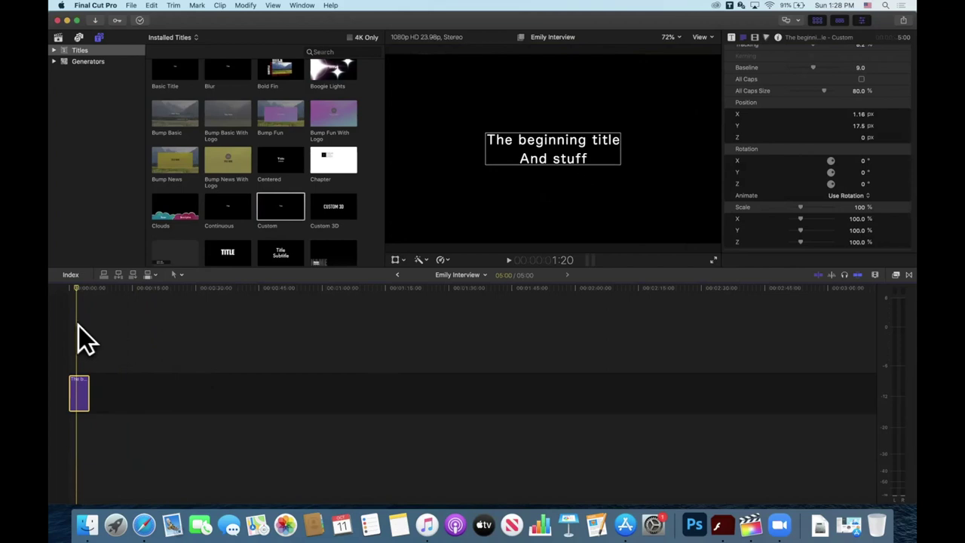
{"action": "scroll", "coordinate": [811, 177], "scroll_direction": "up", "scroll_amount": 5}
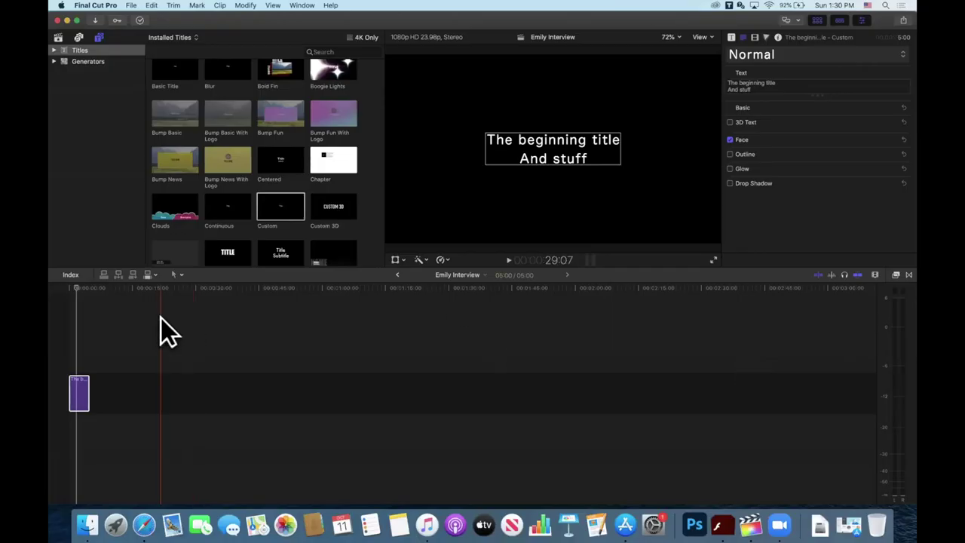
{"action": "left_click", "coordinate": [161, 318]}
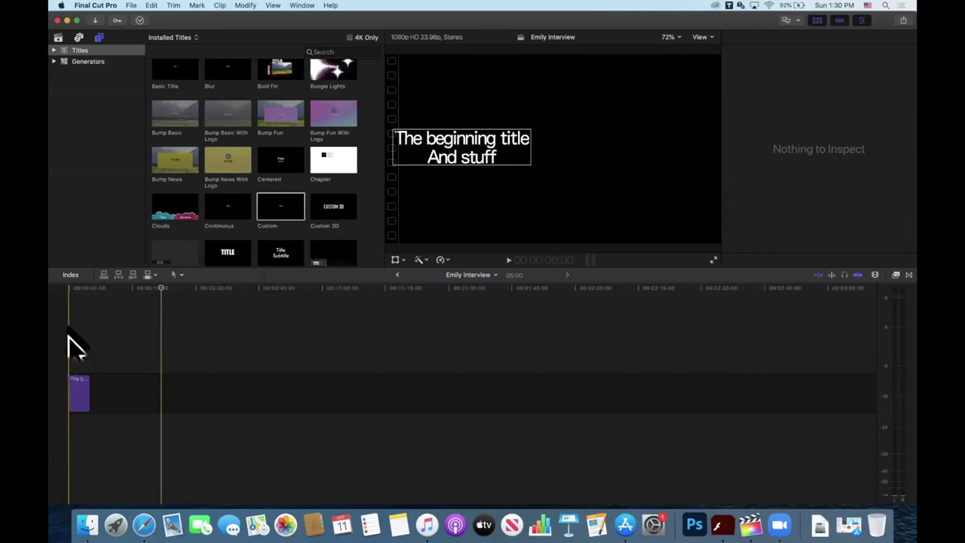
{"action": "left_click", "coordinate": [76, 387]}
{"action": "left_click", "coordinate": [75, 389]}
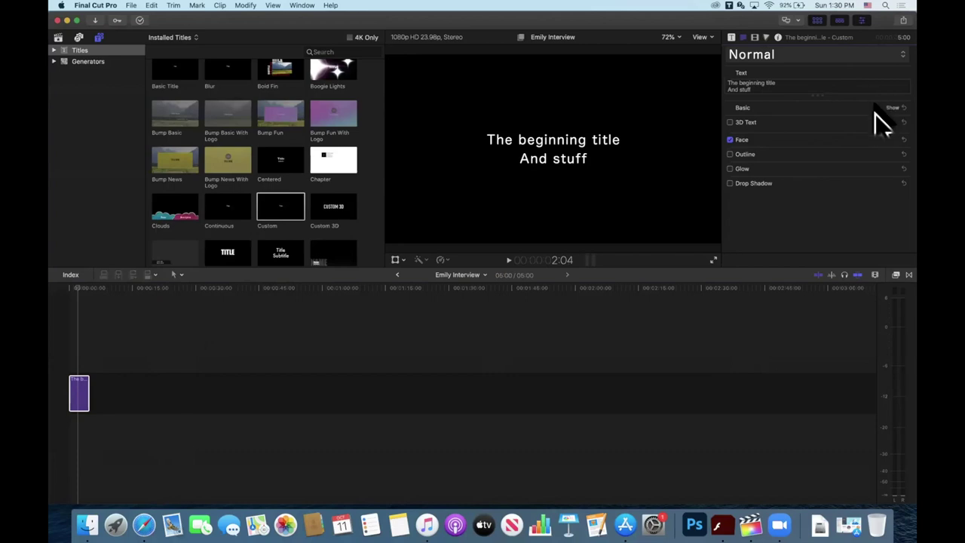
Step: Expand the title's Basic text settings in the Text inspector, then switch to the Zoom app
{"action": "left_click", "coordinate": [879, 110]}
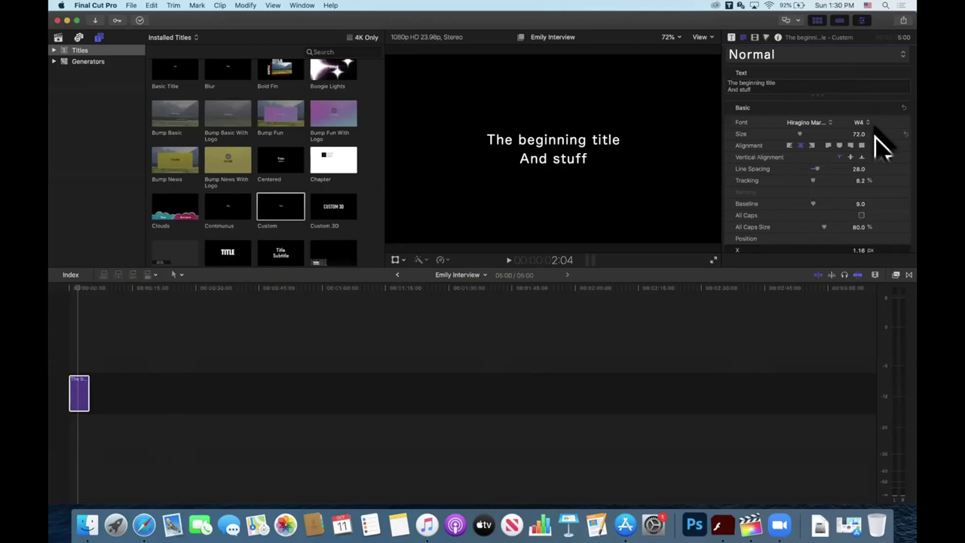
{"action": "scroll", "coordinate": [876, 136], "scroll_direction": "down", "scroll_amount": 2}
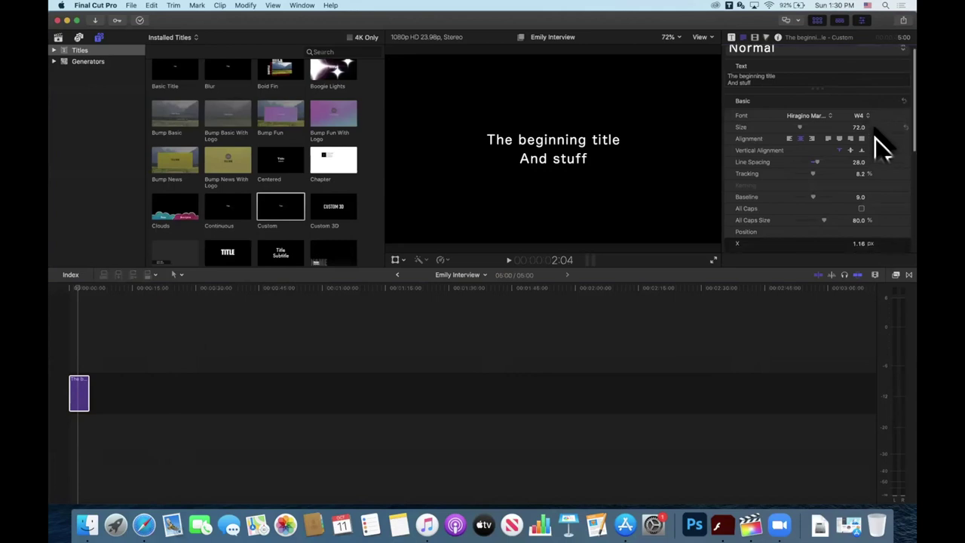
{"action": "left_click", "coordinate": [779, 521]}
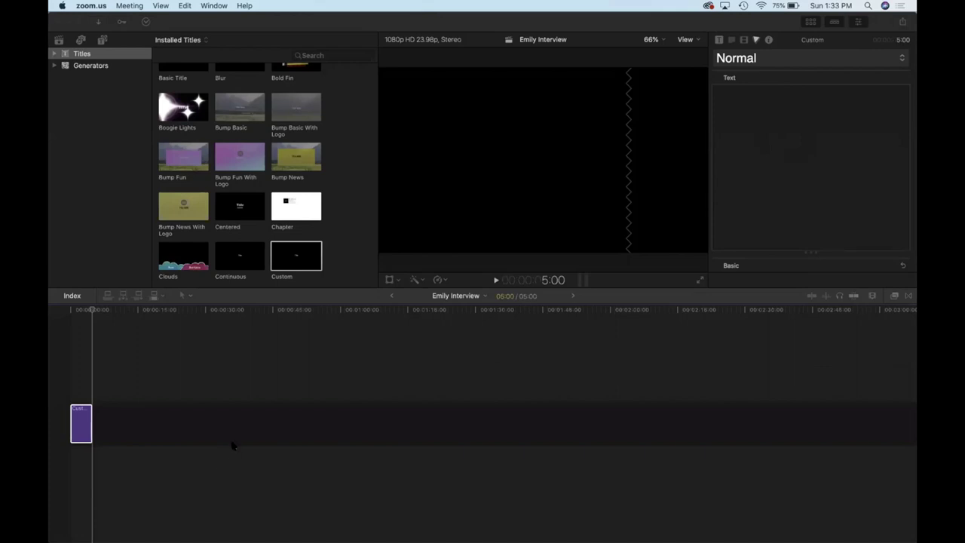
{"action": "left_click", "coordinate": [79, 430]}
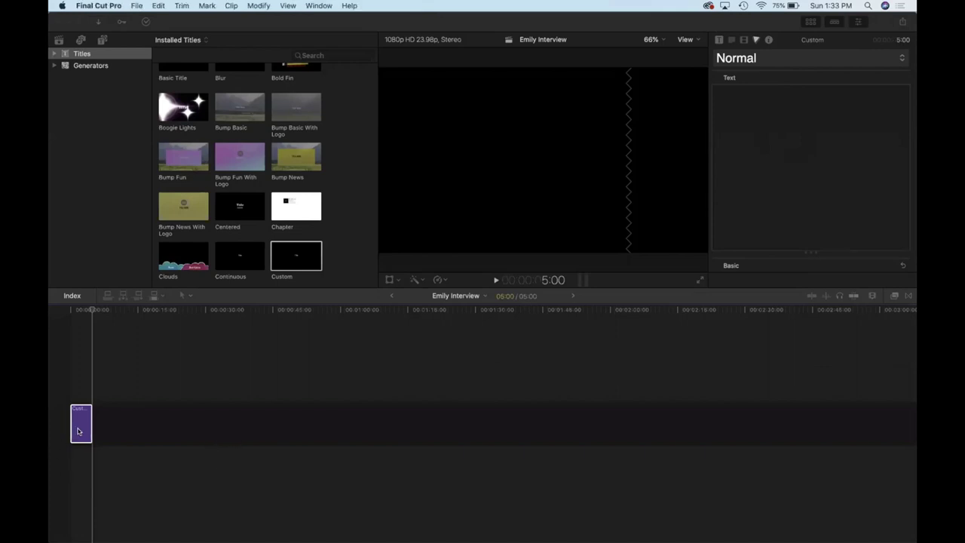
{"action": "left_click", "coordinate": [73, 420]}
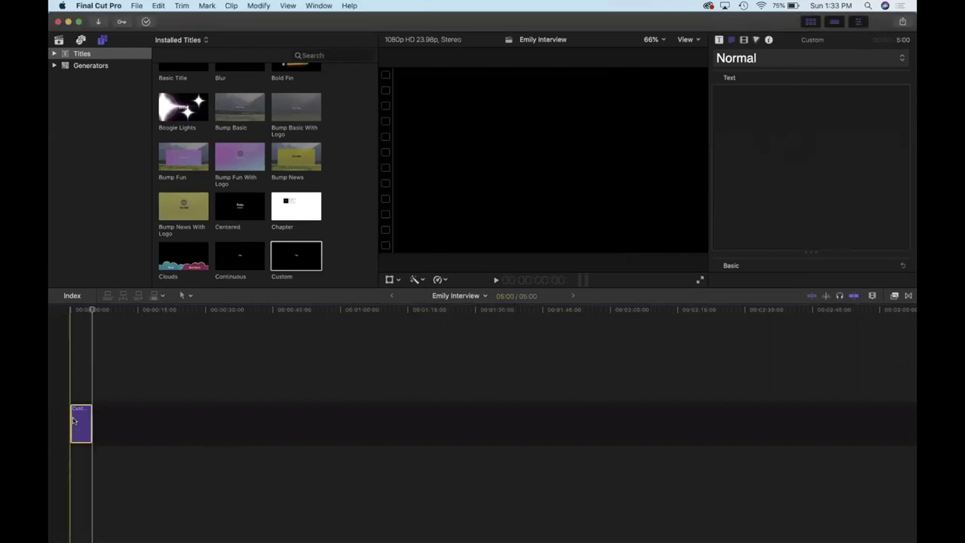
{"action": "key", "text": "space"}
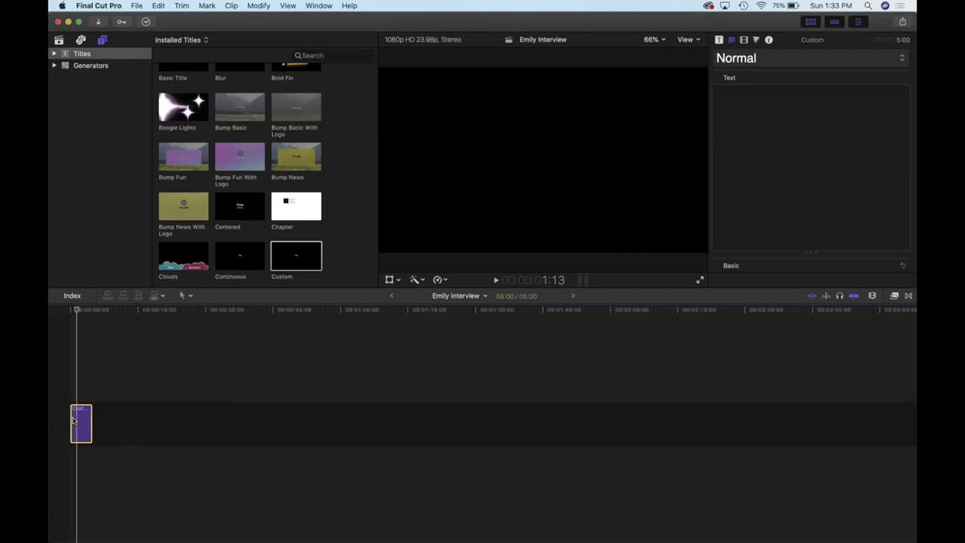
{"action": "mouse_move", "coordinate": [891, 266]}
{"action": "left_click", "coordinate": [742, 132]}
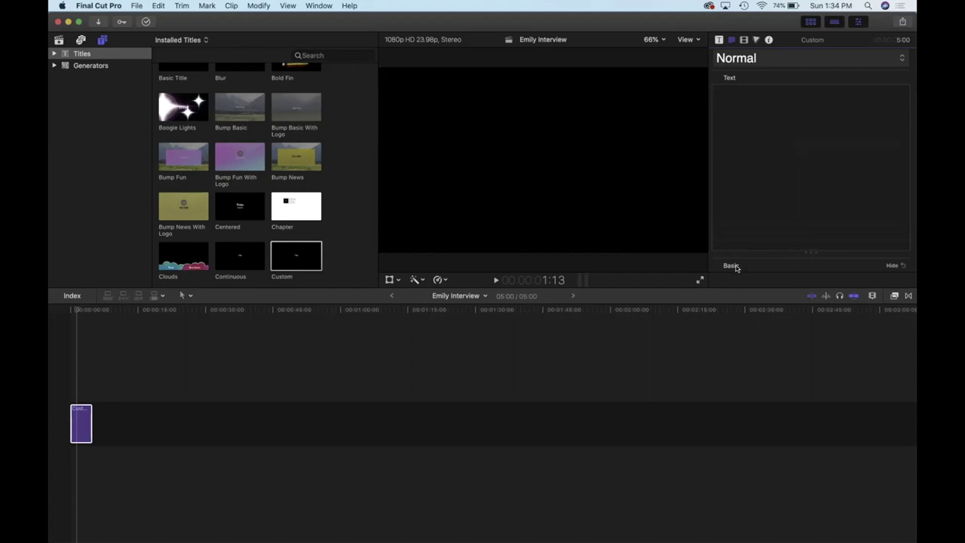
{"action": "scroll", "coordinate": [737, 269], "scroll_direction": "down", "scroll_amount": 3}
{"action": "scroll", "coordinate": [736, 269], "scroll_direction": "down", "scroll_amount": 4}
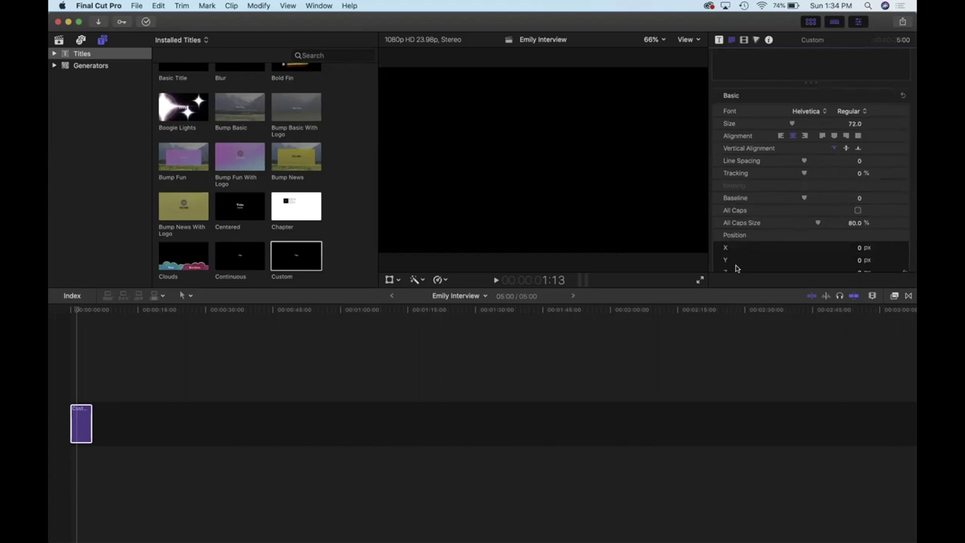
{"action": "scroll", "coordinate": [737, 268], "scroll_direction": "down", "scroll_amount": 2}
{"action": "scroll", "coordinate": [736, 268], "scroll_direction": "down", "scroll_amount": 5}
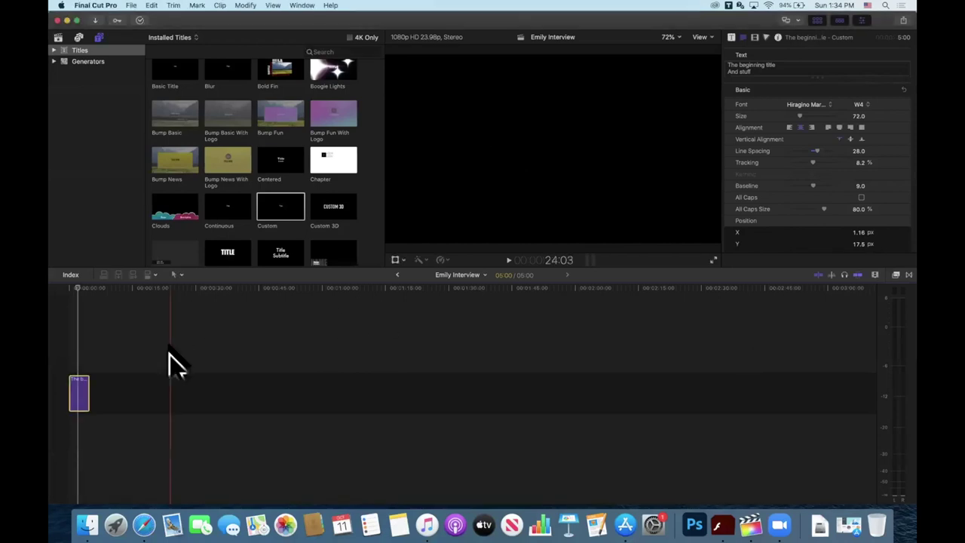
Step: Review the 'The beginning title / And stuff' clip's text settings, then return the playhead to the start
{"action": "left_click", "coordinate": [169, 348]}
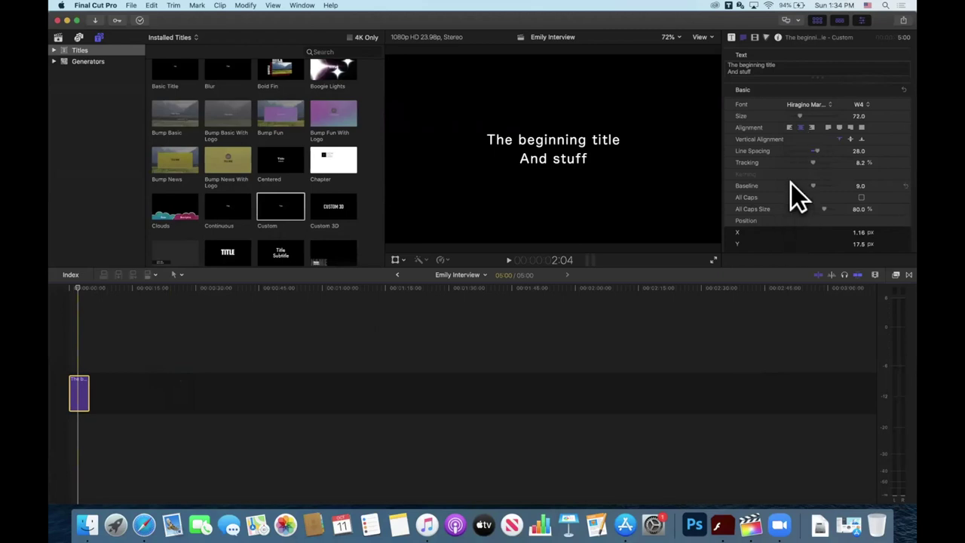
{"action": "scroll", "coordinate": [792, 186], "scroll_direction": "down", "scroll_amount": 2}
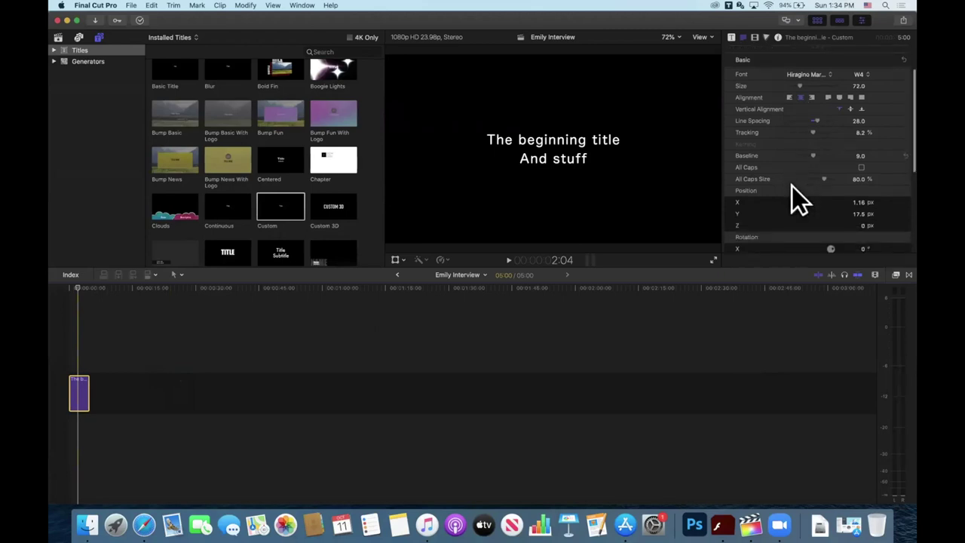
{"action": "scroll", "coordinate": [792, 186], "scroll_direction": "down", "scroll_amount": 3}
{"action": "scroll", "coordinate": [792, 186], "scroll_direction": "down", "scroll_amount": 3}
{"action": "scroll", "coordinate": [792, 188], "scroll_direction": "up", "scroll_amount": 1}
{"action": "scroll", "coordinate": [792, 188], "scroll_direction": "up", "scroll_amount": 2}
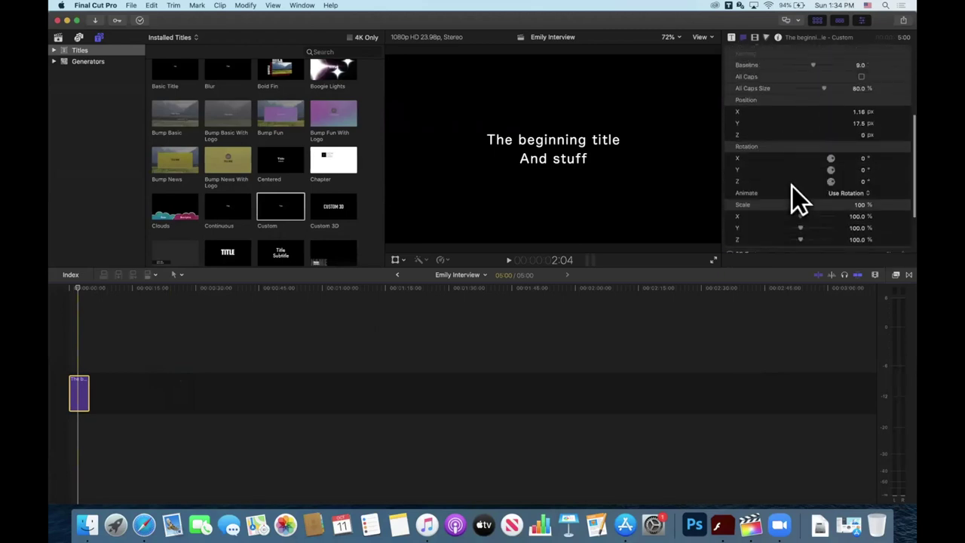
{"action": "scroll", "coordinate": [792, 188], "scroll_direction": "up", "scroll_amount": 2}
{"action": "scroll", "coordinate": [792, 189], "scroll_direction": "up", "scroll_amount": 3}
{"action": "scroll", "coordinate": [792, 187], "scroll_direction": "down", "scroll_amount": 2}
{"action": "scroll", "coordinate": [792, 187], "scroll_direction": "down", "scroll_amount": 3}
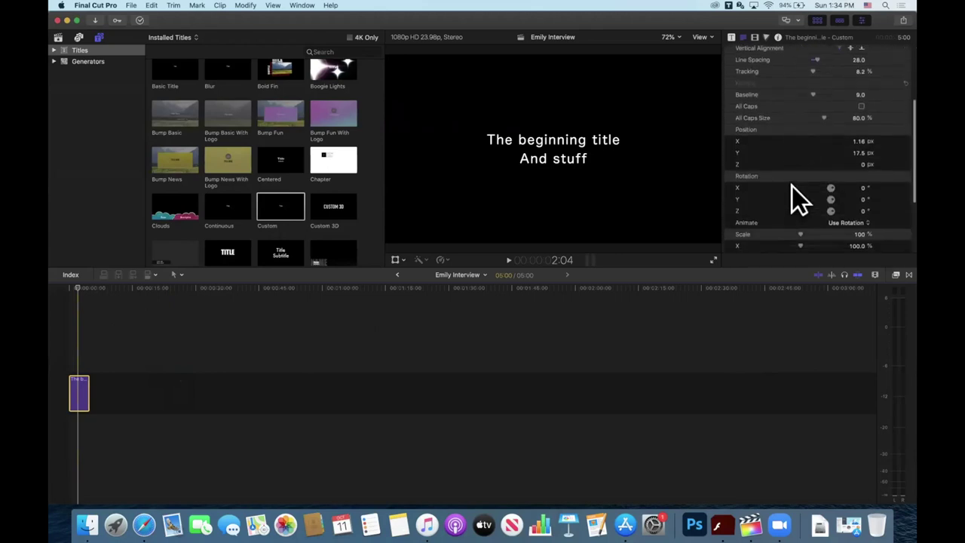
{"action": "scroll", "coordinate": [792, 187], "scroll_direction": "down", "scroll_amount": 3}
{"action": "scroll", "coordinate": [792, 185], "scroll_direction": "up", "scroll_amount": 2}
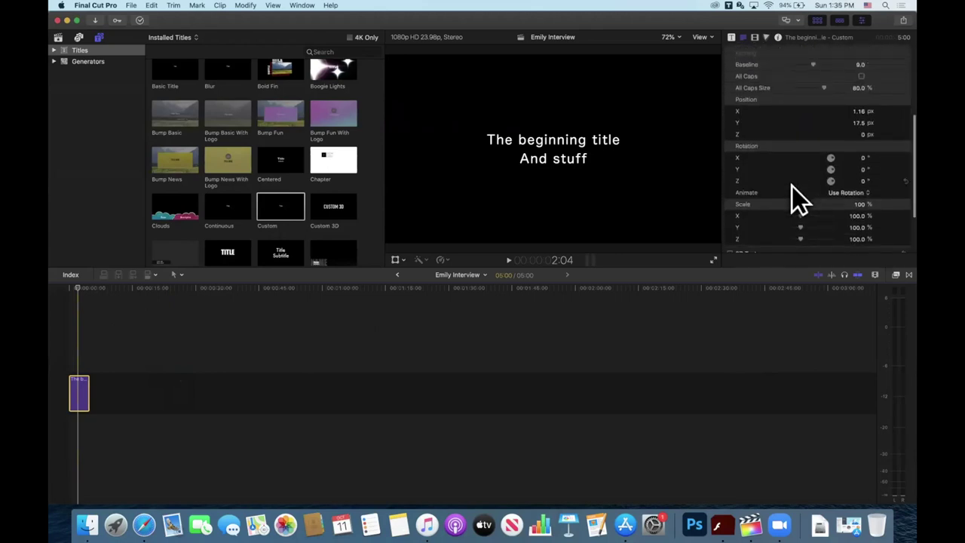
{"action": "scroll", "coordinate": [792, 185], "scroll_direction": "down", "scroll_amount": 3}
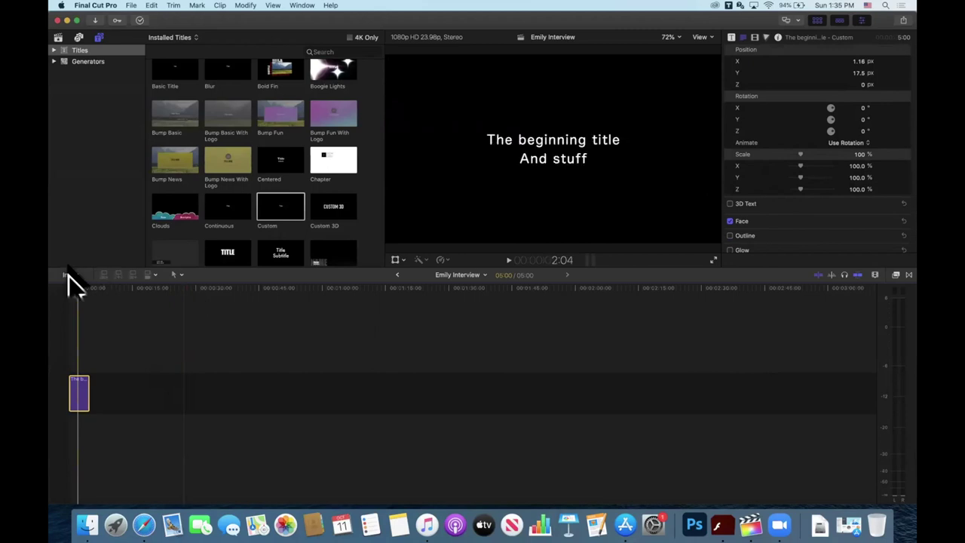
{"action": "left_click_drag", "start_coordinate": [75, 288], "coordinate": [74, 288]}
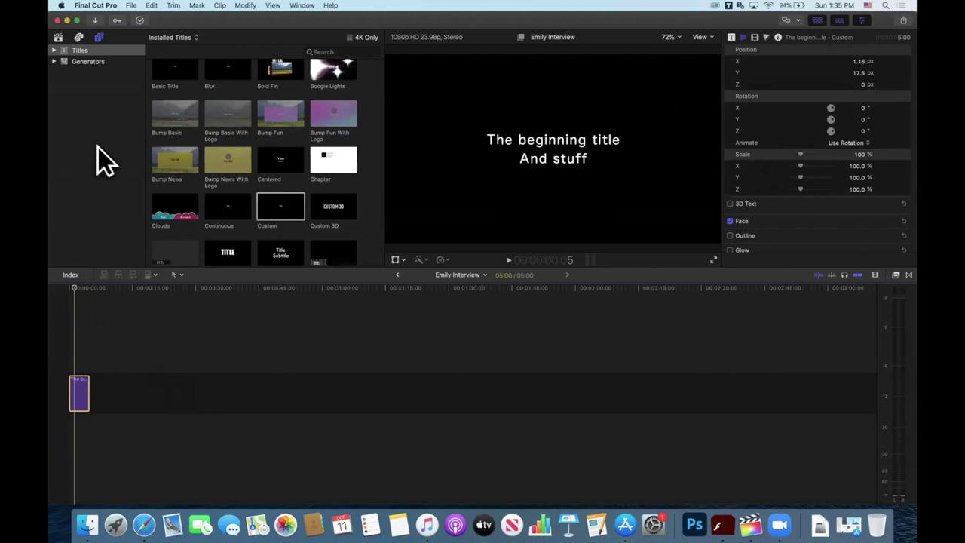
Step: Search the Titles browser for 'custo', then clear the search
{"action": "scroll", "coordinate": [300, 90], "scroll_direction": "up", "scroll_amount": 5}
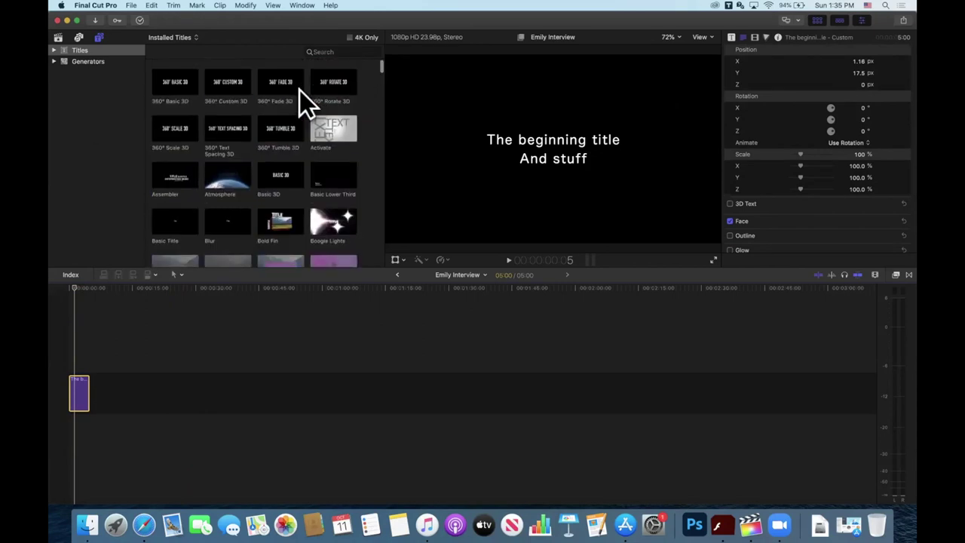
{"action": "left_click", "coordinate": [339, 51]}
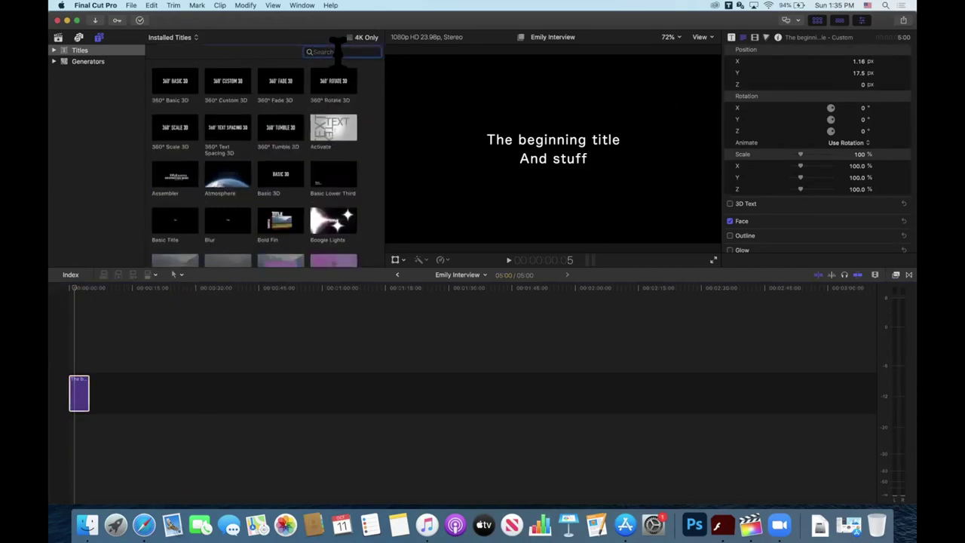
{"action": "type", "text": "custo"}
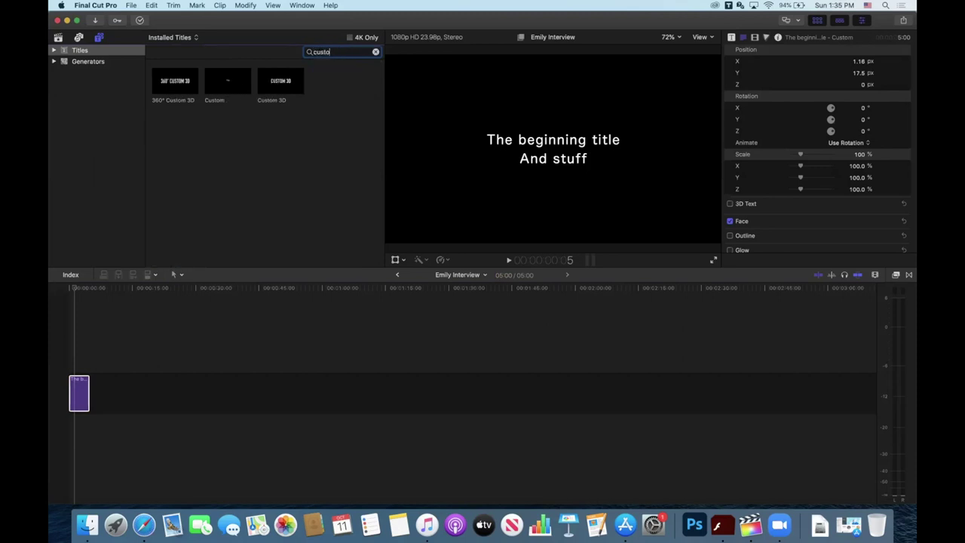
{"action": "key", "text": "BackSpace"}
{"action": "key", "text": "BackSpace"}
{"action": "key", "text": "BackSpace"}
{"action": "key", "text": "BackSpace"}
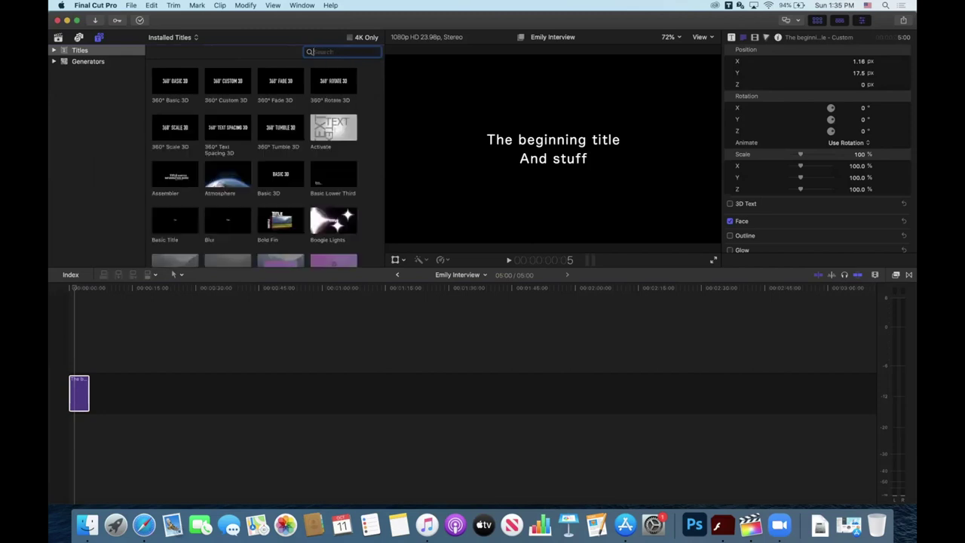
Step: Switch to the Generators browser and preview the Clouds generator
{"action": "left_click", "coordinate": [95, 62]}
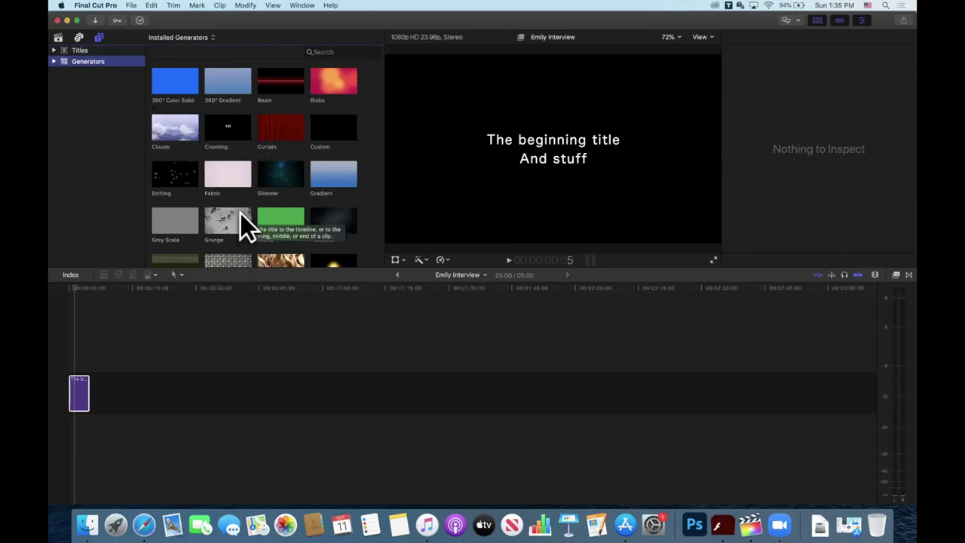
{"action": "scroll", "coordinate": [241, 200], "scroll_direction": "down", "scroll_amount": 5}
{"action": "scroll", "coordinate": [241, 199], "scroll_direction": "down", "scroll_amount": 5}
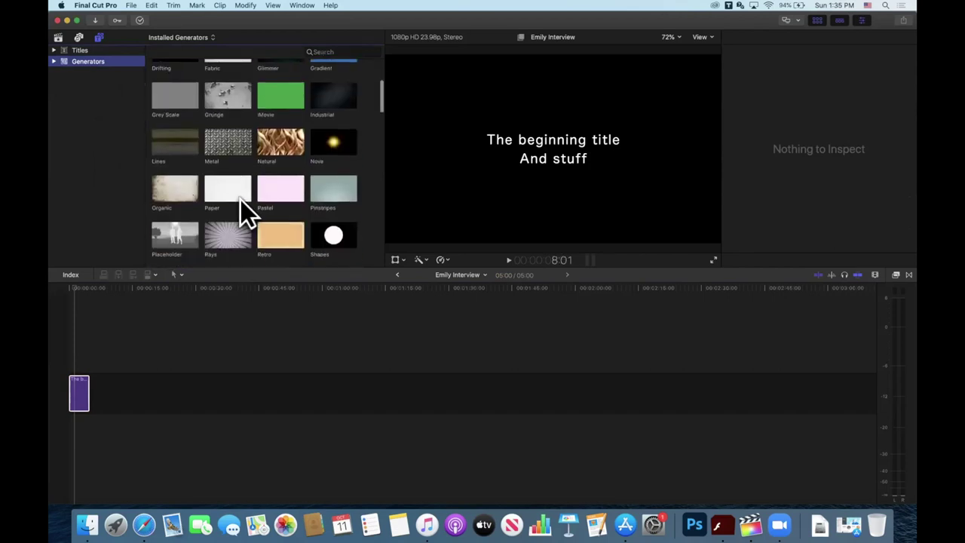
{"action": "scroll", "coordinate": [241, 200], "scroll_direction": "down", "scroll_amount": 3}
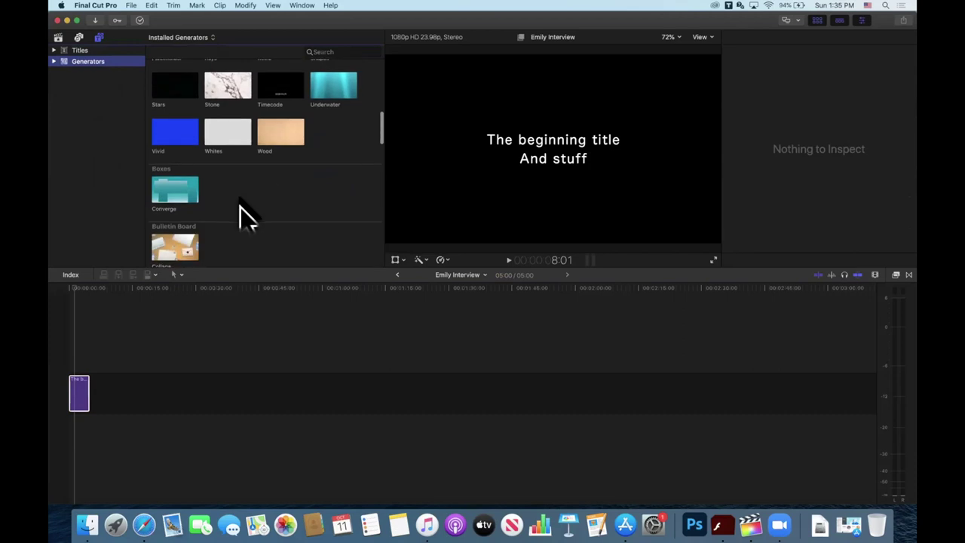
{"action": "scroll", "coordinate": [239, 203], "scroll_direction": "up", "scroll_amount": 15}
{"action": "left_click", "coordinate": [164, 130]}
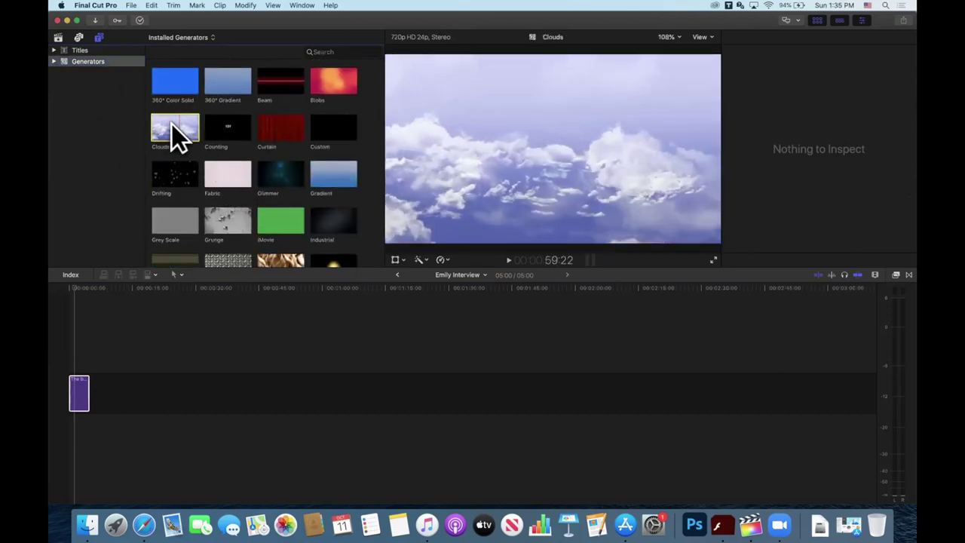
Step: Place the Clouds generator after the opening title and play the timeline back
{"action": "left_click_drag", "start_coordinate": [174, 140], "coordinate": [175, 392]}
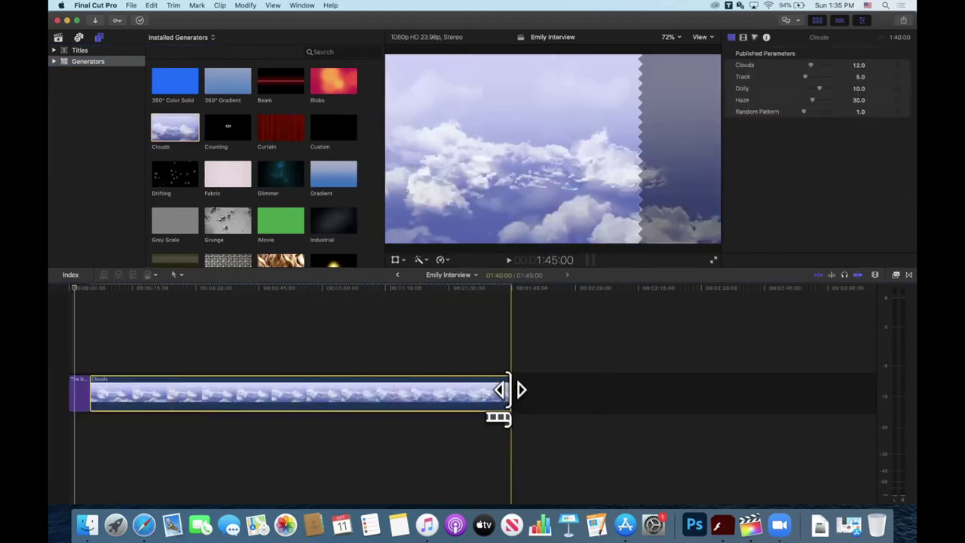
{"action": "left_click", "coordinate": [123, 331]}
{"action": "key", "text": "space"}
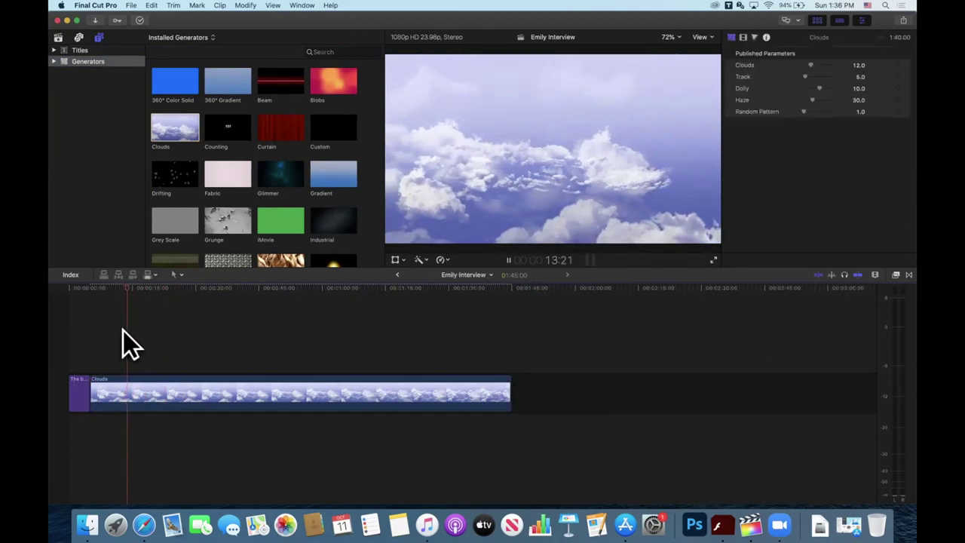
{"action": "left_click", "coordinate": [171, 288]}
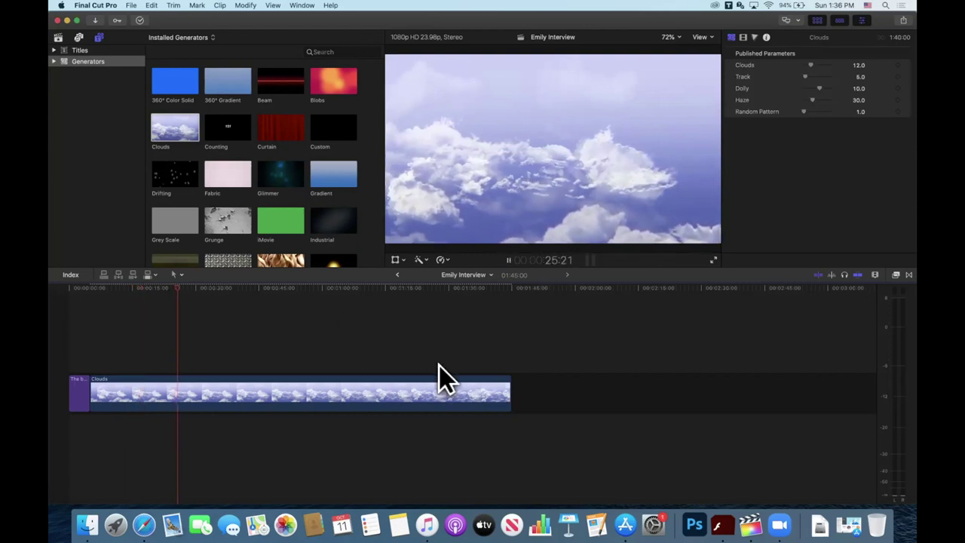
{"action": "key", "text": "space"}
Step: Stretch the Clouds clip to roughly the three-minute mark and raise its Clouds amount to 29.97
{"action": "left_click_drag", "start_coordinate": [511, 392], "coordinate": [566, 394]}
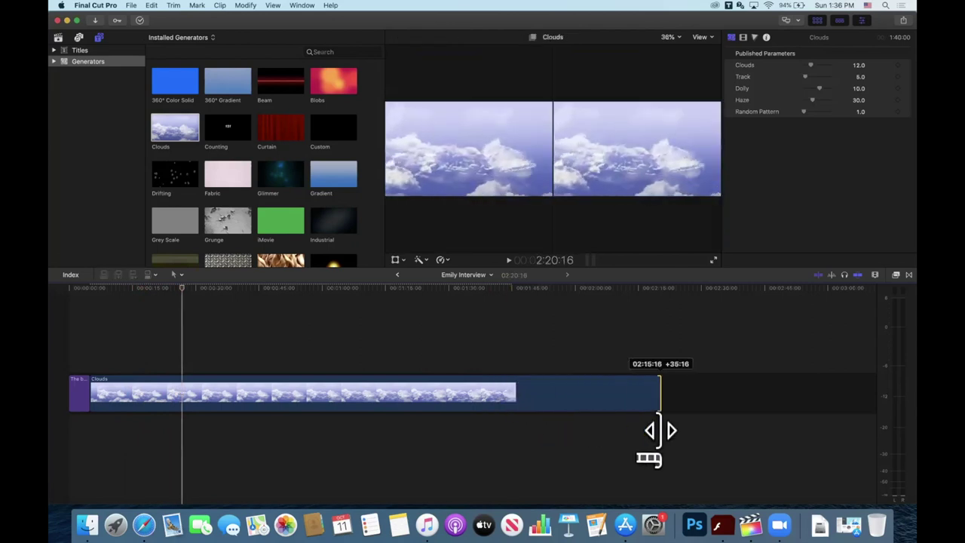
{"action": "left_click_drag", "start_coordinate": [565, 395], "coordinate": [831, 407]}
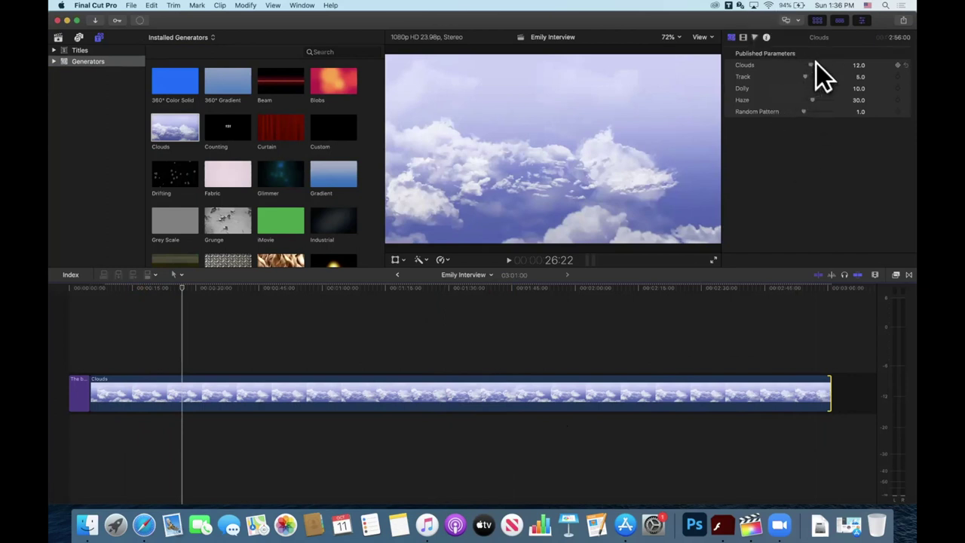
{"action": "left_click_drag", "start_coordinate": [812, 66], "coordinate": [820, 64]}
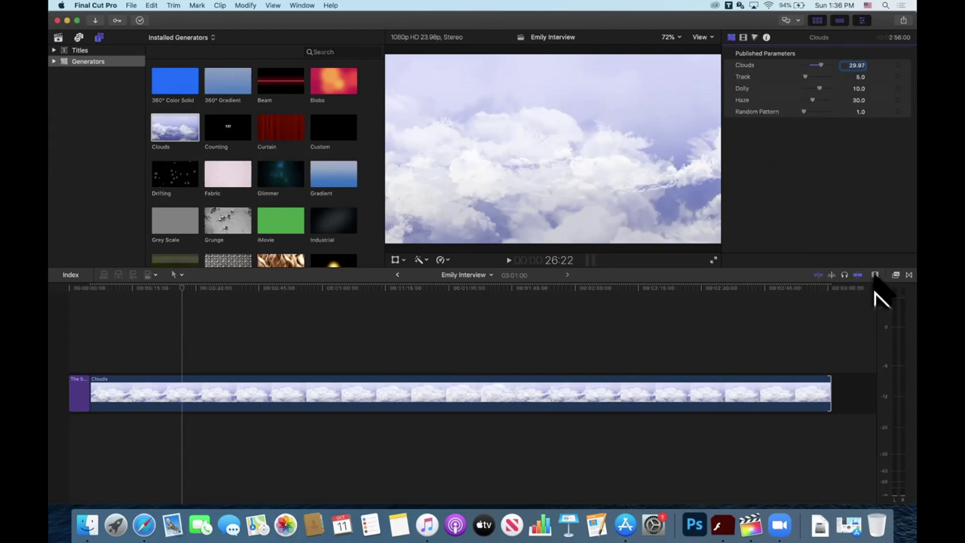
Step: Open the Effects browser beside the timeline and select the Color Board effect
{"action": "left_click", "coordinate": [896, 274]}
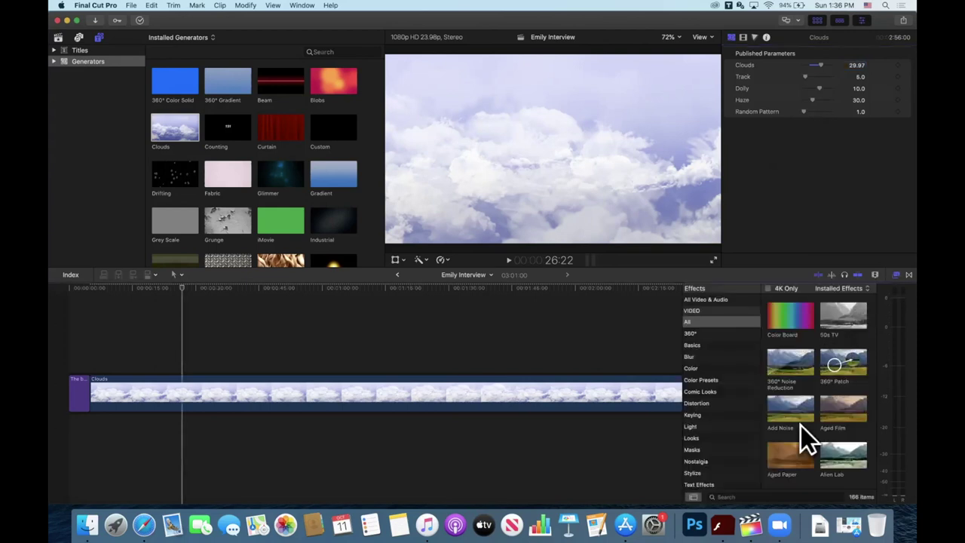
{"action": "scroll", "coordinate": [801, 426], "scroll_direction": "up", "scroll_amount": 2}
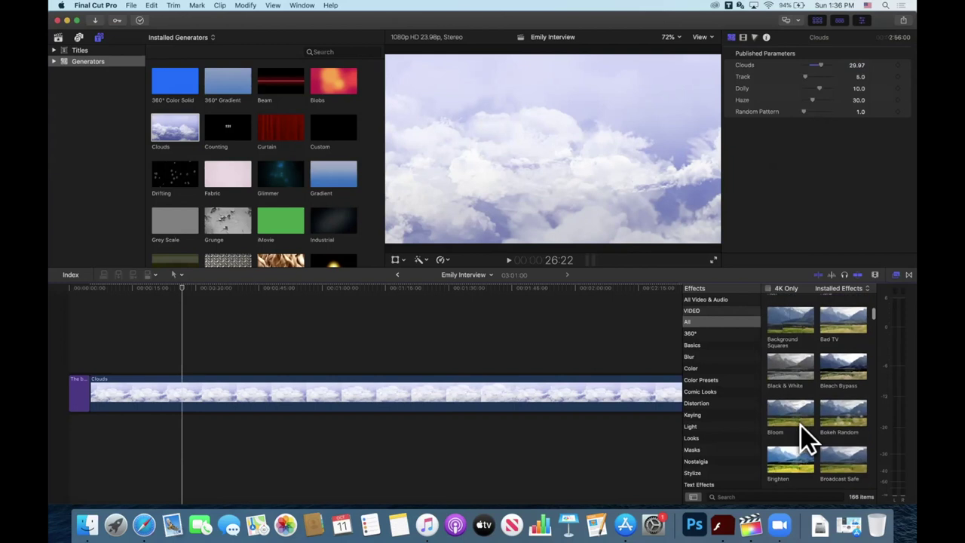
{"action": "left_click", "coordinate": [786, 319]}
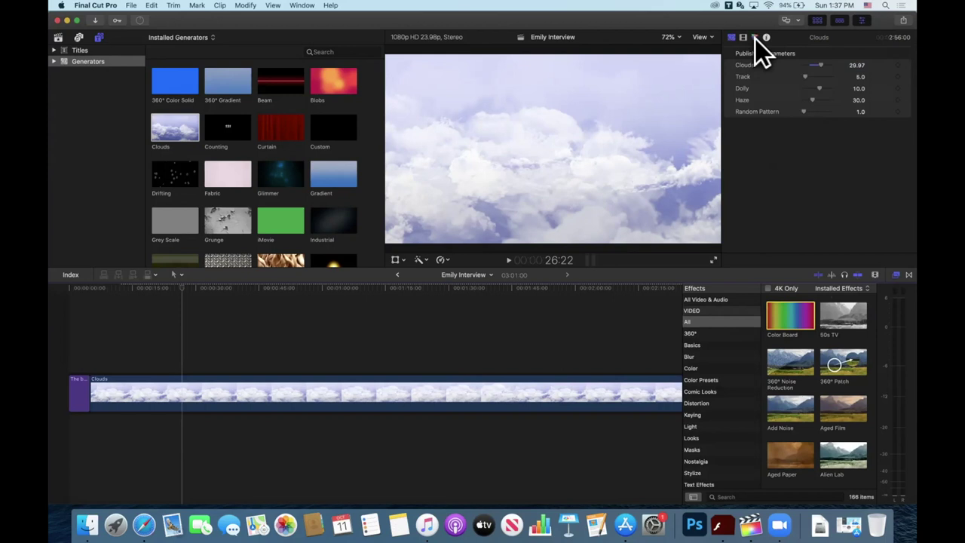
Step: Tint the Clouds clip lavender-purple with the Color Board Master at 97°, -25%, then show the generator parameters
{"action": "left_click", "coordinate": [754, 38]}
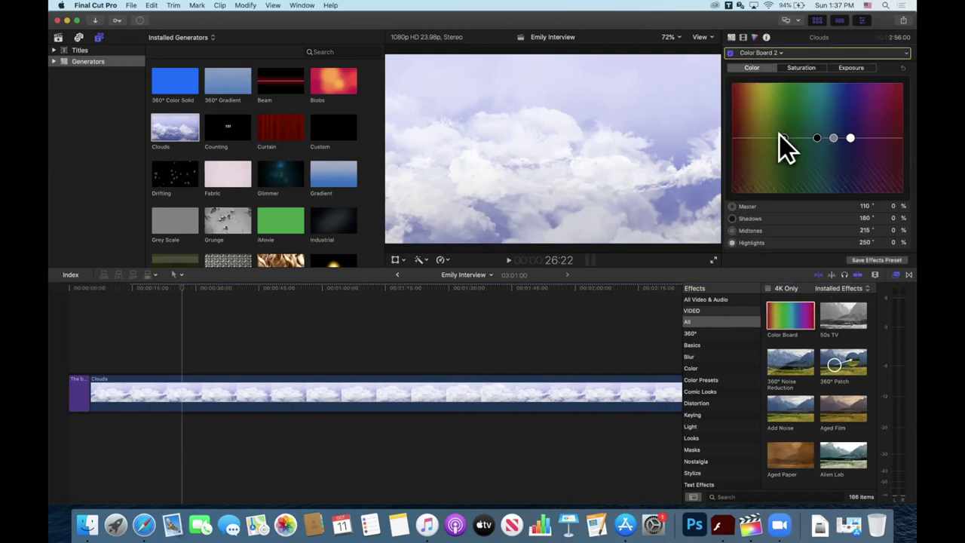
{"action": "mouse_move", "coordinate": [783, 138]}
{"action": "left_mouse_down"}
{"action": "mouse_move", "coordinate": [773, 101]}
{"action": "mouse_move", "coordinate": [807, 108]}
{"action": "mouse_move", "coordinate": [774, 155]}
{"action": "left_mouse_up"}
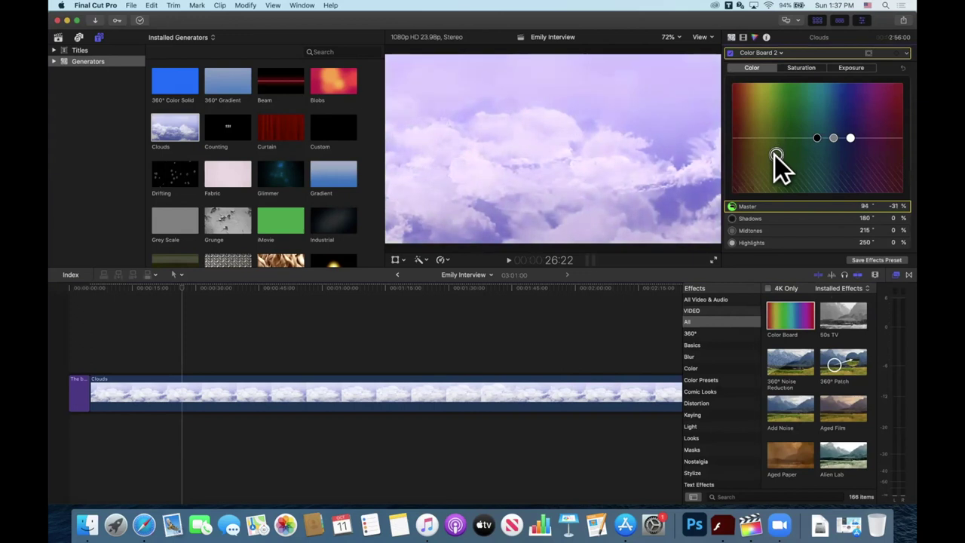
{"action": "left_click", "coordinate": [732, 38]}
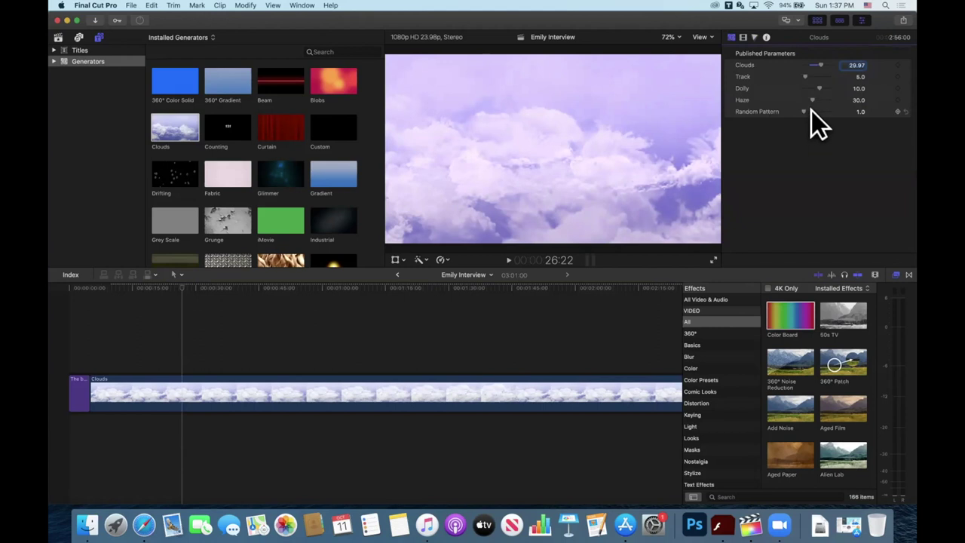
Step: Set the Clouds Track value to 52.03 and preview the Grunge generator
{"action": "mouse_move", "coordinate": [807, 78]}
{"action": "left_mouse_down"}
{"action": "mouse_move", "coordinate": [830, 82]}
{"action": "mouse_move", "coordinate": [817, 81]}
{"action": "left_mouse_up"}
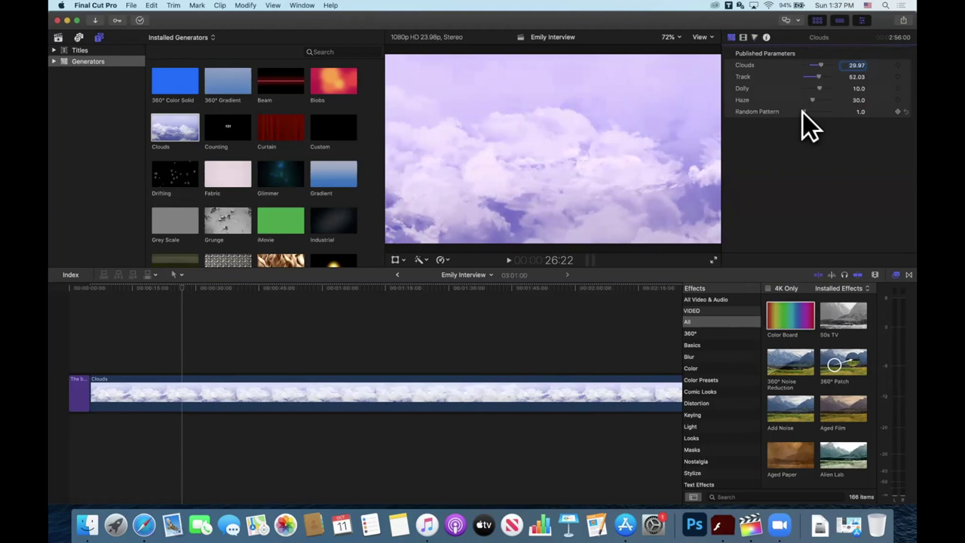
{"action": "left_click", "coordinate": [216, 223]}
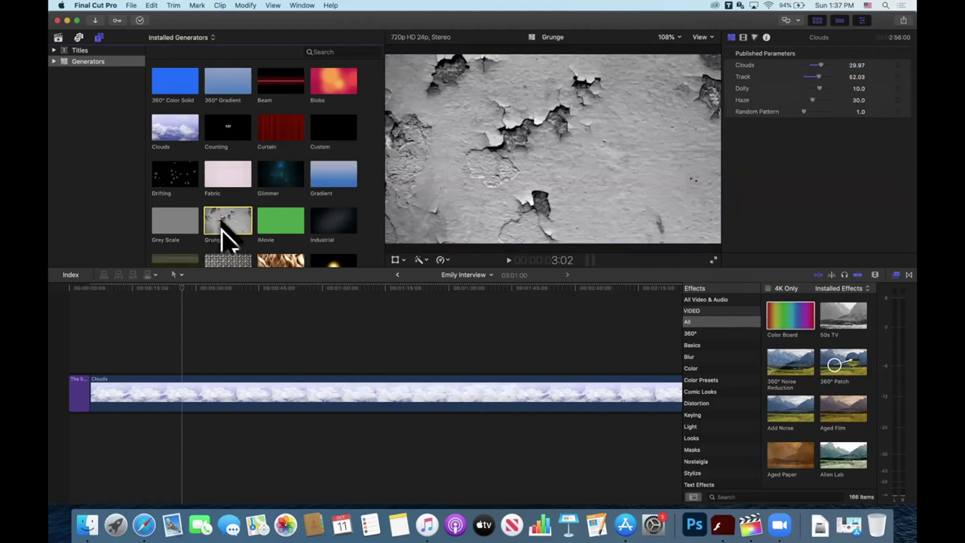
{"action": "scroll", "coordinate": [222, 230], "scroll_direction": "down", "scroll_amount": 1}
{"action": "scroll", "coordinate": [221, 230], "scroll_direction": "down", "scroll_amount": 3}
{"action": "scroll", "coordinate": [226, 230], "scroll_direction": "down", "scroll_amount": 3}
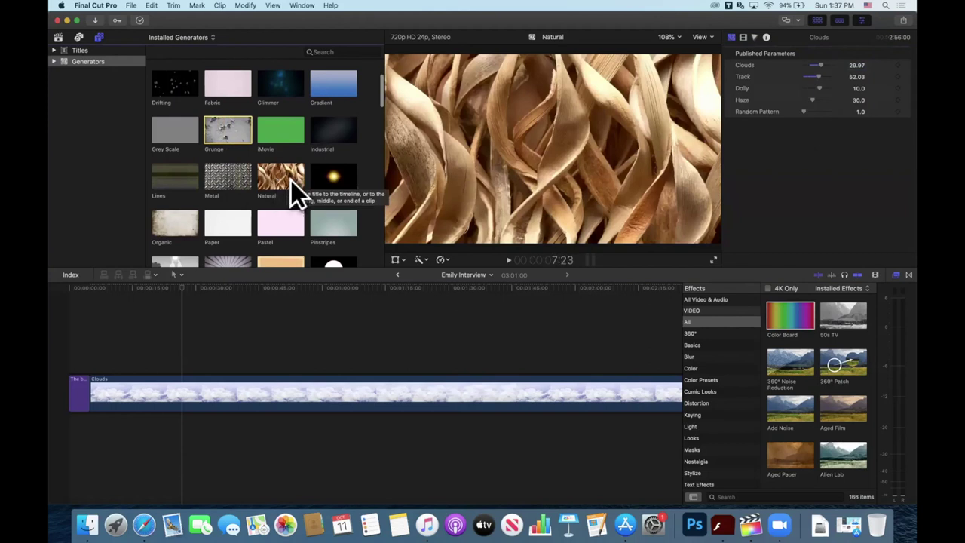
{"action": "scroll", "coordinate": [257, 163], "scroll_direction": "up", "scroll_amount": 2}
{"action": "scroll", "coordinate": [257, 163], "scroll_direction": "up", "scroll_amount": 4}
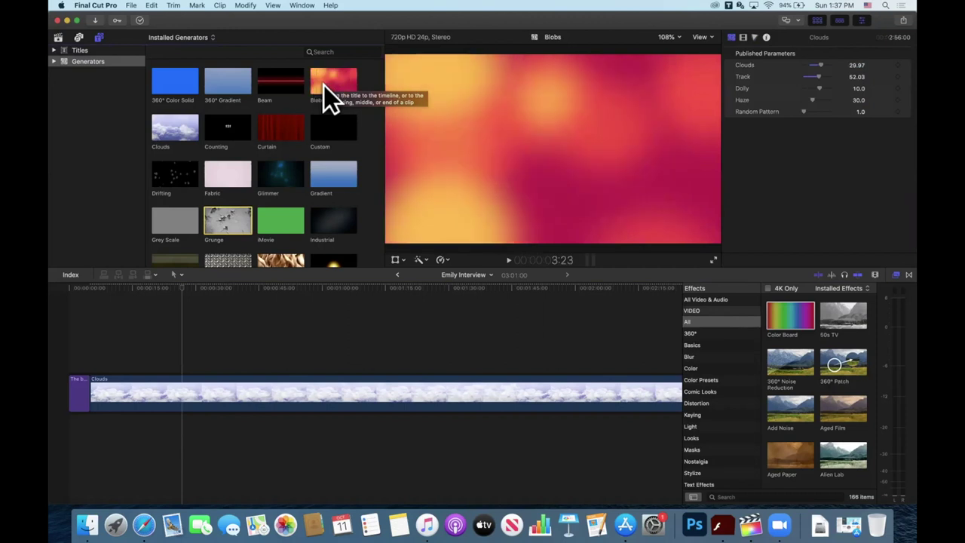
Step: Delete the purple Clouds clip and the opening title clip from the Emily Interview timeline
{"action": "left_click", "coordinate": [279, 398]}
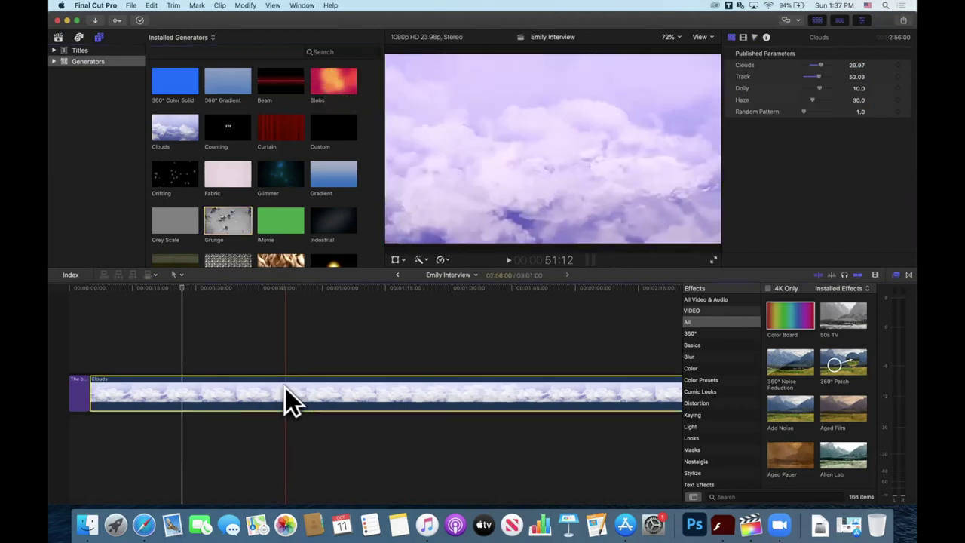
{"action": "key", "text": "Delete"}
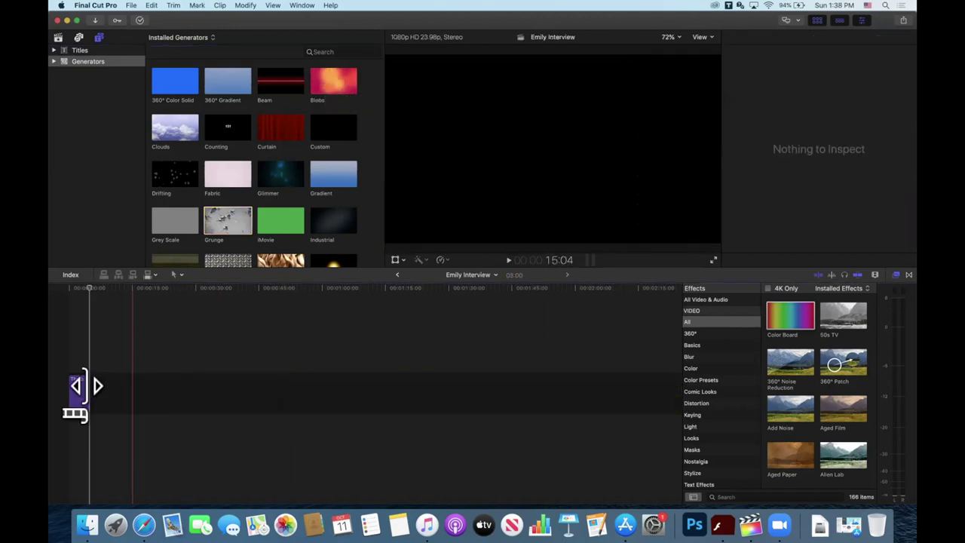
{"action": "scroll", "coordinate": [292, 157], "scroll_direction": "down", "scroll_amount": 3}
{"action": "scroll", "coordinate": [292, 157], "scroll_direction": "up", "scroll_amount": 3}
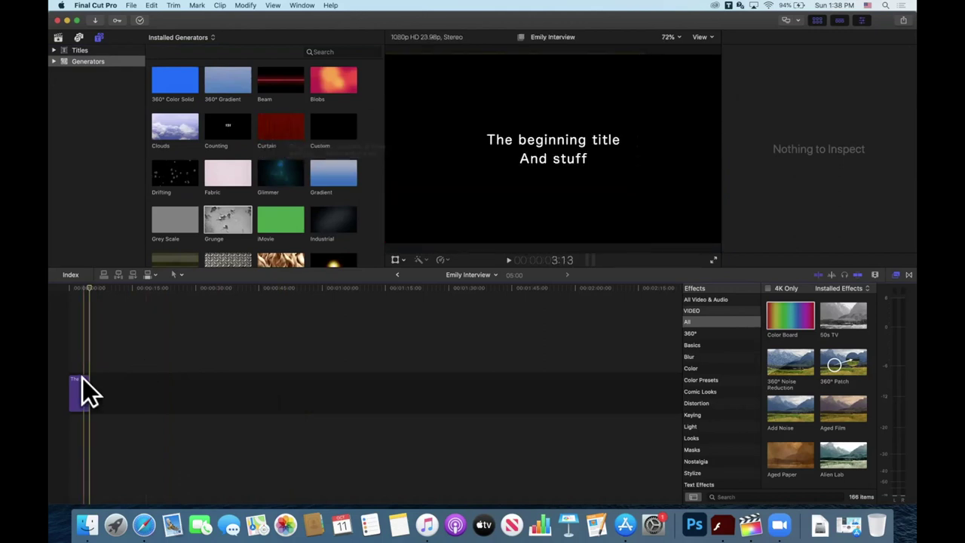
{"action": "left_click", "coordinate": [82, 378]}
{"action": "key", "text": "Delete"}
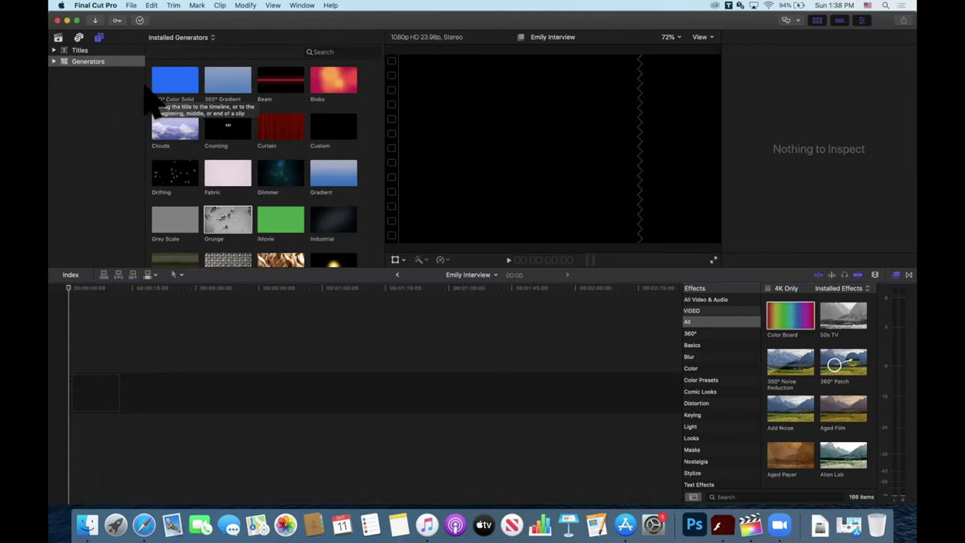
Step: Show the Interview event's clips and preview Final 1 Channel, Emily Hand Clicking Close Up and Final 2 Channel
{"action": "left_click", "coordinate": [59, 37]}
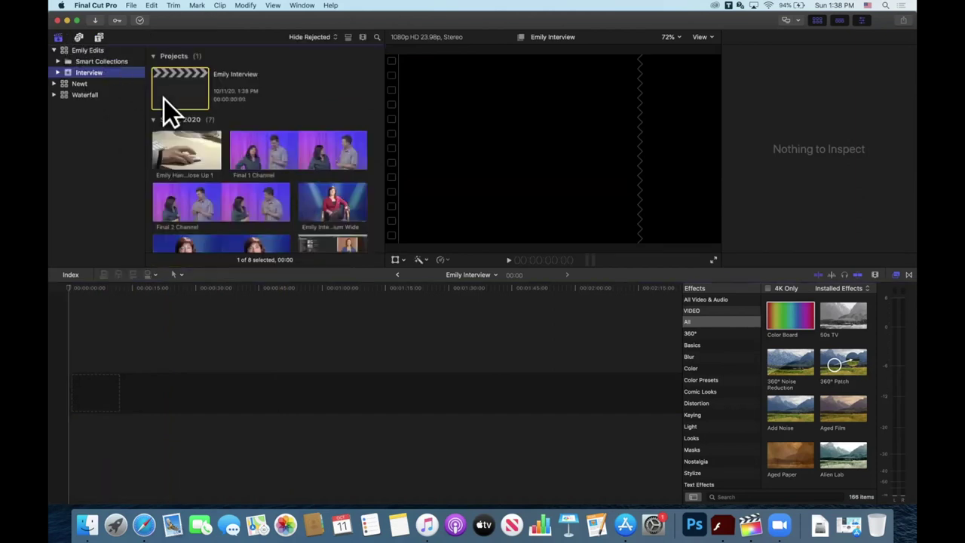
{"action": "left_click", "coordinate": [257, 163]}
{"action": "scroll", "coordinate": [257, 163], "scroll_direction": "down", "scroll_amount": 5}
{"action": "scroll", "coordinate": [256, 162], "scroll_direction": "up", "scroll_amount": 5}
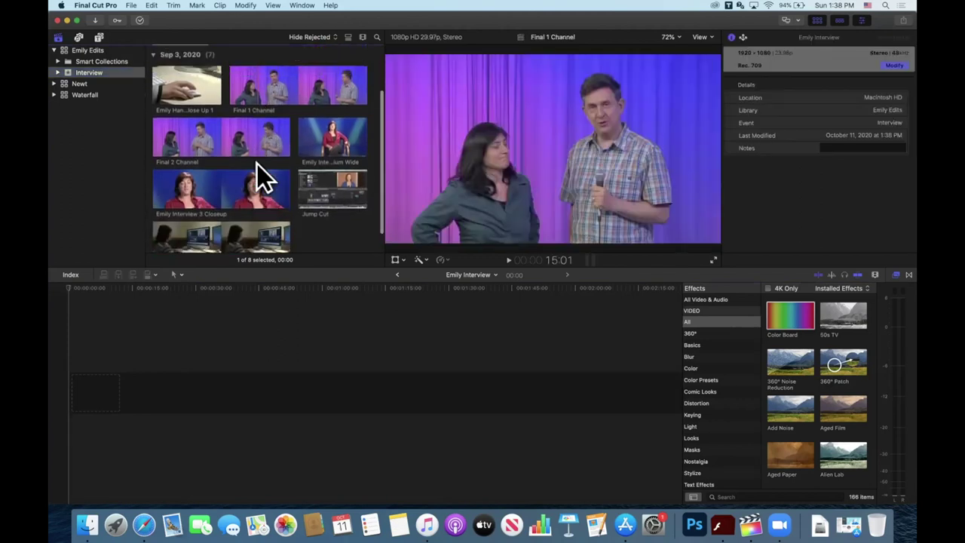
{"action": "scroll", "coordinate": [257, 163], "scroll_direction": "down", "scroll_amount": 4}
{"action": "scroll", "coordinate": [257, 163], "scroll_direction": "up", "scroll_amount": 3}
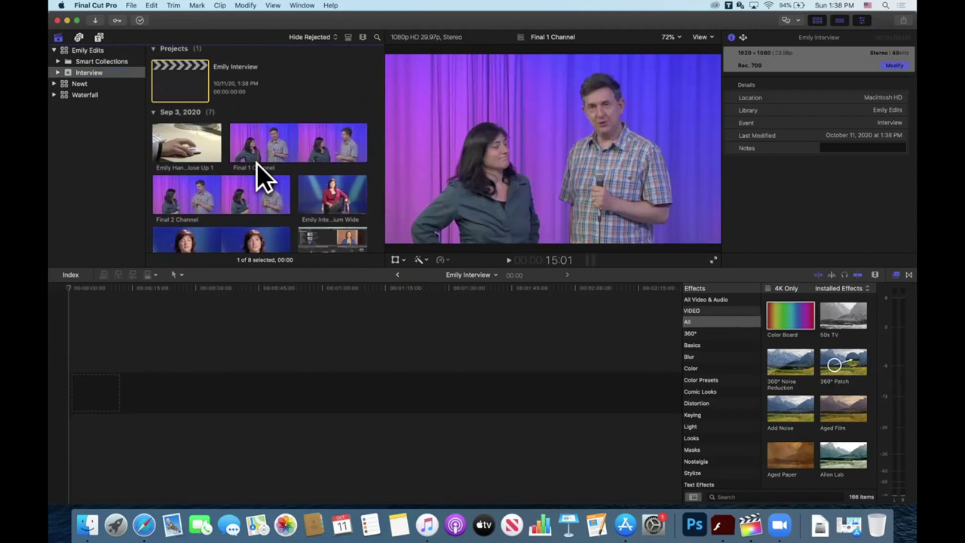
{"action": "left_click", "coordinate": [186, 142]}
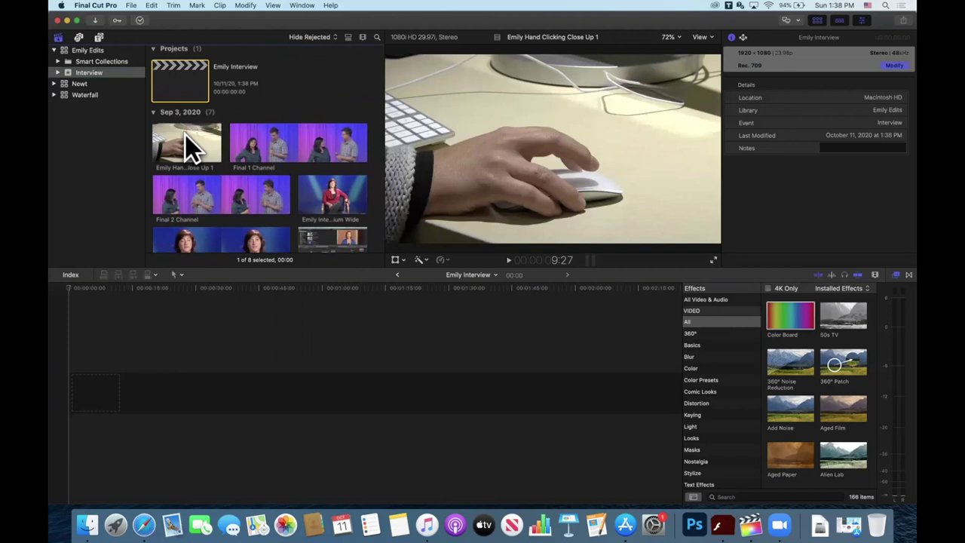
{"action": "left_click", "coordinate": [238, 200]}
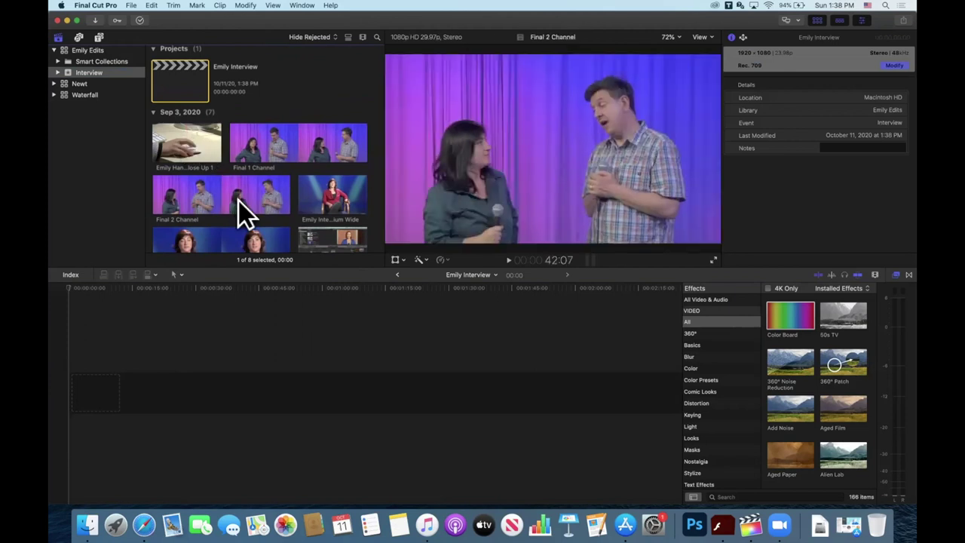
{"action": "scroll", "coordinate": [239, 200], "scroll_direction": "down", "scroll_amount": 3}
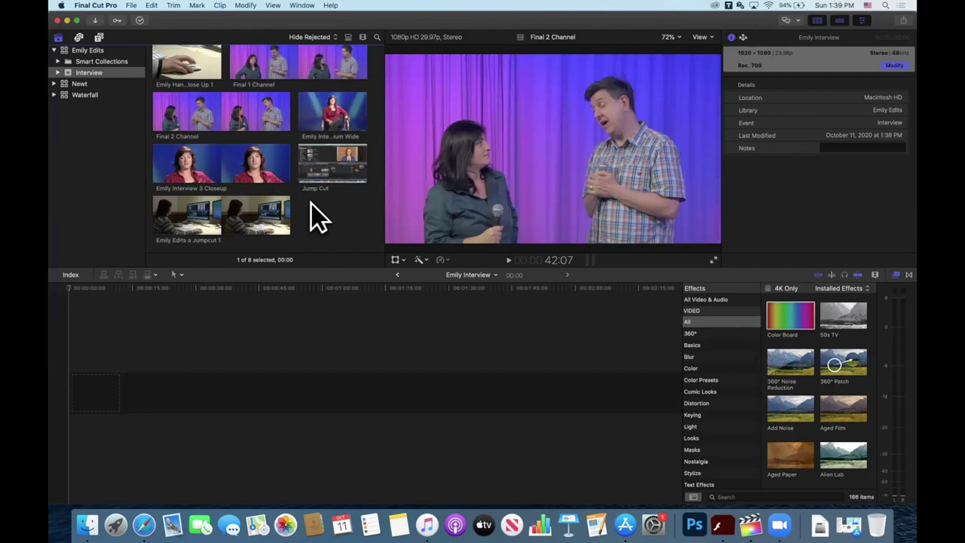
Step: Load the Emily Interview 3 Closeup clip from the Interview event into the Viewer
{"action": "left_click", "coordinate": [270, 180]}
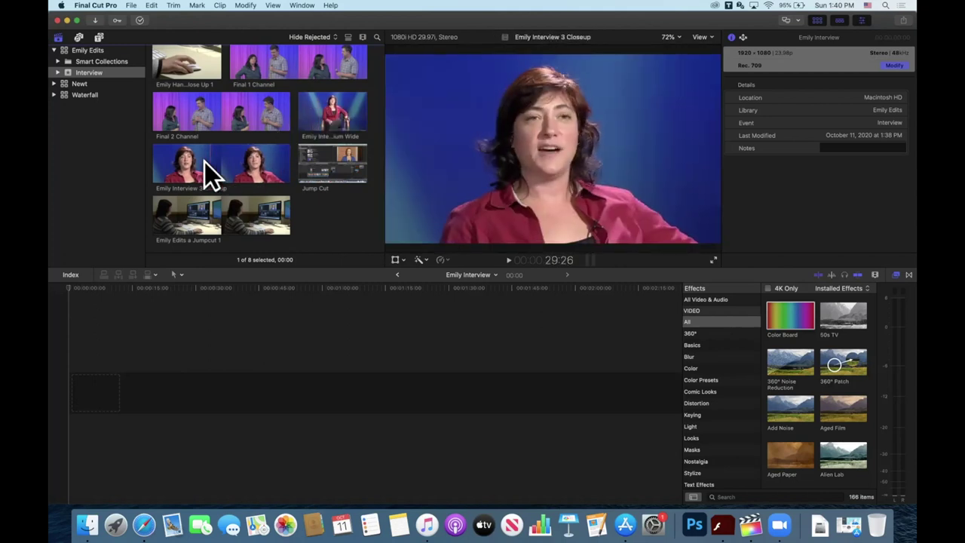
Step: Add Emily Interview 3 Closeup to the timeline, blade it twice, and delete the middle piece
{"action": "left_click_drag", "start_coordinate": [212, 173], "coordinate": [214, 405]}
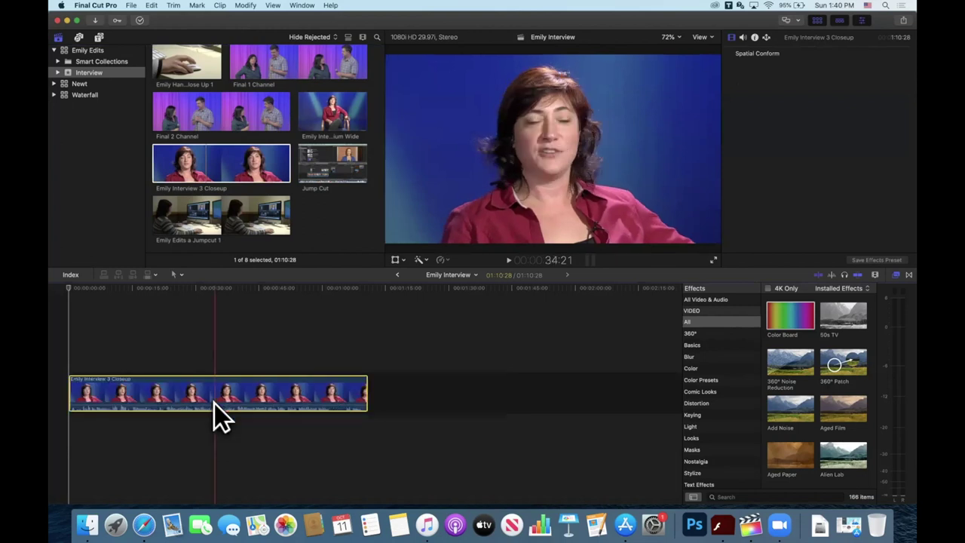
{"action": "key", "text": "b"}
{"action": "left_click", "coordinate": [177, 389]}
{"action": "left_click", "coordinate": [231, 388]}
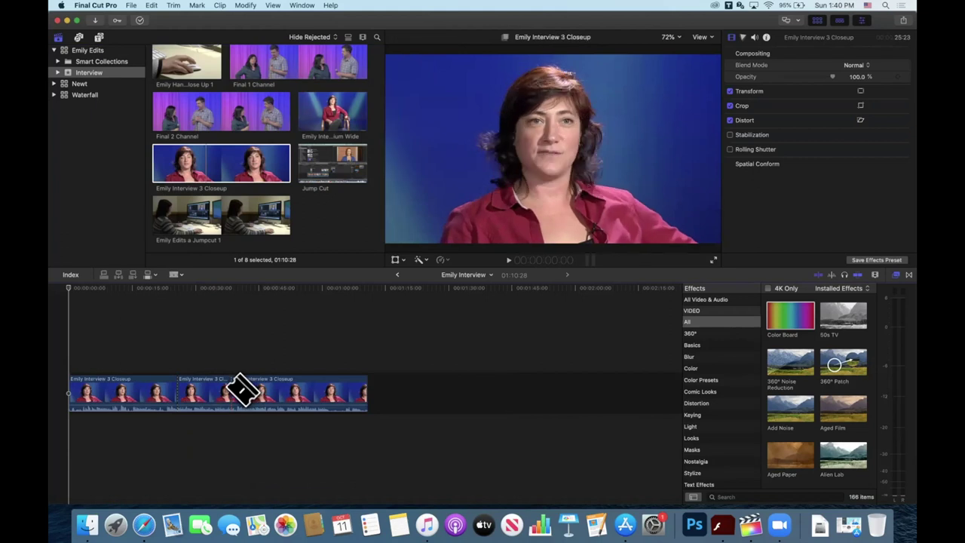
{"action": "key", "text": "a"}
{"action": "left_click", "coordinate": [221, 382]}
{"action": "key", "text": "Delete"}
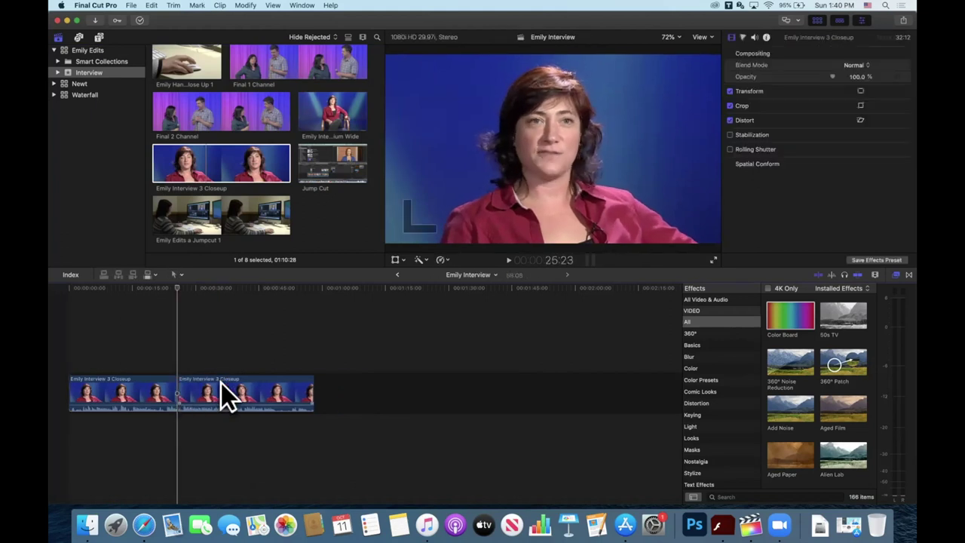
Step: Preview the source closeup clip again and glance at the 01_Footage folder window
{"action": "left_click", "coordinate": [279, 168]}
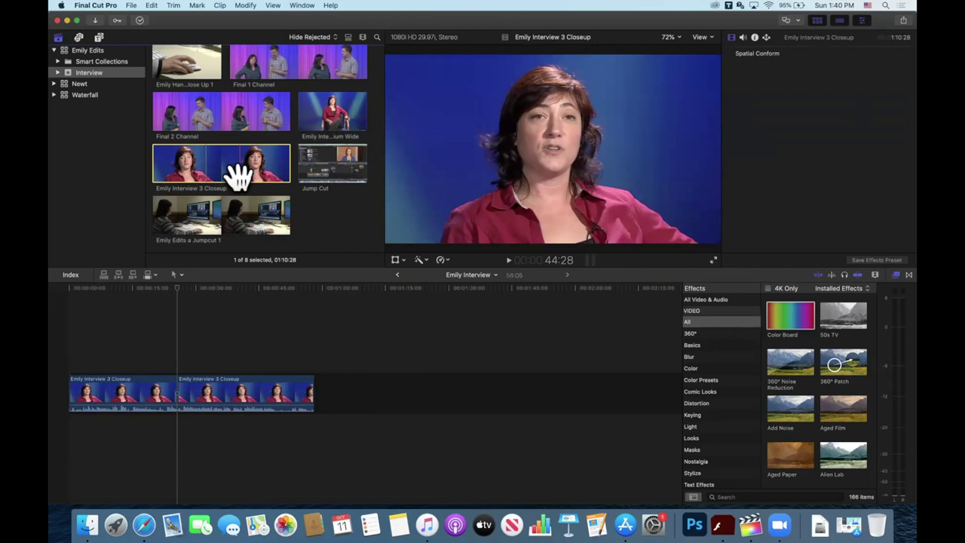
{"action": "scroll", "coordinate": [237, 176], "scroll_direction": "up", "scroll_amount": 3}
{"action": "scroll", "coordinate": [238, 176], "scroll_direction": "up", "scroll_amount": 2}
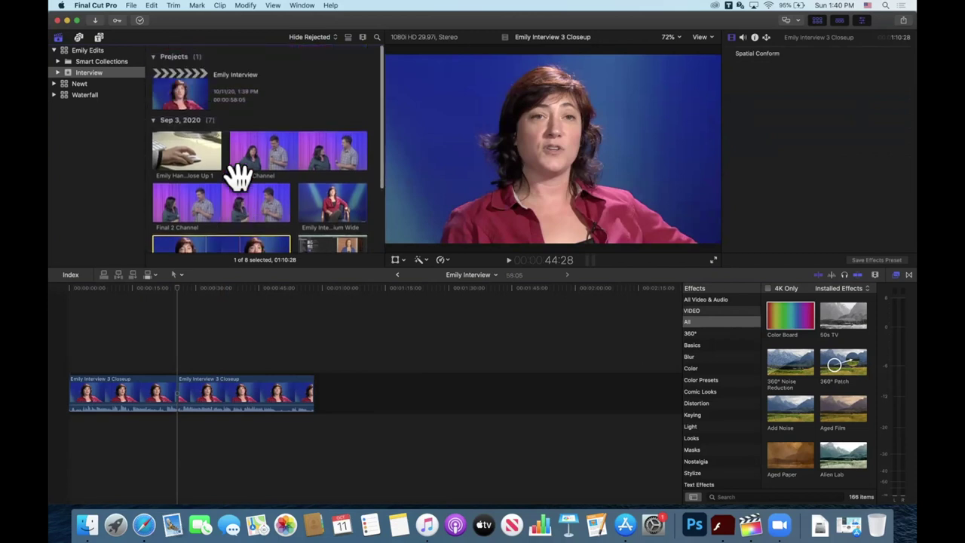
{"action": "scroll", "coordinate": [238, 175], "scroll_direction": "down", "scroll_amount": 5}
{"action": "scroll", "coordinate": [238, 175], "scroll_direction": "up", "scroll_amount": 1}
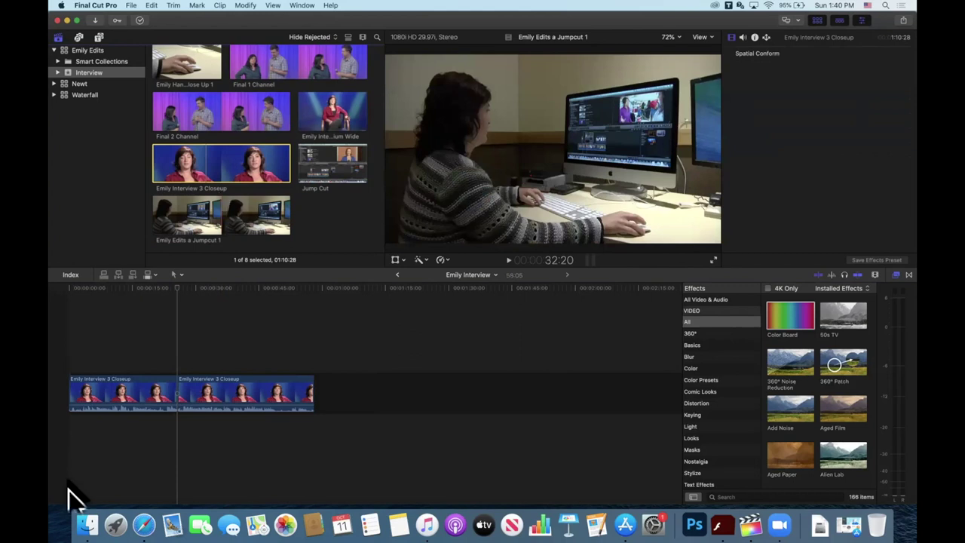
{"action": "left_click", "coordinate": [87, 524]}
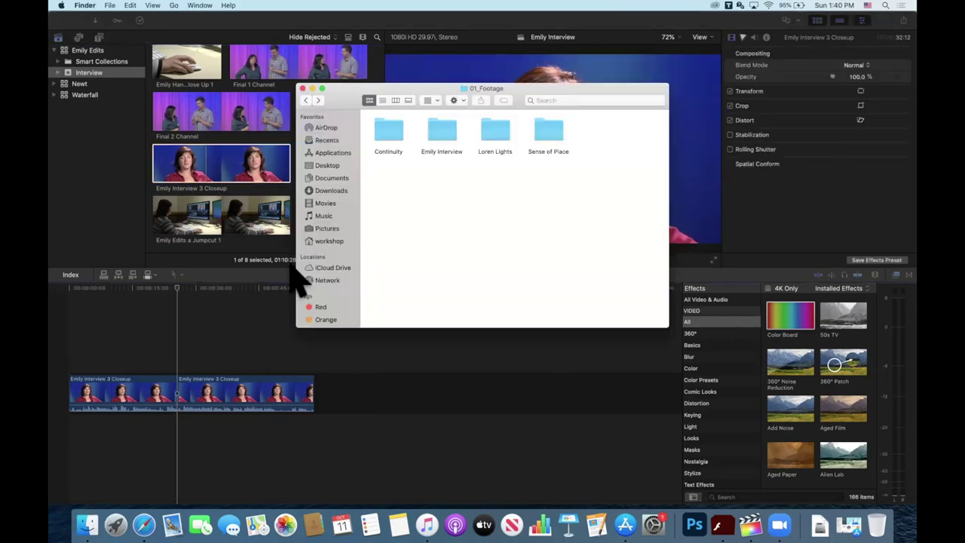
{"action": "left_click", "coordinate": [234, 303]}
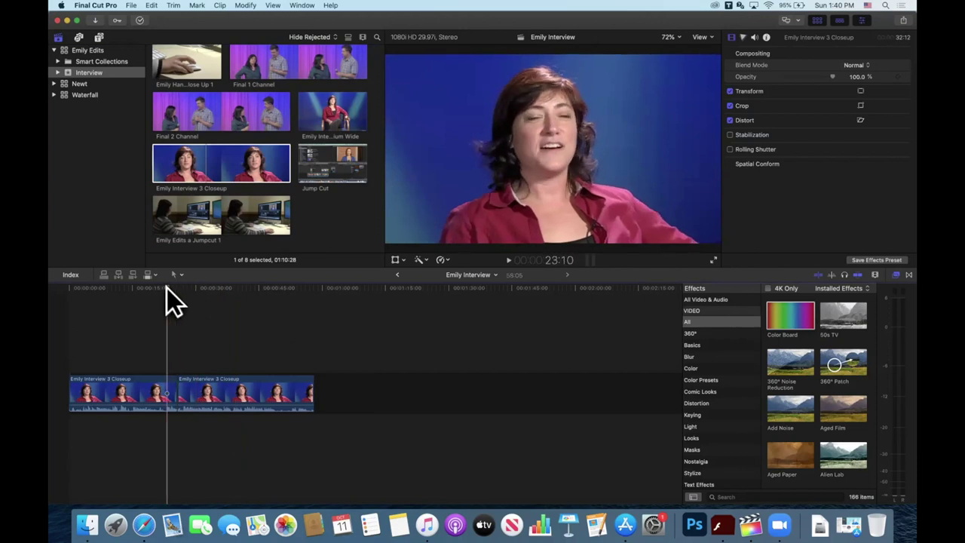
Step: Play back the edit around the cut, then select the second closeup clip
{"action": "key", "text": "Left"}
{"action": "key", "text": "Left"}
{"action": "key", "text": "Left"}
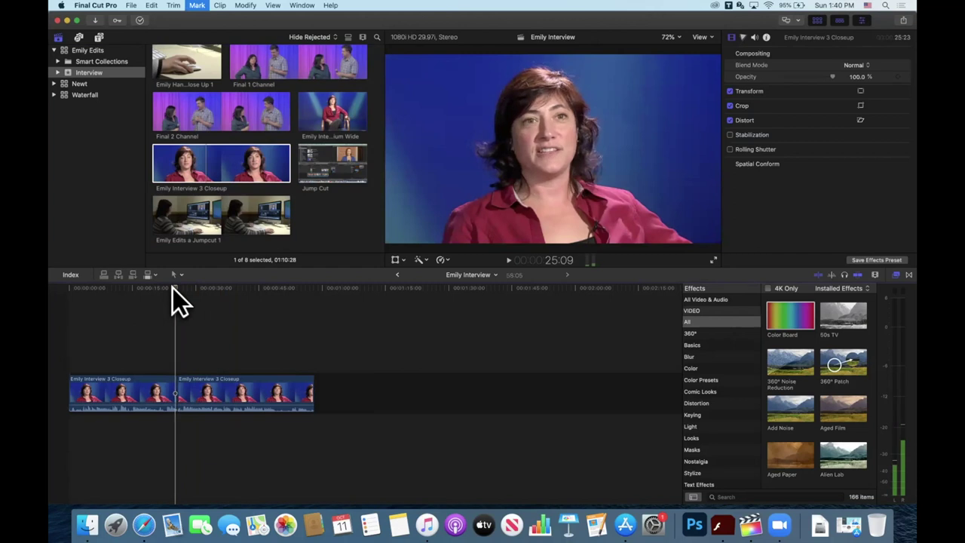
{"action": "key", "text": "space"}
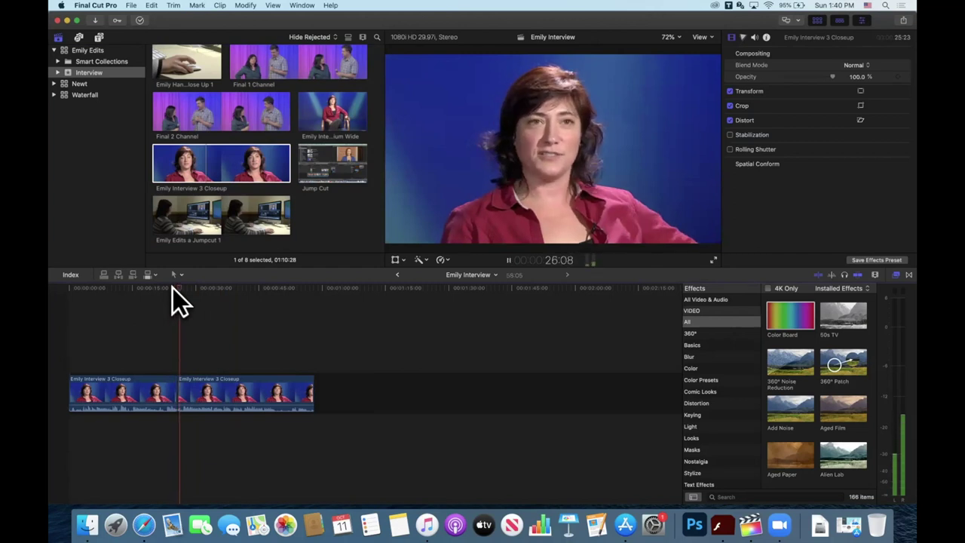
{"action": "left_click", "coordinate": [168, 287]}
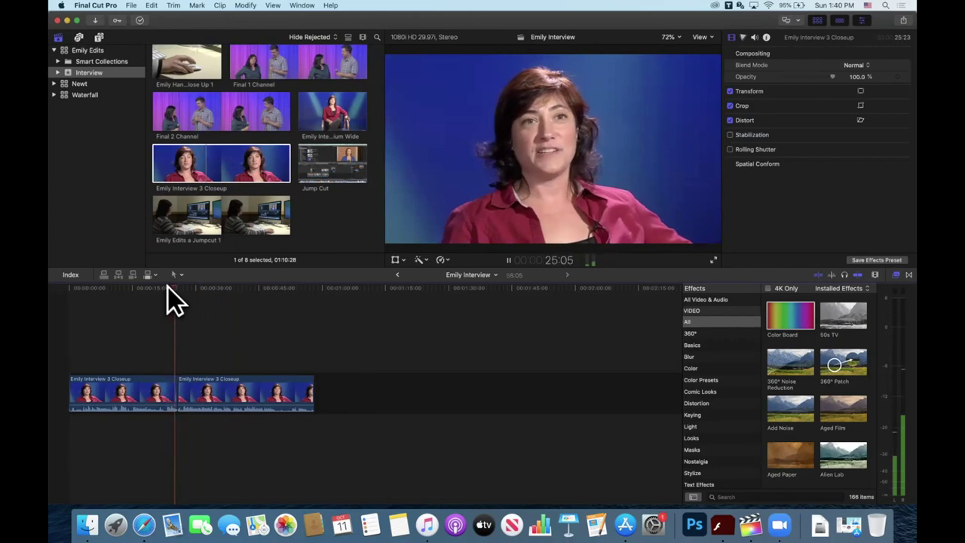
{"action": "key", "text": "space"}
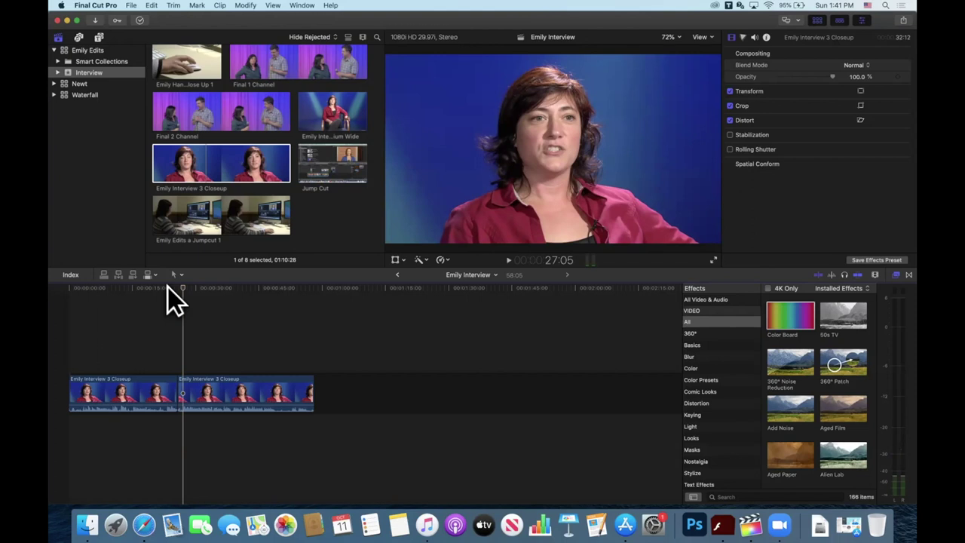
{"action": "left_click", "coordinate": [209, 377]}
Step: Delete the second closeup, place Emily Interview 2 Medium Wide after the first, and play it
{"action": "key", "text": "Delete"}
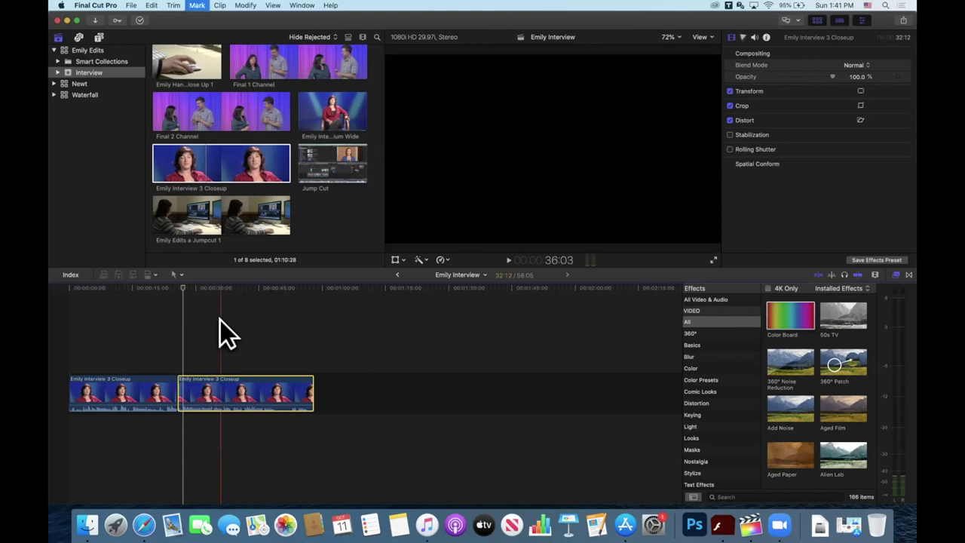
{"action": "left_click_drag", "start_coordinate": [324, 112], "coordinate": [227, 398]}
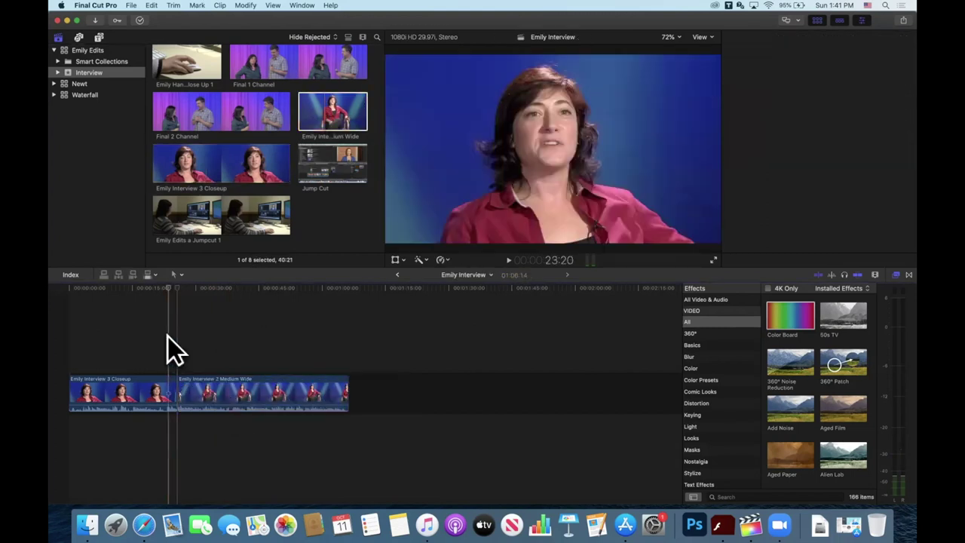
{"action": "key", "text": "space"}
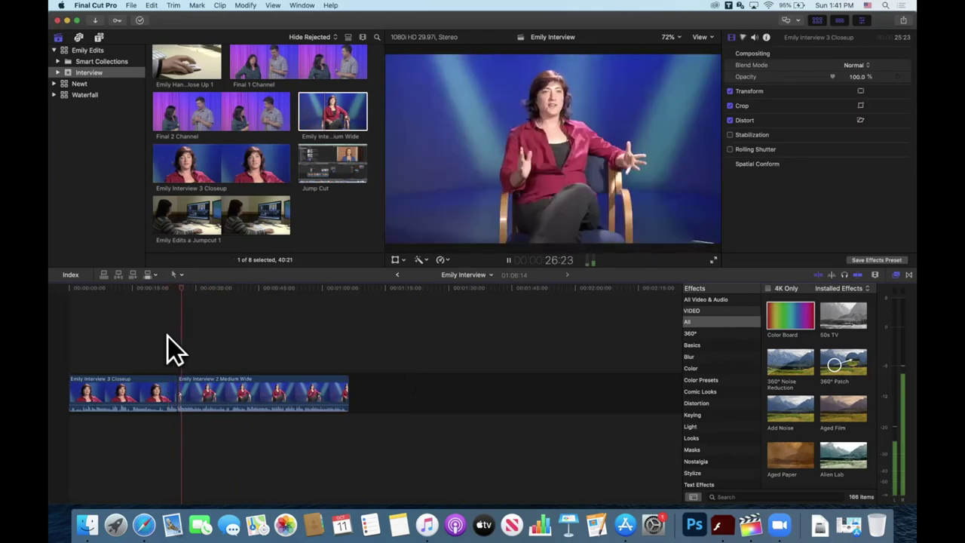
{"action": "key", "text": "space"}
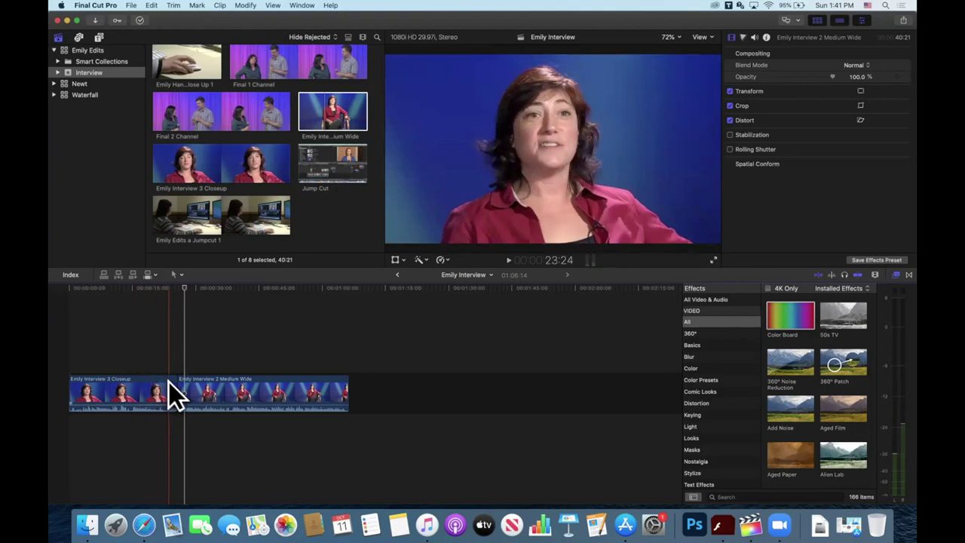
Step: Roll the closeup-to-Medium Wide edit point about 45 seconds later
{"action": "left_click_drag", "start_coordinate": [175, 390], "coordinate": [427, 385]}
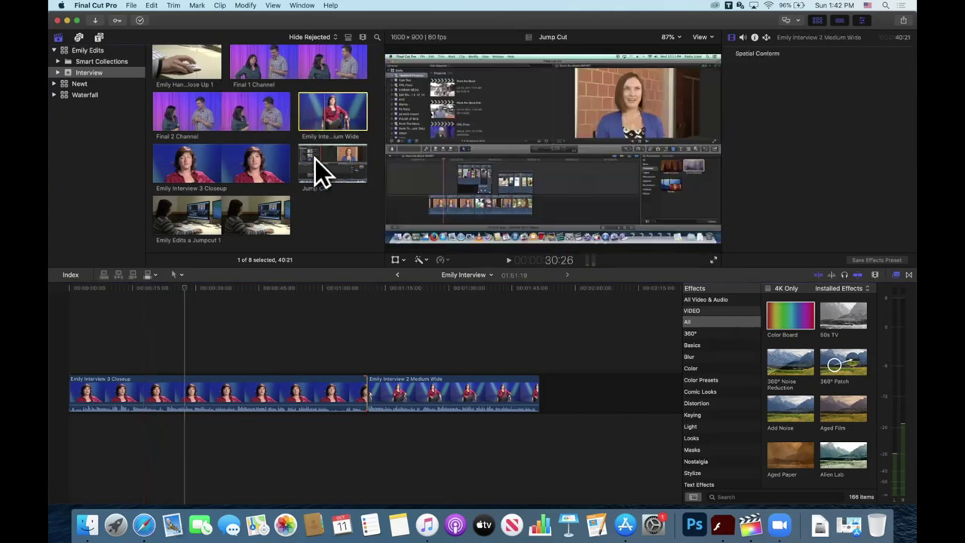
{"action": "left_click", "coordinate": [333, 361]}
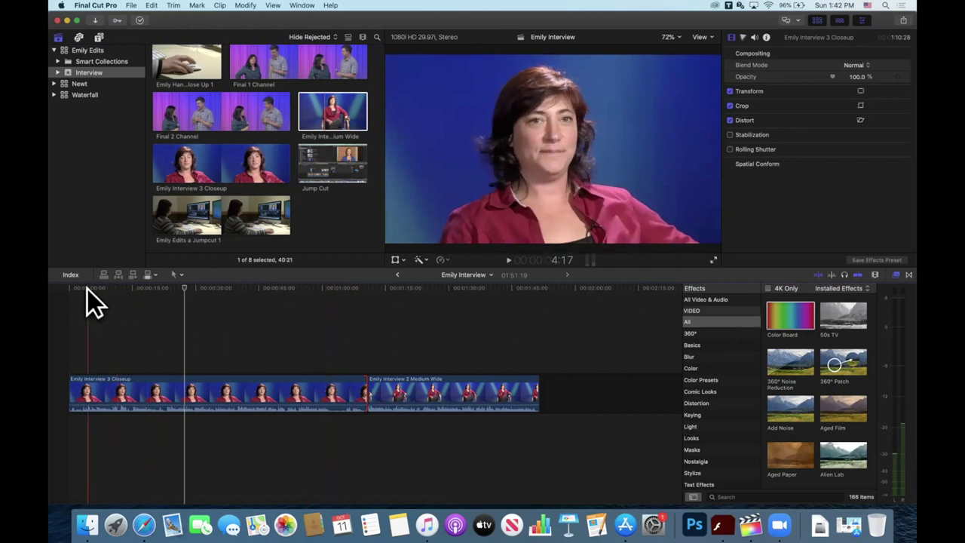
{"action": "left_click", "coordinate": [70, 310]}
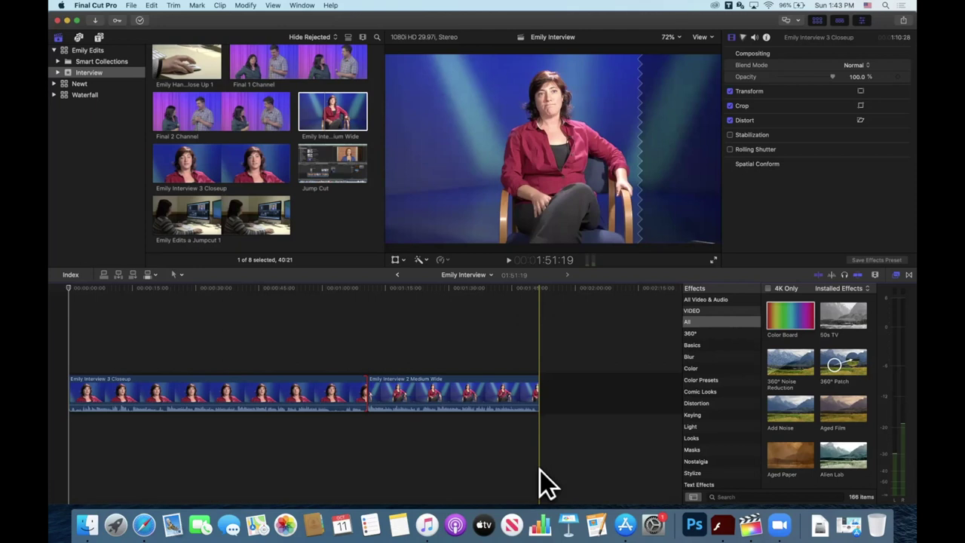
{"action": "left_click", "coordinate": [777, 520]}
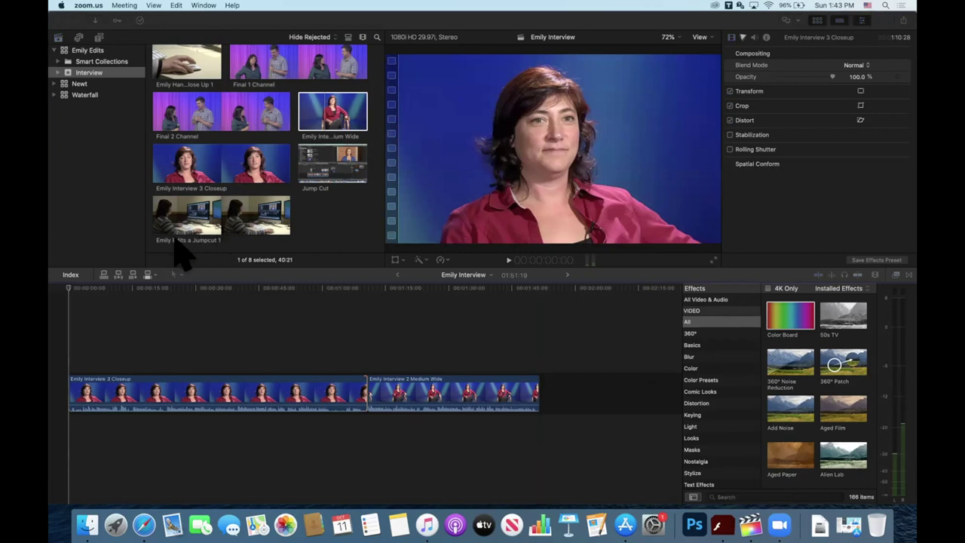
{"action": "left_click", "coordinate": [136, 271]}
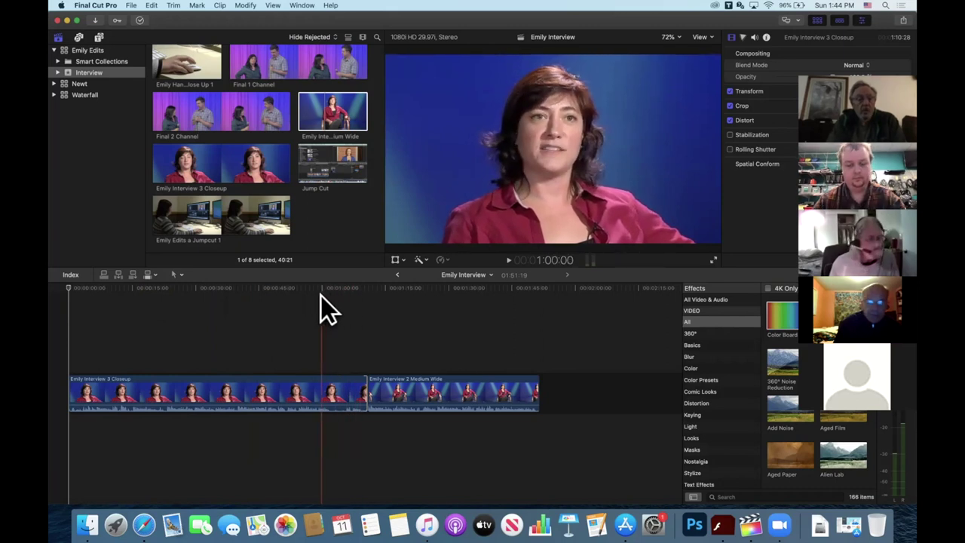
{"action": "left_click", "coordinate": [321, 295]}
{"action": "key", "text": "space"}
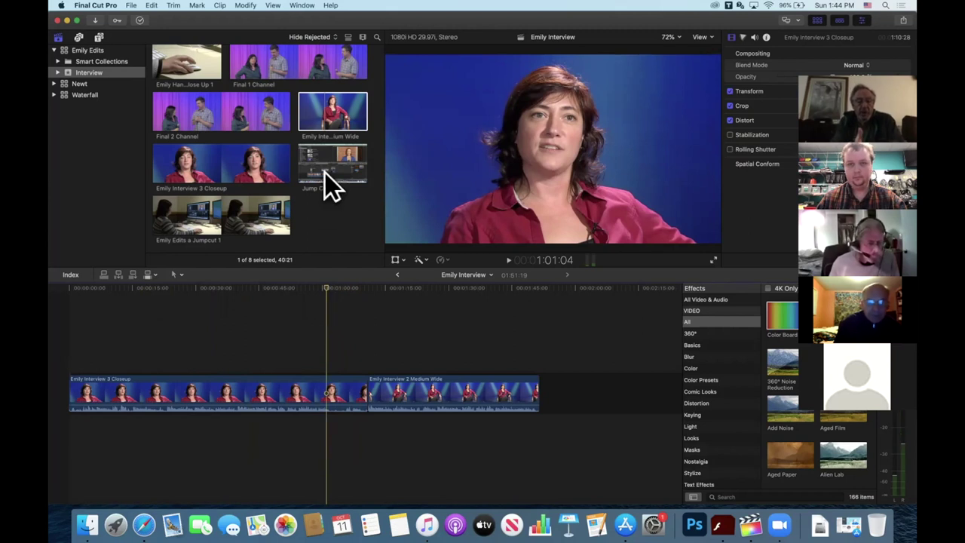
{"action": "left_click", "coordinate": [320, 112]}
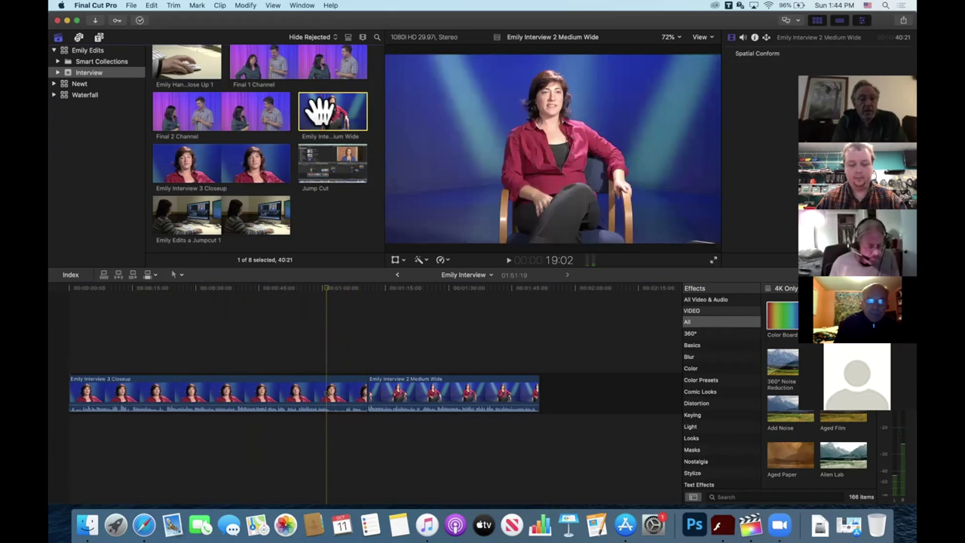
{"action": "left_click", "coordinate": [198, 8]}
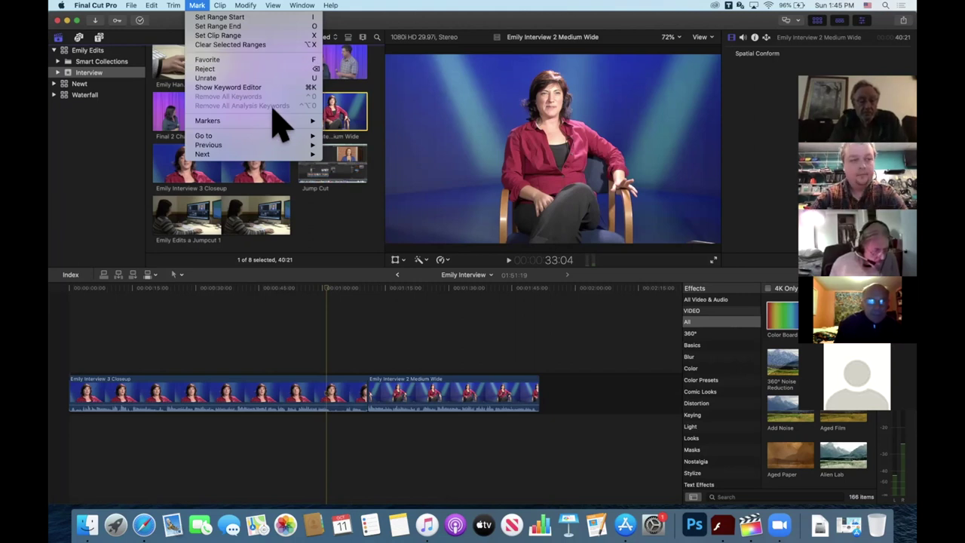
{"action": "left_click", "coordinate": [426, 22]}
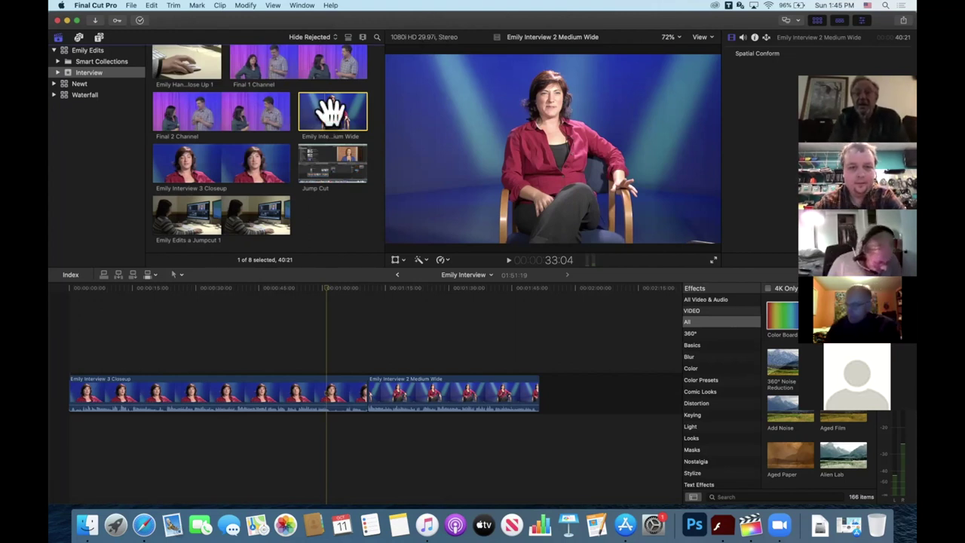
{"action": "left_click", "coordinate": [328, 305]}
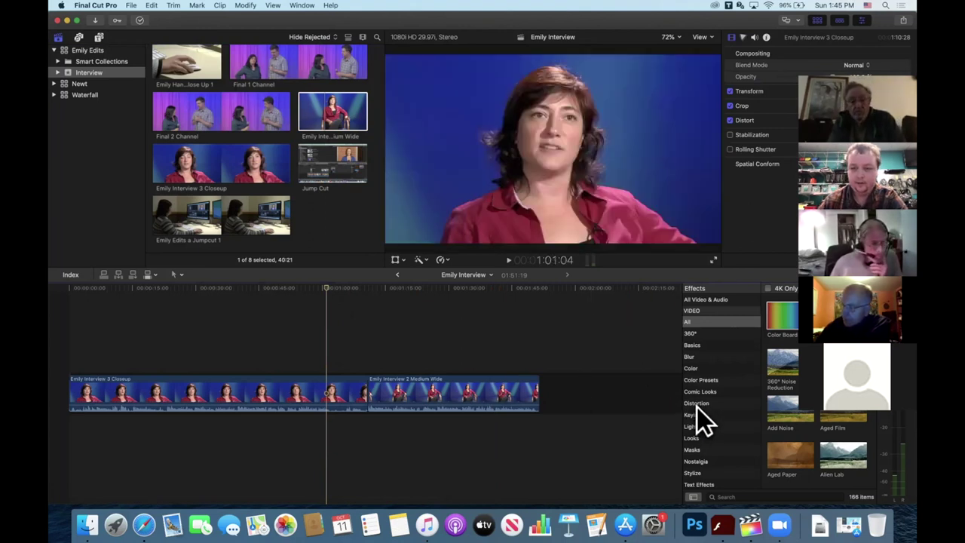
Step: Filter the Effects browser to the Keying category so only Keyer shows
{"action": "left_click", "coordinate": [692, 415]}
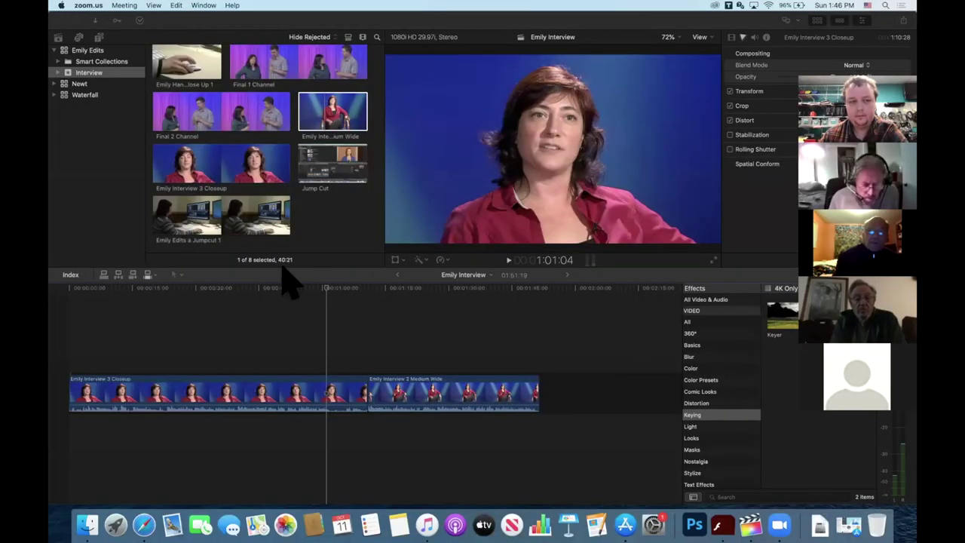
{"action": "left_click", "coordinate": [173, 316]}
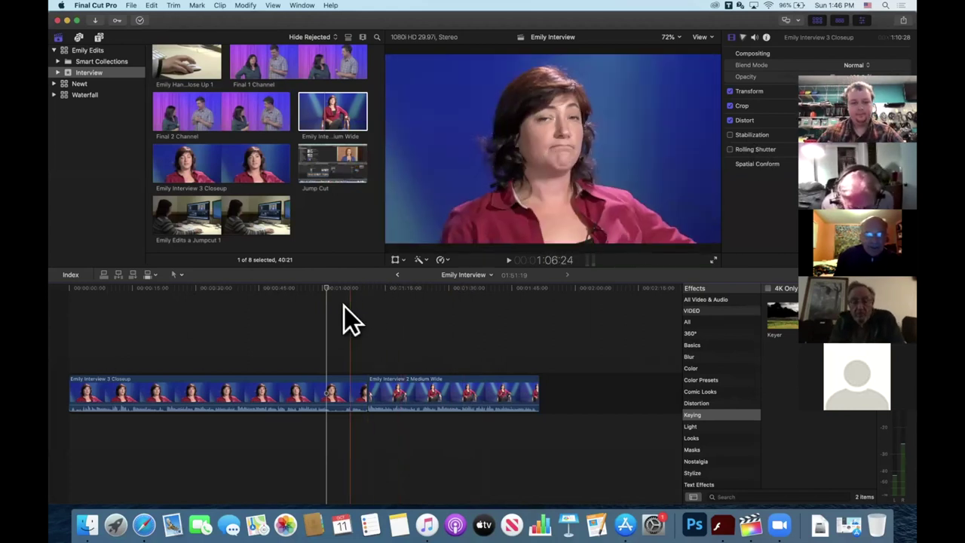
Step: Ripple-trim the closeup's end about 9 seconds earlier and play back the shortened edit
{"action": "key", "text": "space"}
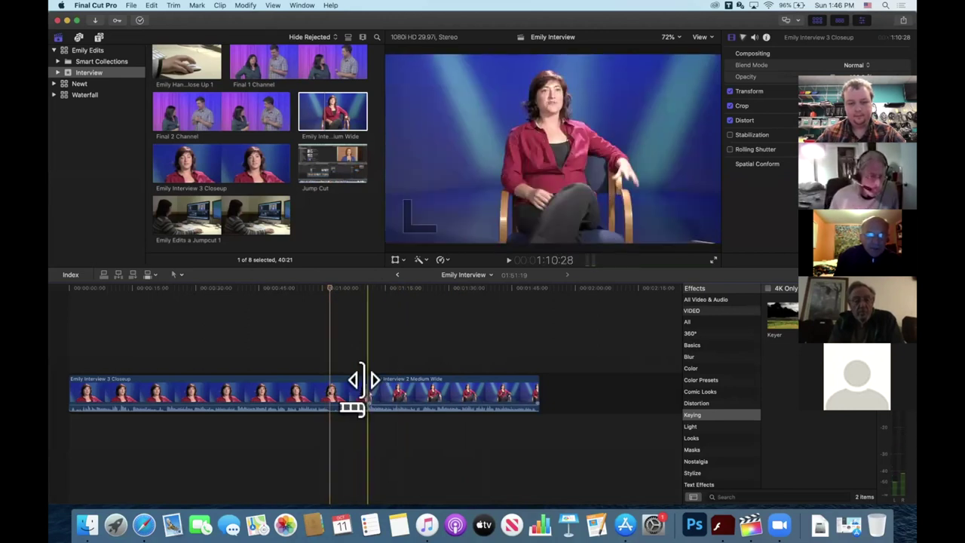
{"action": "left_click_drag", "start_coordinate": [364, 381], "coordinate": [326, 385]}
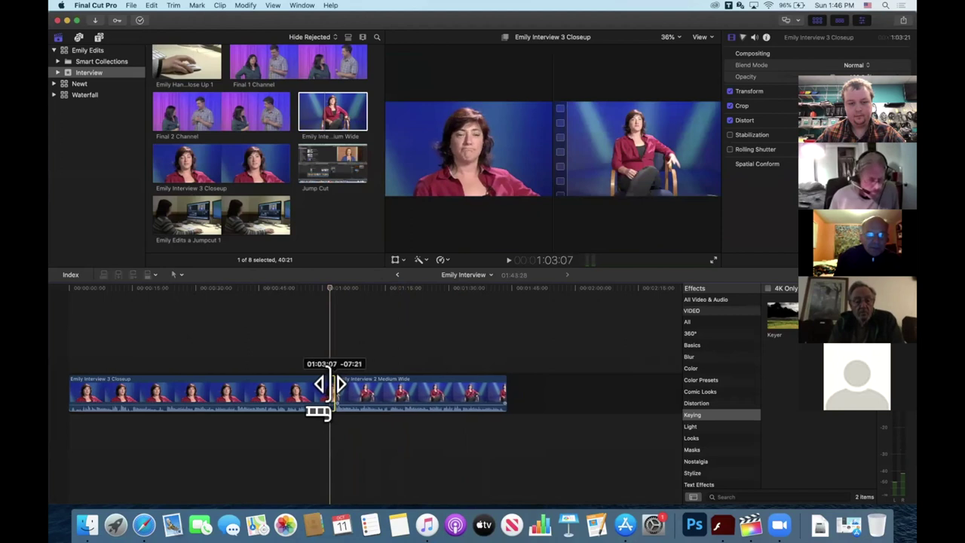
{"action": "key", "text": "space"}
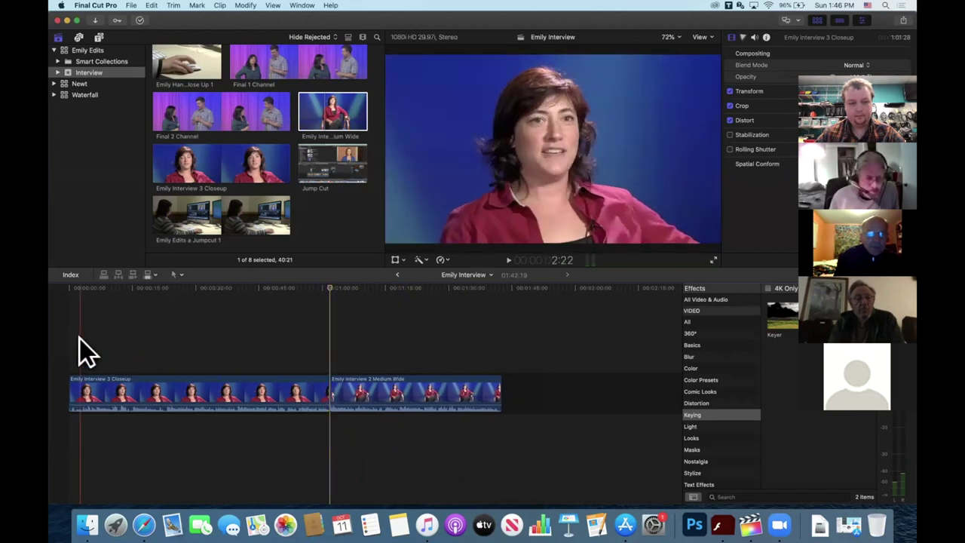
{"action": "key", "text": "space"}
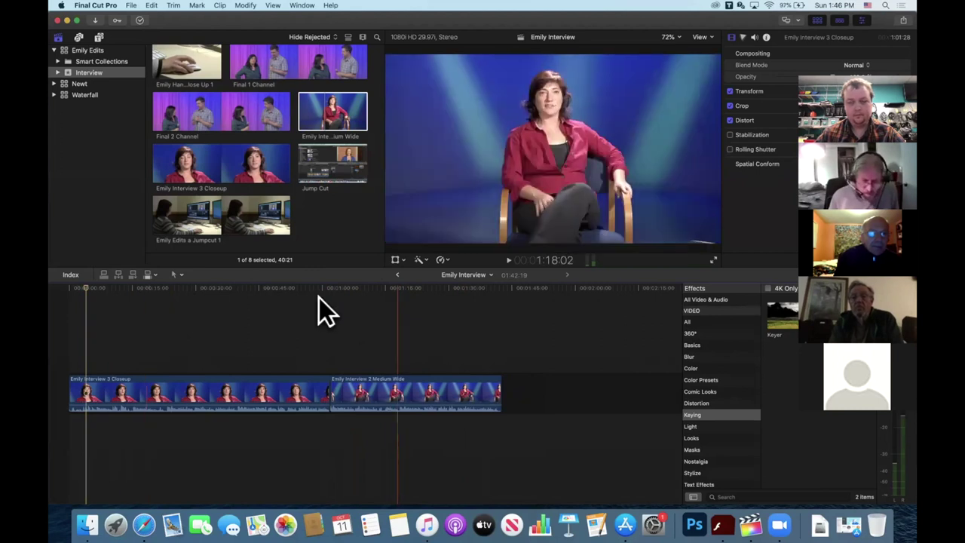
{"action": "left_click", "coordinate": [88, 288]}
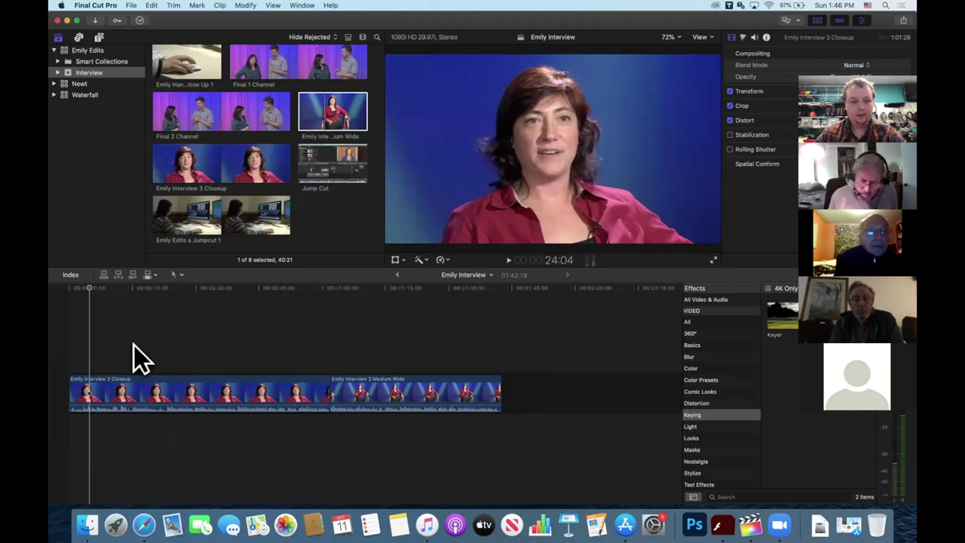
{"action": "left_click", "coordinate": [179, 274]}
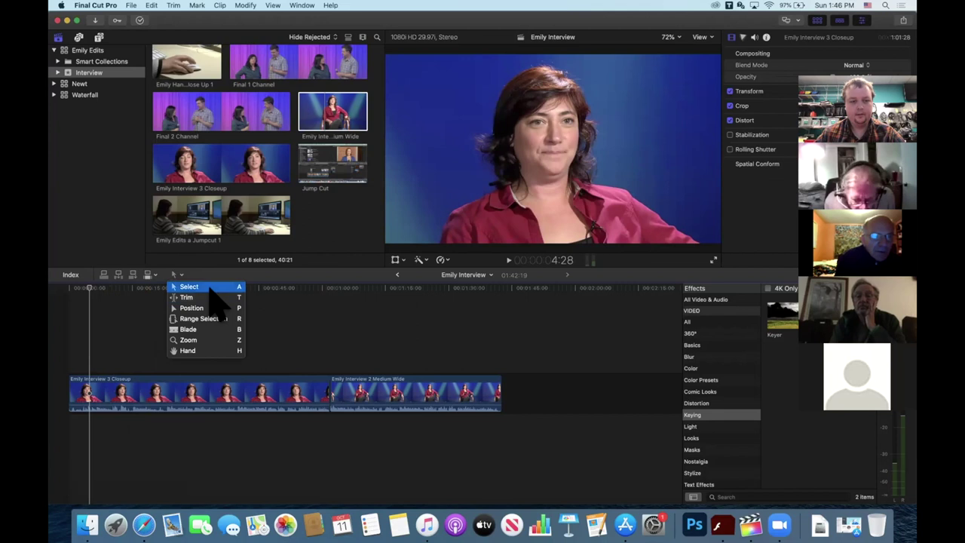
Step: Switch back to the Select tool and play through the edit to review the closeup
{"action": "left_click", "coordinate": [239, 288]}
{"action": "key", "text": "space"}
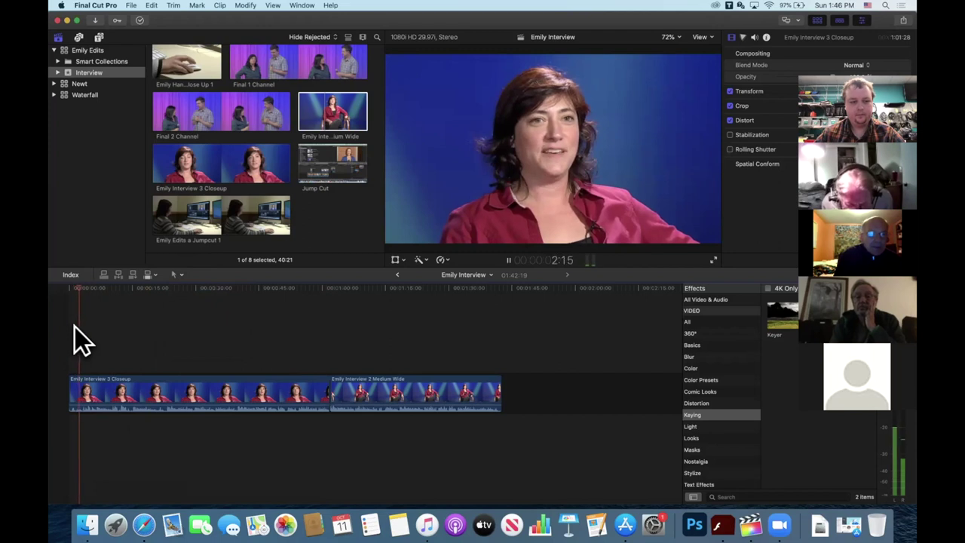
{"action": "key", "text": "space"}
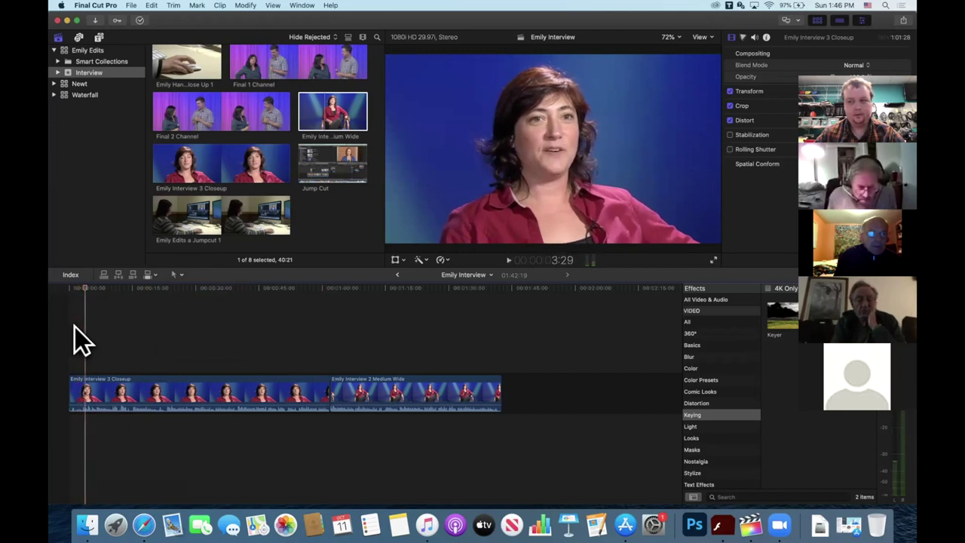
{"action": "key", "text": "space"}
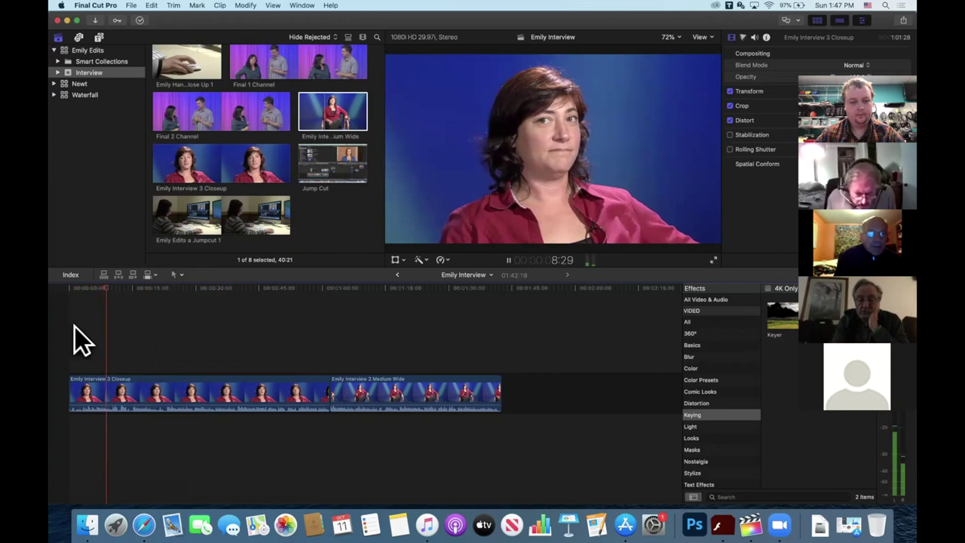
{"action": "key", "text": "space"}
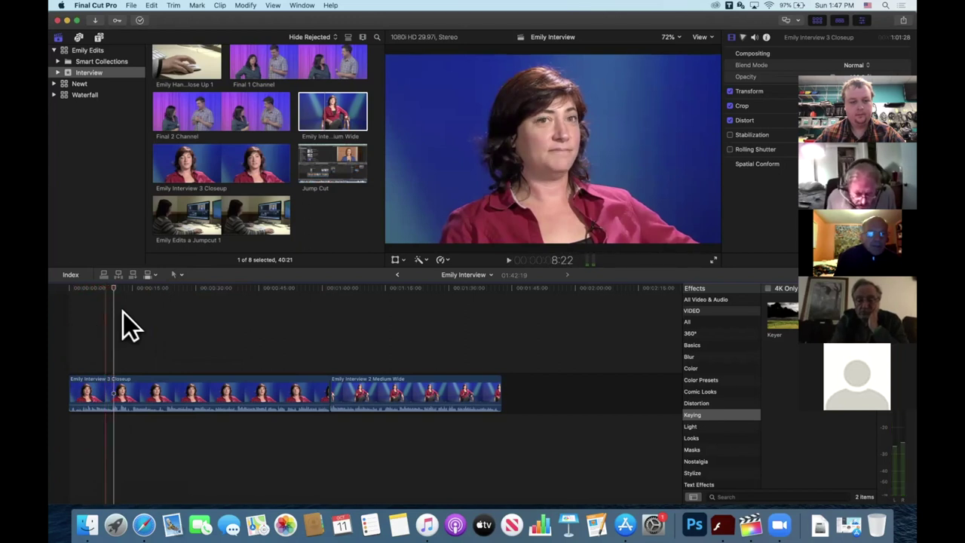
{"action": "key", "text": "space"}
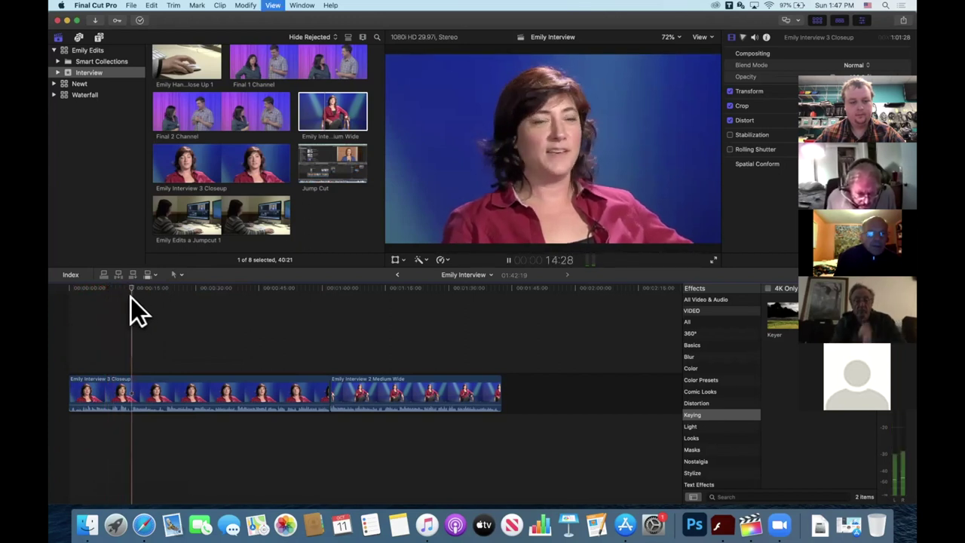
{"action": "key", "text": "space"}
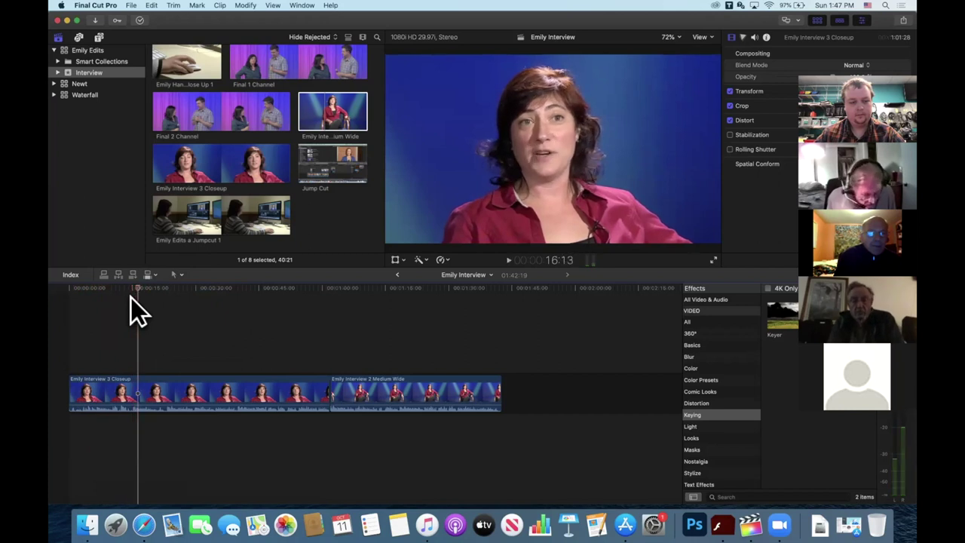
Step: Trim the closeup's opening in two passes, leaving it about 38 seconds long
{"action": "left_click", "coordinate": [130, 297]}
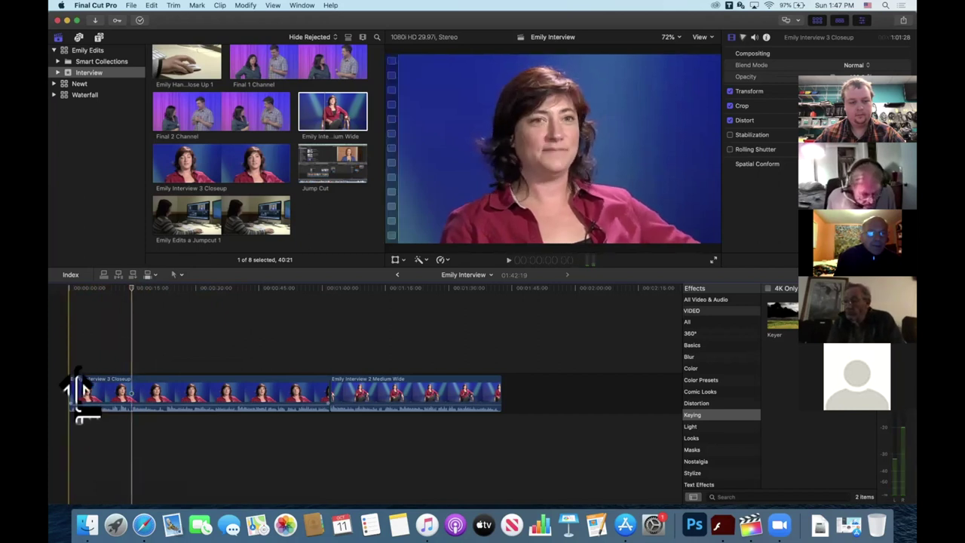
{"action": "left_click_drag", "start_coordinate": [76, 390], "coordinate": [134, 394]}
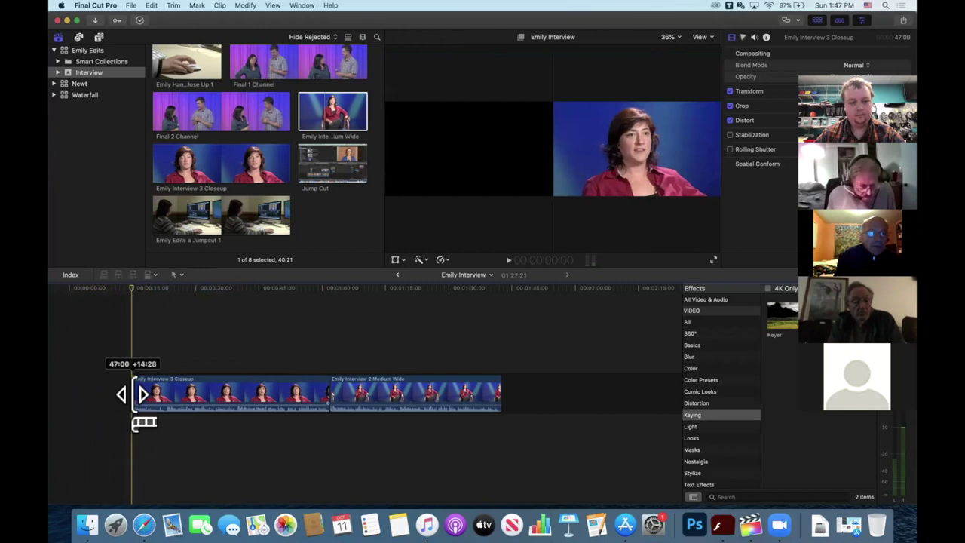
{"action": "key", "text": "space"}
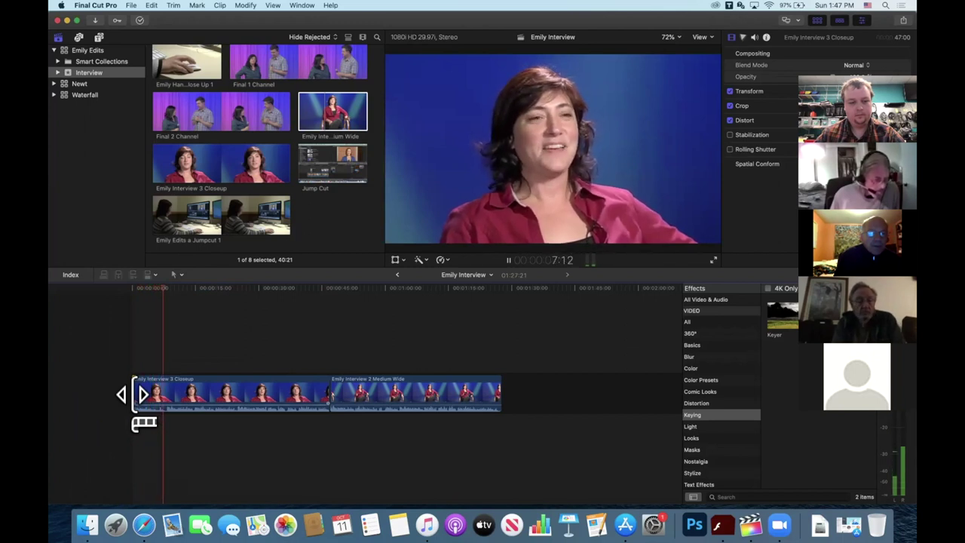
{"action": "left_click_drag", "start_coordinate": [136, 390], "coordinate": [169, 393]}
{"action": "key", "text": "space"}
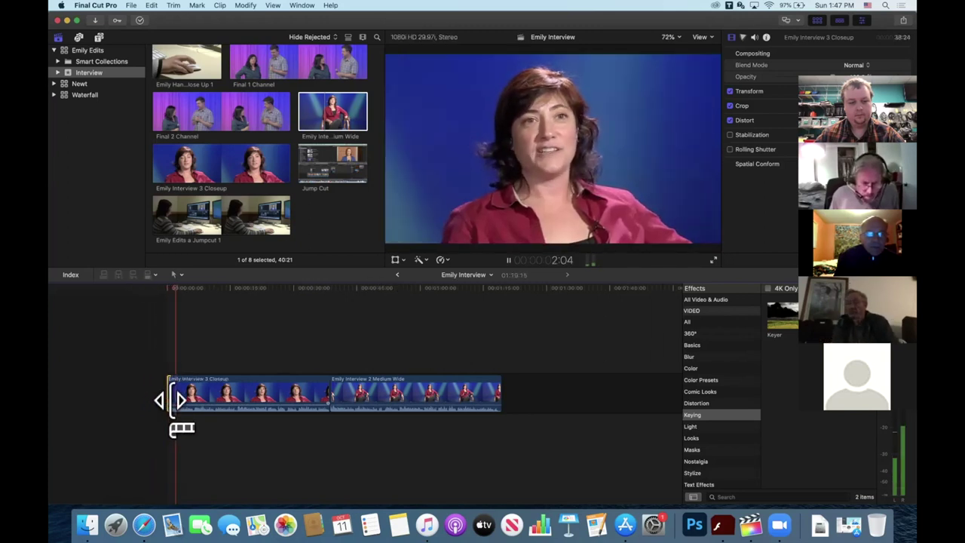
{"action": "scroll", "coordinate": [173, 400], "scroll_direction": "right", "scroll_amount": 3}
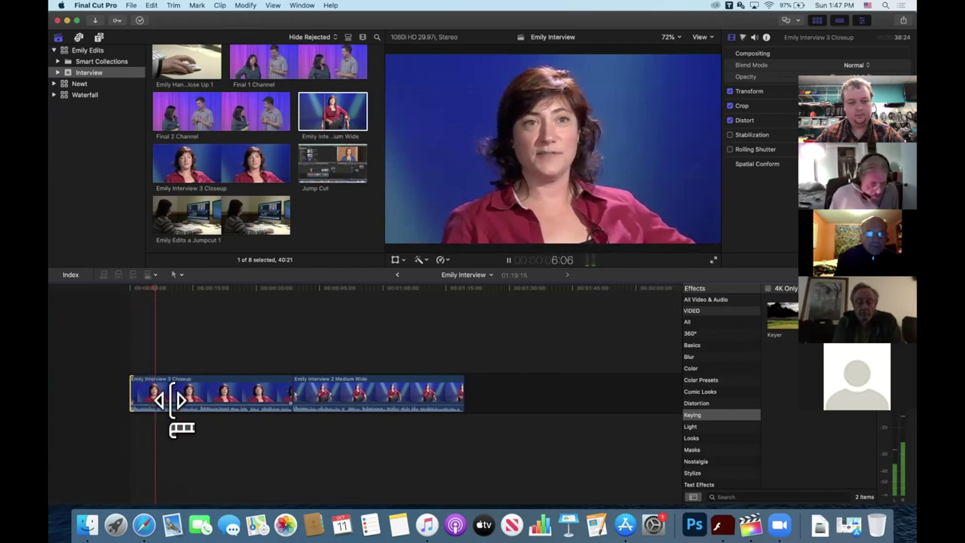
{"action": "key", "text": "space"}
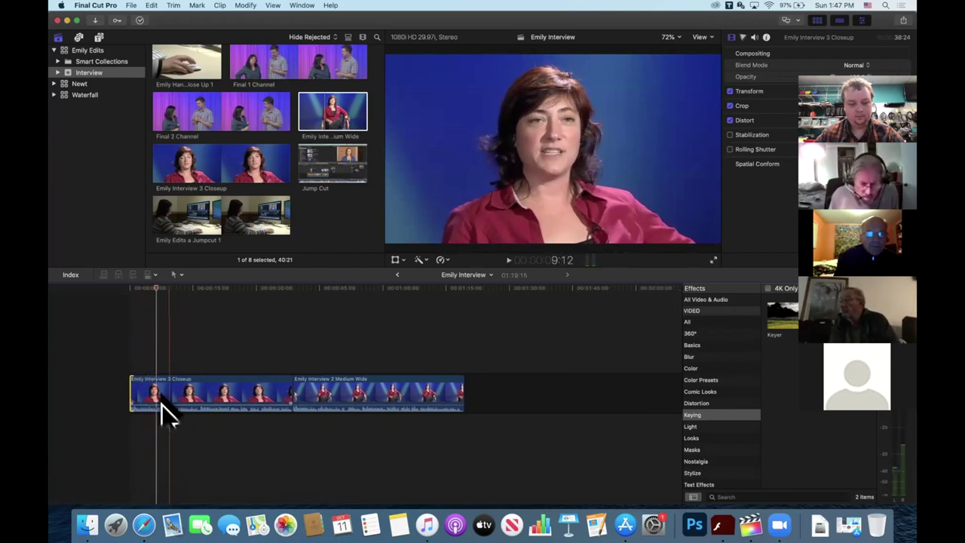
Step: Blade the closeup into four pieces, drag the first edit point to the playhead, and review
{"action": "key", "text": "b"}
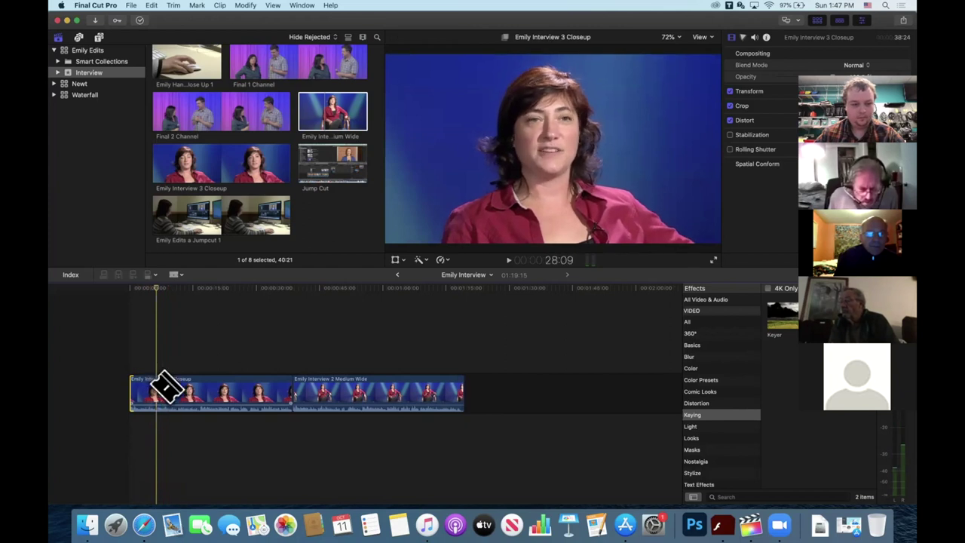
{"action": "key", "text": "space"}
{"action": "key", "text": "a"}
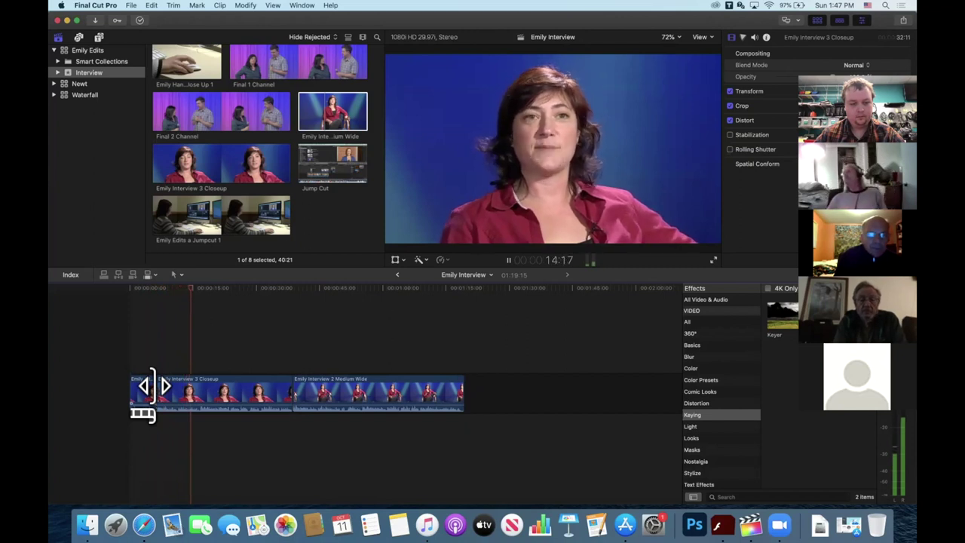
{"action": "key", "text": "space"}
{"action": "left_click_drag", "start_coordinate": [150, 386], "coordinate": [212, 415]}
{"action": "key", "text": "space"}
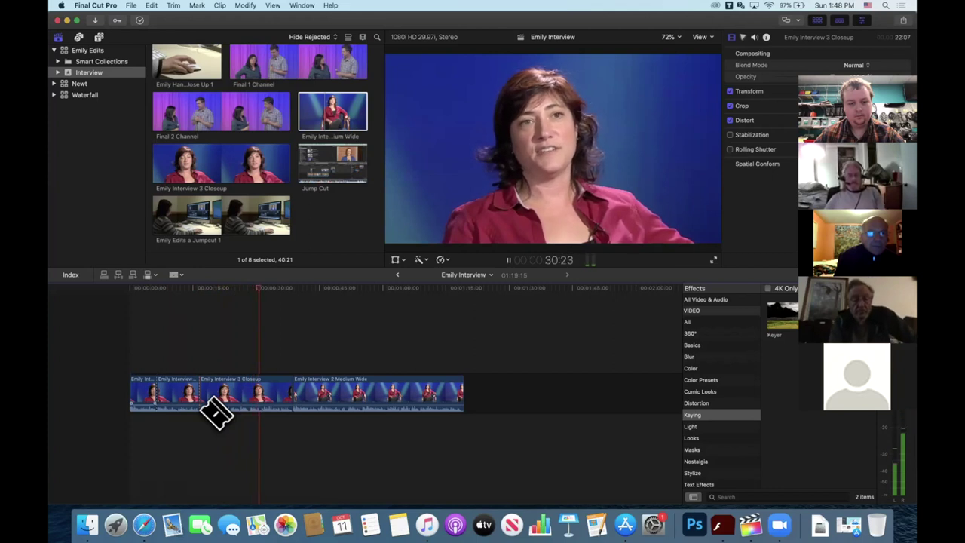
{"action": "key", "text": "space"}
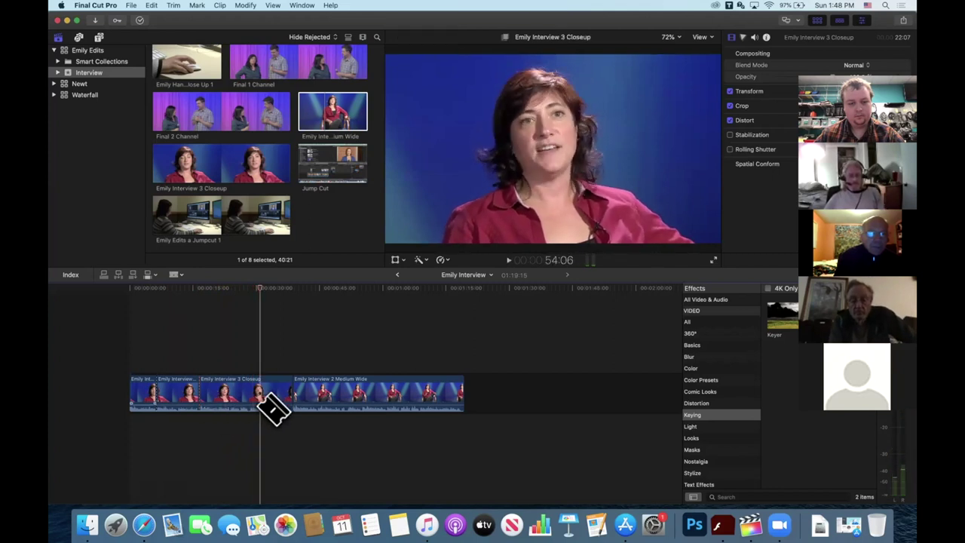
{"action": "key", "text": "space"}
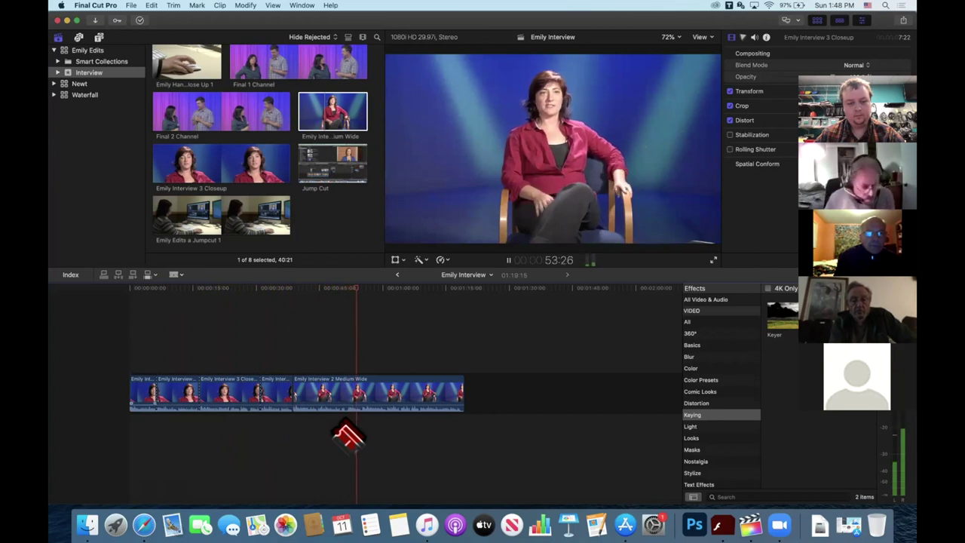
Step: Trim the edit point into the Medium Wide clip and replay around the cut
{"action": "key", "text": "space"}
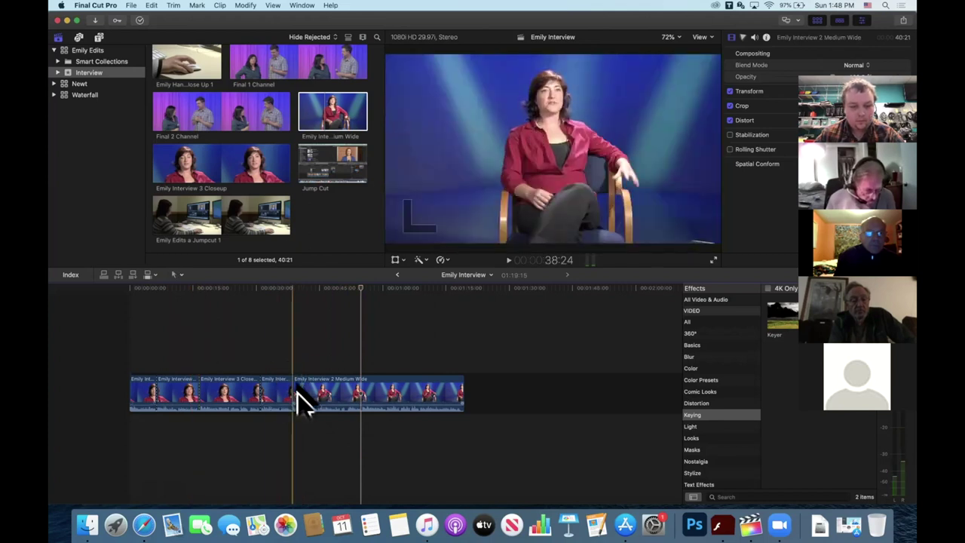
{"action": "left_click_drag", "start_coordinate": [303, 387], "coordinate": [362, 403]}
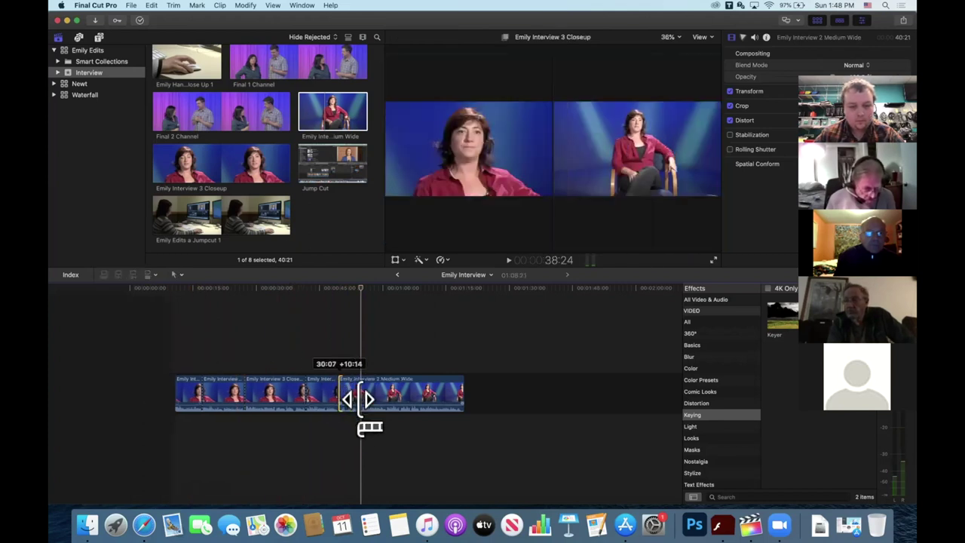
{"action": "key", "text": "space"}
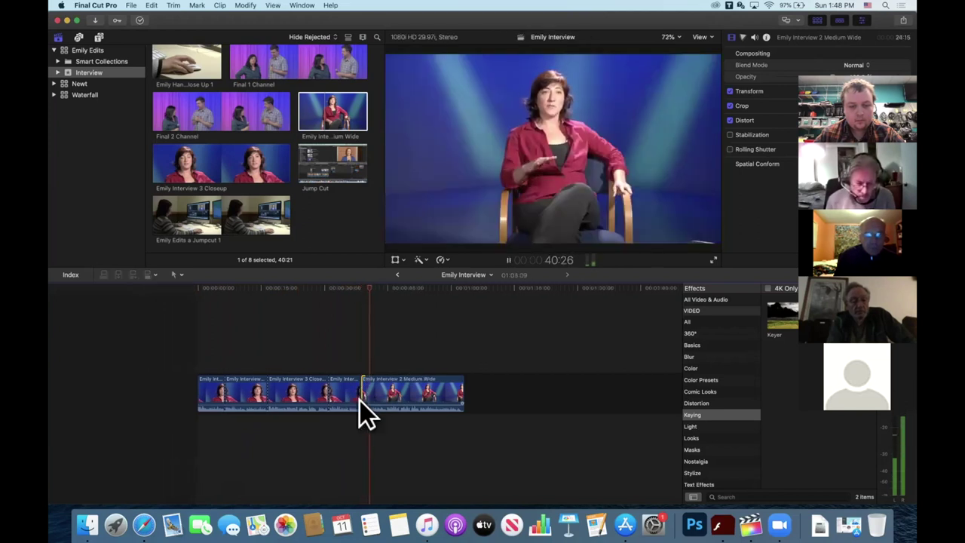
{"action": "key", "text": "space"}
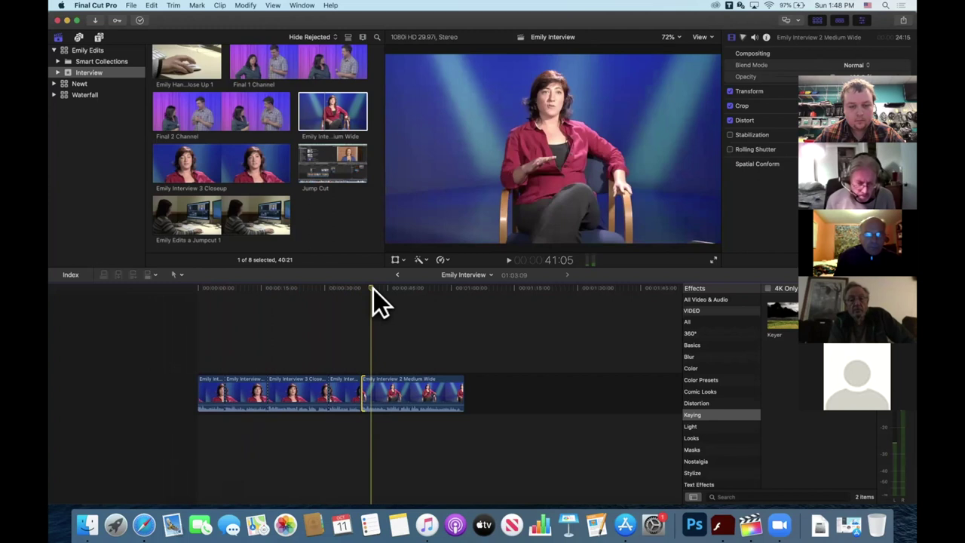
{"action": "key", "text": "space"}
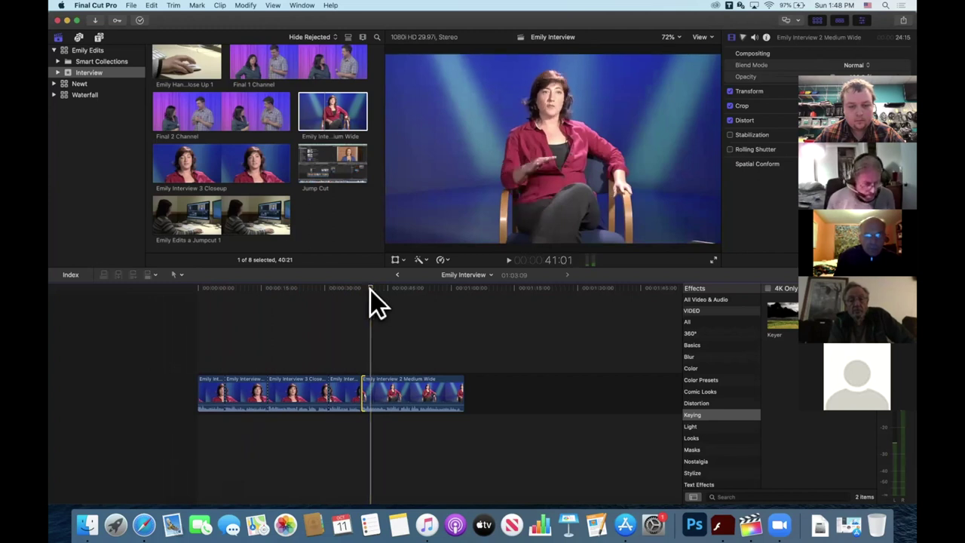
{"action": "left_click", "coordinate": [363, 289]}
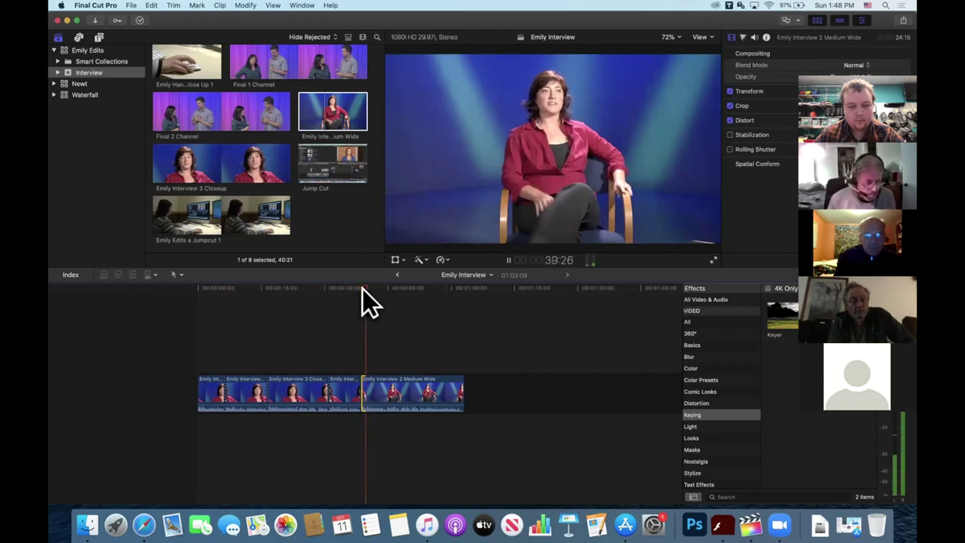
{"action": "key", "text": "space"}
Step: Trim about a second more off the Medium Wide start and review the edit
{"action": "key", "text": "Left"}
{"action": "key", "text": "Left"}
{"action": "key", "text": "Left"}
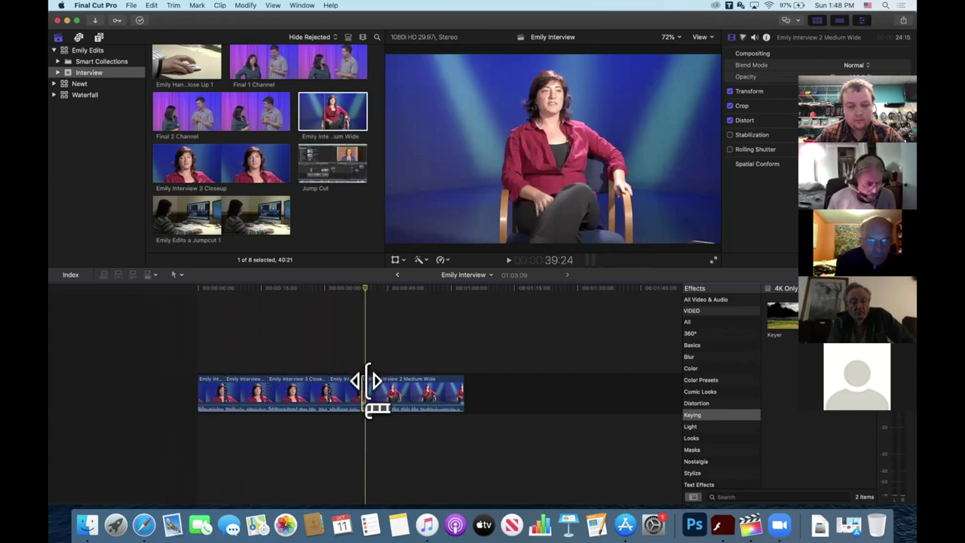
{"action": "left_click_drag", "start_coordinate": [369, 385], "coordinate": [372, 385]}
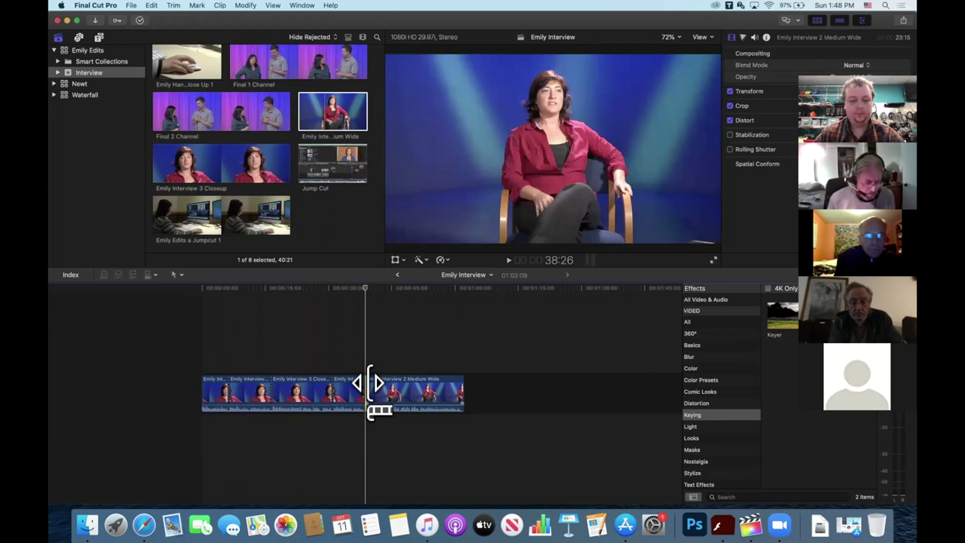
{"action": "left_click", "coordinate": [377, 300]}
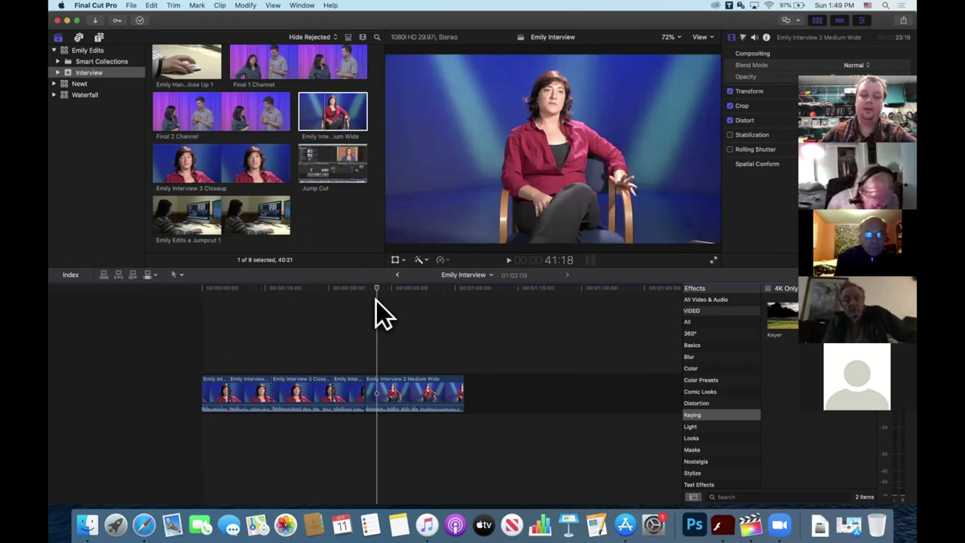
{"action": "key", "text": "Left"}
{"action": "key", "text": "Left"}
{"action": "key", "text": "Left"}
{"action": "key", "text": "Left"}
{"action": "key", "text": "Left"}
{"action": "key", "text": "Left"}
{"action": "key", "text": "Left"}
{"action": "key", "text": "Left"}
{"action": "key", "text": "Left"}
{"action": "key", "text": "Left"}
{"action": "key", "text": "Left"}
{"action": "key", "text": "Left"}
{"action": "key", "text": "Left"}
{"action": "key", "text": "Left"}
{"action": "key", "text": "Left"}
{"action": "key", "text": "Left"}
{"action": "key", "text": "Left"}
{"action": "key", "text": "Left"}
{"action": "key", "text": "Left"}
{"action": "key", "text": "Left"}
{"action": "key", "text": "Left"}
{"action": "key", "text": "Left"}
{"action": "key", "text": "Left"}
{"action": "key", "text": "Left"}
{"action": "key", "text": "Left"}
{"action": "key", "text": "Left"}
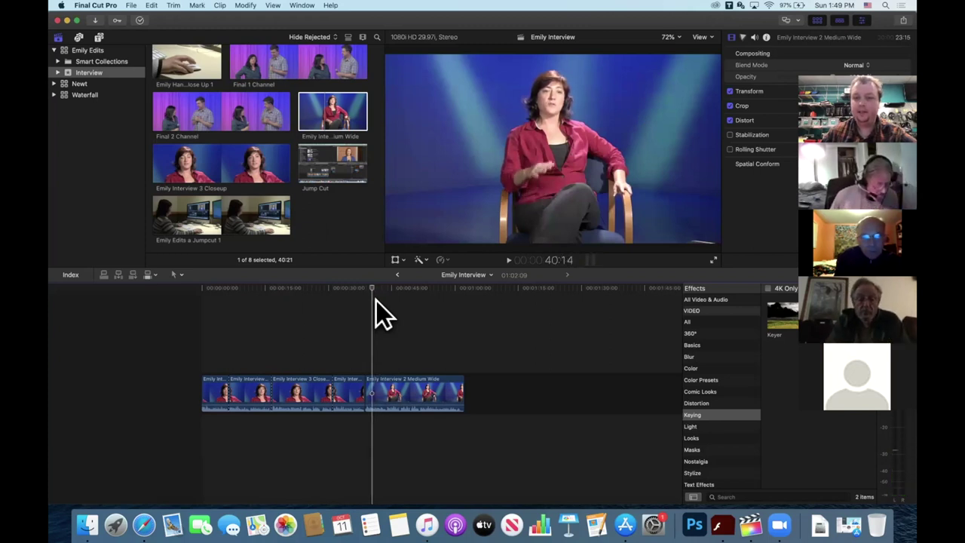
{"action": "key", "text": "Left"}
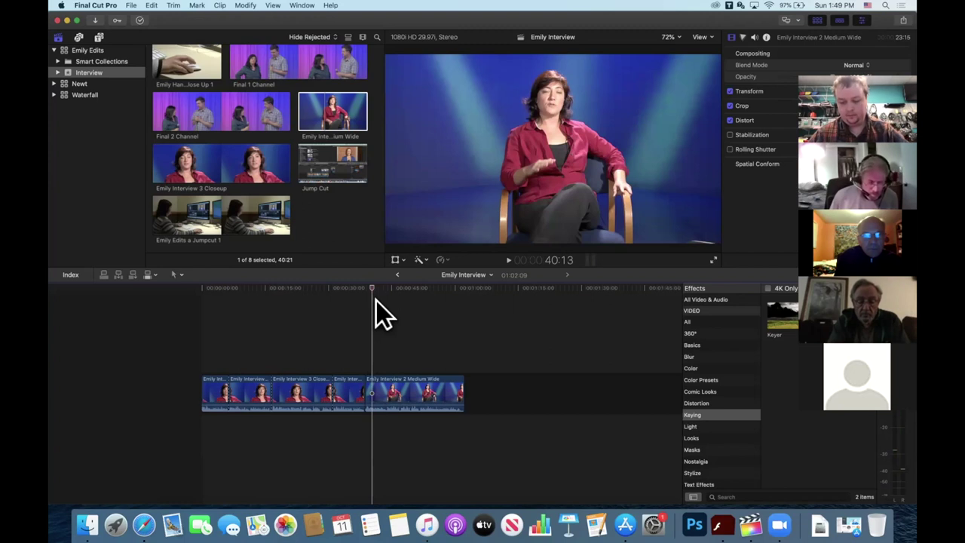
{"action": "key", "text": "space"}
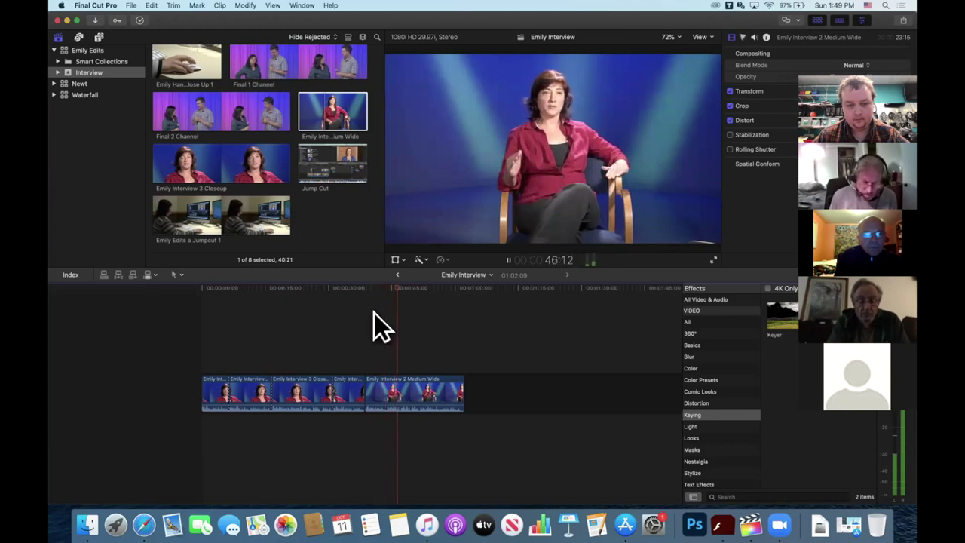
{"action": "key", "text": "space"}
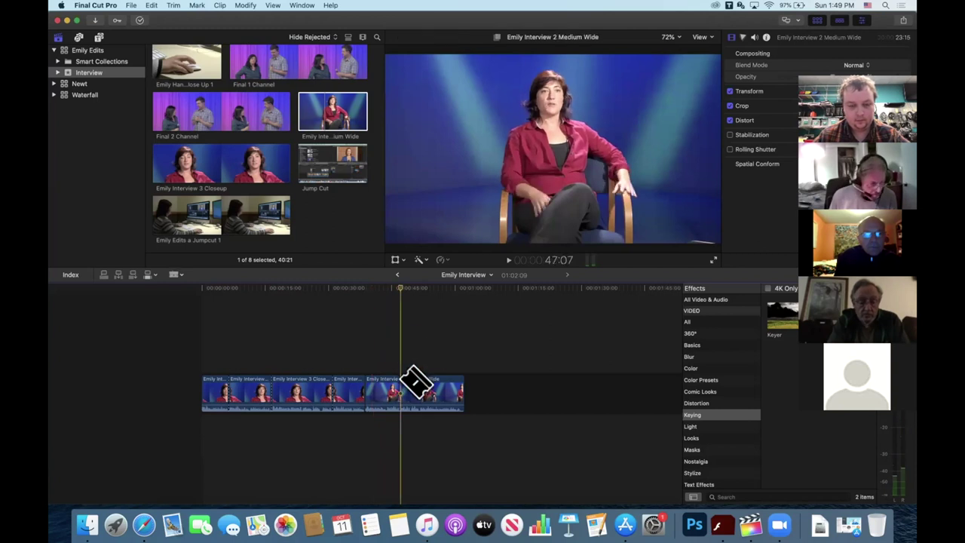
{"action": "key", "text": "space"}
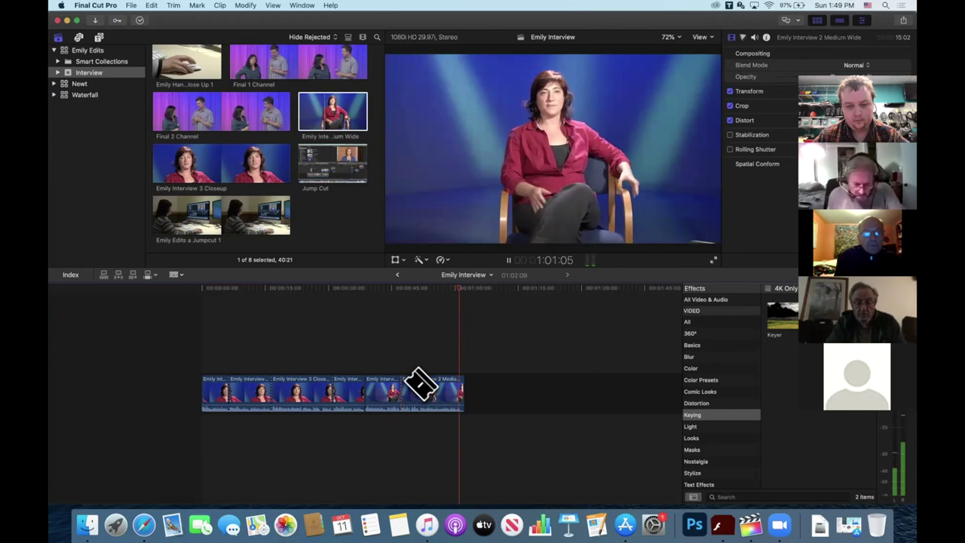
Step: Play through the six-clip 1:02 cut and select the short Medium Wide clip near the end
{"action": "key", "text": "space"}
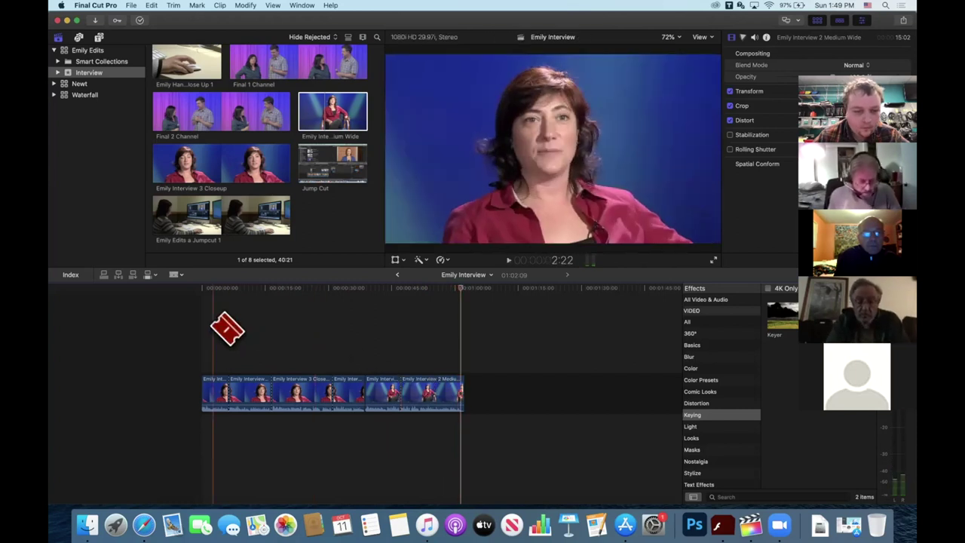
{"action": "left_click", "coordinate": [204, 323]}
{"action": "key", "text": "space"}
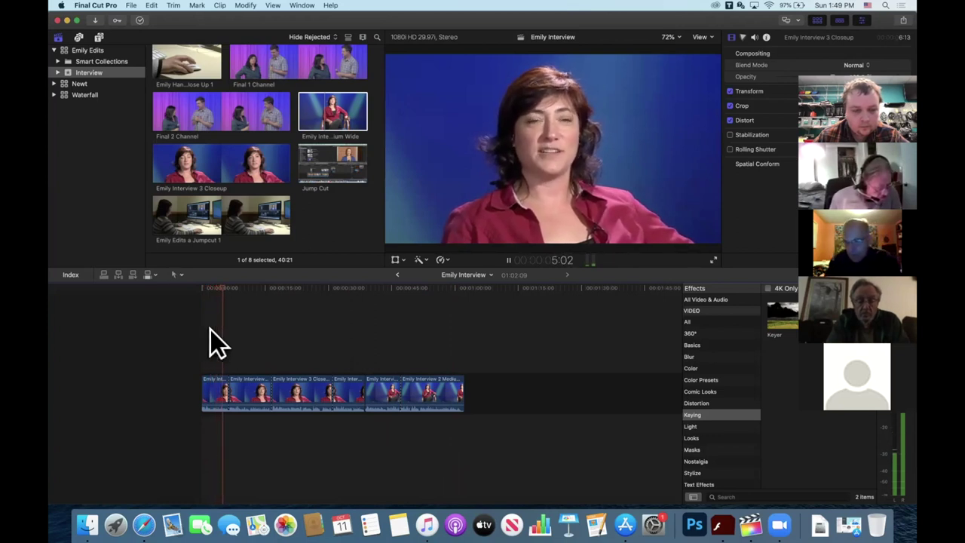
{"action": "key", "text": "space"}
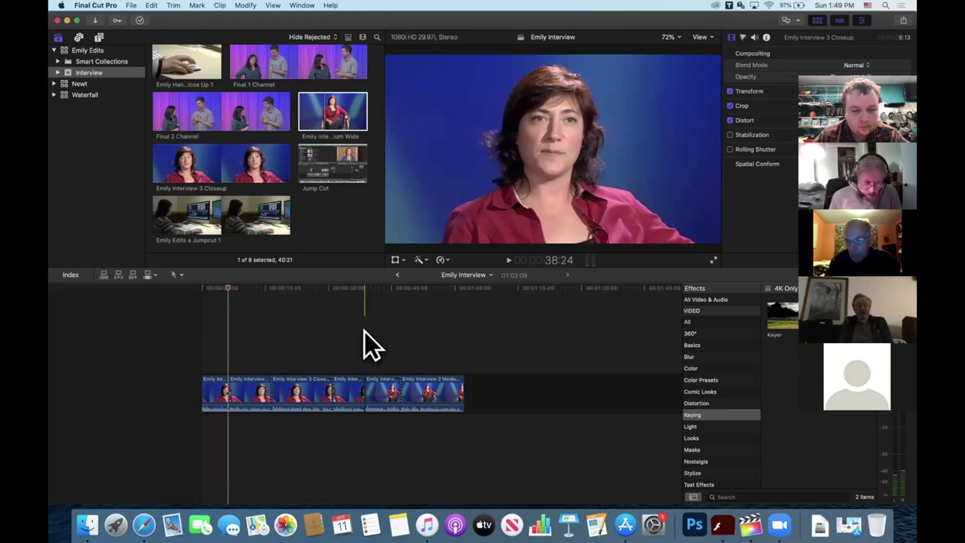
{"action": "left_click", "coordinate": [366, 333]}
{"action": "key", "text": "space"}
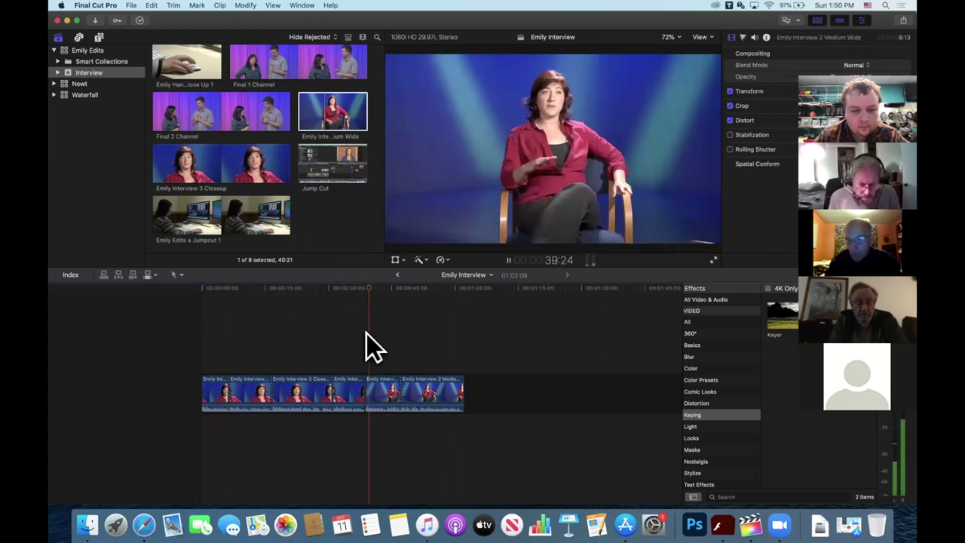
{"action": "left_click", "coordinate": [384, 393]}
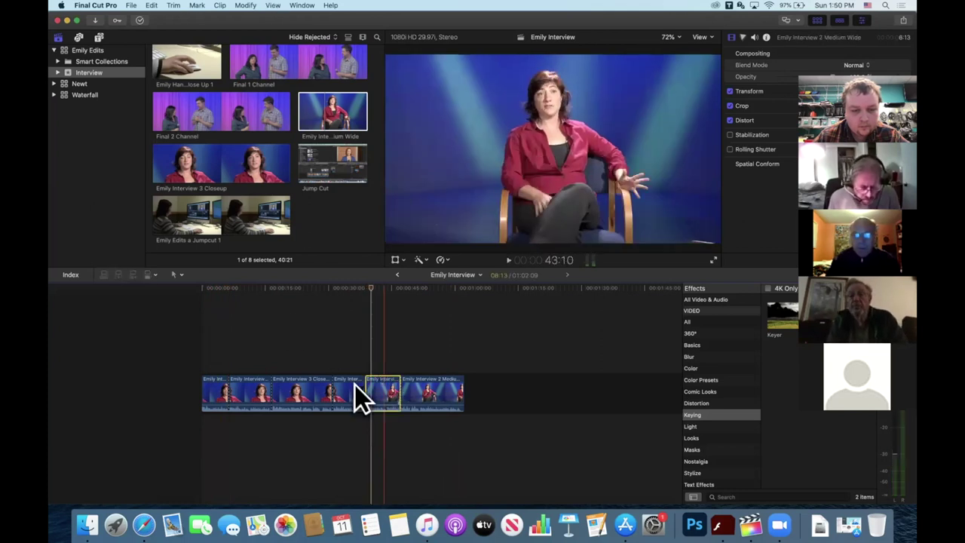
Step: Move the short Medium Wide clip to second in the sequence and play the reordered clips
{"action": "left_click_drag", "start_coordinate": [354, 383], "coordinate": [236, 397]}
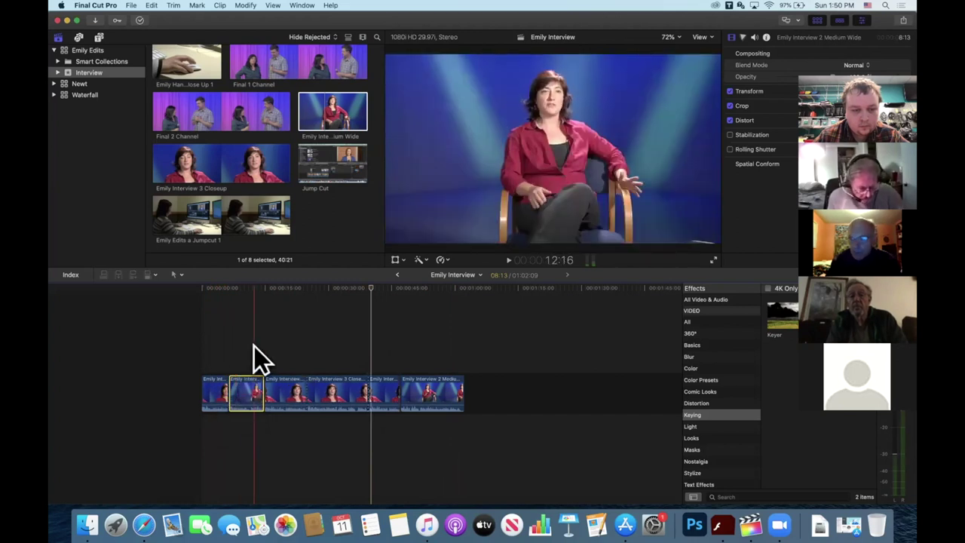
{"action": "key", "text": "space"}
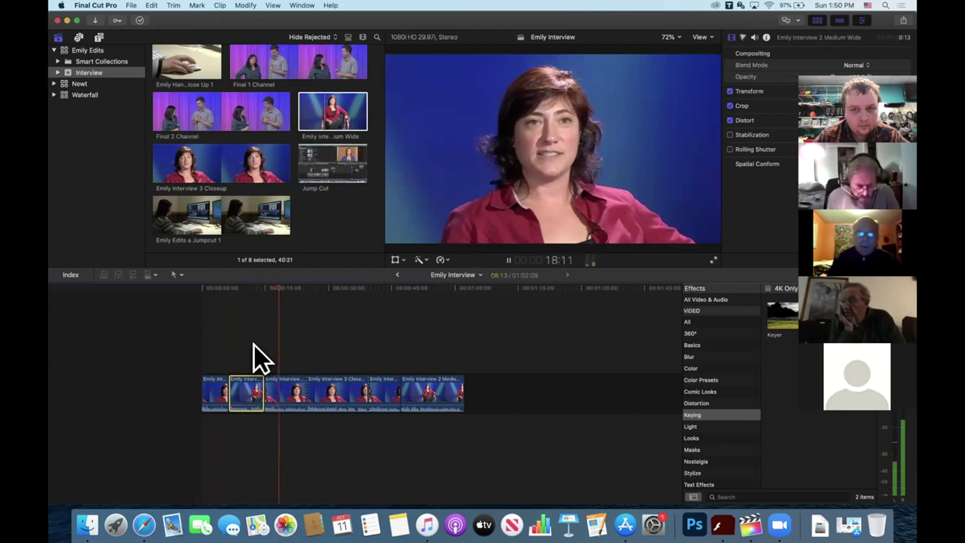
{"action": "left_click", "coordinate": [252, 346]}
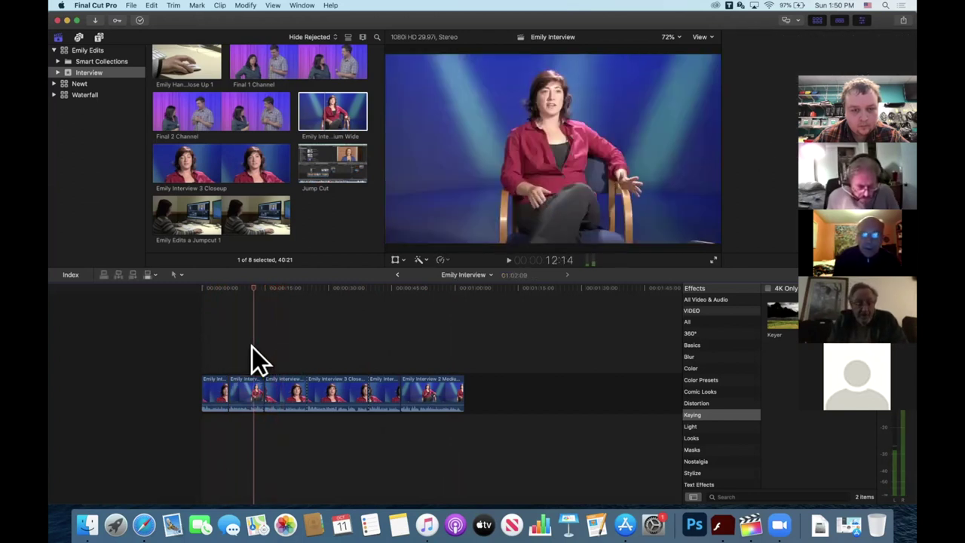
Step: Ripple-delete the closeup clip now in third place, leaving about 52 seconds
{"action": "left_click", "coordinate": [275, 378]}
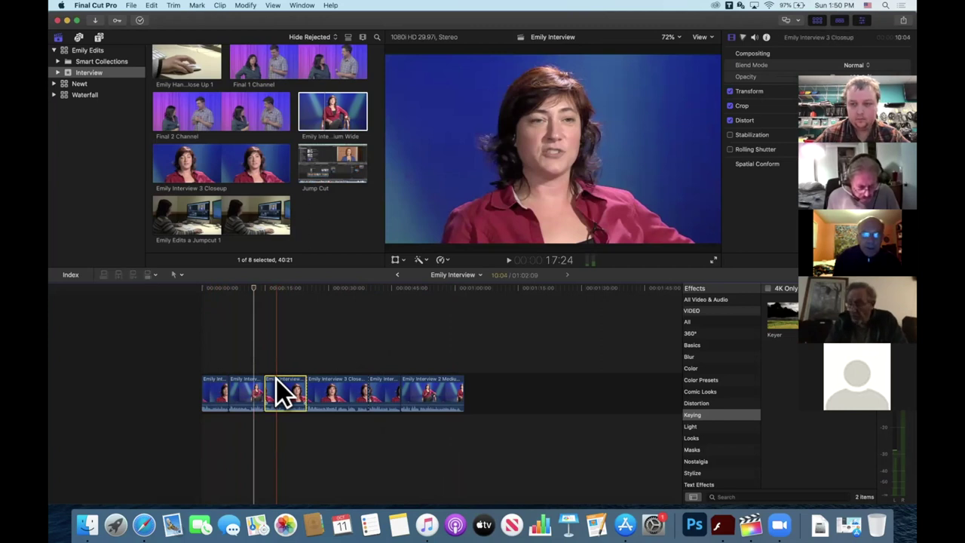
{"action": "key", "text": "BackSpace"}
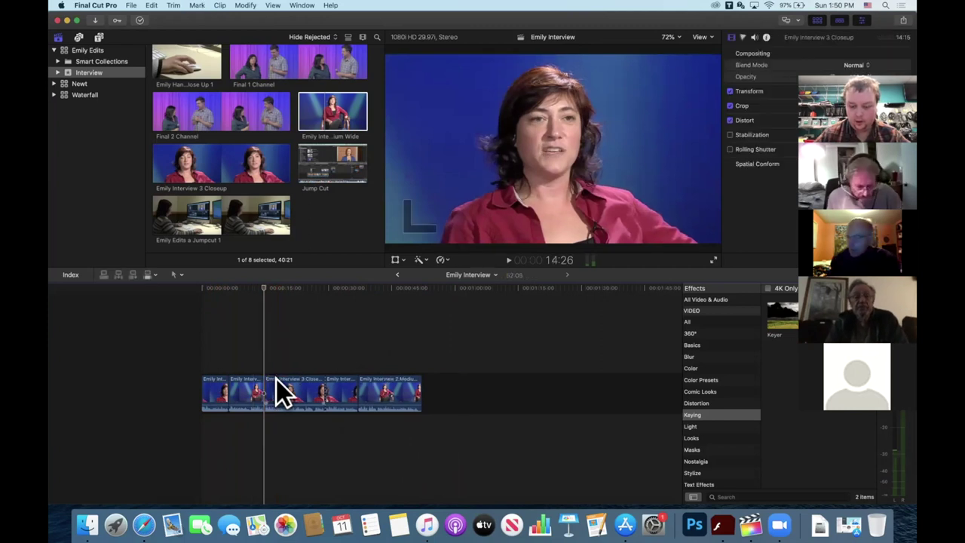
{"action": "left_click", "coordinate": [234, 343]}
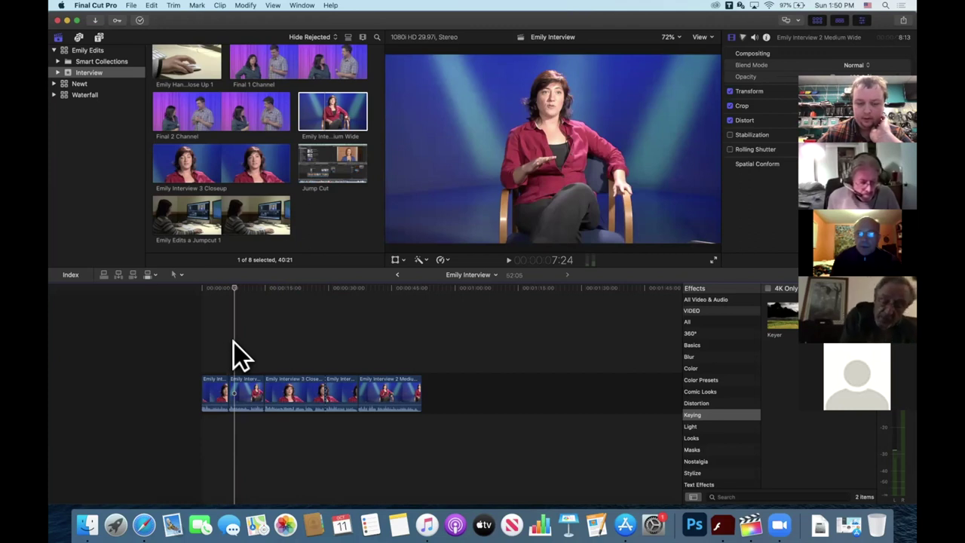
Step: Review the reordered cut by playing it forward and backward with space and J/K/L
{"action": "key", "text": "space"}
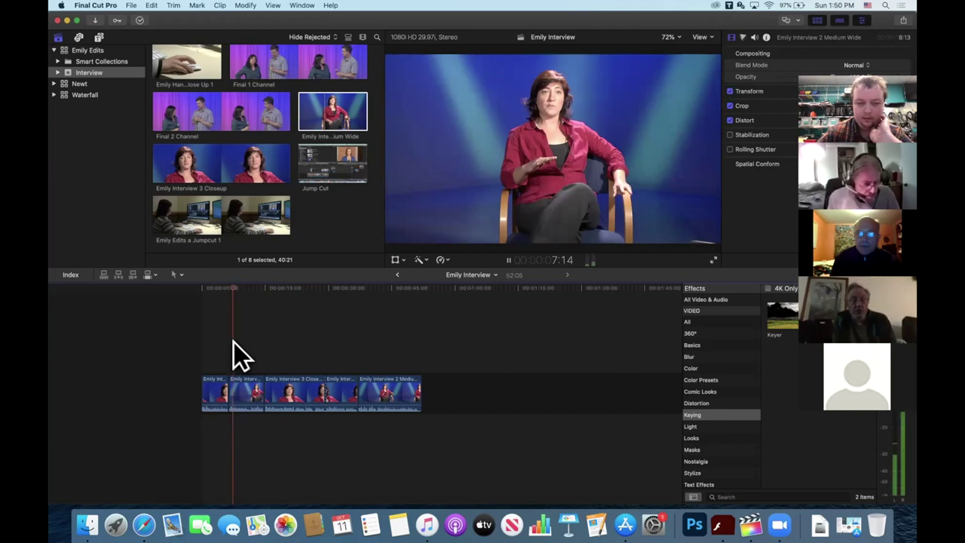
{"action": "key", "text": "space"}
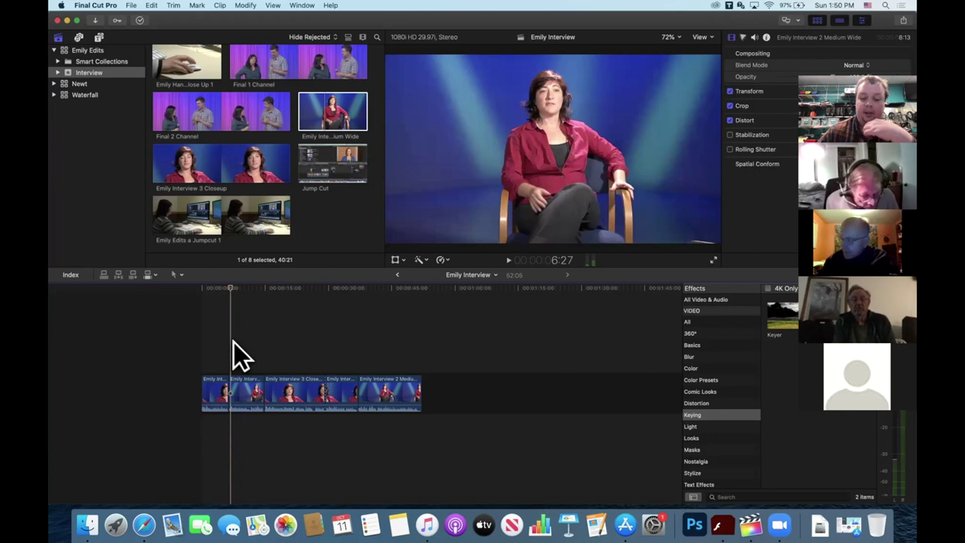
{"action": "key", "text": "j"}
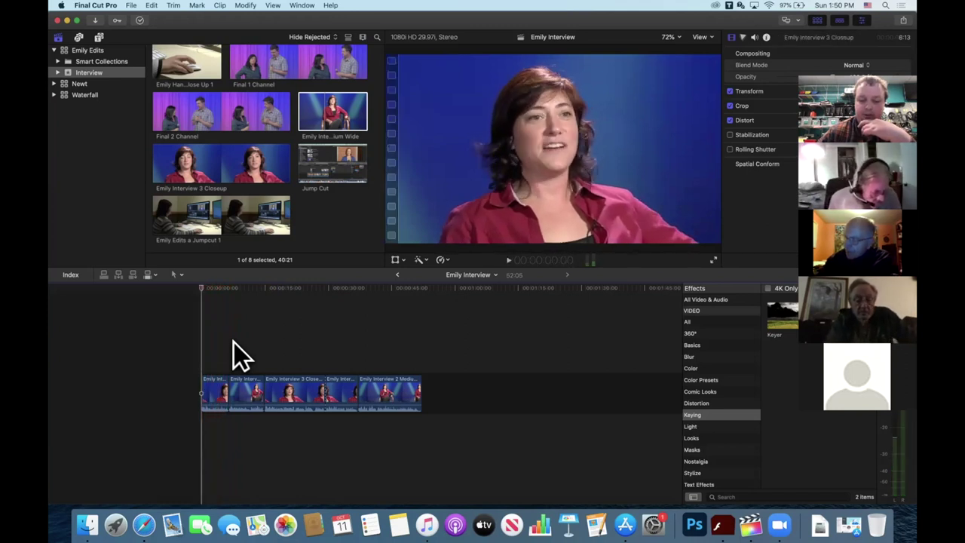
{"action": "key", "text": "l"}
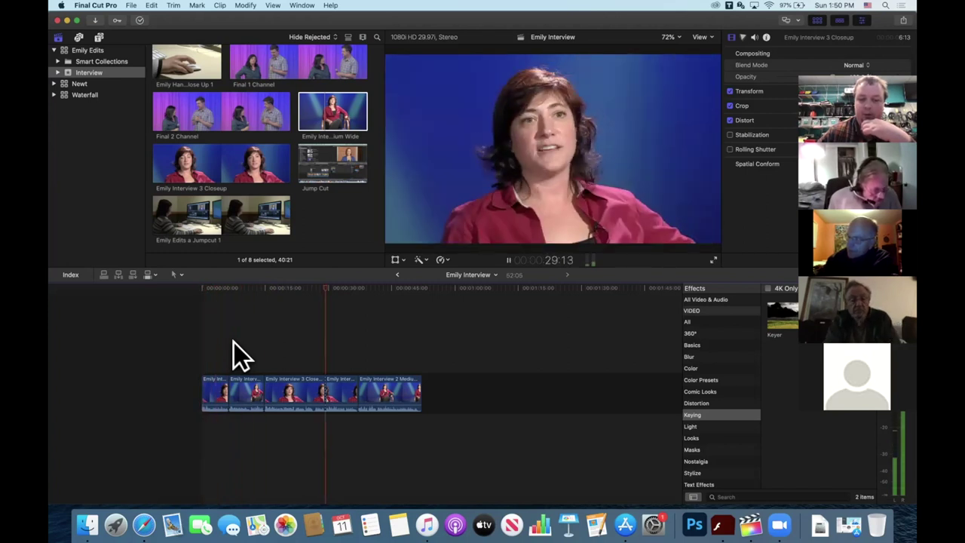
{"action": "key", "text": "j"}
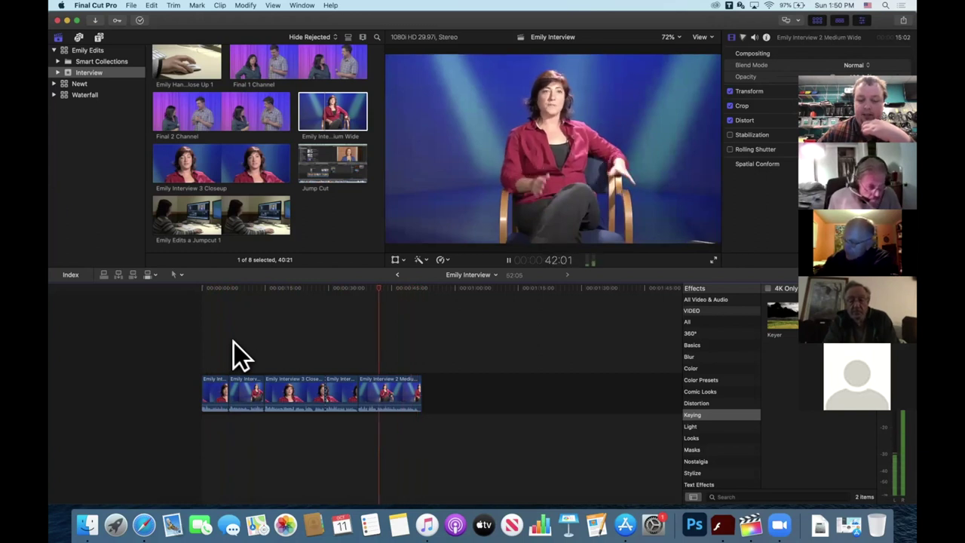
{"action": "key", "text": "k"}
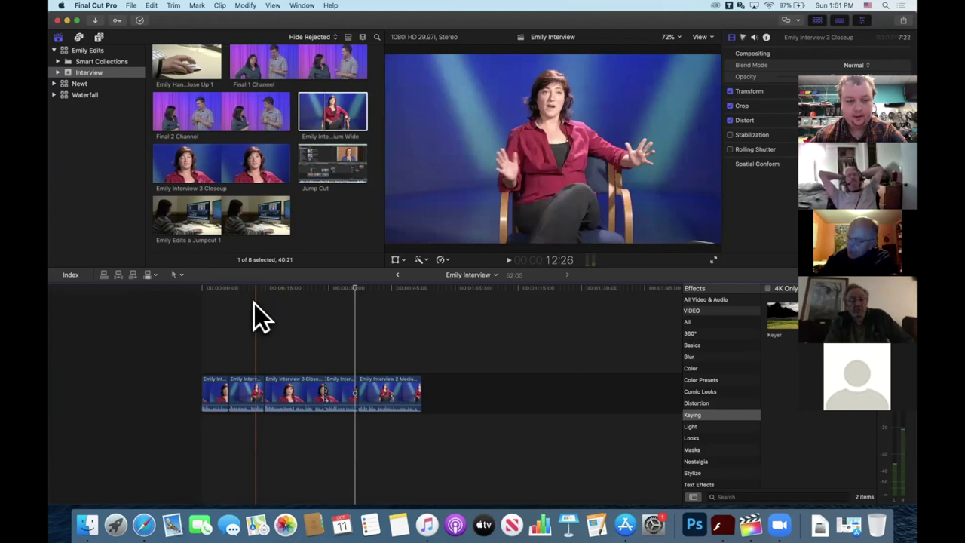
Step: Rewatch the second clip, then delete Emily Interview 3 Closeup, shortening the timeline to about 37 seconds
{"action": "left_click", "coordinate": [254, 303]}
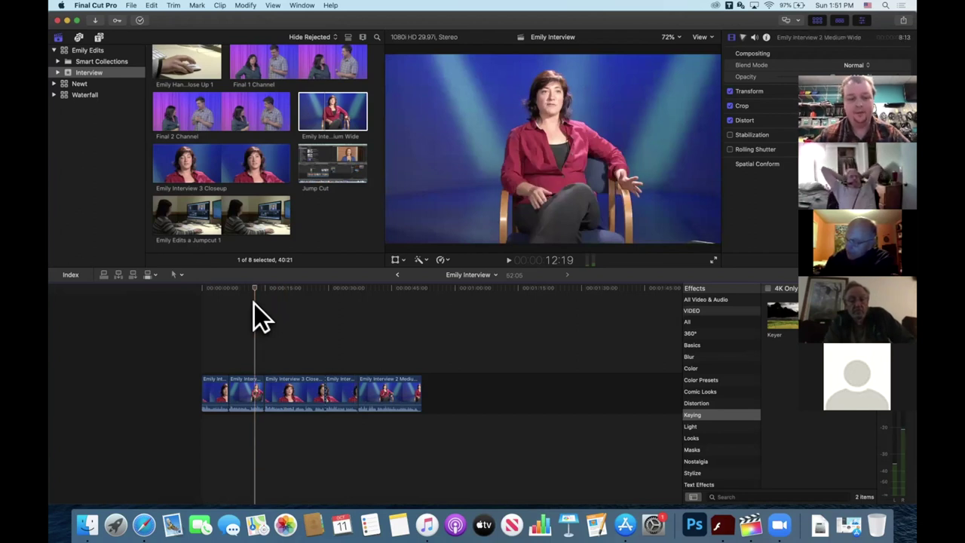
{"action": "key", "text": "space"}
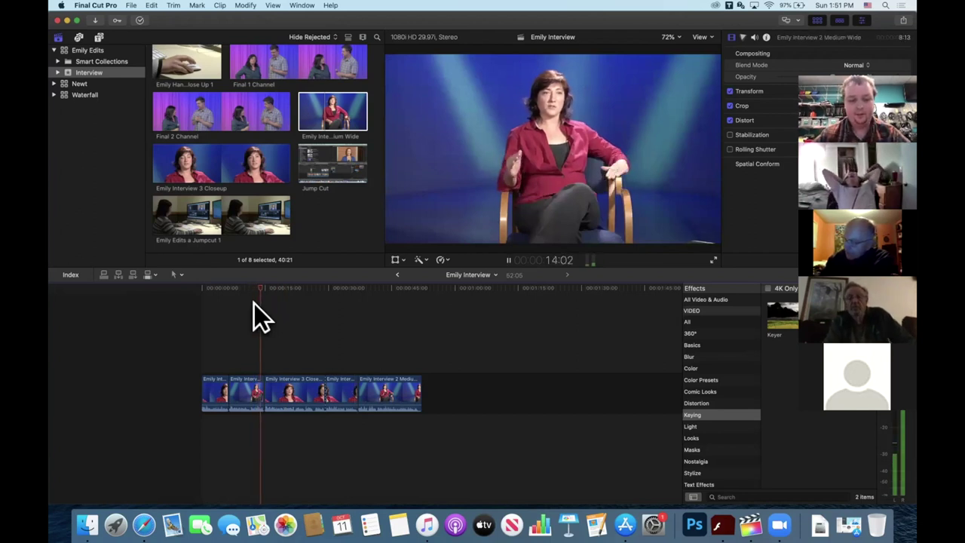
{"action": "left_click", "coordinate": [254, 303]}
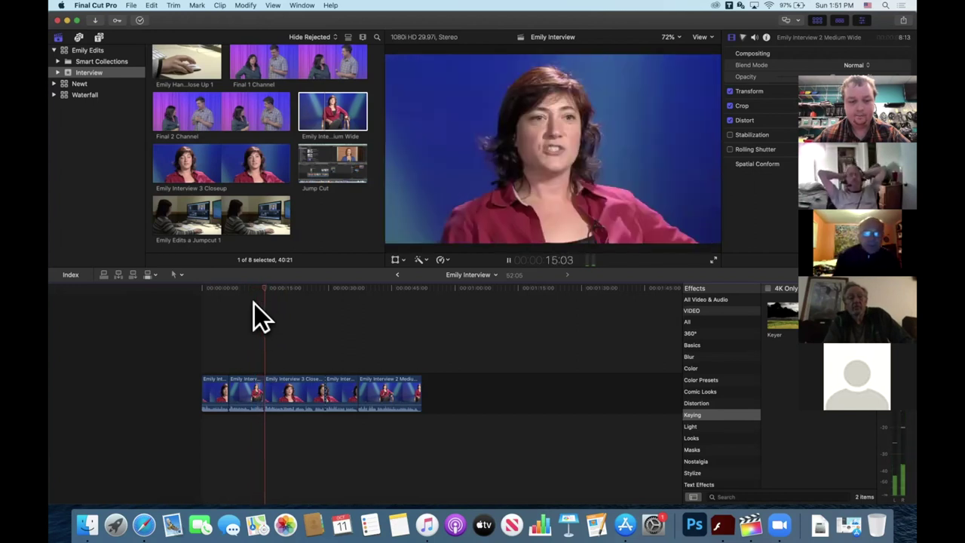
{"action": "left_click", "coordinate": [310, 319]}
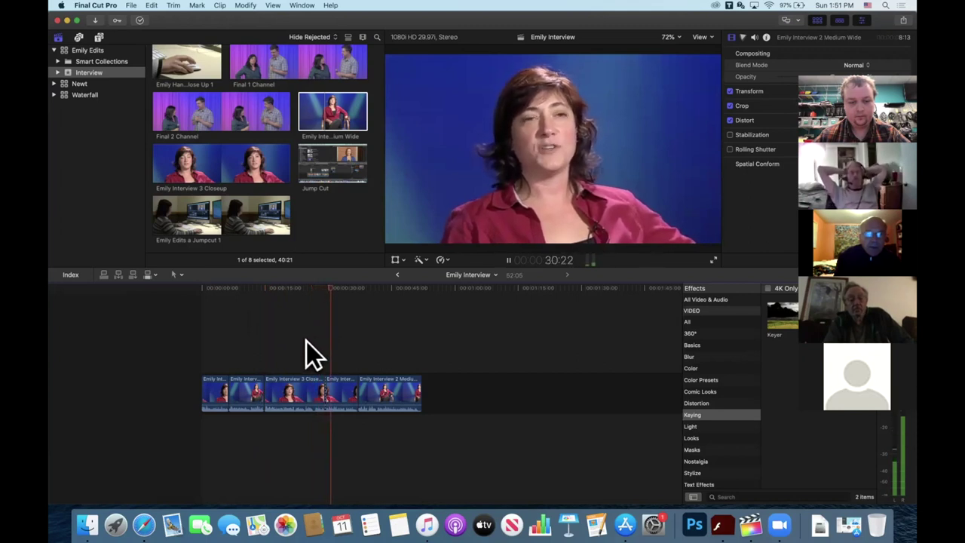
{"action": "left_click", "coordinate": [244, 348]}
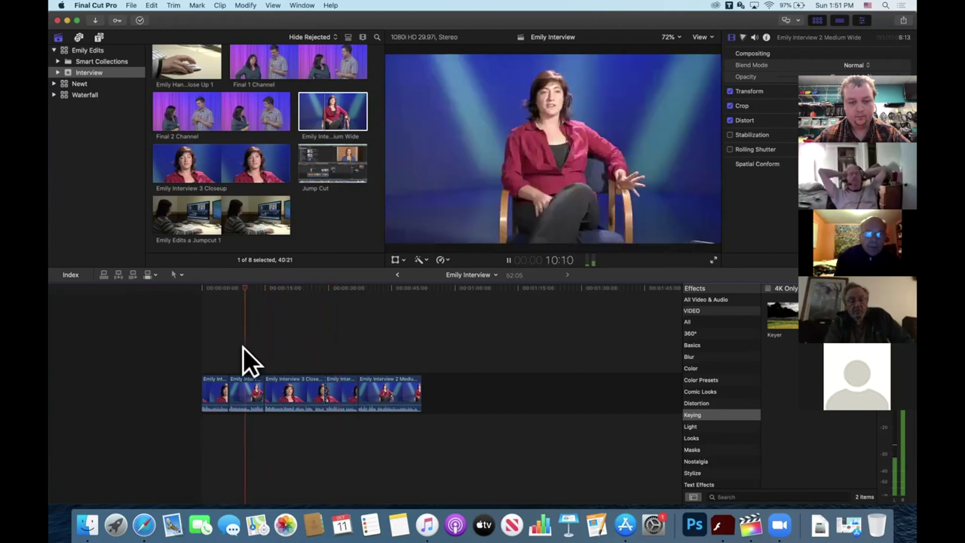
{"action": "left_click", "coordinate": [289, 381]}
{"action": "key", "text": "Delete"}
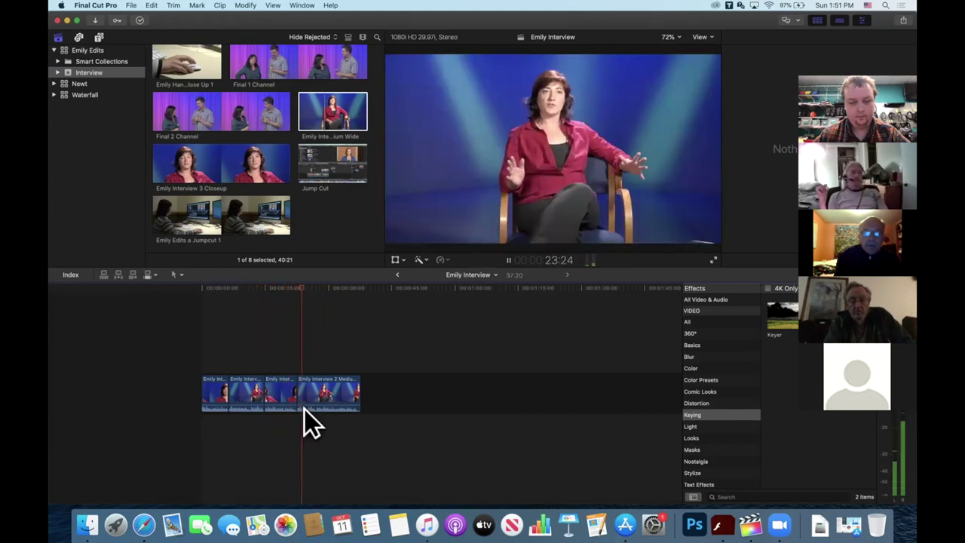
Step: Delete the final Medium Wide clip, leaving three clips of about 22 seconds, and play the result
{"action": "left_click", "coordinate": [320, 395]}
{"action": "key", "text": "Delete"}
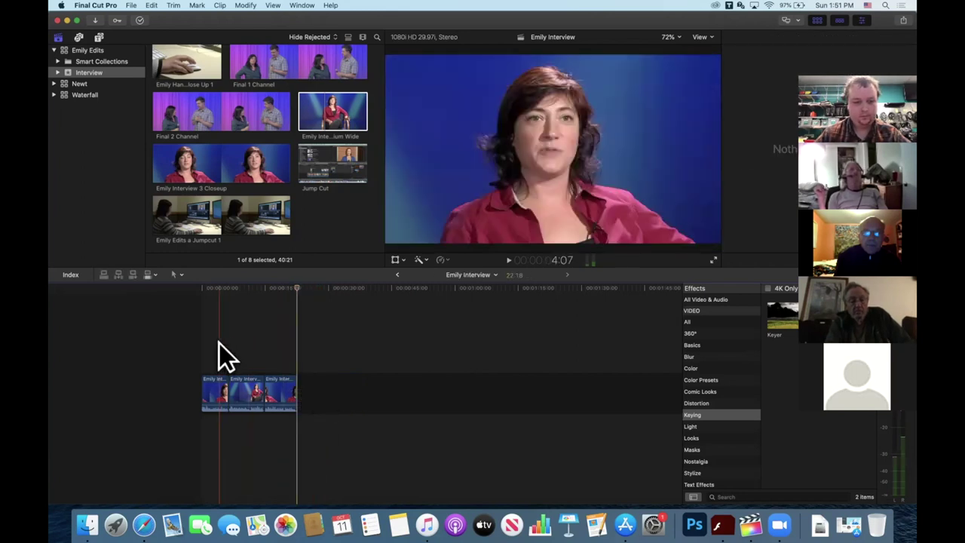
{"action": "key", "text": "space"}
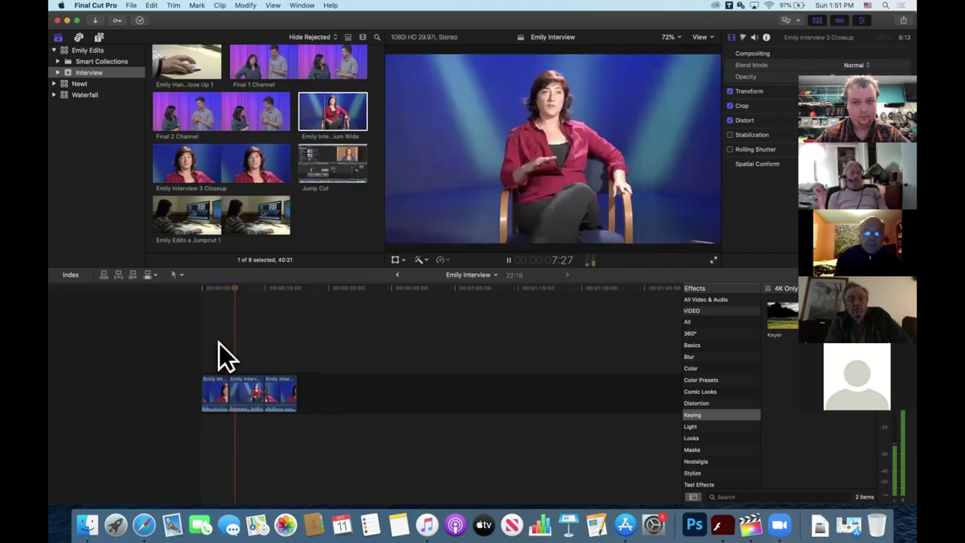
Step: Bring the playhead back to the beginning of the timeline
{"action": "left_click", "coordinate": [219, 329]}
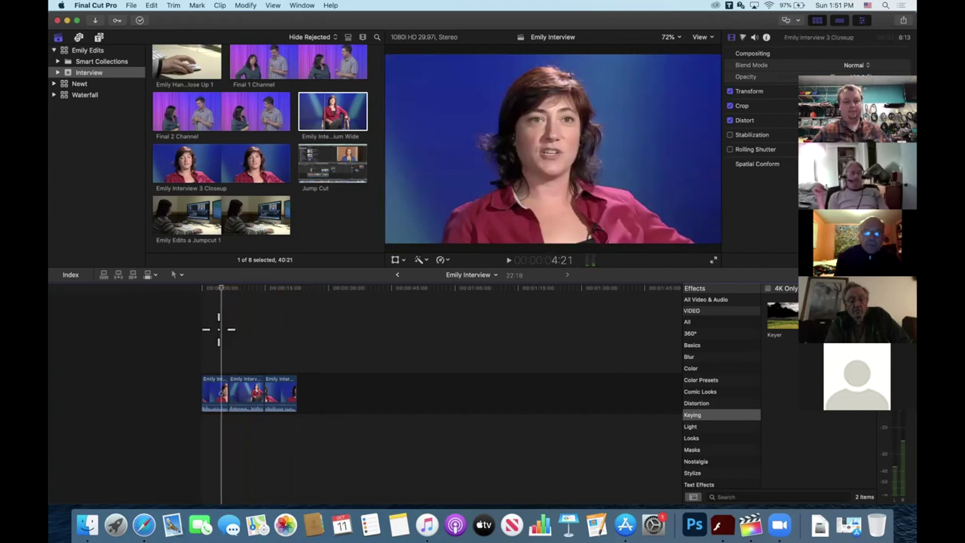
{"action": "left_click", "coordinate": [218, 289]}
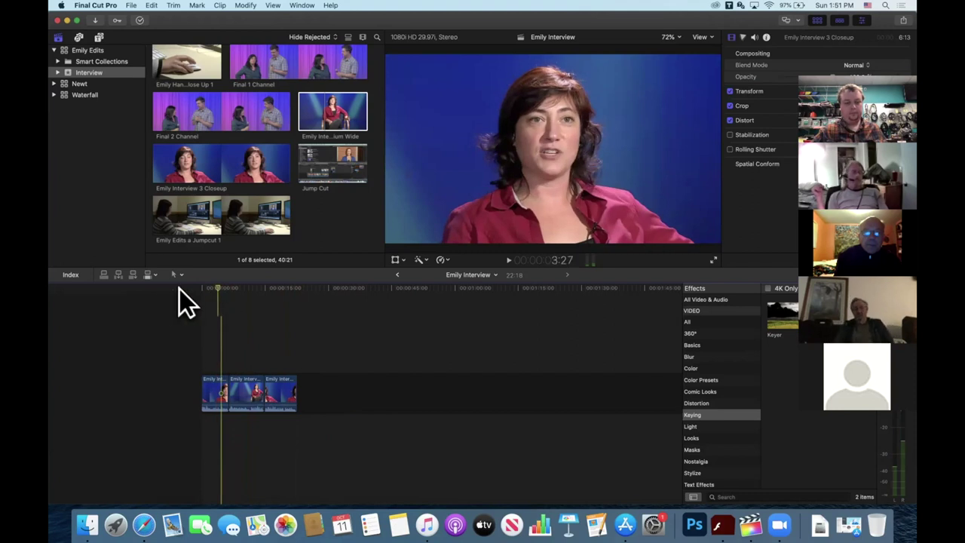
{"action": "key", "text": "Home"}
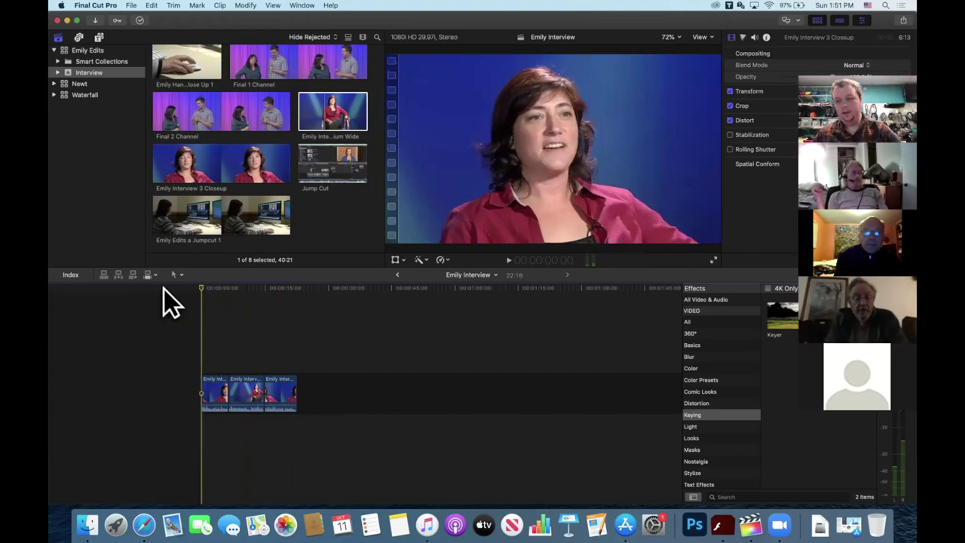
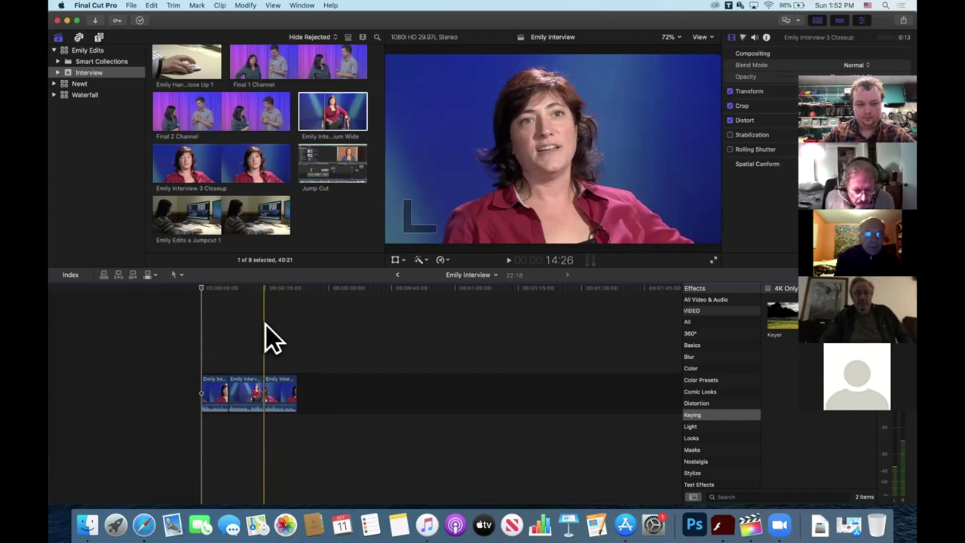
Step: Undo and redo the recent clip edits so the last added clip is back in the timeline
{"action": "key", "text": "super+z"}
{"action": "key", "text": "super+z"}
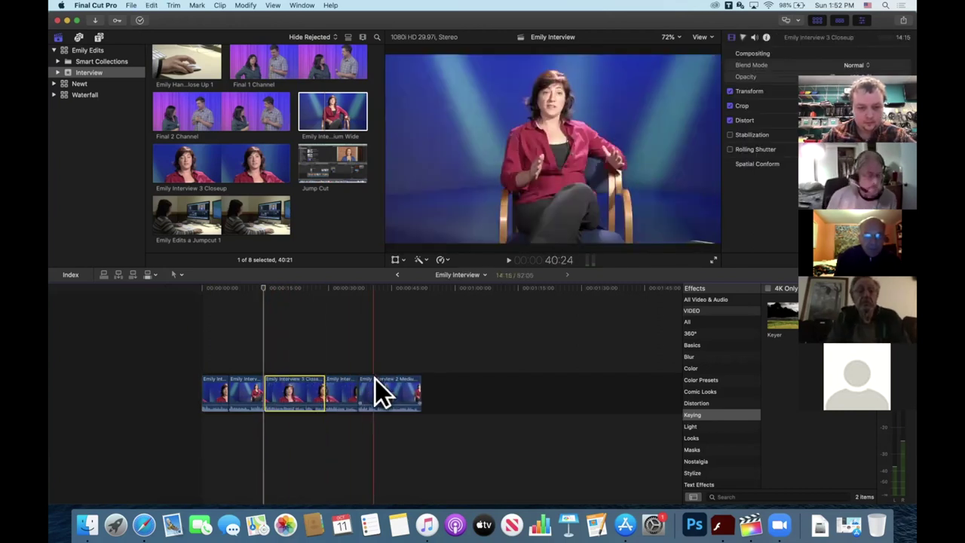
{"action": "key", "text": "super+z"}
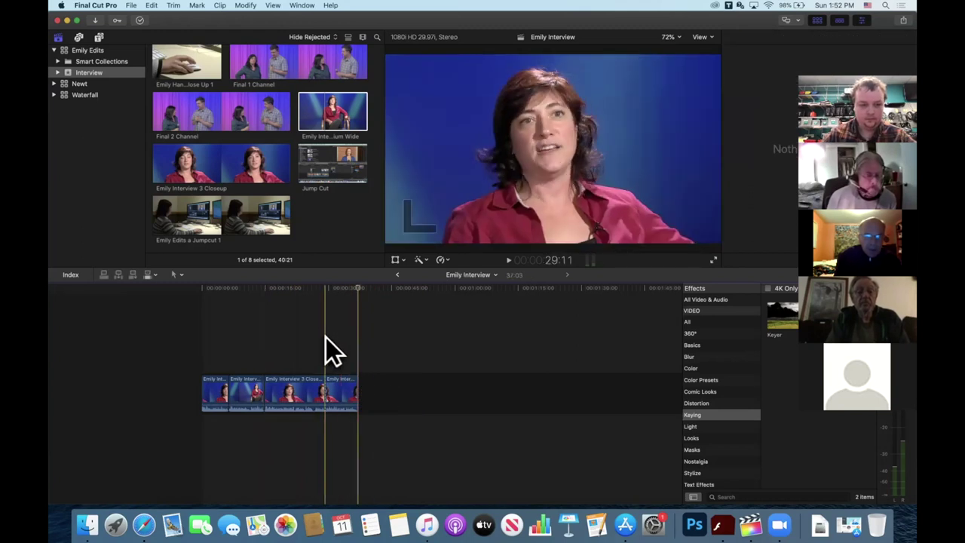
{"action": "key", "text": "shift+super+z"}
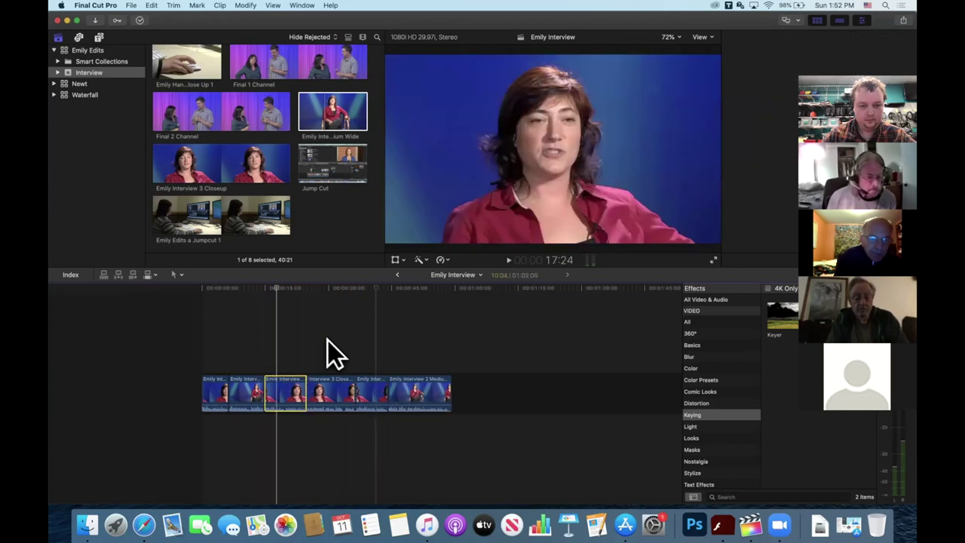
Step: Delete the Emily Interview 3 Closeup clip and the final Medium Wide clip, leaving four clips
{"action": "left_click", "coordinate": [335, 396]}
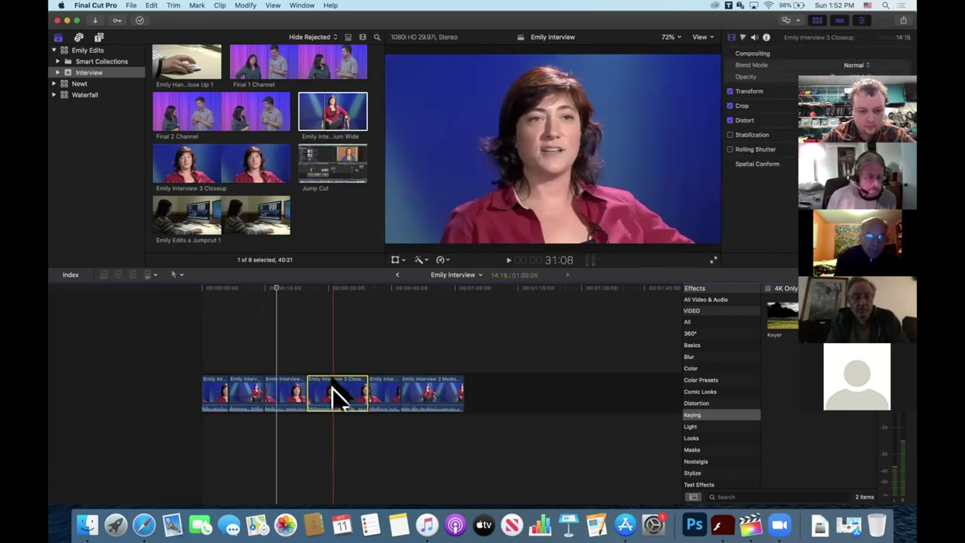
{"action": "key", "text": "Delete"}
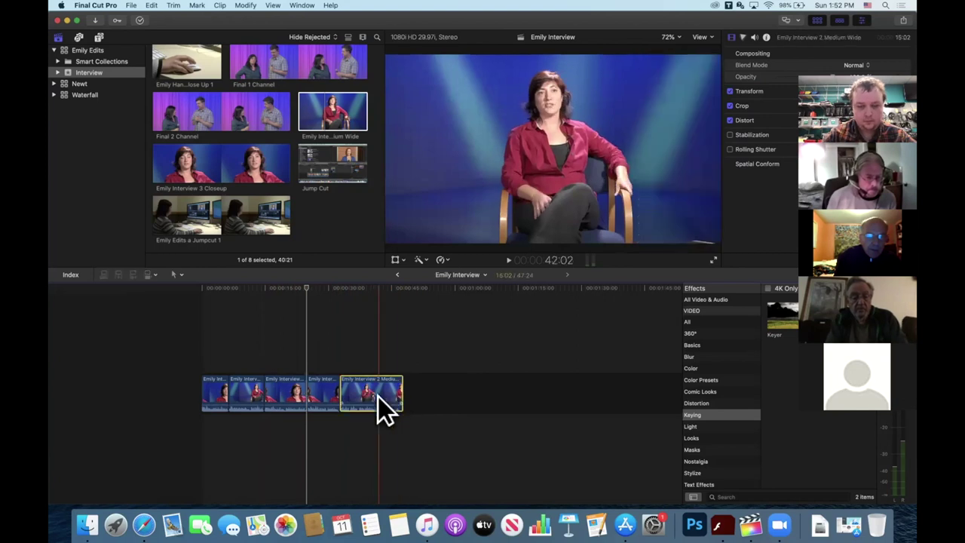
{"action": "key", "text": "Delete"}
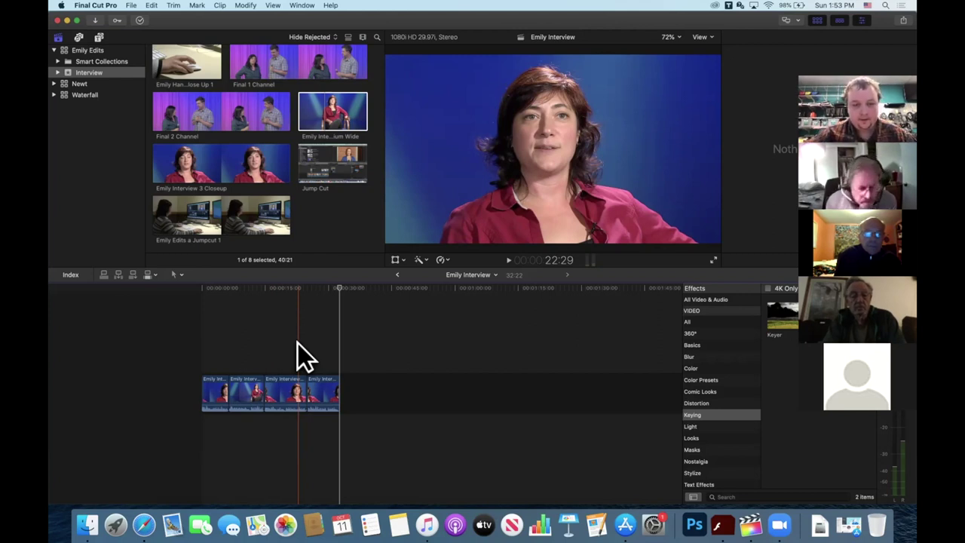
Step: Play through the four-clip edit from a new playhead spot, with the closeup clip shown in the Inspector
{"action": "key", "text": "space"}
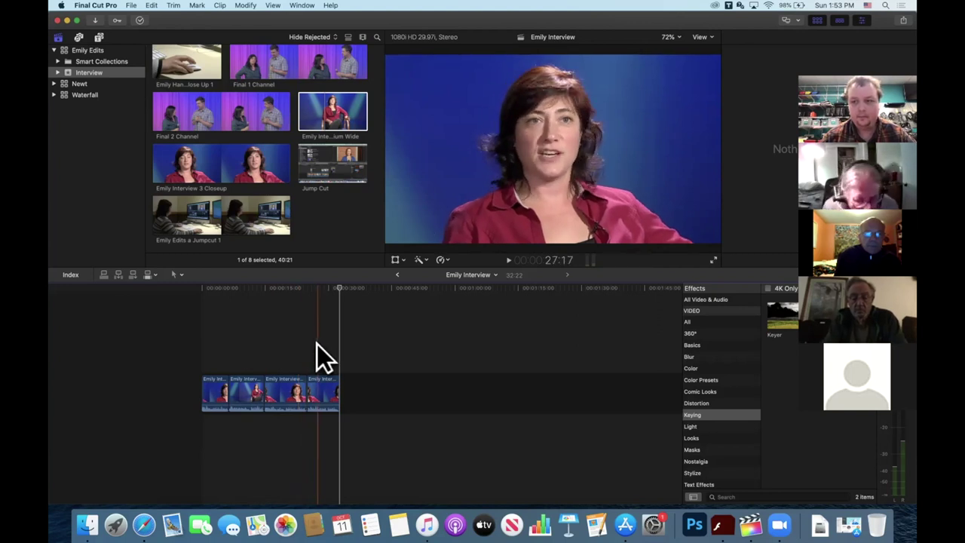
{"action": "key", "text": "space"}
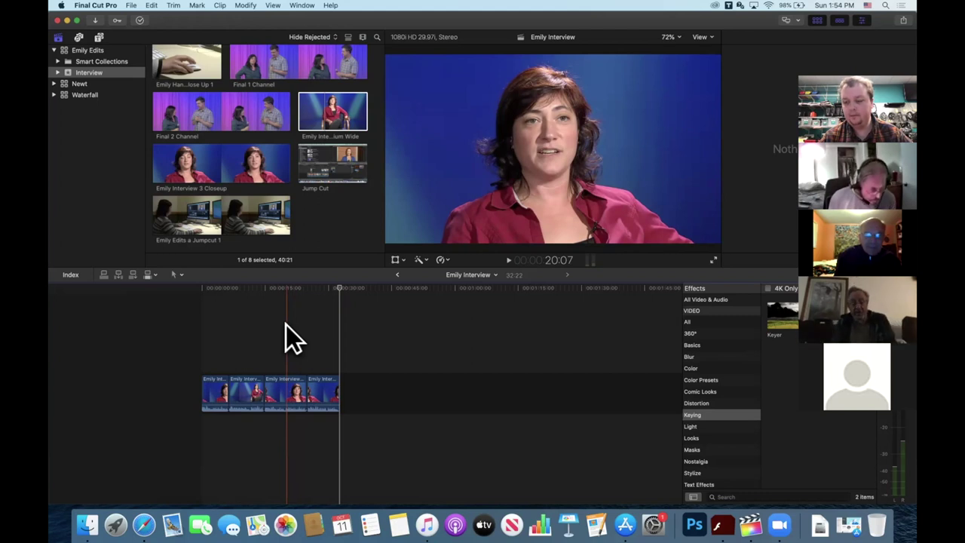
{"action": "left_click", "coordinate": [286, 324]}
{"action": "key", "text": "super+4"}
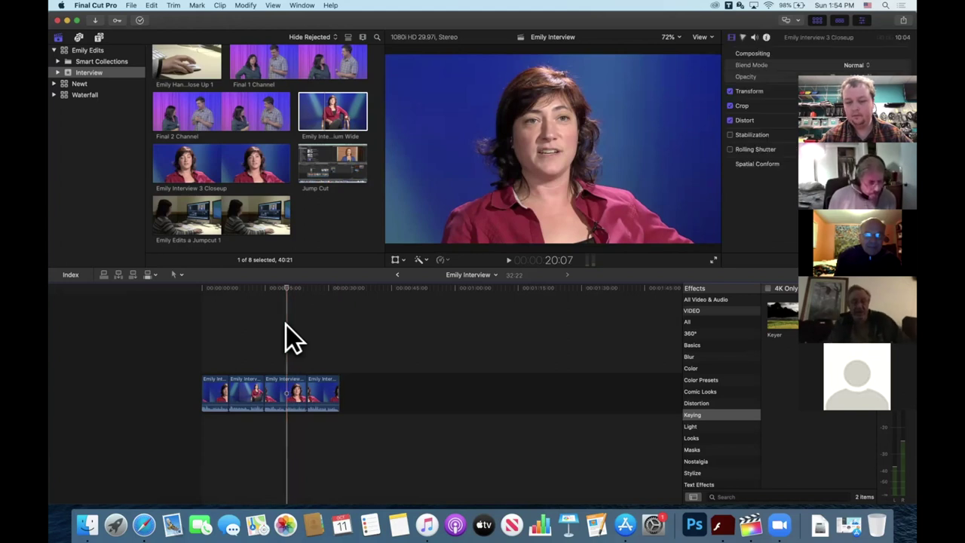
{"action": "key", "text": "space"}
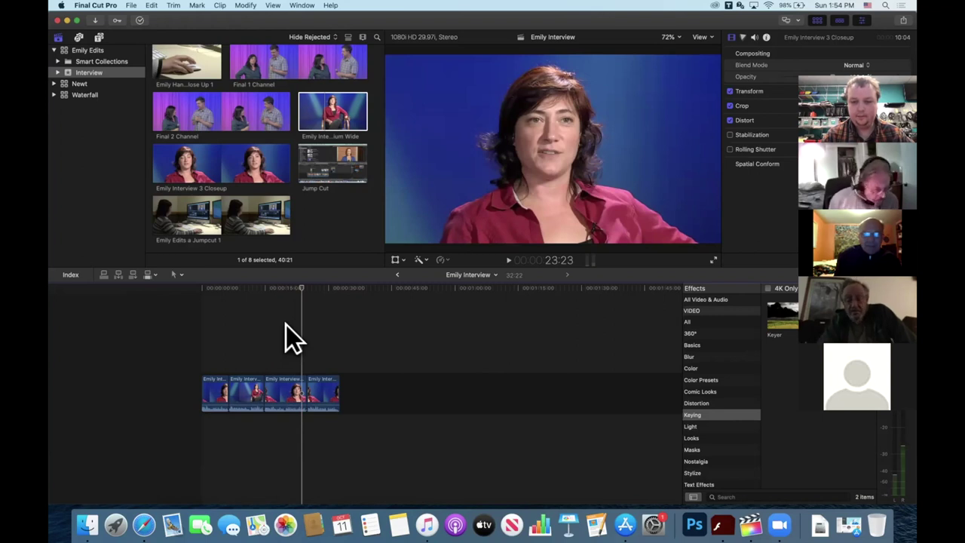
{"action": "left_click", "coordinate": [283, 322]}
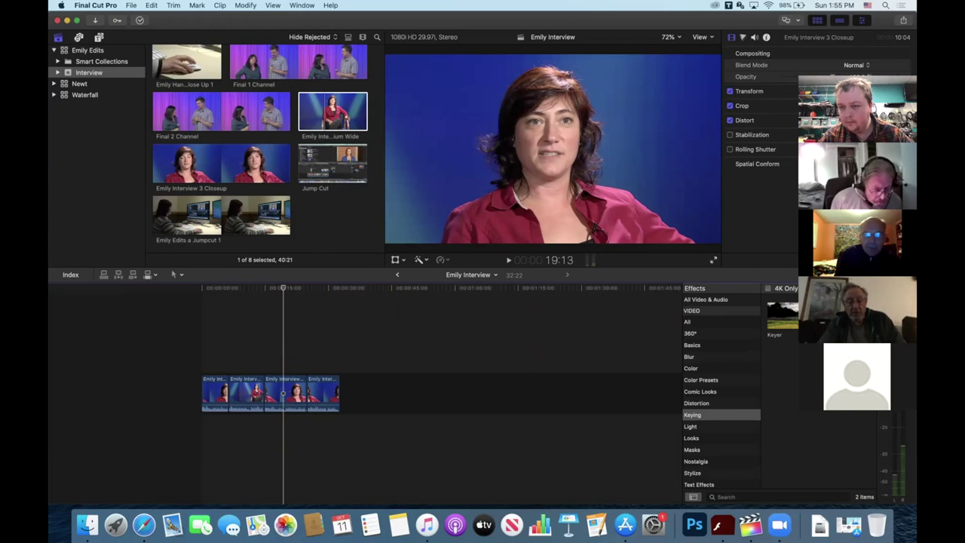
{"action": "left_click", "coordinate": [238, 288]}
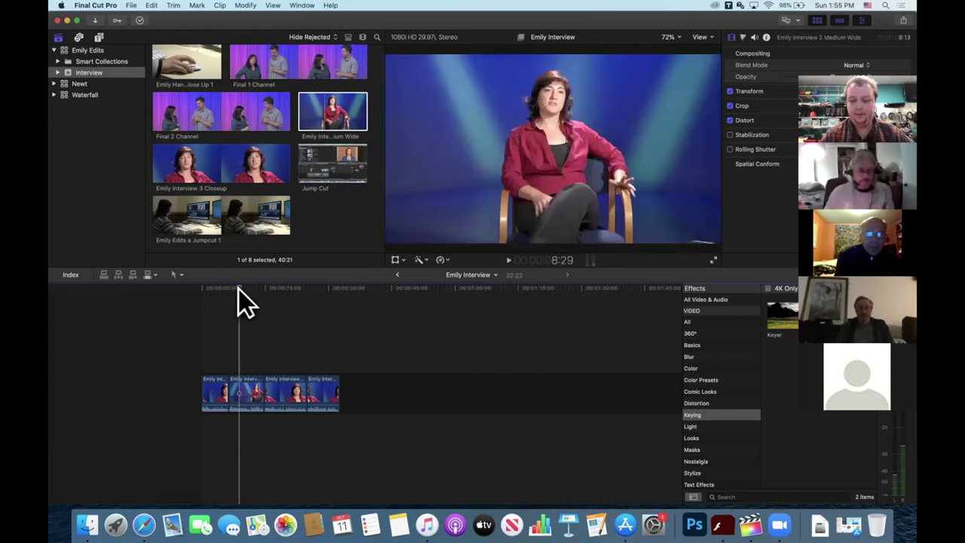
{"action": "left_click", "coordinate": [206, 292]}
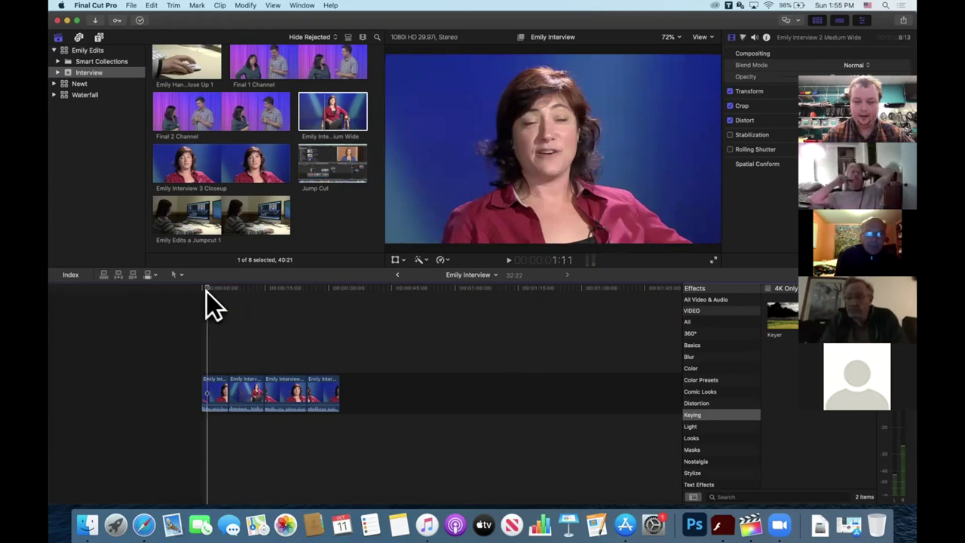
{"action": "key", "text": "space"}
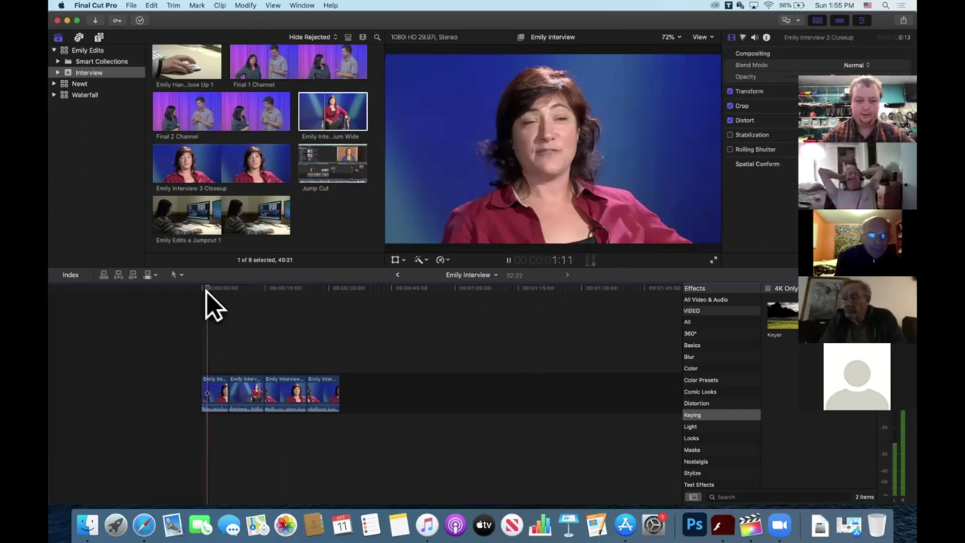
{"action": "left_click", "coordinate": [306, 225]}
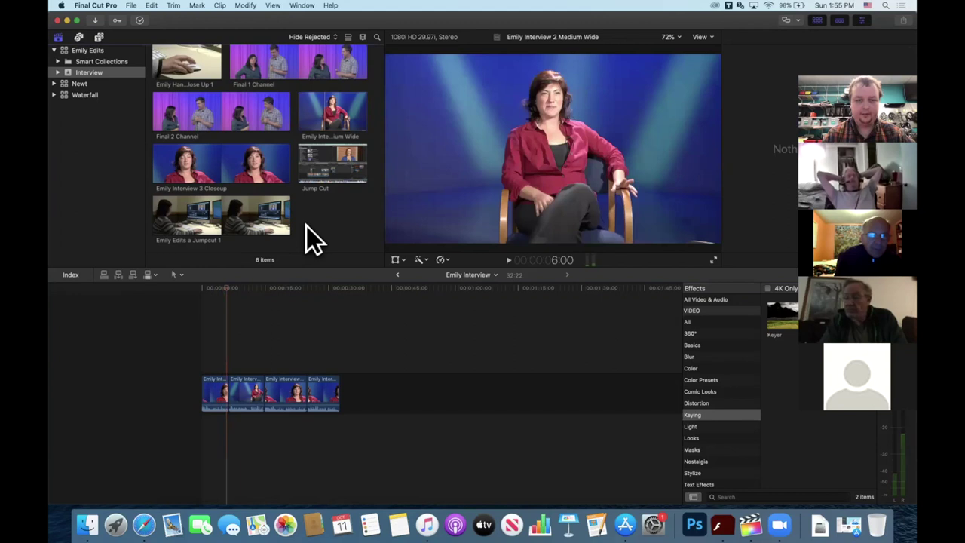
{"action": "left_click", "coordinate": [225, 289]}
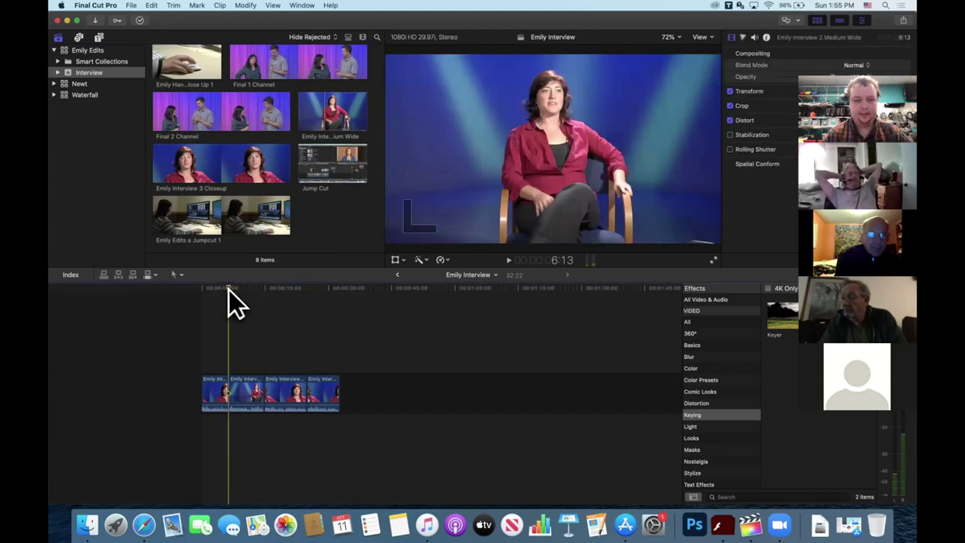
{"action": "left_click", "coordinate": [254, 299]}
{"action": "key", "text": "space"}
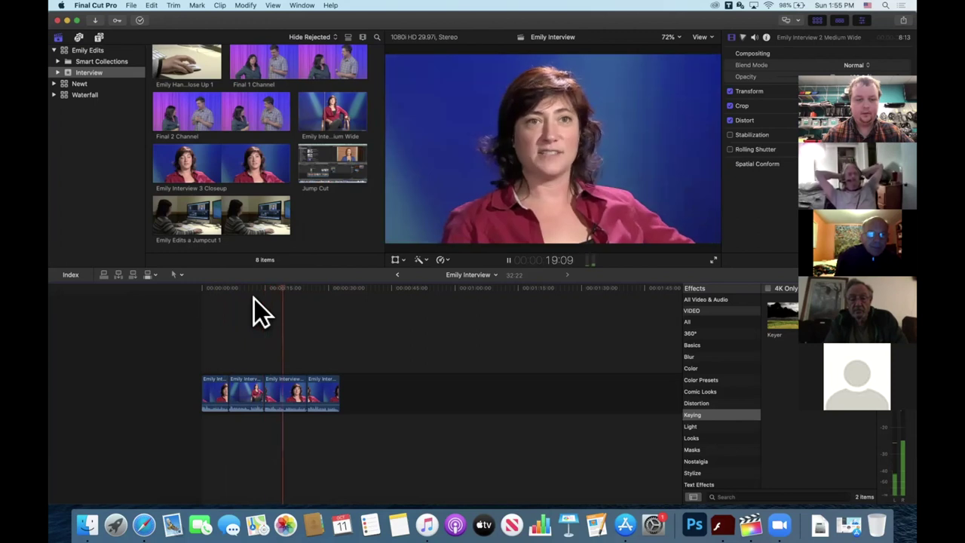
{"action": "left_click", "coordinate": [272, 389]}
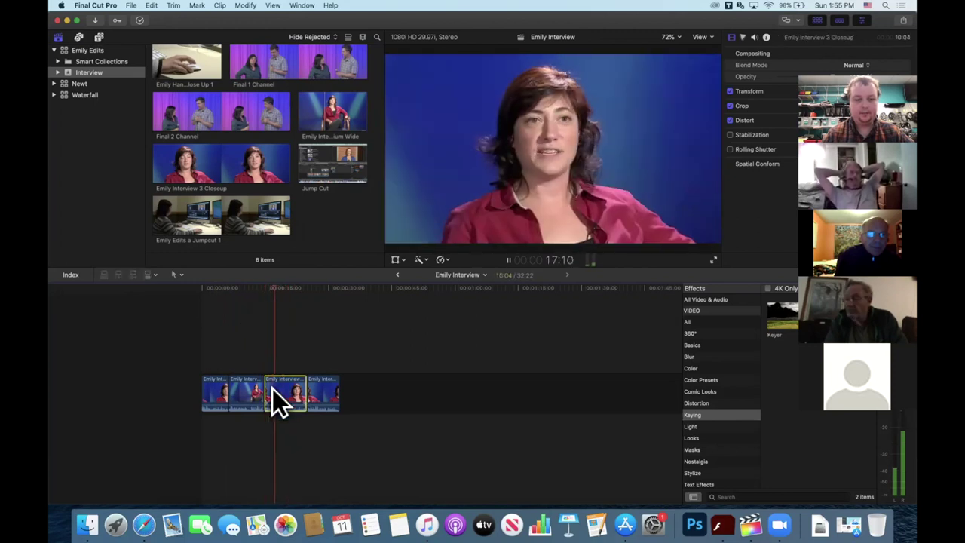
{"action": "key", "text": "space"}
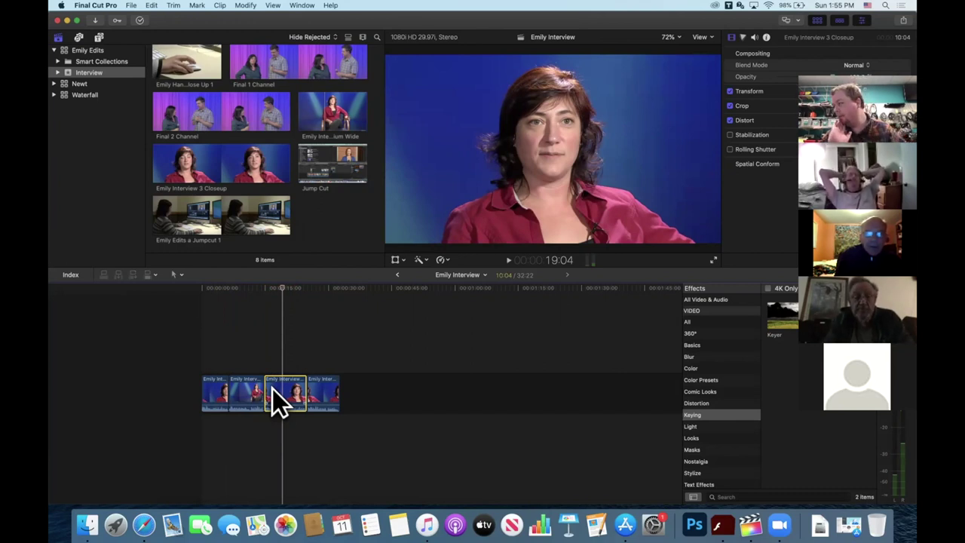
{"action": "left_click", "coordinate": [300, 326]}
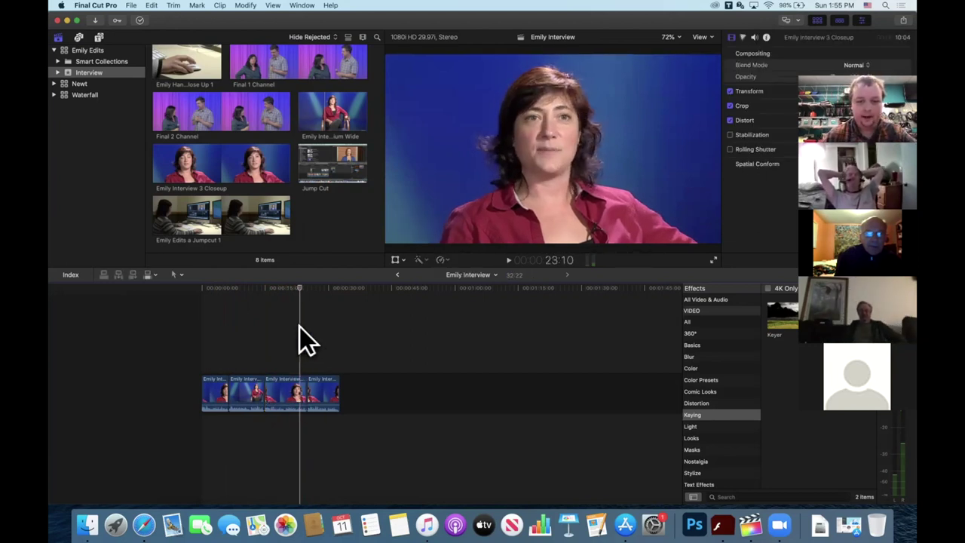
{"action": "key", "text": "space"}
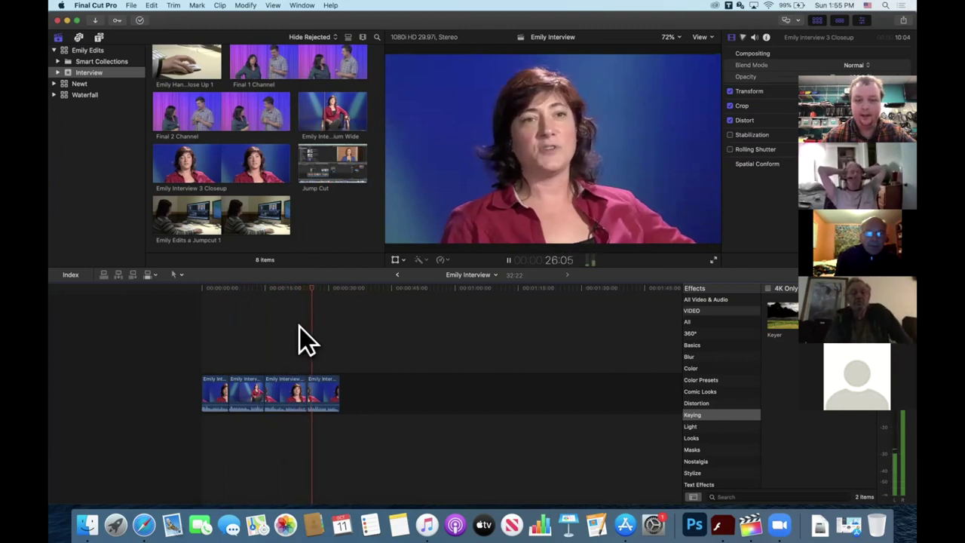
{"action": "left_click", "coordinate": [299, 326]}
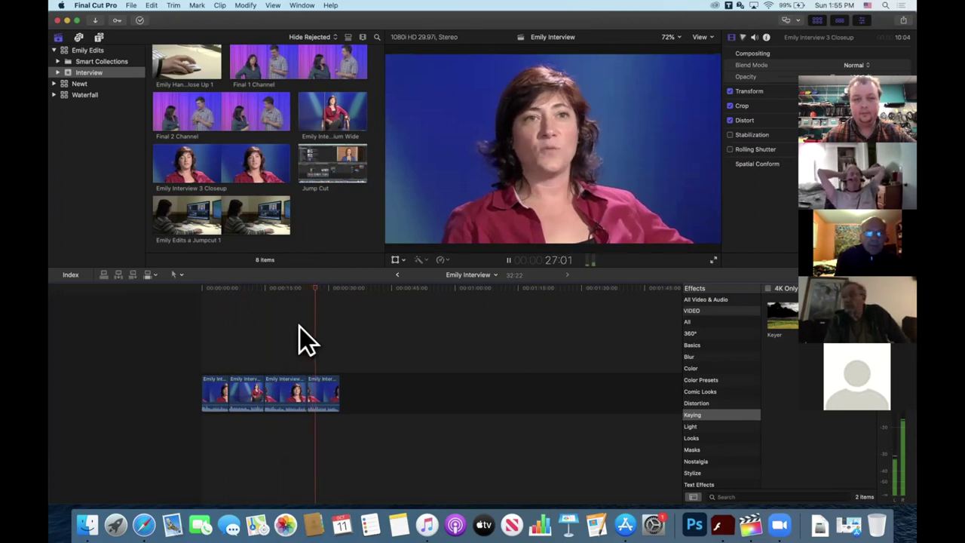
{"action": "key", "text": "space"}
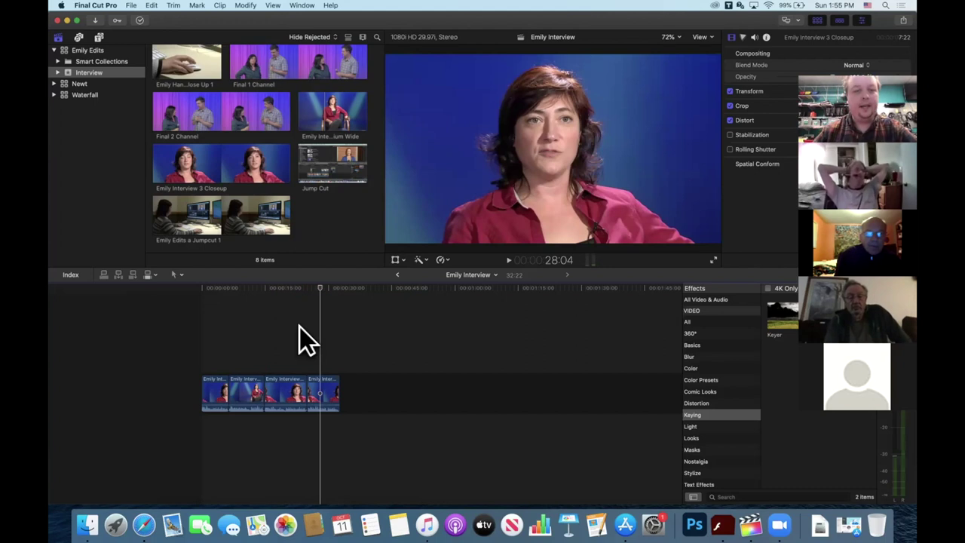
{"action": "key", "text": "s"}
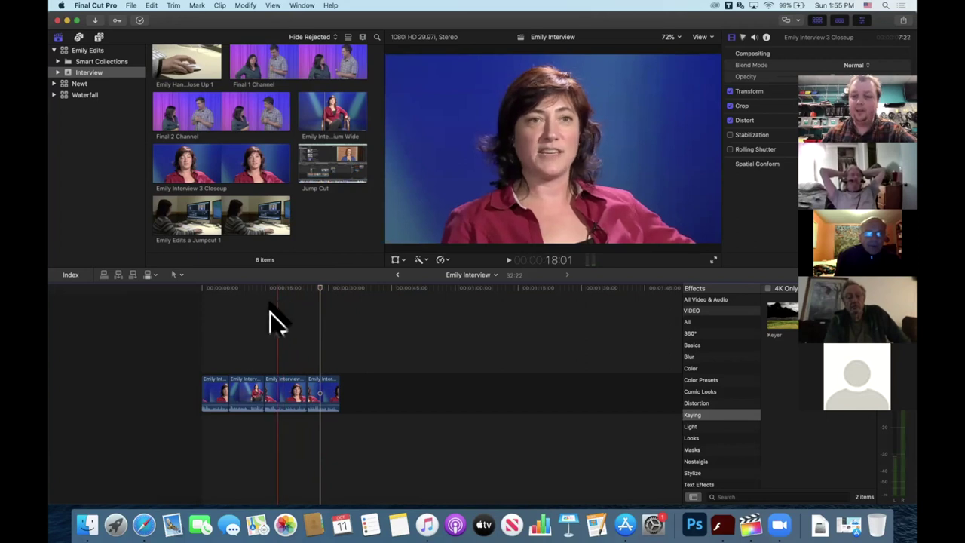
{"action": "key", "text": "l"}
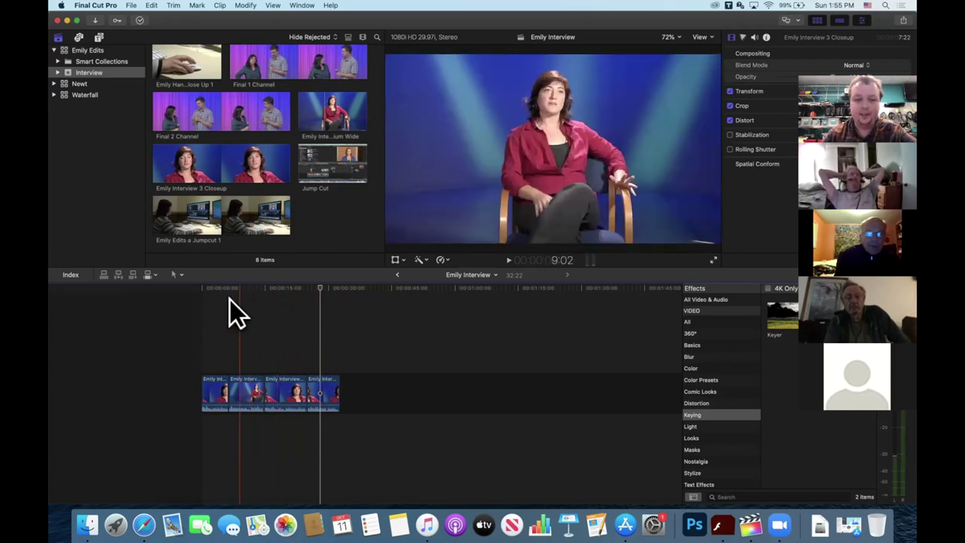
{"action": "left_click", "coordinate": [220, 302]}
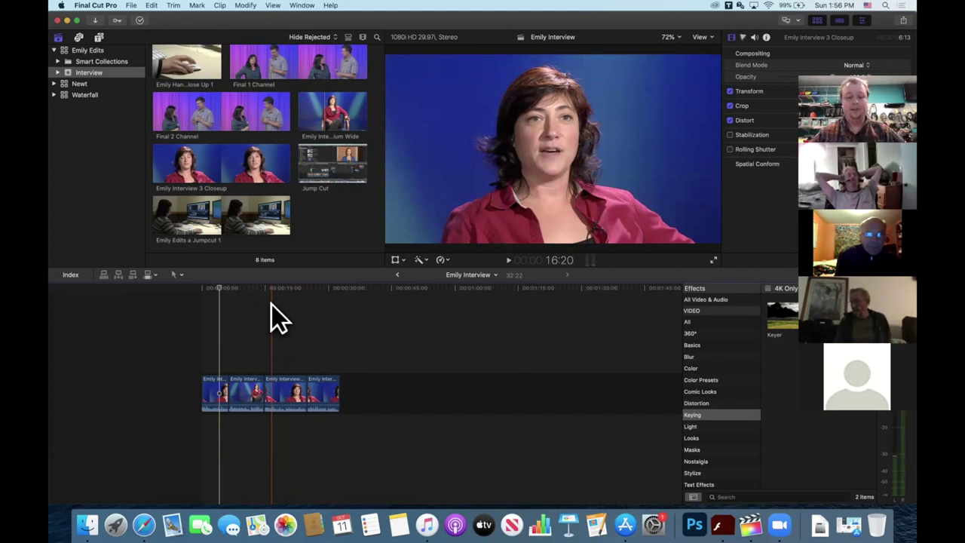
{"action": "left_click", "coordinate": [257, 297]}
{"action": "key", "text": "space"}
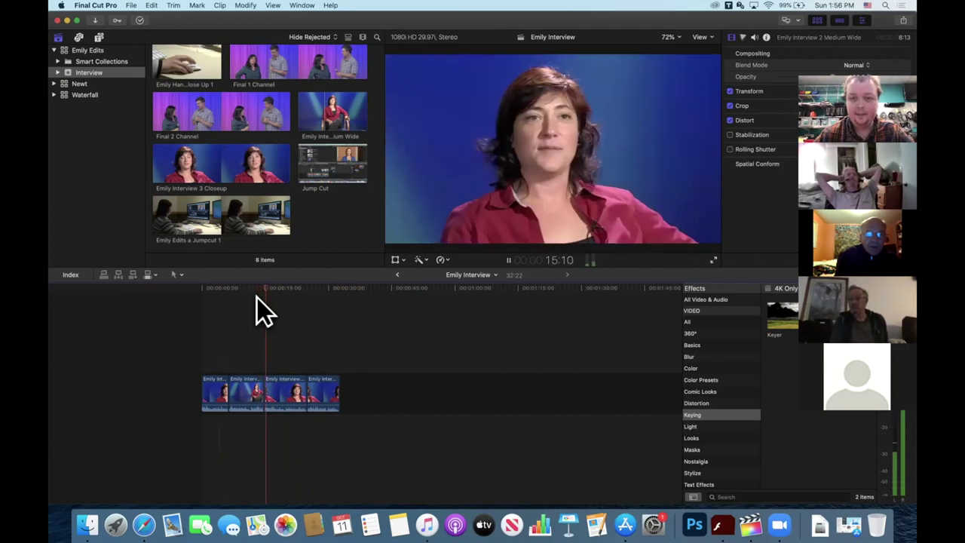
{"action": "left_click", "coordinate": [255, 297]}
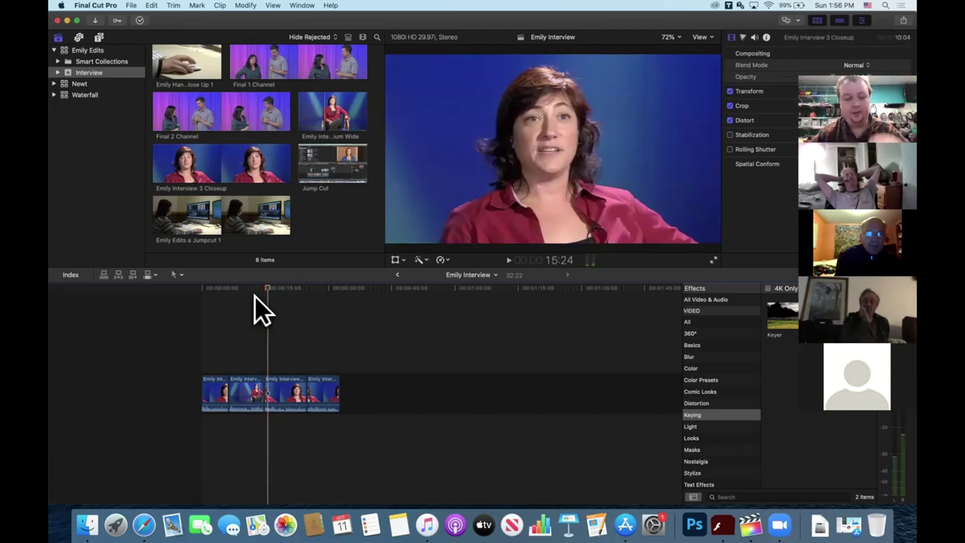
{"action": "left_click", "coordinate": [297, 325]}
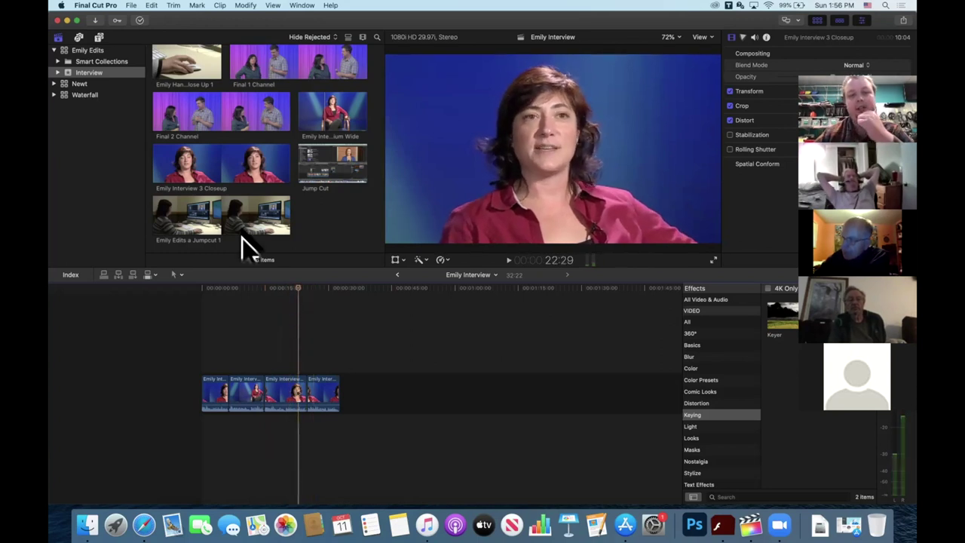
Step: Connect Emily Hand Clicking Close Up 1 above the interview clips and trim its end shorter
{"action": "left_click", "coordinate": [177, 61]}
{"action": "left_click_drag", "start_coordinate": [195, 233], "coordinate": [291, 352]}
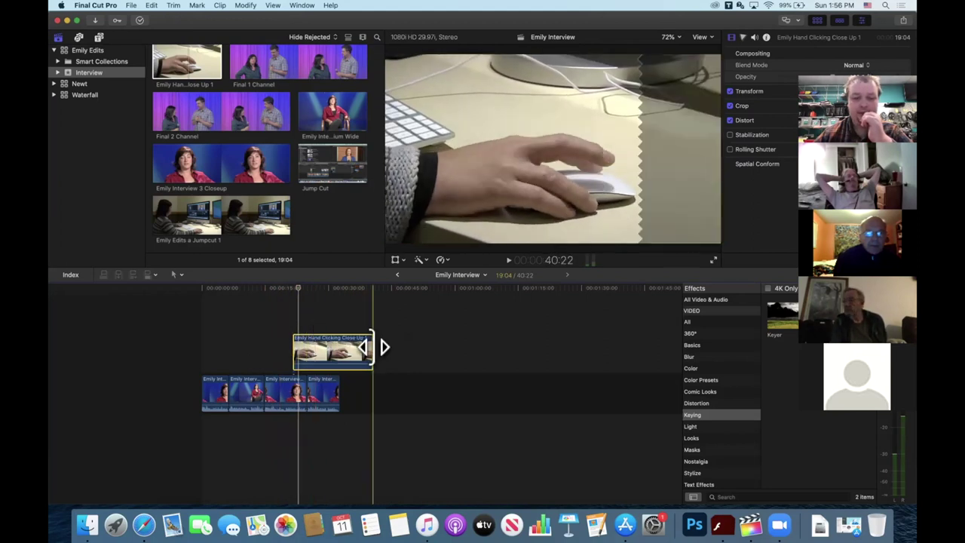
{"action": "left_click_drag", "start_coordinate": [373, 348], "coordinate": [304, 349]}
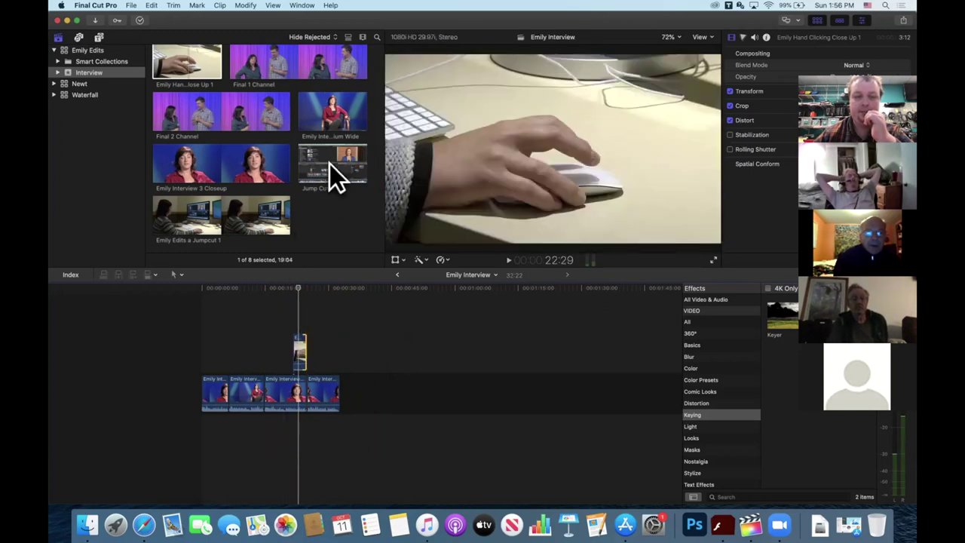
Step: Connect Emily Edits a Jumpcut 1 above the interview and trim it to about two seconds
{"action": "left_click", "coordinate": [329, 164]}
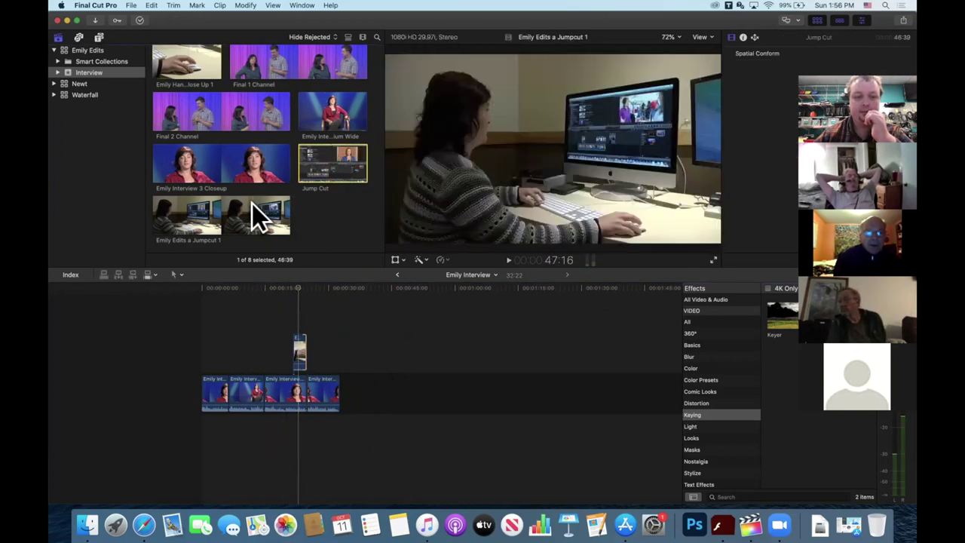
{"action": "mouse_move", "coordinate": [252, 203]}
{"action": "left_mouse_down"}
{"action": "mouse_move", "coordinate": [382, 340]}
{"action": "mouse_move", "coordinate": [308, 350]}
{"action": "left_mouse_up"}
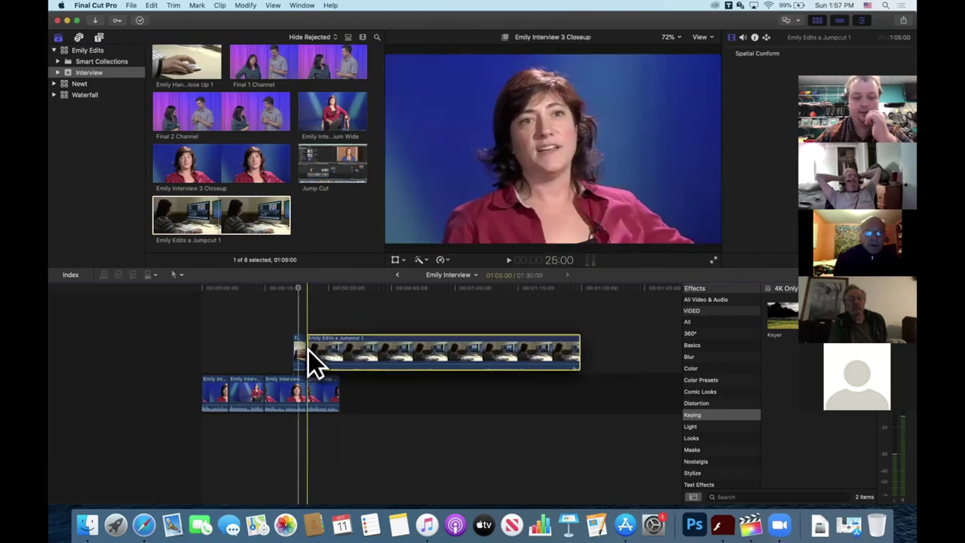
{"action": "left_click_drag", "start_coordinate": [579, 348], "coordinate": [315, 359]}
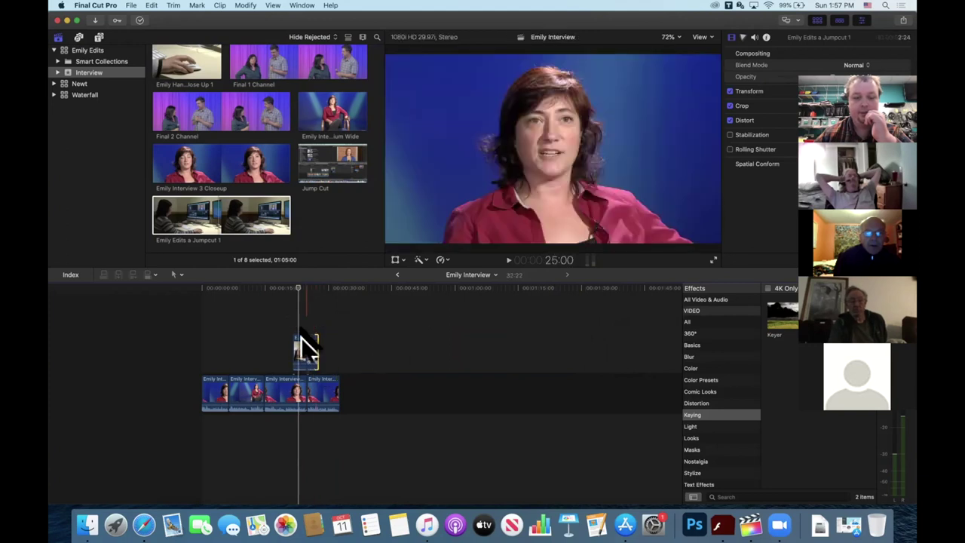
{"action": "left_click", "coordinate": [299, 348]}
{"action": "key", "text": "super+4"}
{"action": "key", "text": "space"}
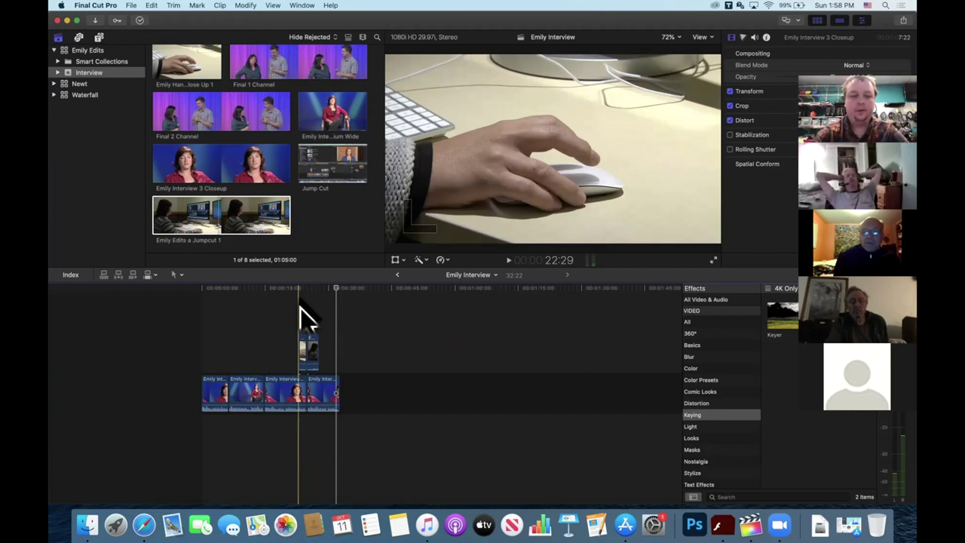
{"action": "left_click", "coordinate": [300, 317]}
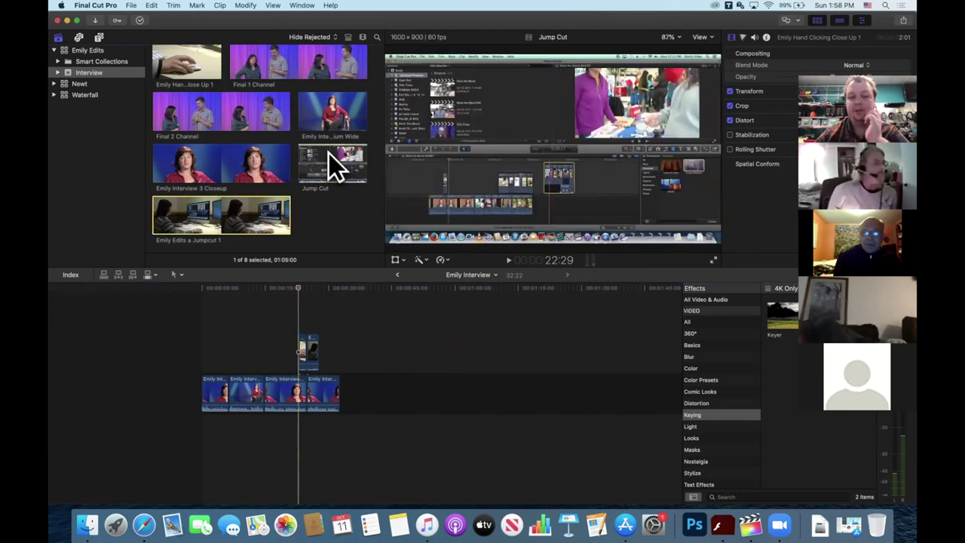
{"action": "left_click_drag", "start_coordinate": [329, 153], "coordinate": [366, 334]}
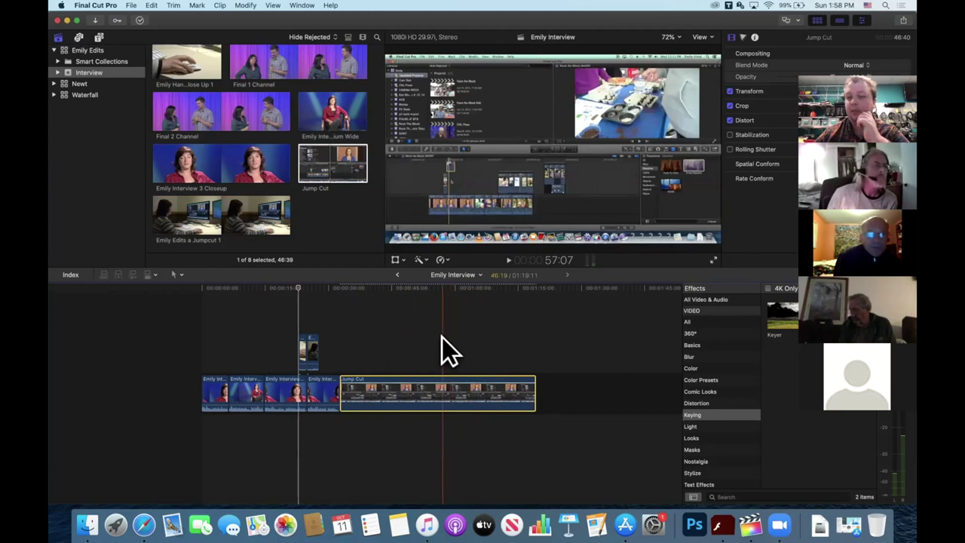
{"action": "left_click", "coordinate": [436, 368]}
{"action": "key", "text": "Delete"}
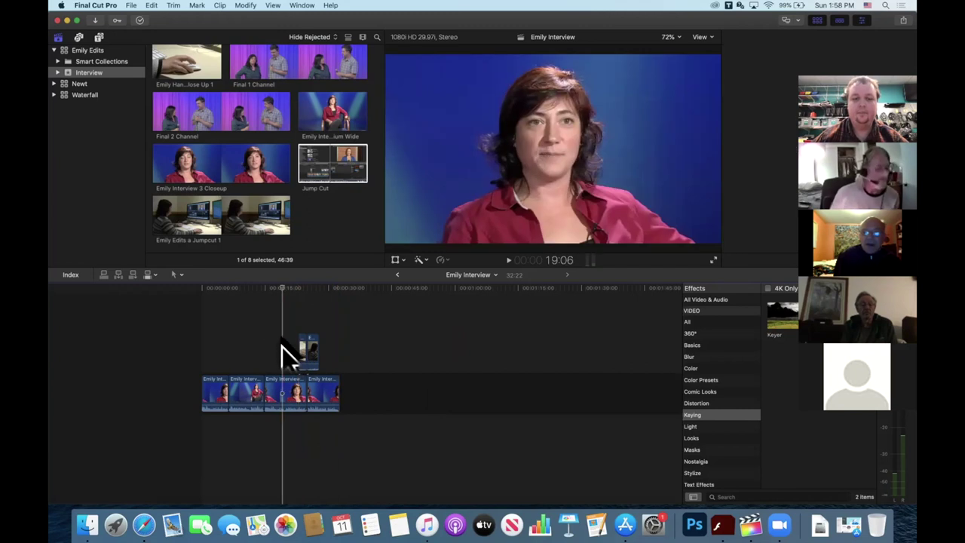
{"action": "key", "text": "space"}
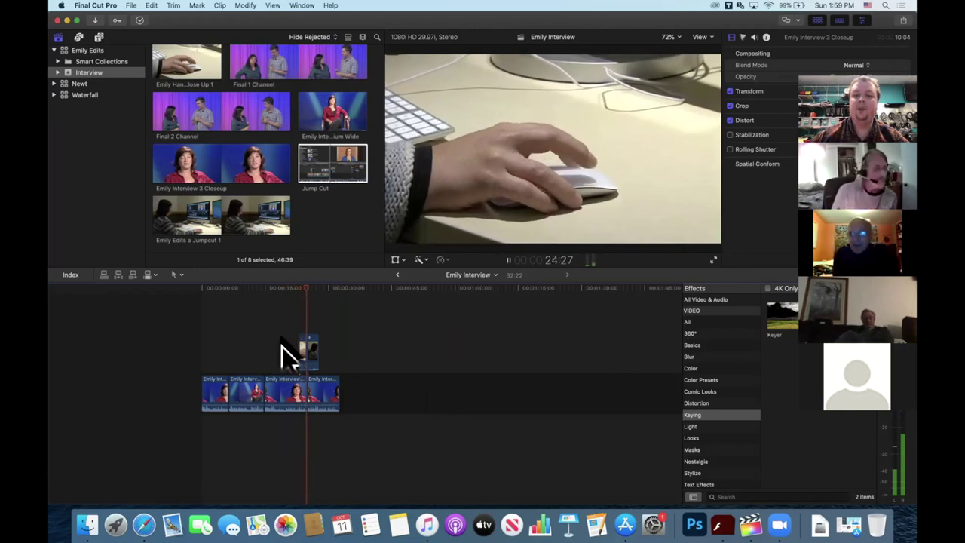
{"action": "key", "text": "space"}
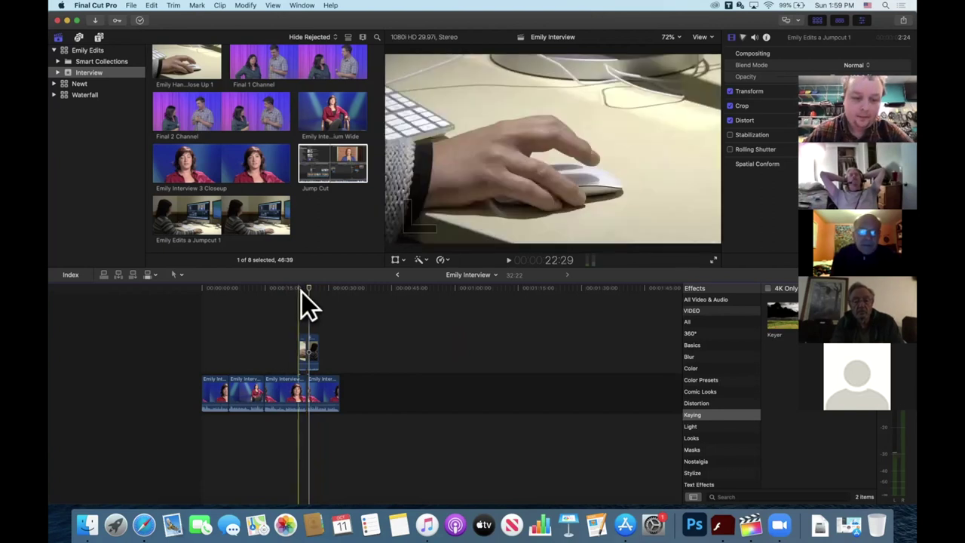
{"action": "left_click", "coordinate": [302, 292]}
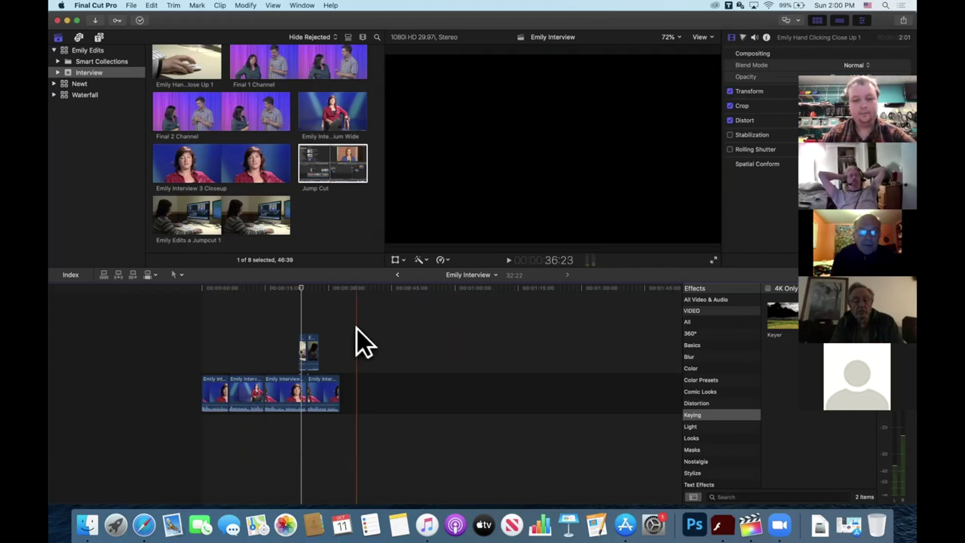
Step: Append Final 1 Channel after the four interview clips, extending the edit to 01:46:01
{"action": "left_click", "coordinate": [370, 321]}
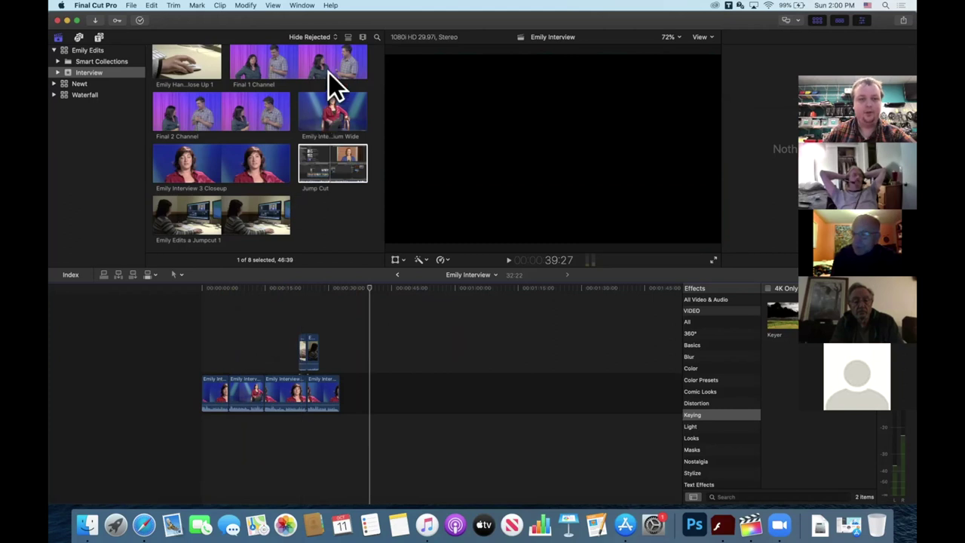
{"action": "scroll", "coordinate": [297, 72], "scroll_direction": "up", "scroll_amount": 3}
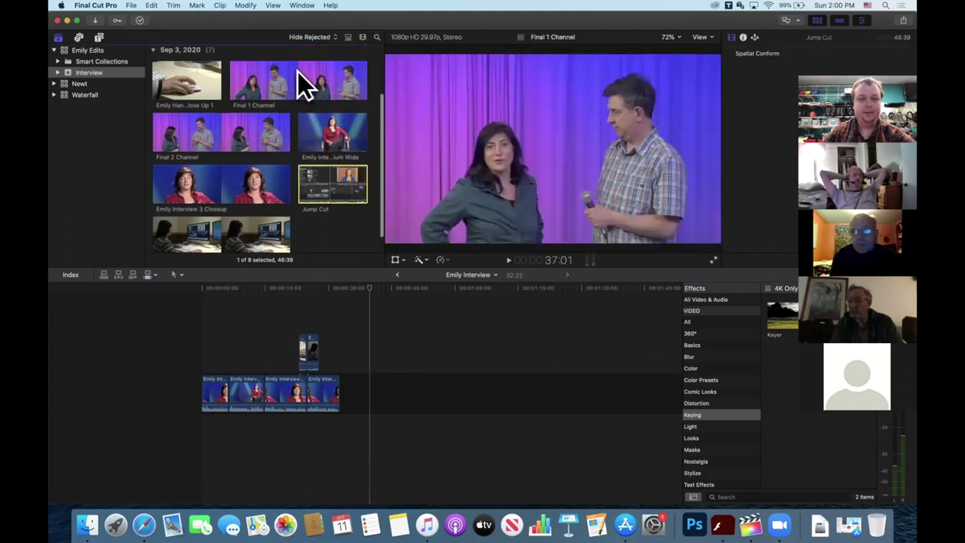
{"action": "left_click", "coordinate": [261, 98]}
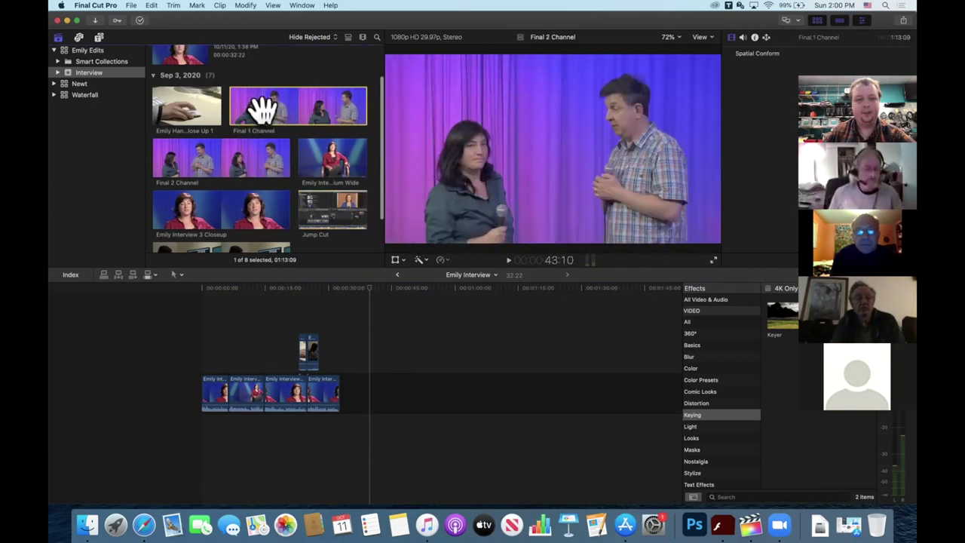
{"action": "mouse_move", "coordinate": [261, 109]}
{"action": "left_mouse_down"}
{"action": "mouse_move", "coordinate": [380, 391]}
{"action": "mouse_move", "coordinate": [383, 378]}
{"action": "left_mouse_up"}
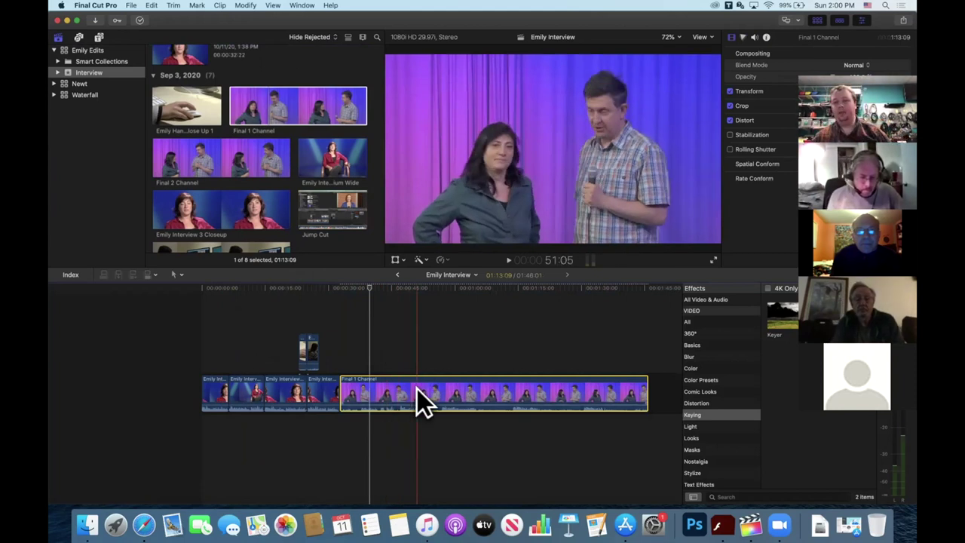
{"action": "left_click", "coordinate": [859, 67]}
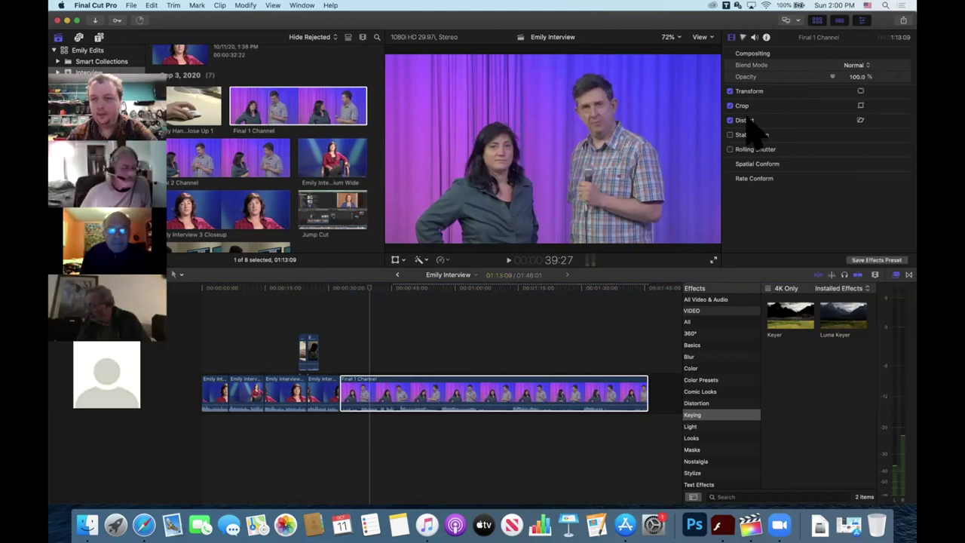
Step: Show the Final 1 Channel clip's audio settings, revealing its stereo Dialogue-1 configuration
{"action": "left_click", "coordinate": [473, 395]}
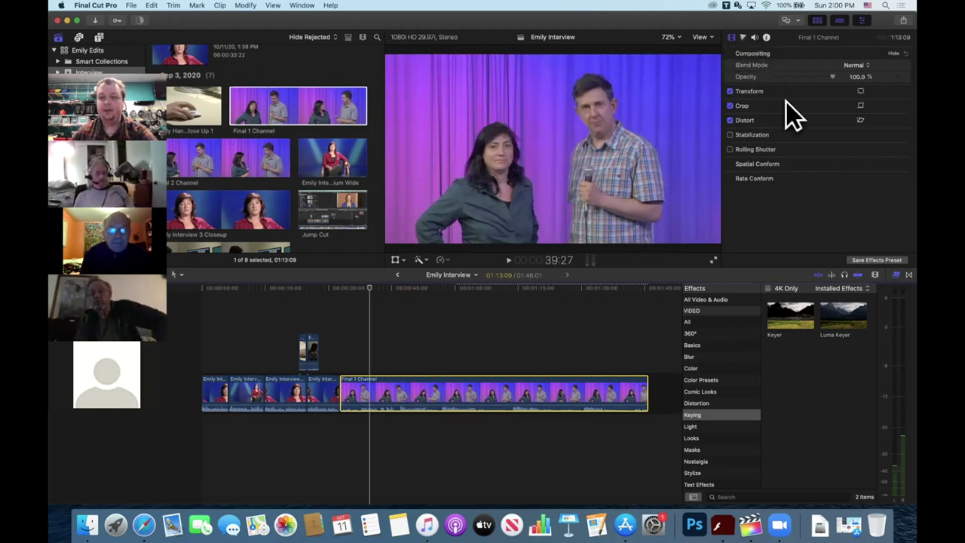
{"action": "left_click", "coordinate": [743, 37]}
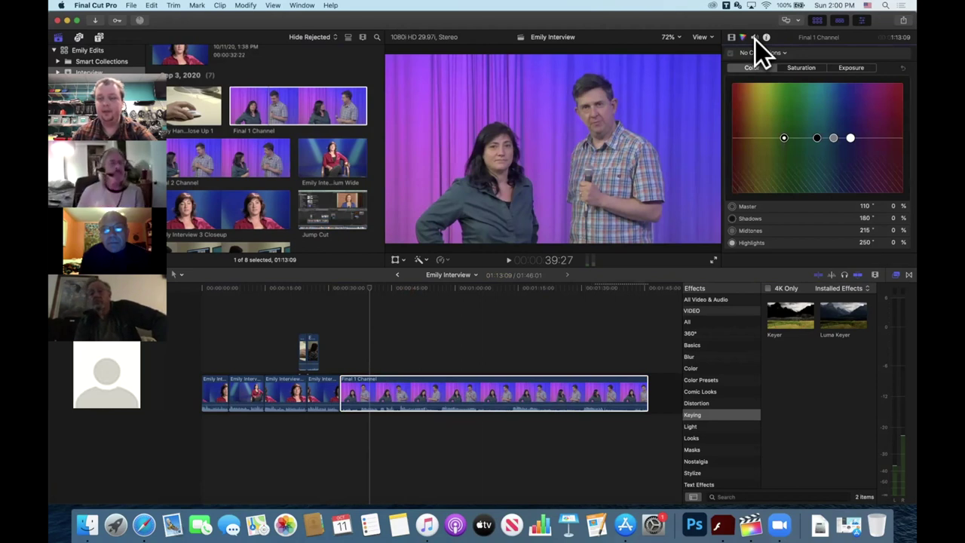
{"action": "left_click", "coordinate": [754, 37]}
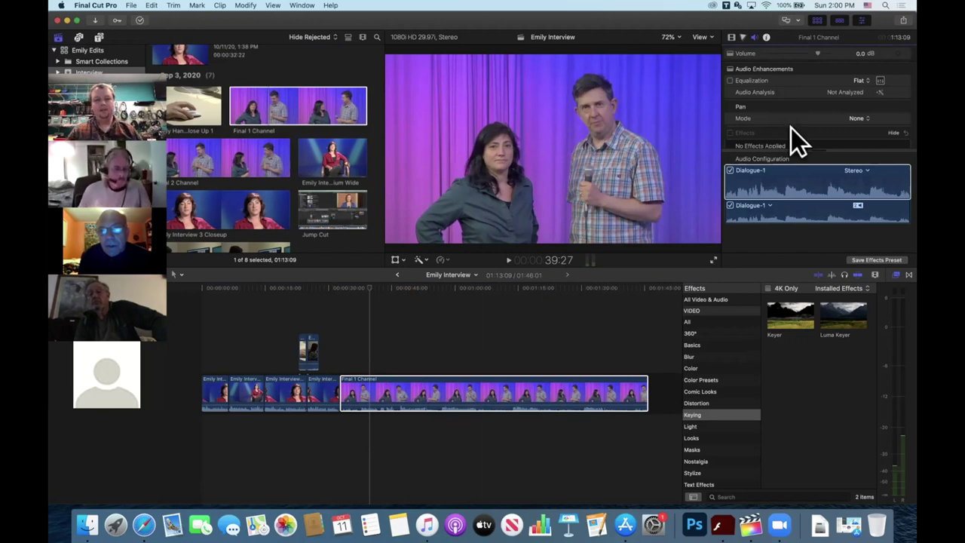
{"action": "scroll", "coordinate": [794, 142], "scroll_direction": "up", "scroll_amount": 1}
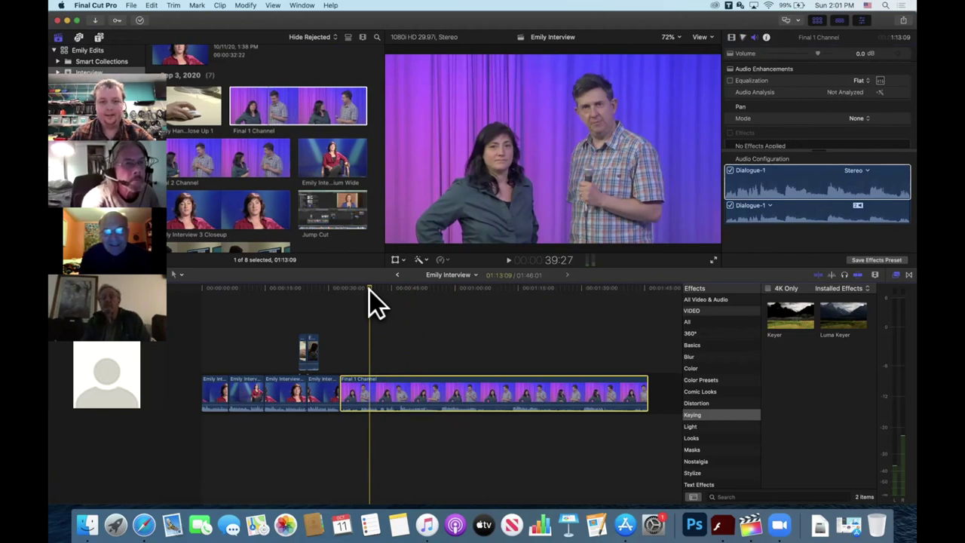
Step: Play the Final 1 Channel clip from slightly earlier, then stop
{"action": "left_click", "coordinate": [359, 290]}
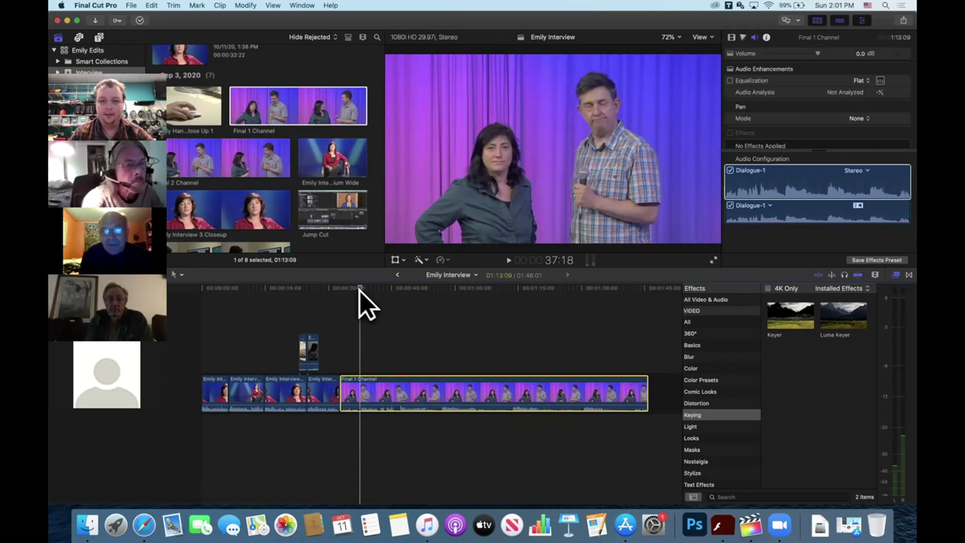
{"action": "key", "text": "space"}
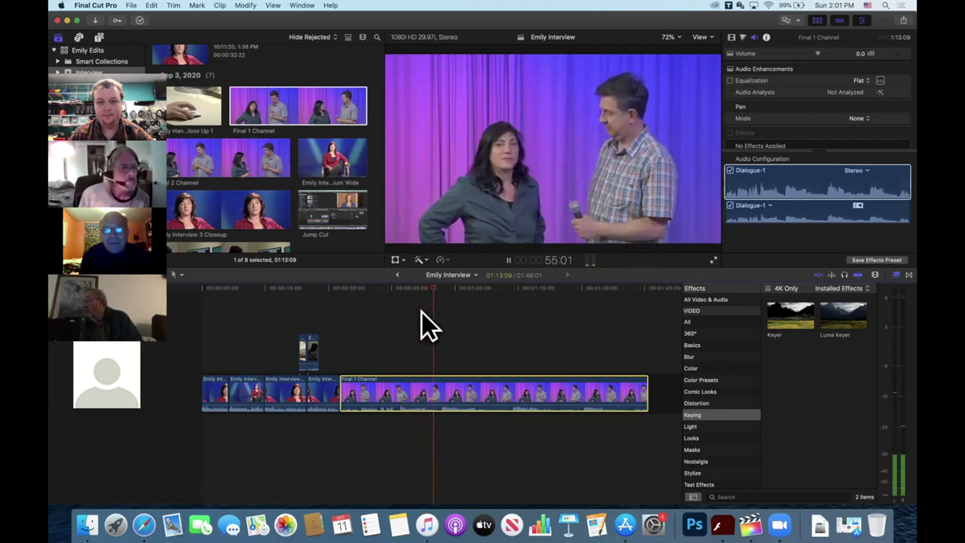
{"action": "key", "text": "space"}
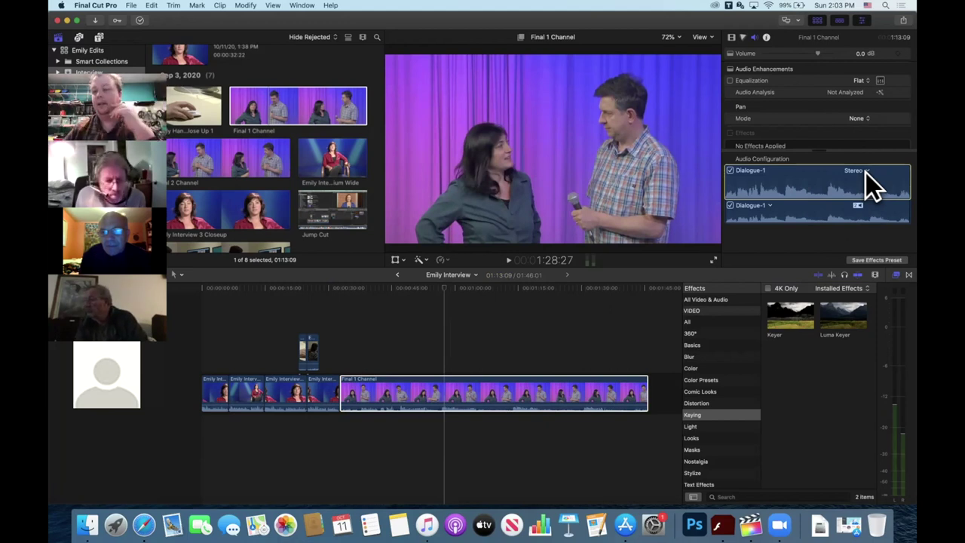
{"action": "left_click", "coordinate": [865, 171]}
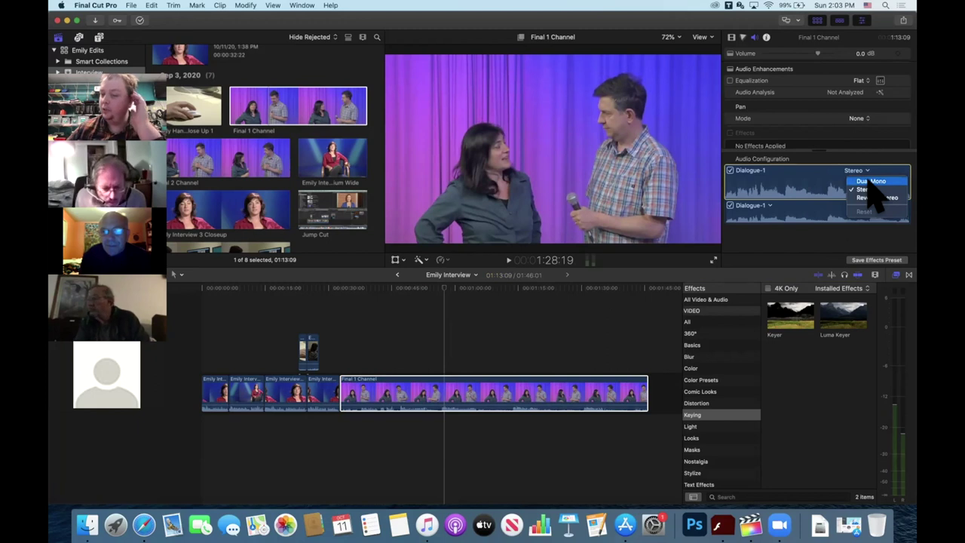
{"action": "left_click", "coordinate": [871, 181]}
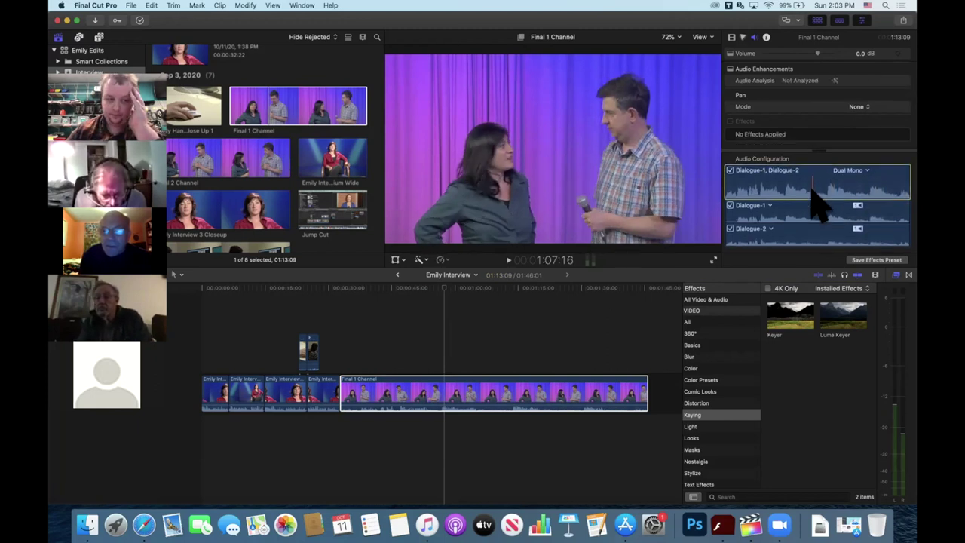
{"action": "left_click", "coordinate": [789, 237]}
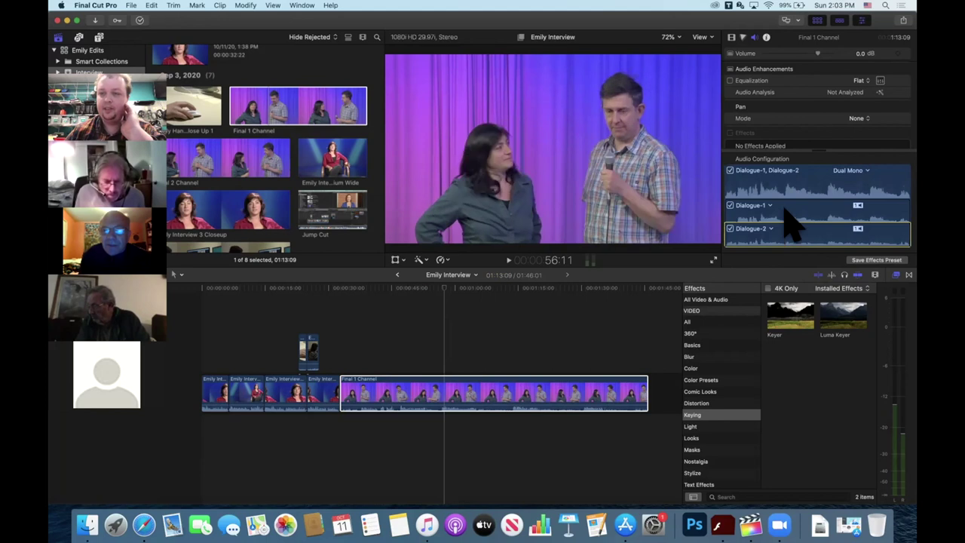
{"action": "left_click", "coordinate": [784, 214]}
{"action": "left_click", "coordinate": [779, 237]}
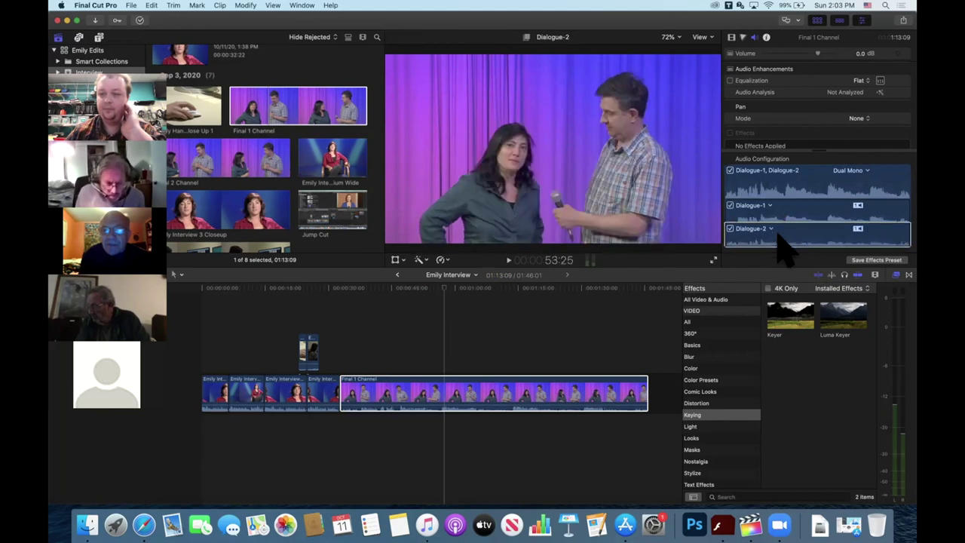
{"action": "left_click", "coordinate": [730, 205]}
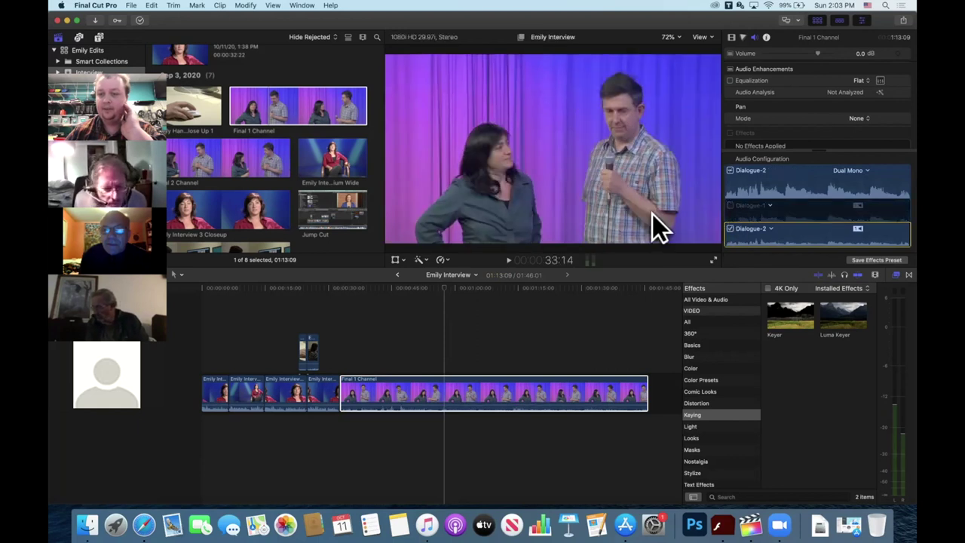
{"action": "key", "text": "space"}
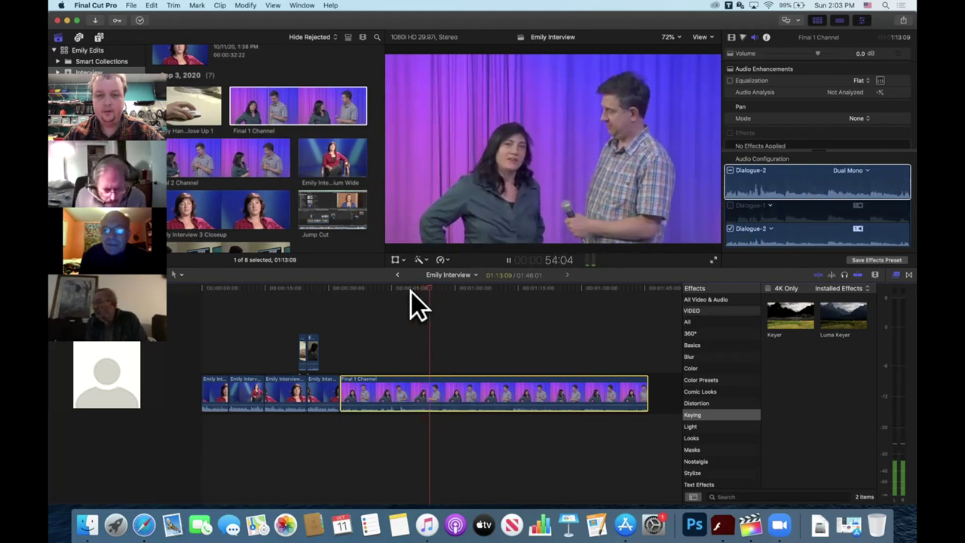
{"action": "left_click", "coordinate": [396, 289]}
{"action": "key", "text": "space"}
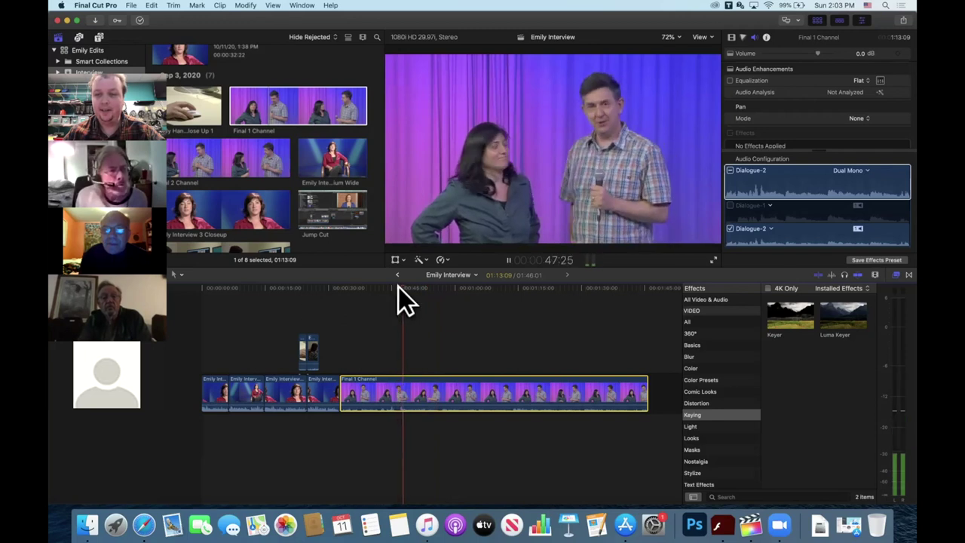
{"action": "left_click", "coordinate": [731, 224]}
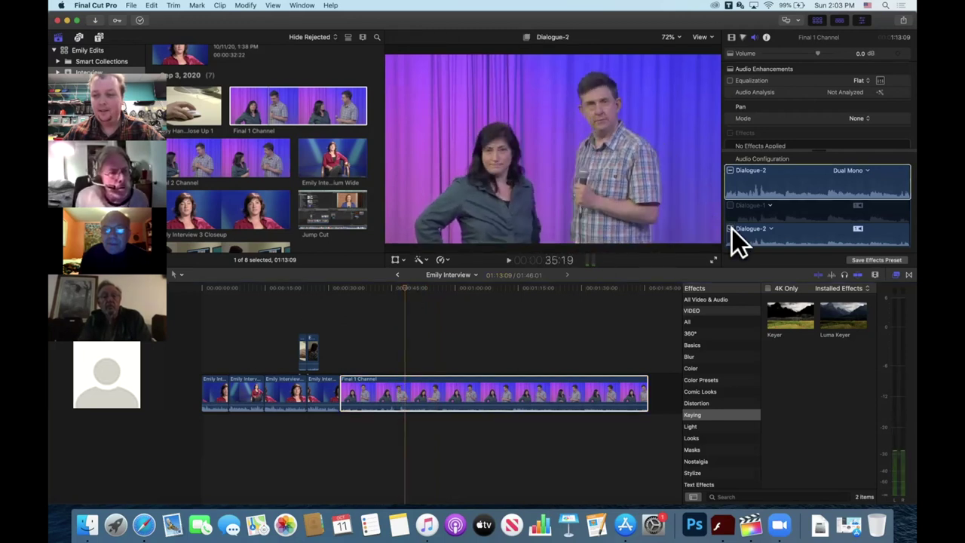
{"action": "left_click", "coordinate": [730, 228]}
{"action": "left_click", "coordinate": [732, 228]}
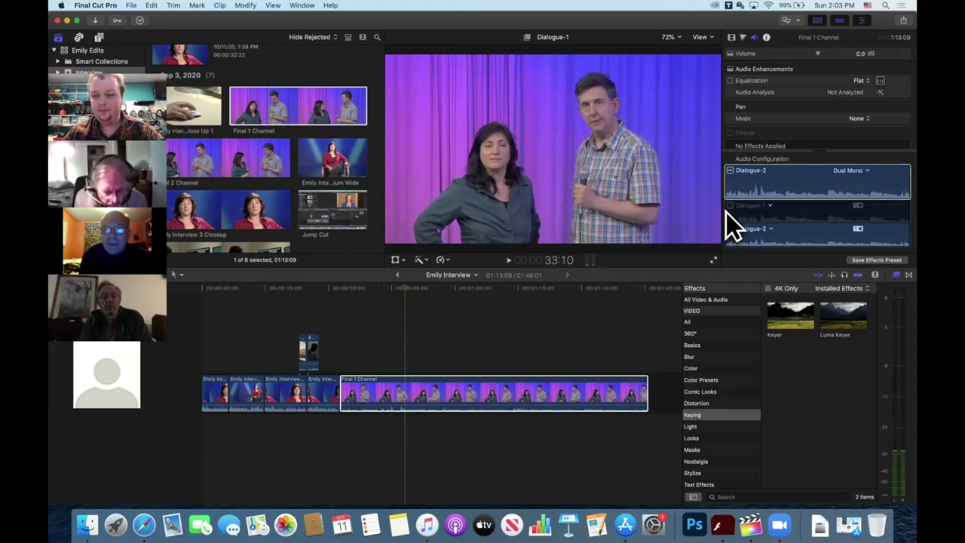
{"action": "left_click", "coordinate": [729, 208]}
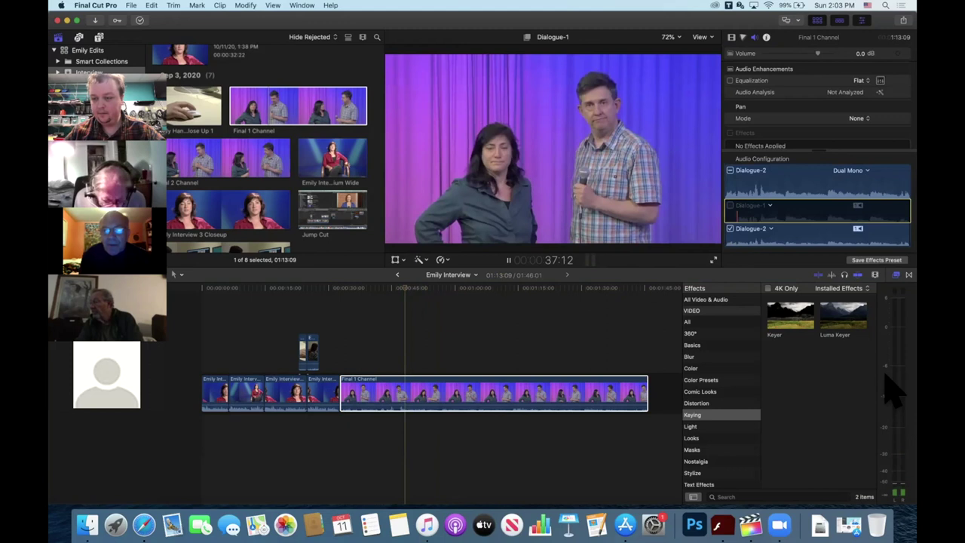
{"action": "key", "text": "space"}
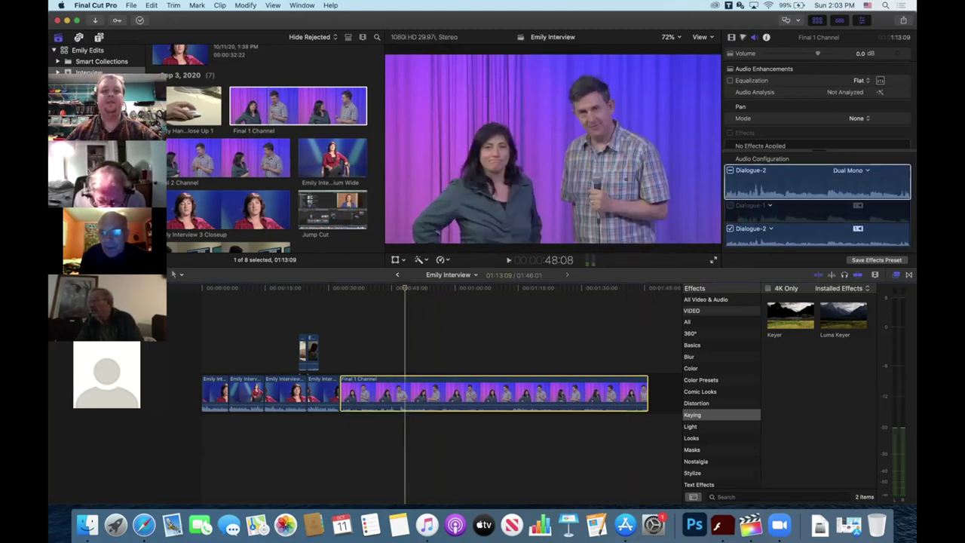
{"action": "left_click", "coordinate": [304, 6]}
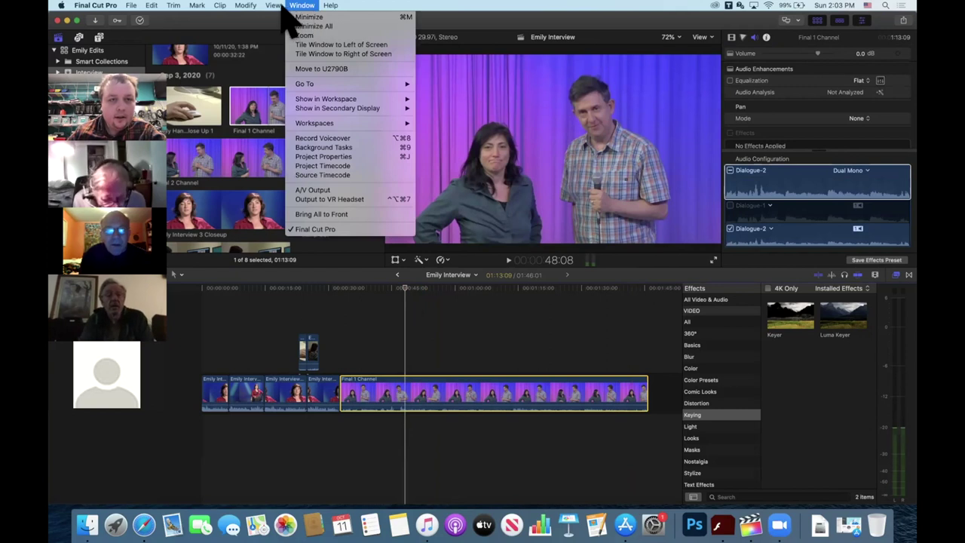
{"action": "mouse_move", "coordinate": [275, 9]}
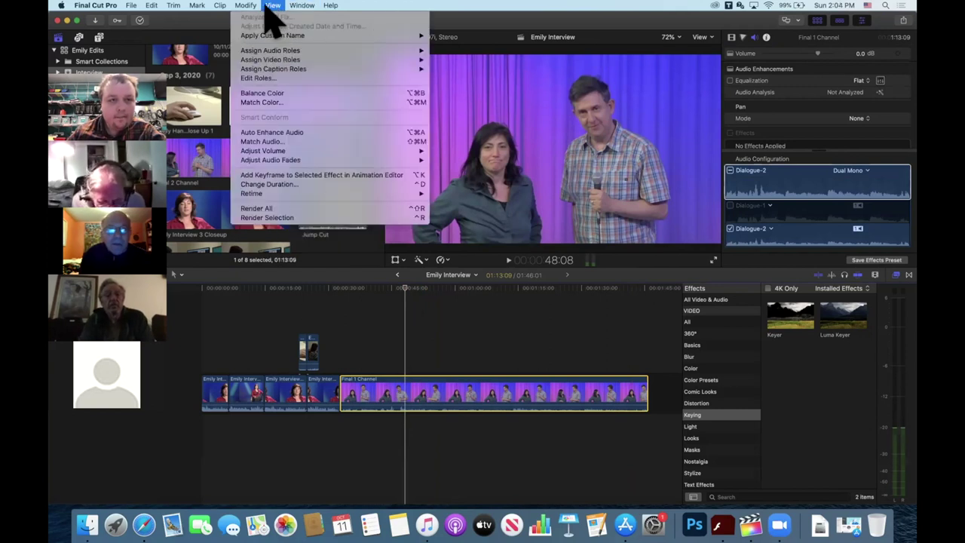
{"action": "mouse_move", "coordinate": [351, 98]}
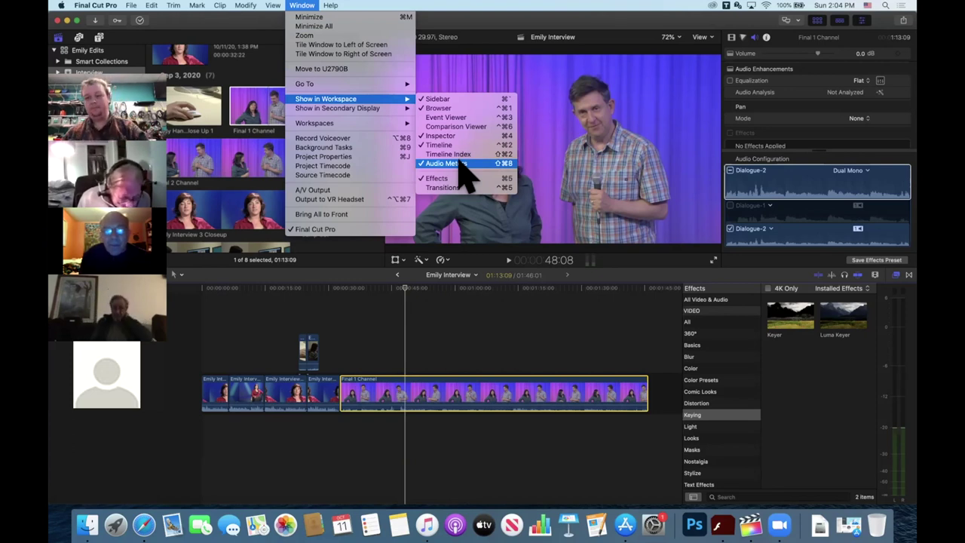
{"action": "left_click", "coordinate": [446, 297]}
{"action": "left_click", "coordinate": [415, 286]}
{"action": "left_click", "coordinate": [401, 289]}
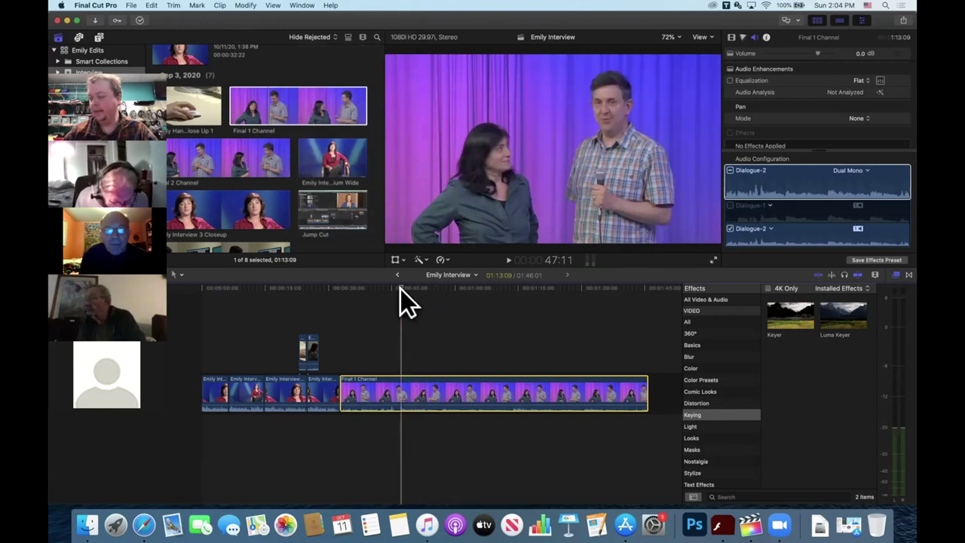
{"action": "key", "text": "space"}
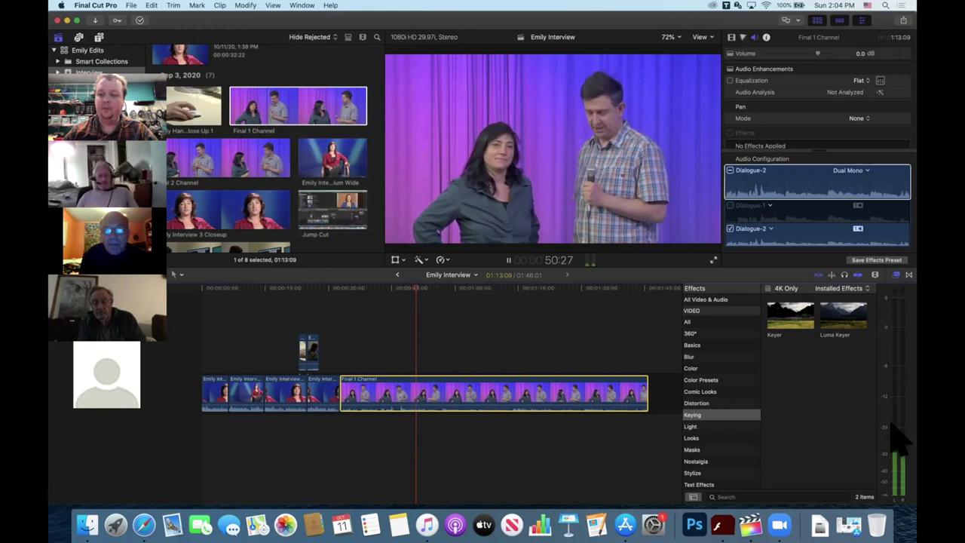
{"action": "key", "text": "space"}
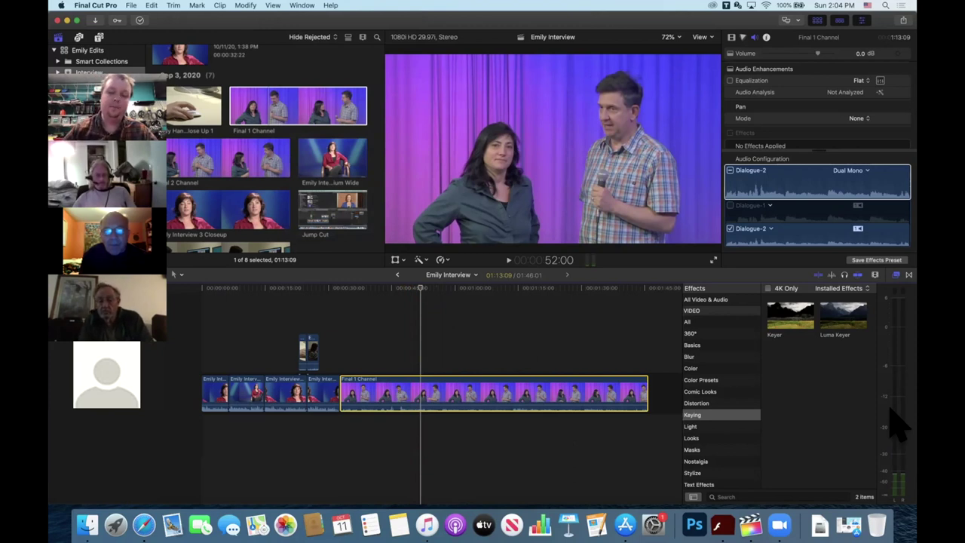
{"action": "key", "text": "space"}
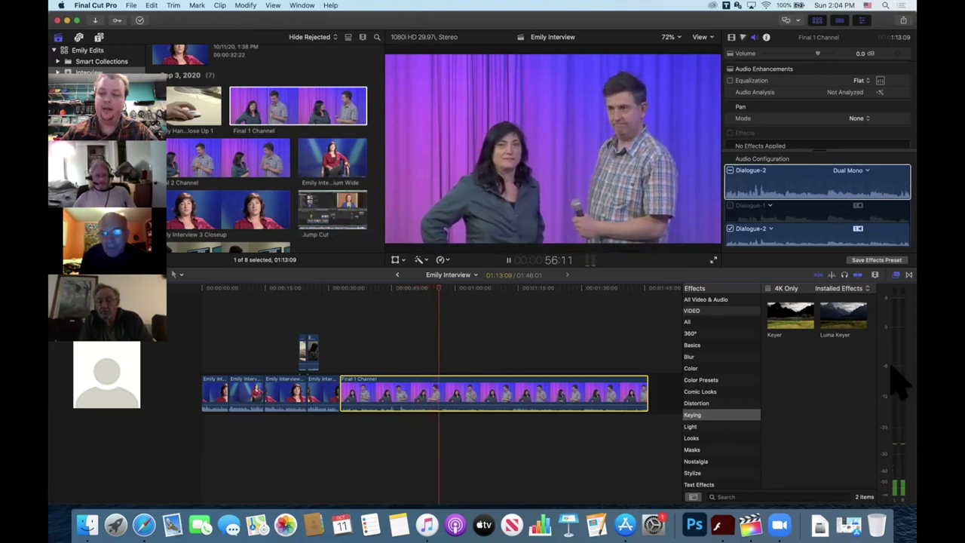
{"action": "key", "text": "space"}
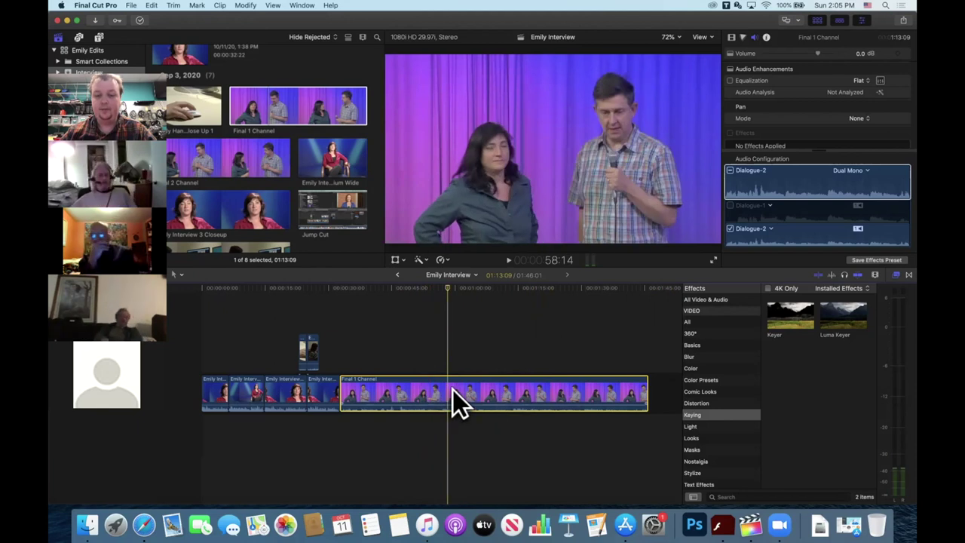
Step: Boost Final 1 Channel's volume to 6 dB and preview it, then raise it to 12 dB and replay
{"action": "left_click", "coordinate": [819, 54]}
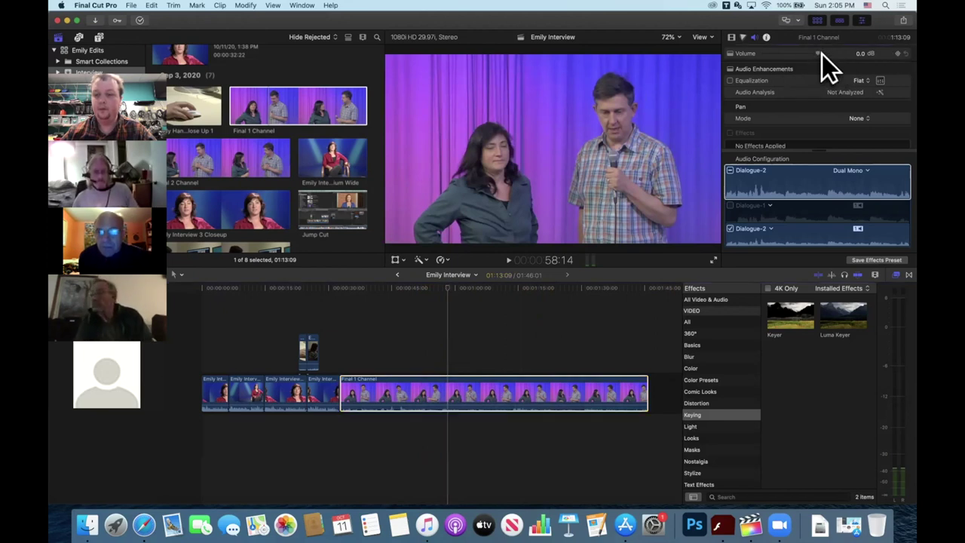
{"action": "left_click_drag", "start_coordinate": [821, 54], "coordinate": [823, 54]}
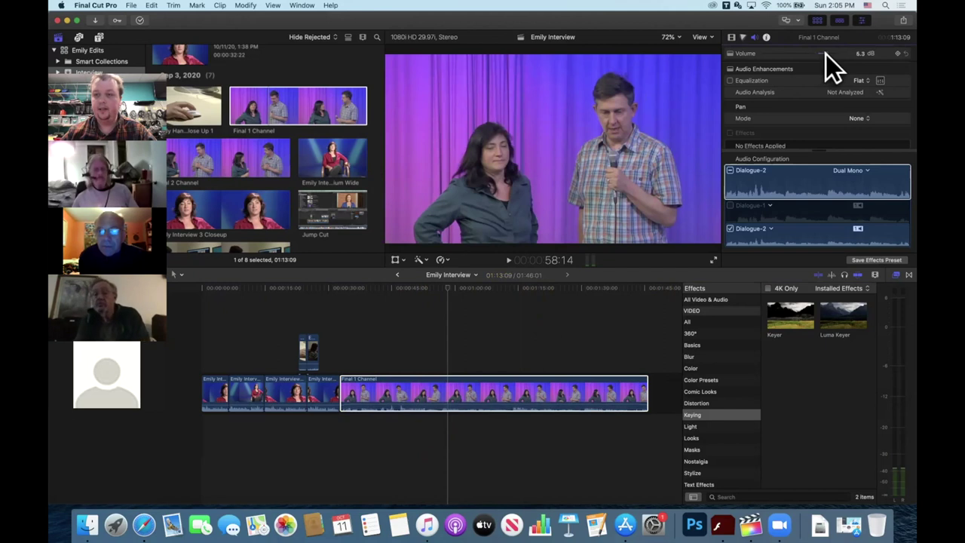
{"action": "key", "text": "space"}
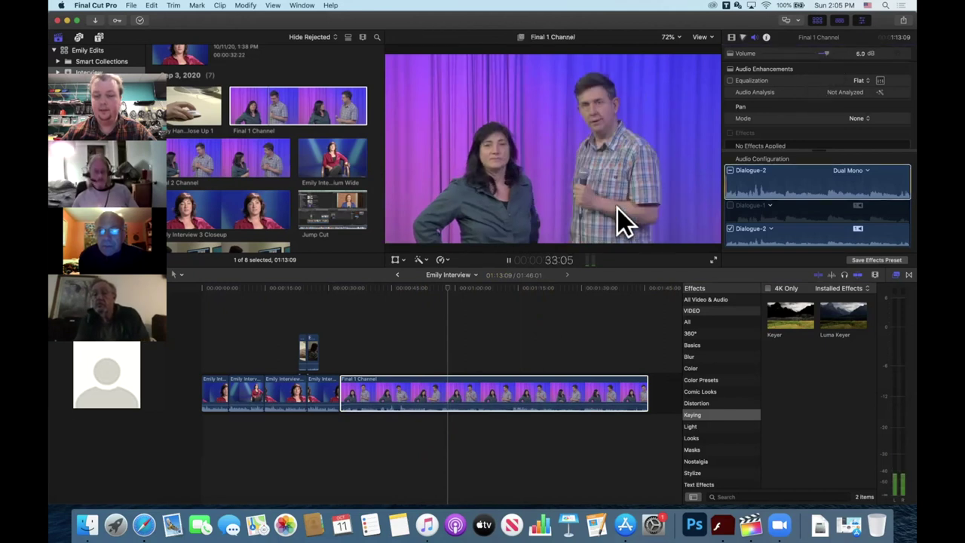
{"action": "left_click", "coordinate": [451, 290]}
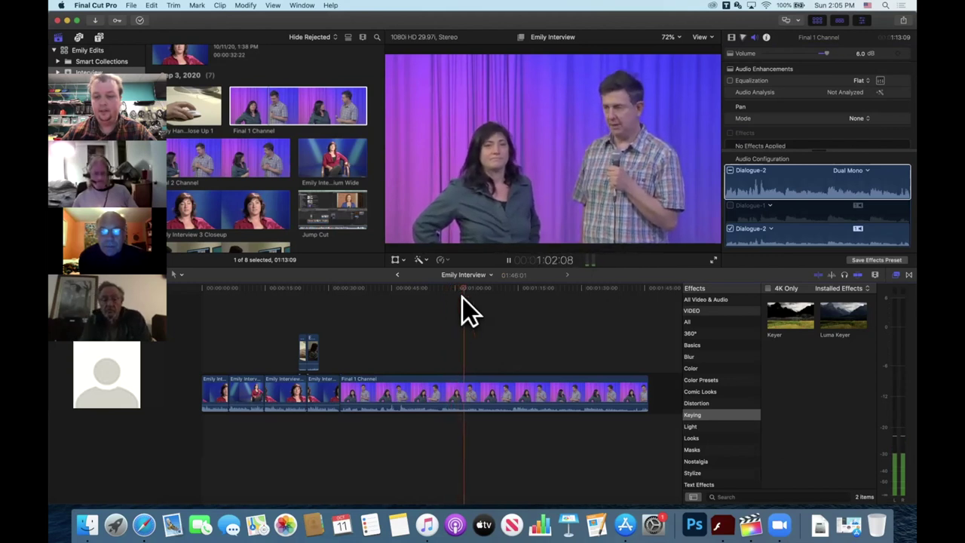
{"action": "left_click", "coordinate": [508, 286]}
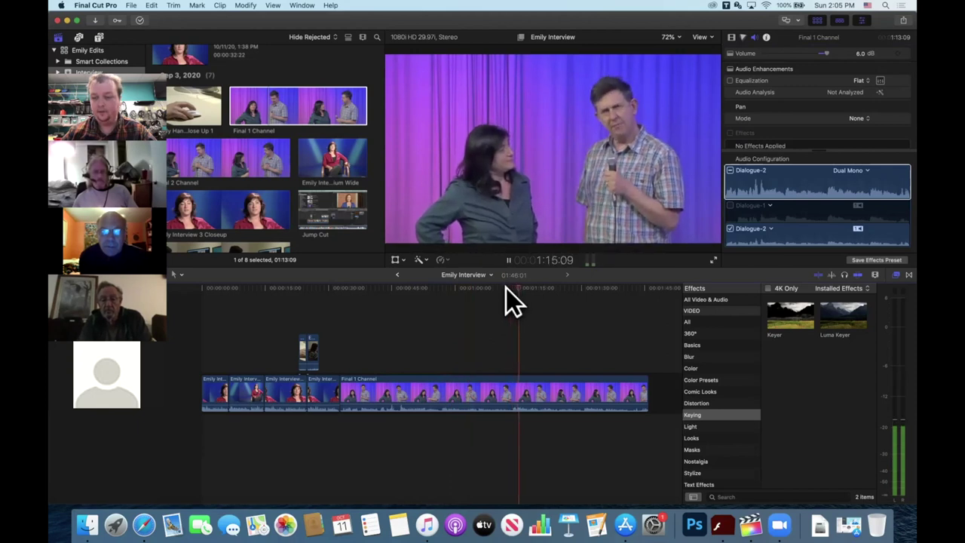
{"action": "left_click", "coordinate": [390, 286]}
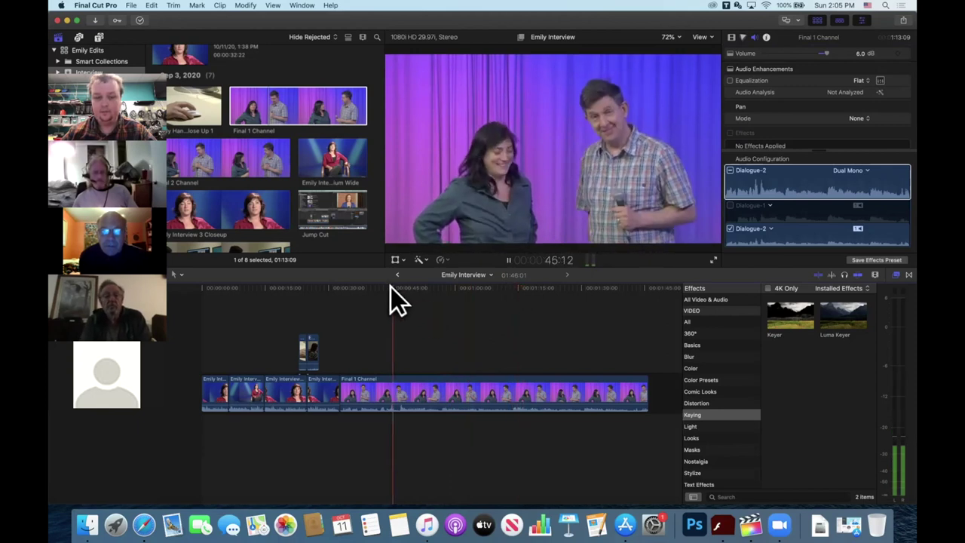
{"action": "key", "text": "space"}
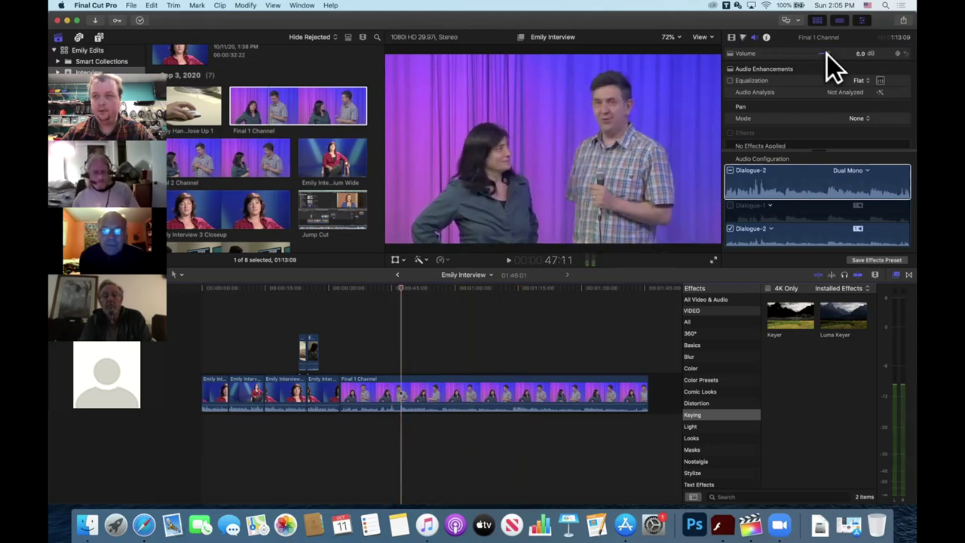
{"action": "left_click_drag", "start_coordinate": [828, 54], "coordinate": [837, 55]}
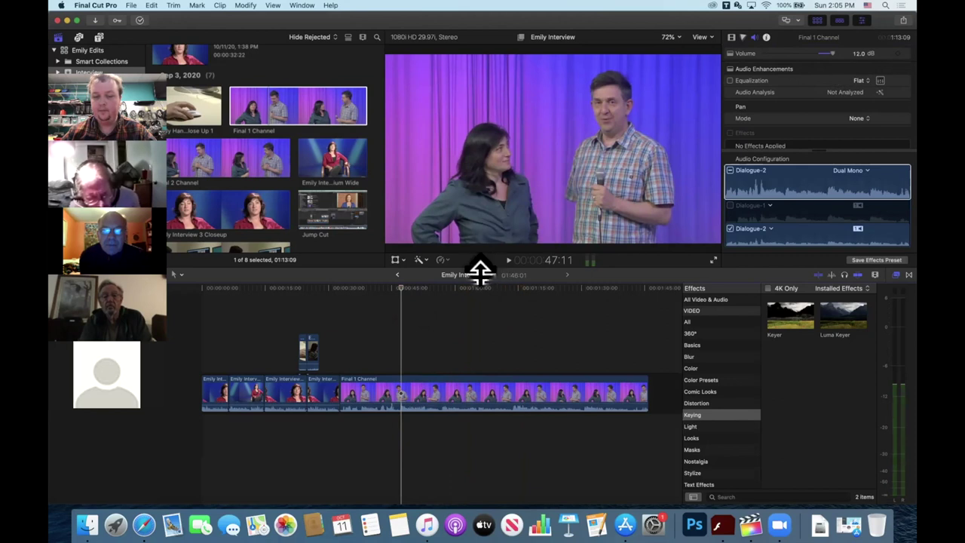
{"action": "key", "text": "space"}
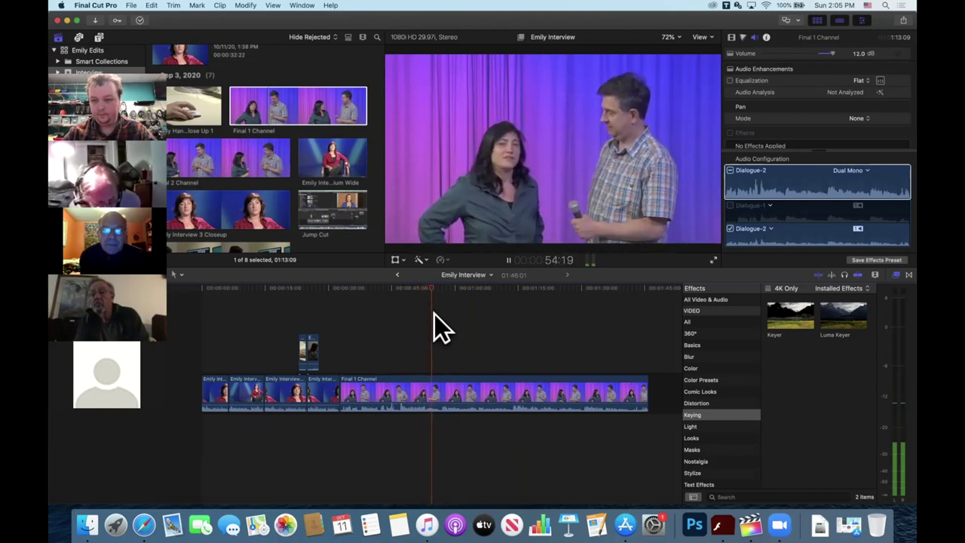
Step: Toggle the Dialogue-1 component off and back on, leaving it enabled
{"action": "key", "text": "space"}
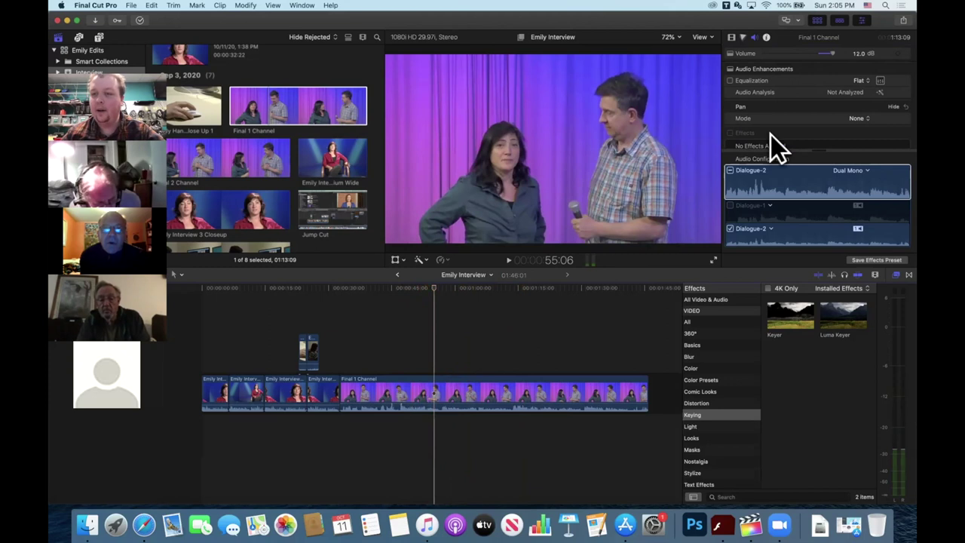
{"action": "left_click", "coordinate": [724, 204]}
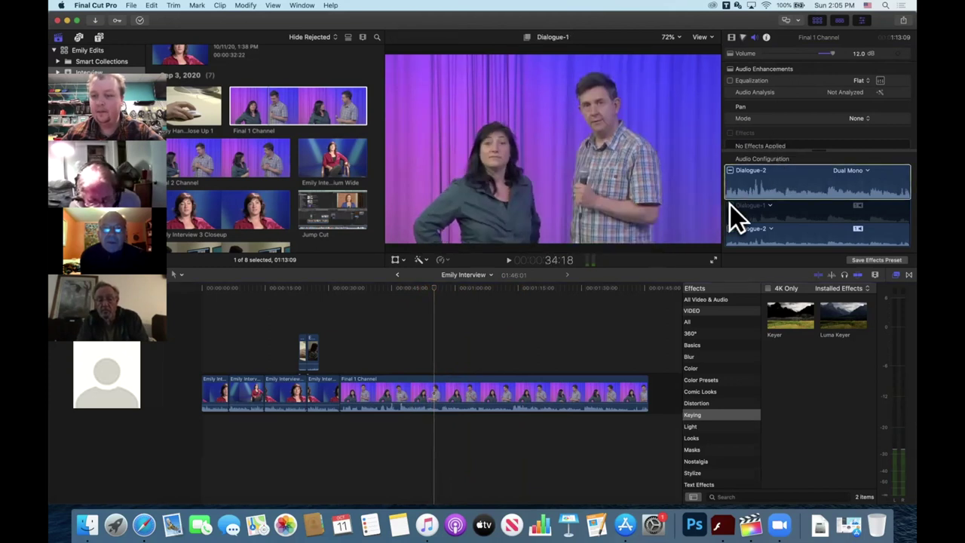
{"action": "left_click", "coordinate": [730, 204]}
{"action": "left_click", "coordinate": [730, 205]}
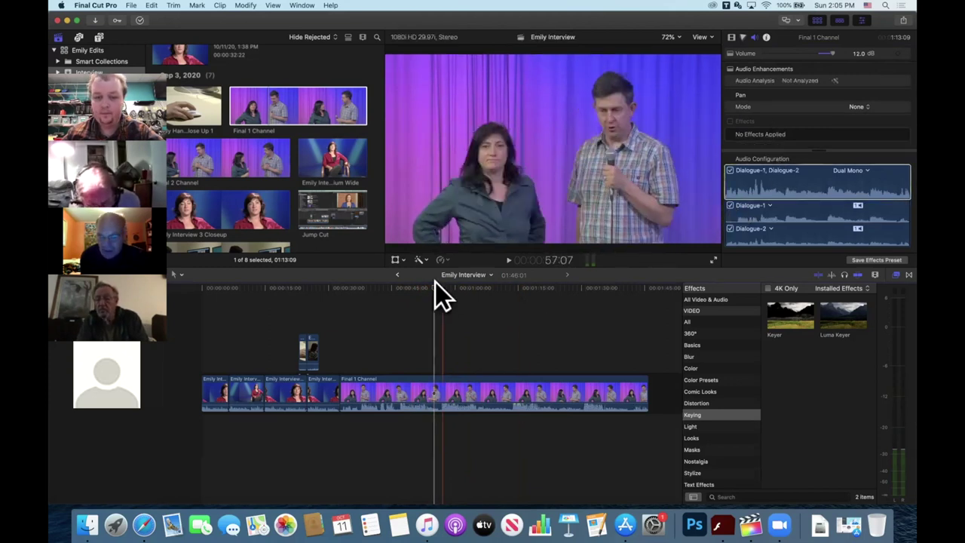
{"action": "left_click", "coordinate": [733, 204]}
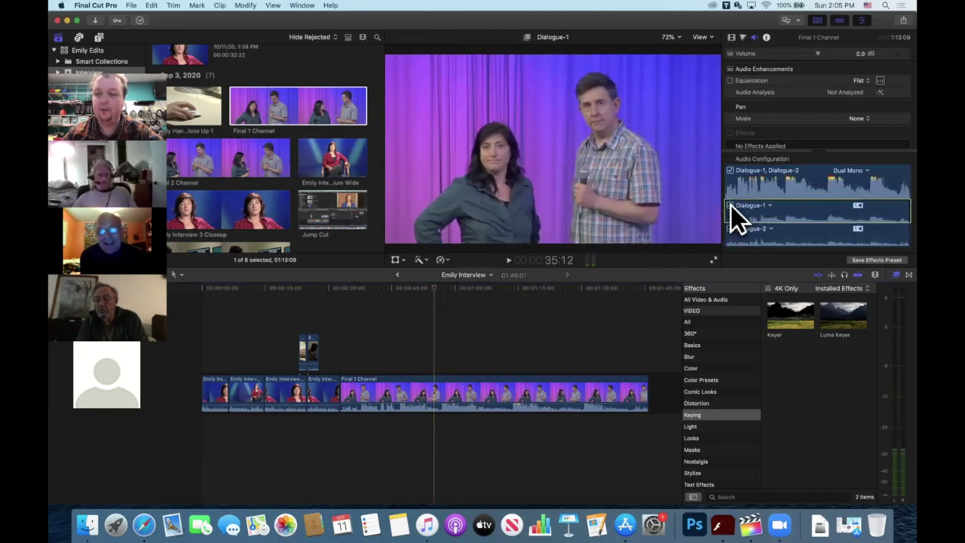
{"action": "left_click", "coordinate": [731, 205]}
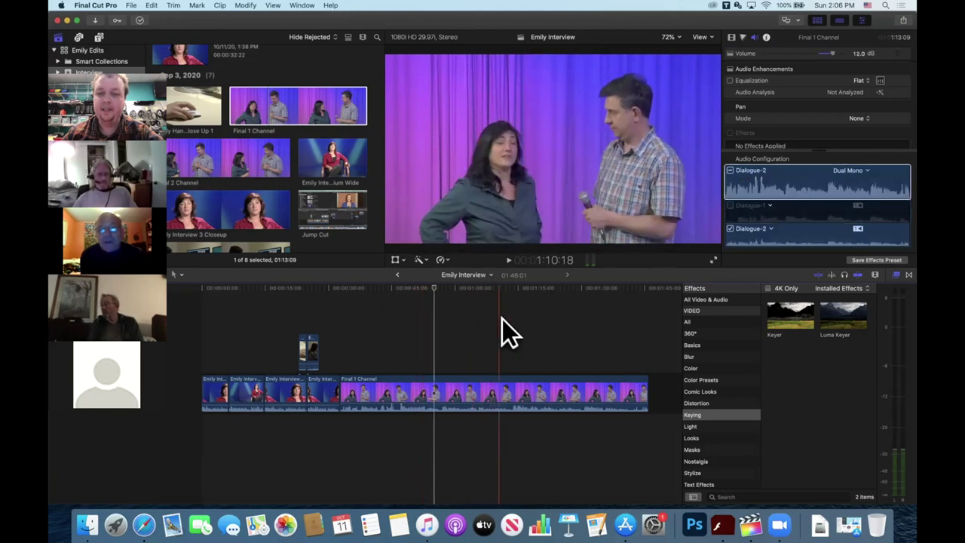
{"action": "left_click", "coordinate": [729, 205]}
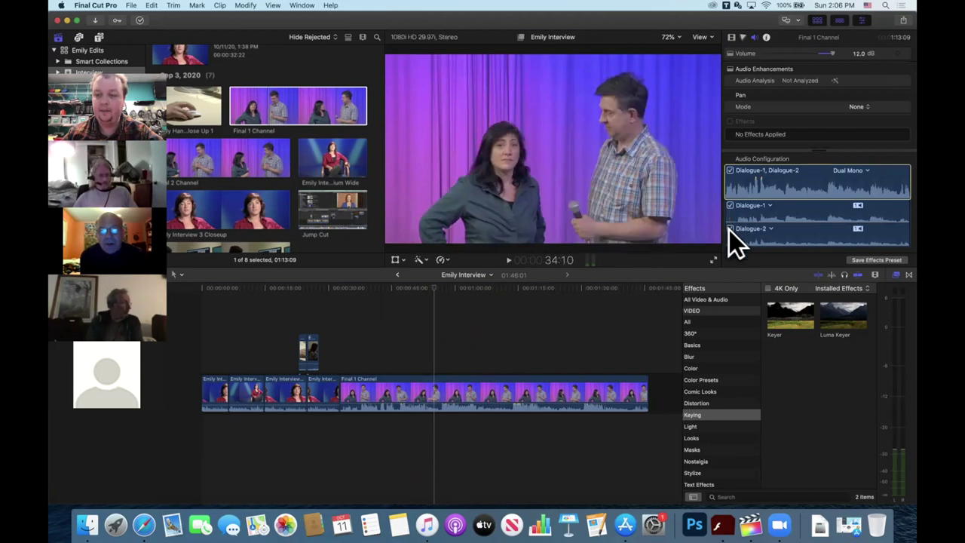
Step: Turn off Dialogue-2 so only Dialogue-1 is heard, then play and move the playhead later
{"action": "left_click", "coordinate": [729, 230]}
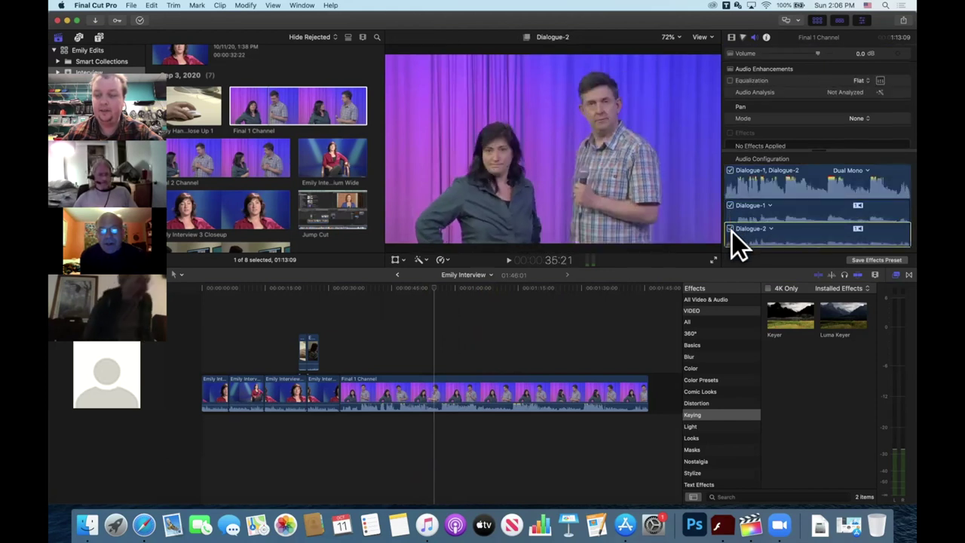
{"action": "left_click", "coordinate": [730, 229]}
{"action": "left_click", "coordinate": [731, 230]}
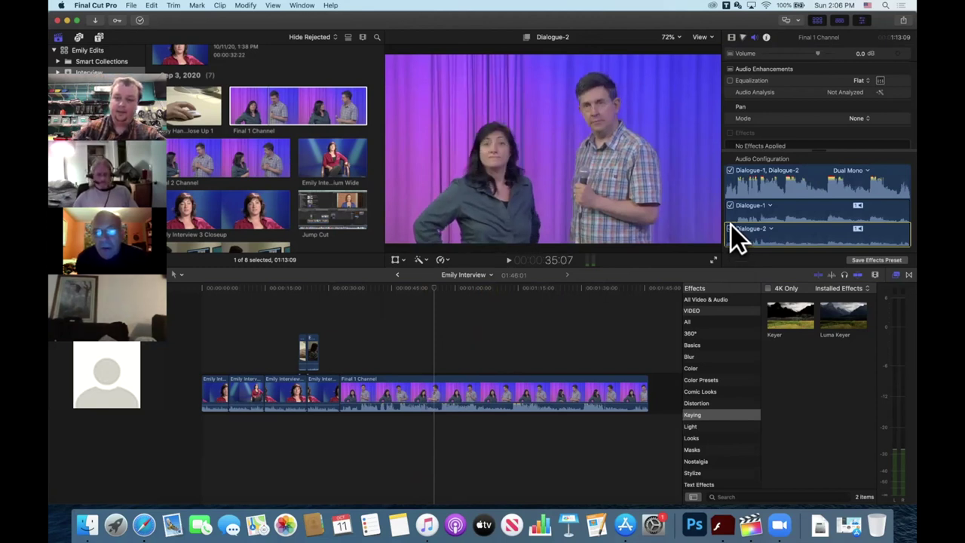
{"action": "left_click", "coordinate": [731, 225]}
{"action": "key", "text": "space"}
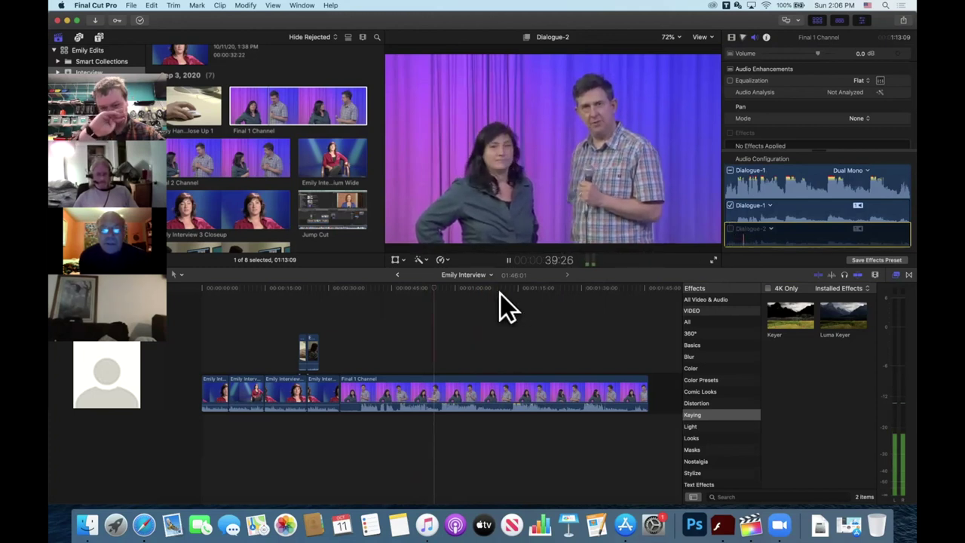
{"action": "left_click", "coordinate": [445, 287]}
{"action": "left_click", "coordinate": [442, 288]}
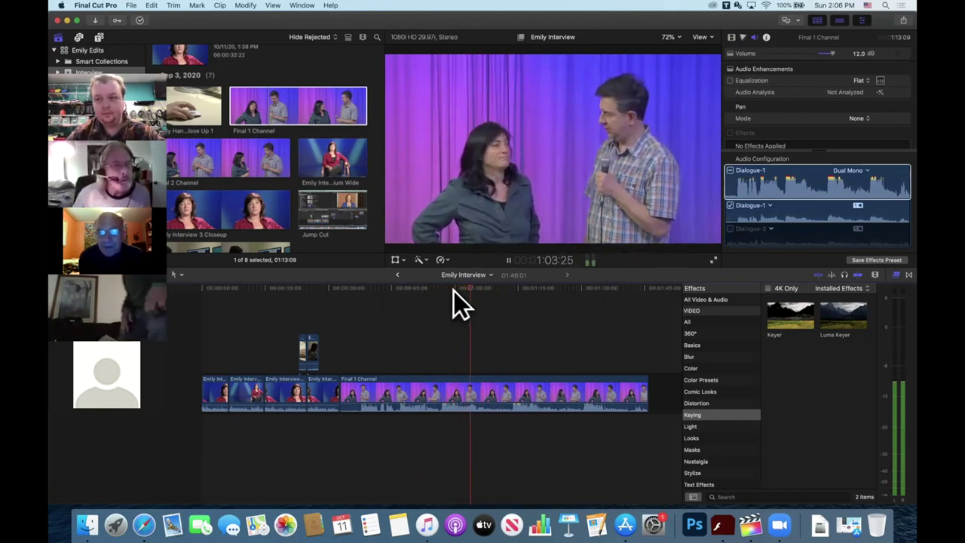
{"action": "key", "text": "space"}
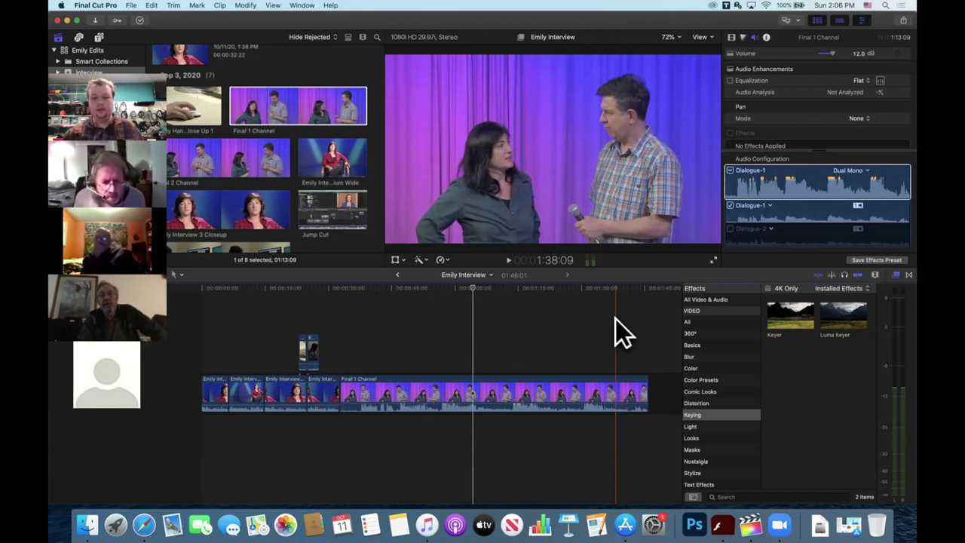
{"action": "left_click", "coordinate": [508, 380]}
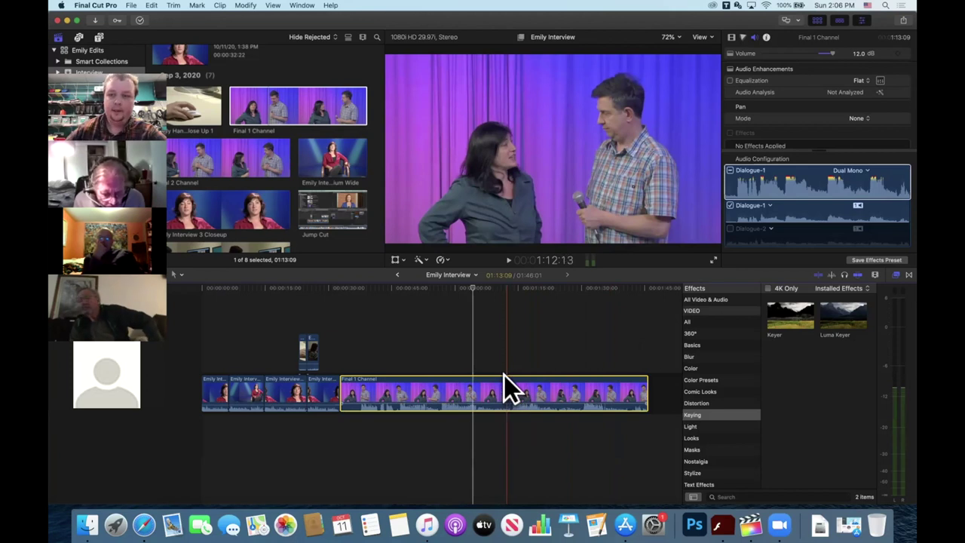
{"action": "left_click", "coordinate": [734, 211]}
{"action": "left_click", "coordinate": [730, 235]}
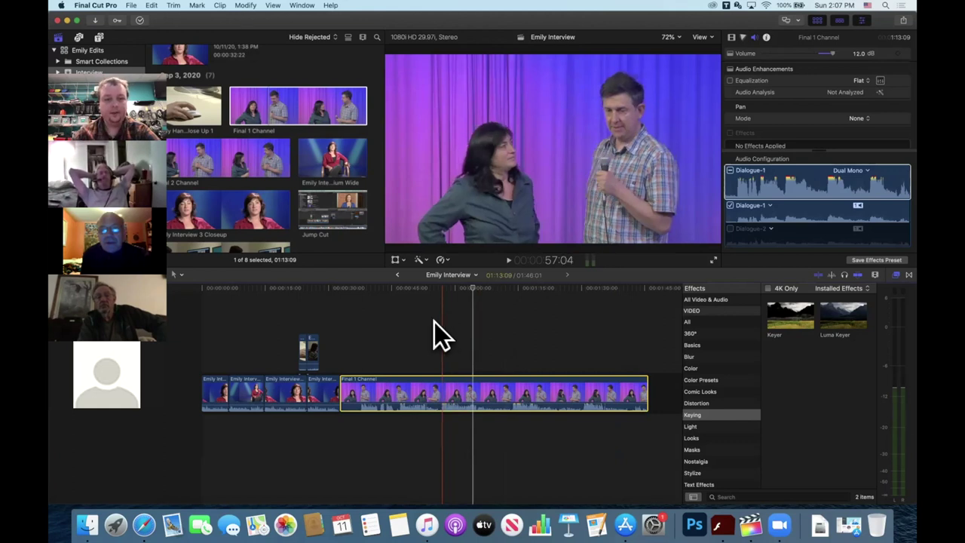
Step: Add Final 2 Channel to the end of the timeline, extending the edit to 02:52:29
{"action": "scroll", "coordinate": [386, 305], "scroll_direction": "right", "scroll_amount": 5}
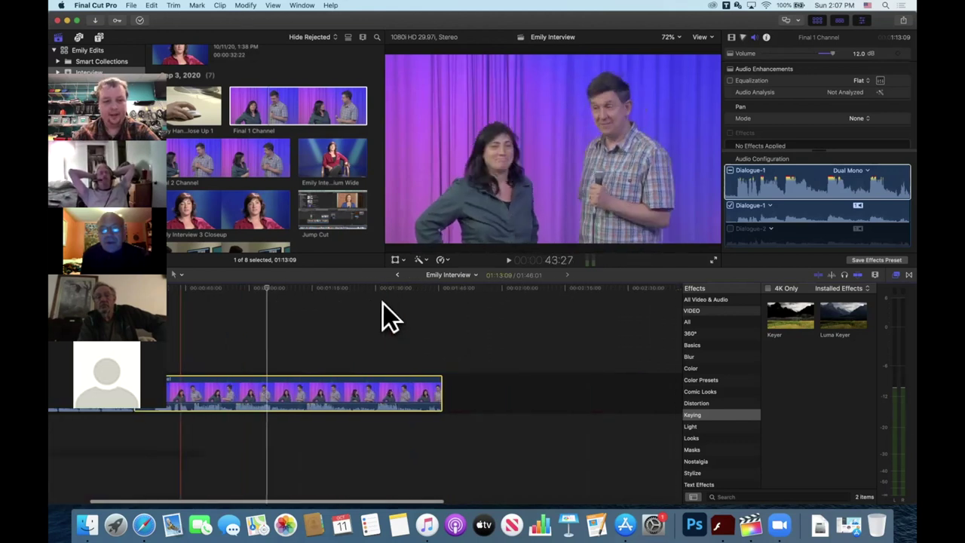
{"action": "left_click", "coordinate": [256, 163]}
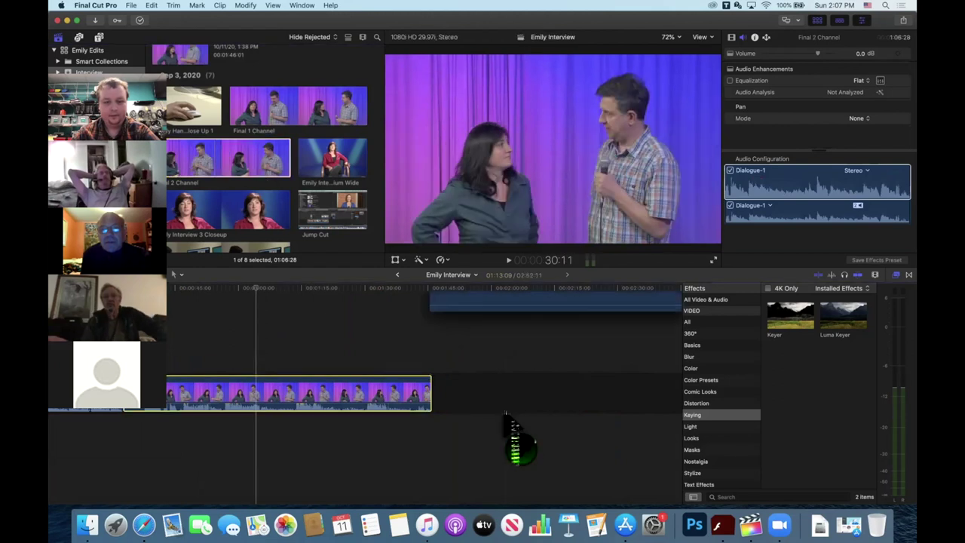
{"action": "left_click_drag", "start_coordinate": [253, 166], "coordinate": [480, 374]}
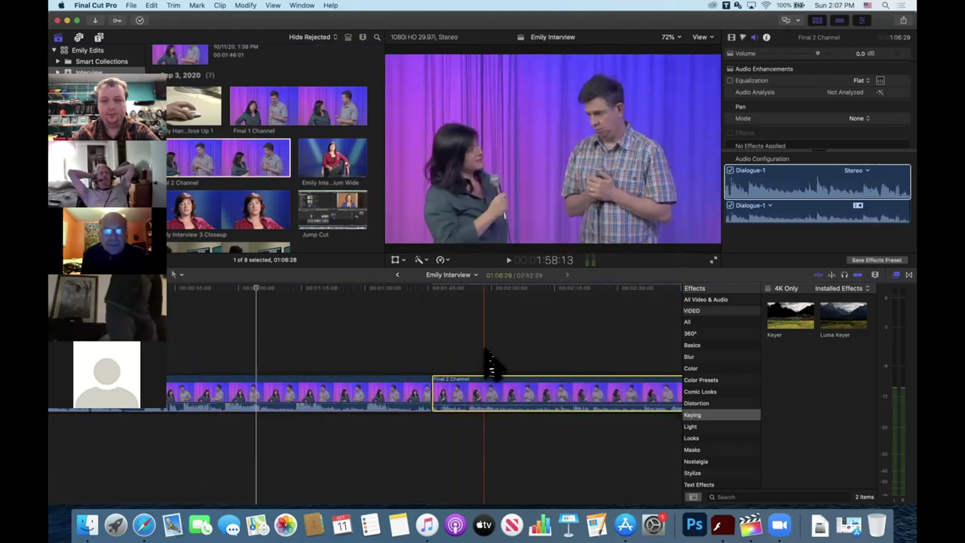
Step: Play part of Final 2 Channel, then move the playhead back to 1:49:00
{"action": "left_click", "coordinate": [466, 363]}
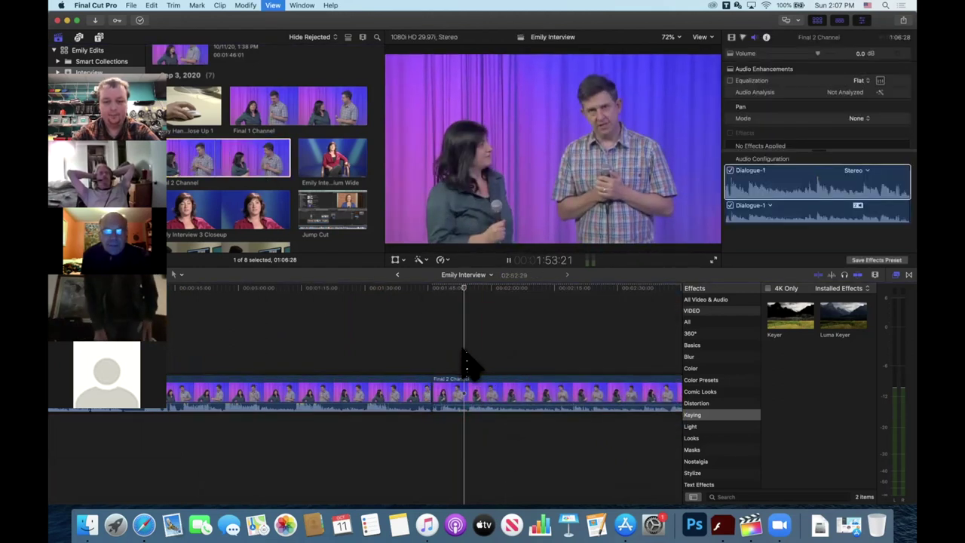
{"action": "key", "text": "space"}
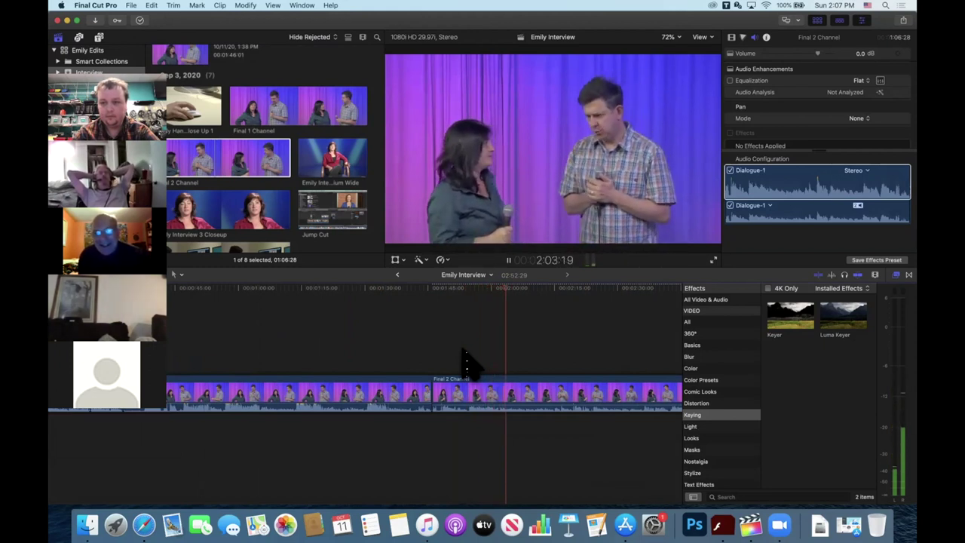
{"action": "key", "text": "space"}
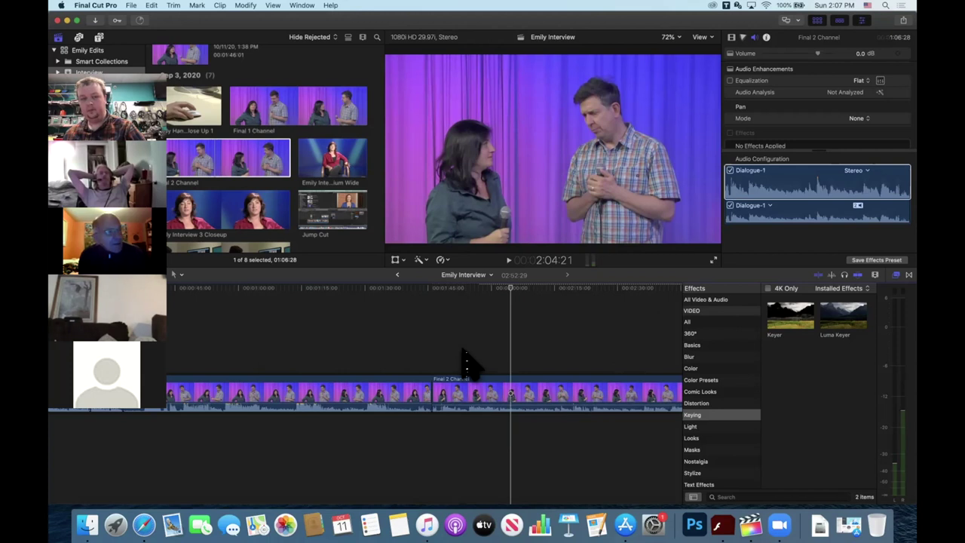
{"action": "left_click", "coordinate": [462, 334]}
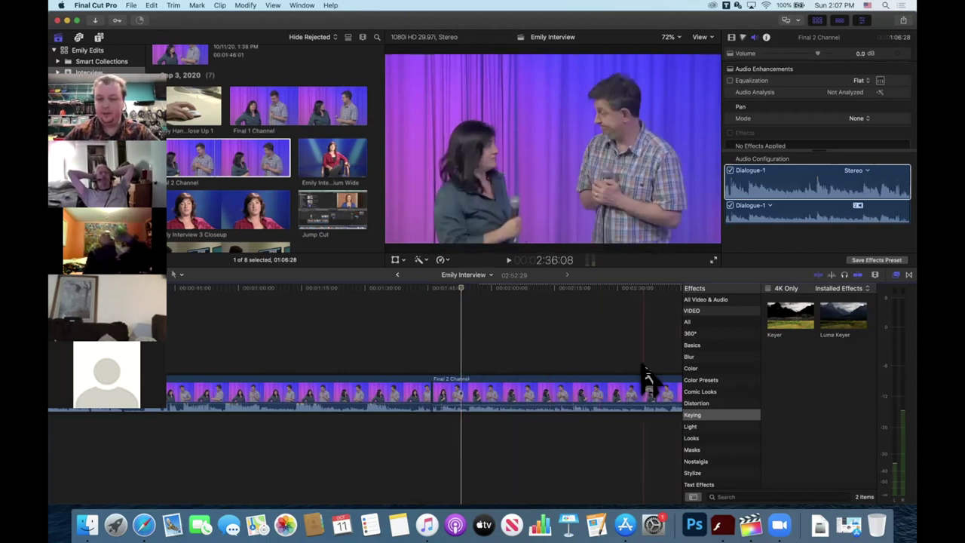
{"action": "left_click", "coordinate": [451, 298]}
{"action": "left_click", "coordinate": [444, 296]}
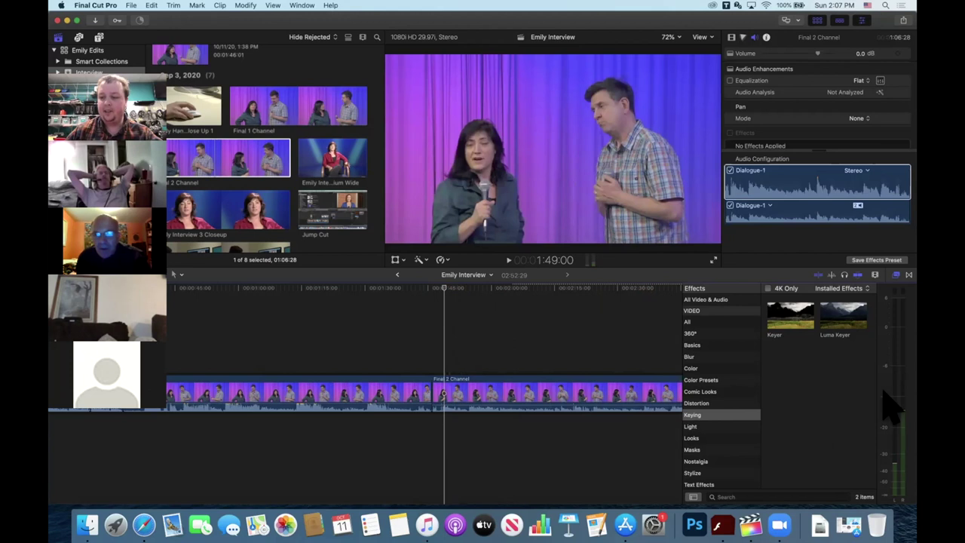
{"action": "key", "text": "space"}
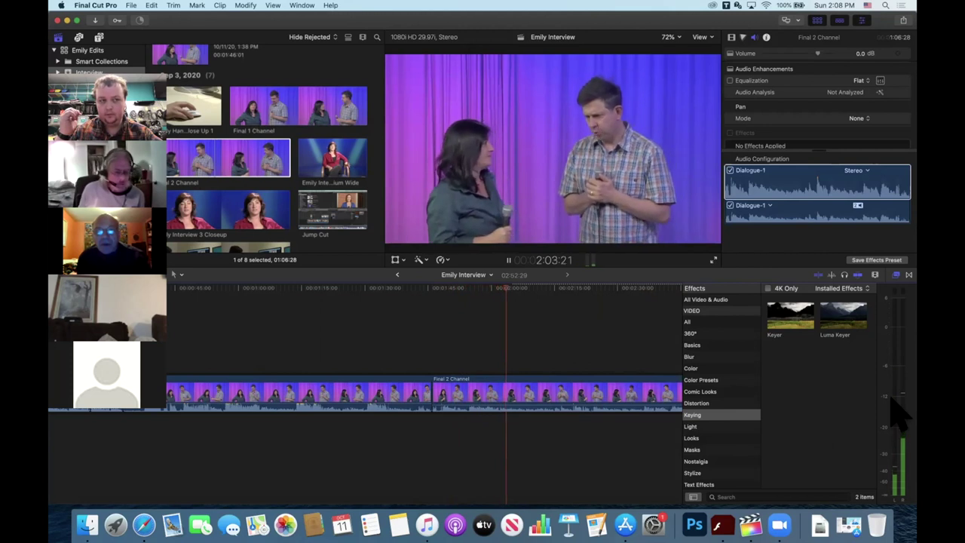
{"action": "key", "text": "space"}
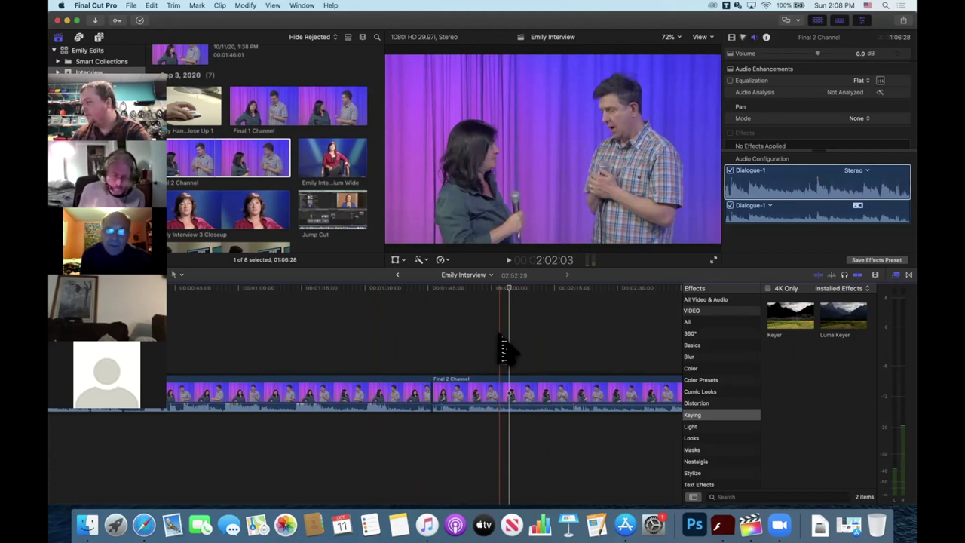
{"action": "left_click", "coordinate": [373, 383]}
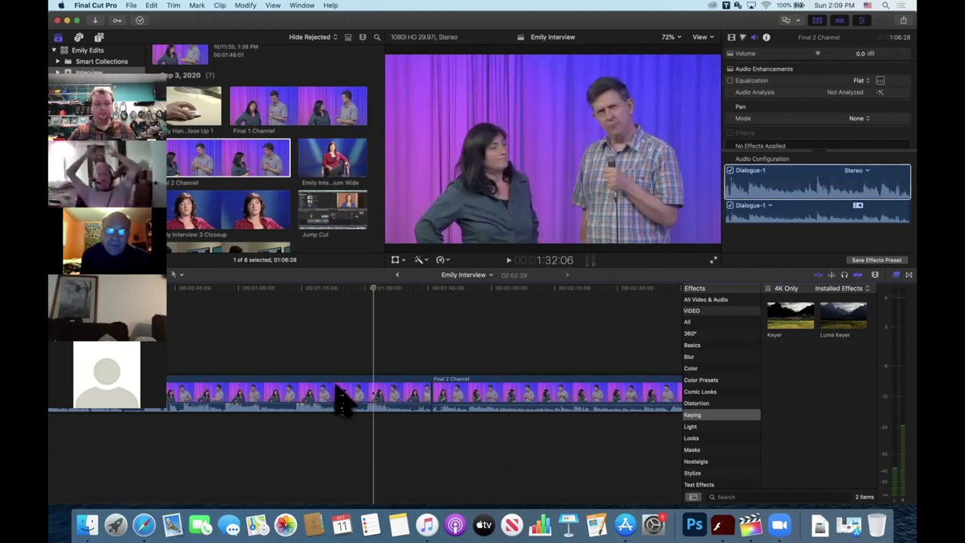
{"action": "left_click", "coordinate": [460, 403]}
{"action": "scroll", "coordinate": [458, 408], "scroll_direction": "right", "scroll_amount": 3}
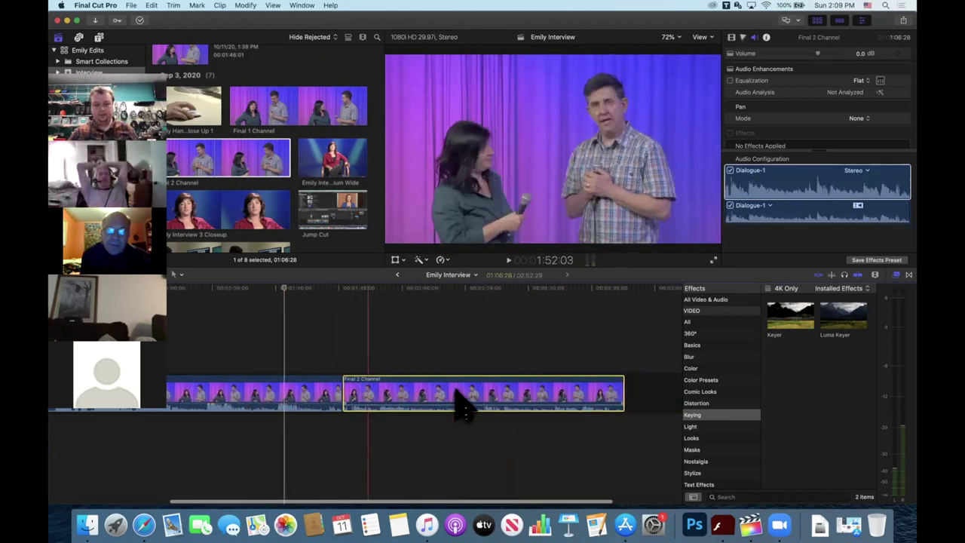
{"action": "left_click", "coordinate": [372, 345]}
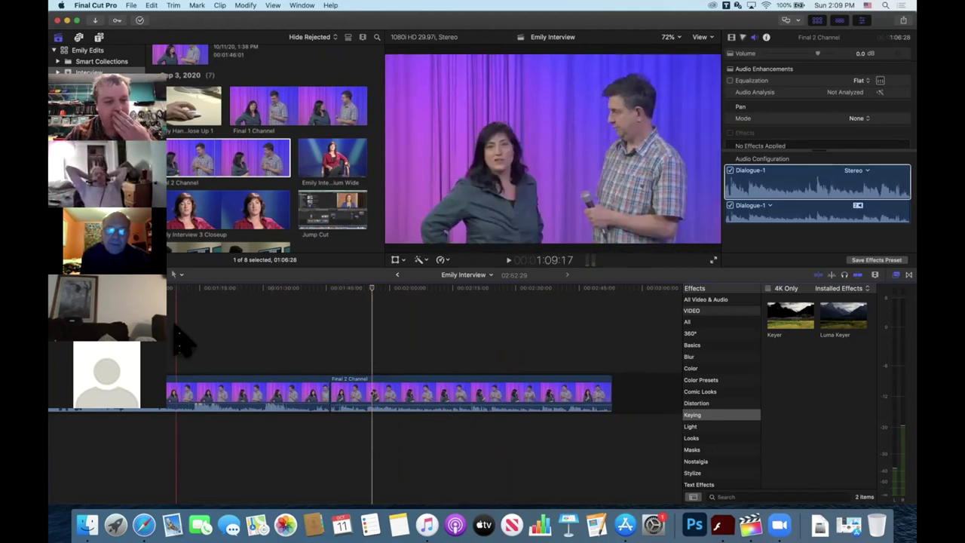
{"action": "left_click", "coordinate": [354, 332]}
{"action": "left_click", "coordinate": [402, 384]}
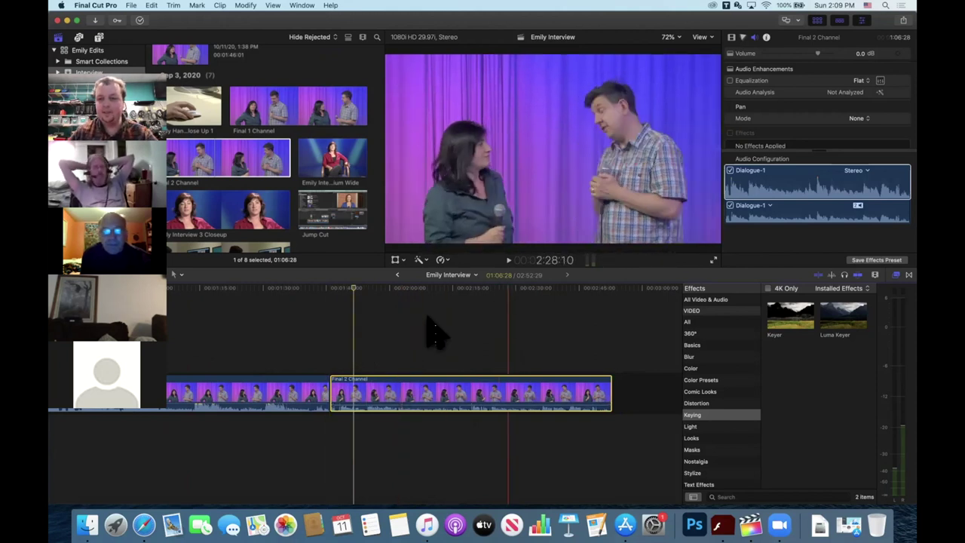
{"action": "left_click", "coordinate": [369, 331]}
{"action": "key", "text": "space"}
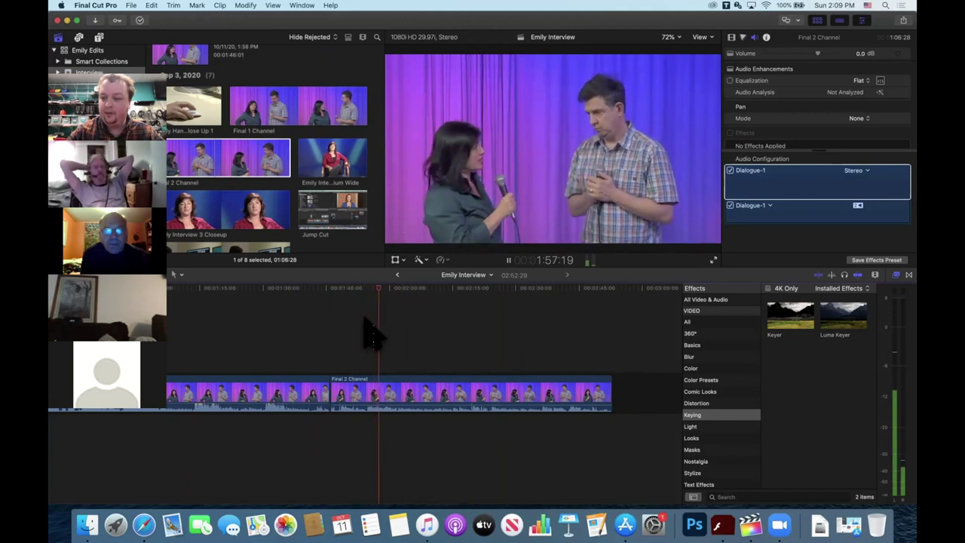
{"action": "key", "text": "space"}
{"action": "key", "text": "space"}
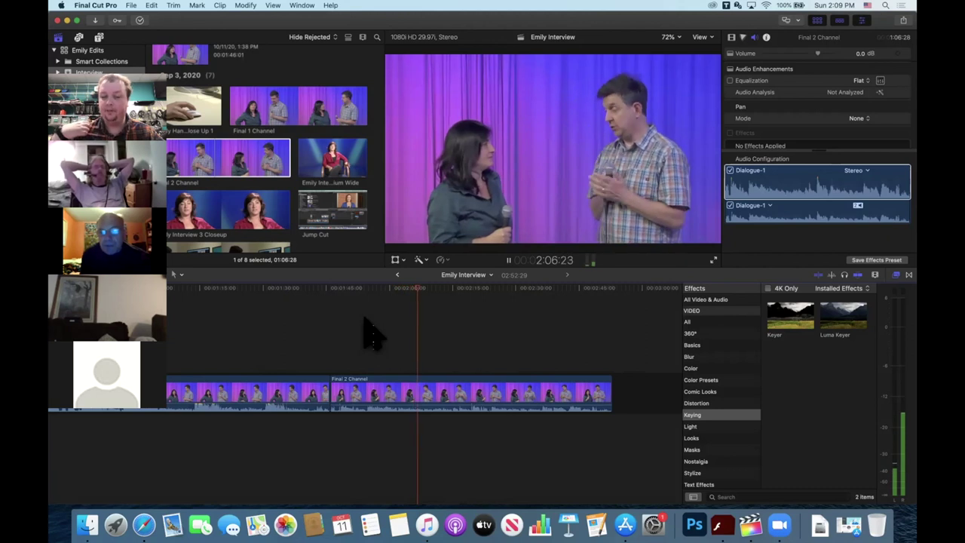
{"action": "key", "text": "space"}
{"action": "left_click", "coordinate": [426, 399]}
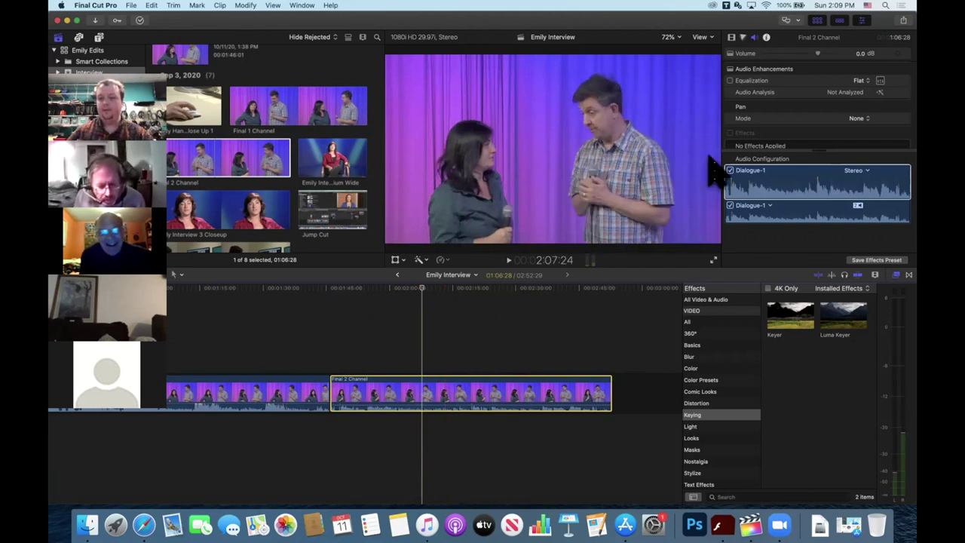
Step: Change Final 2 Channel's Dialogue-1 configuration from Stereo to Dual Mono and inspect the Dialogue-1 component
{"action": "left_click", "coordinate": [866, 172]}
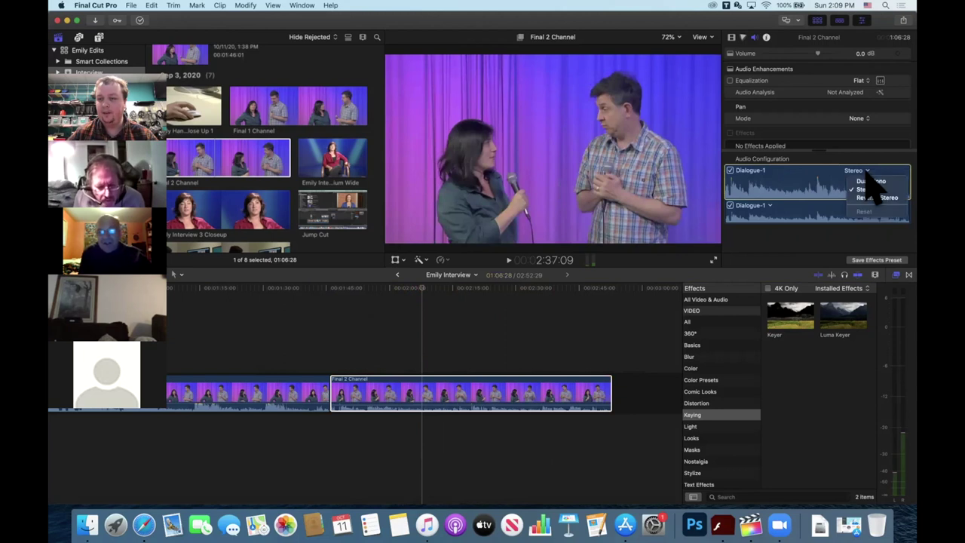
{"action": "left_click", "coordinate": [868, 181]}
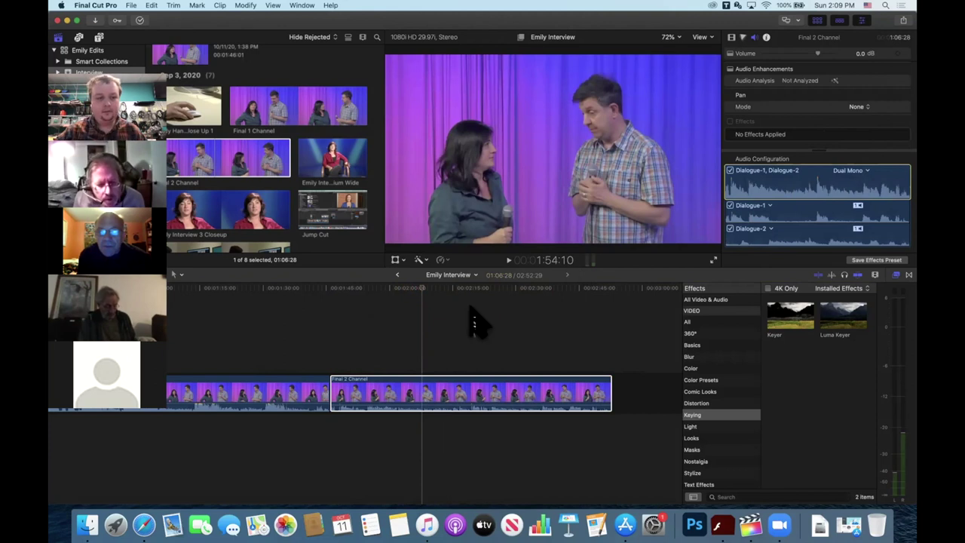
{"action": "left_click", "coordinate": [790, 219]}
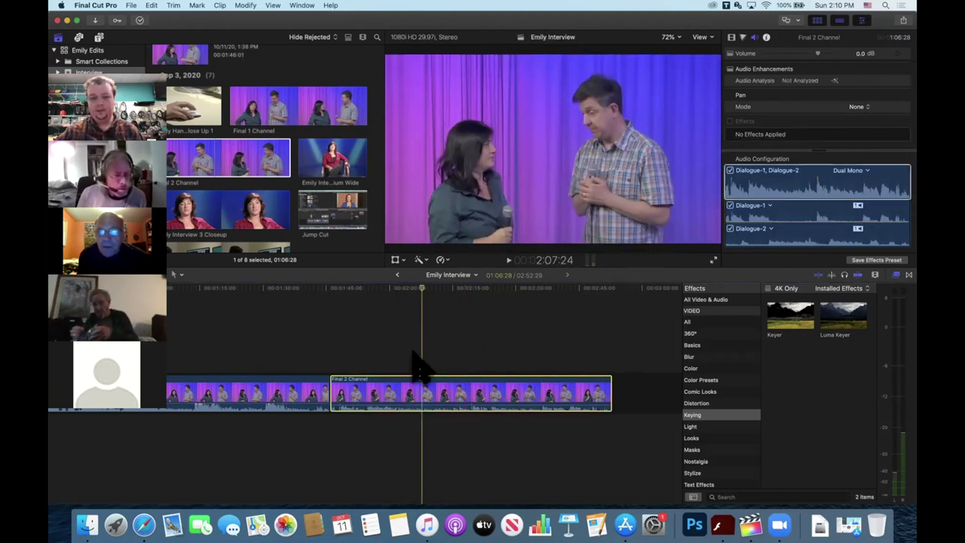
{"action": "key", "text": "s"}
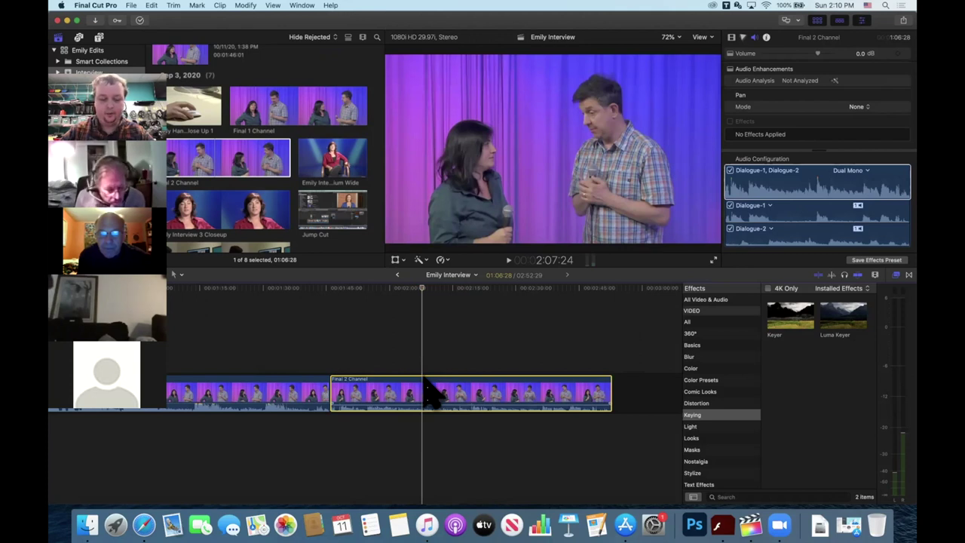
Step: Expand the Final 2 Channel clip's audio components, then bring up the timeline's Clip Appearance settings
{"action": "right_click", "coordinate": [424, 383]}
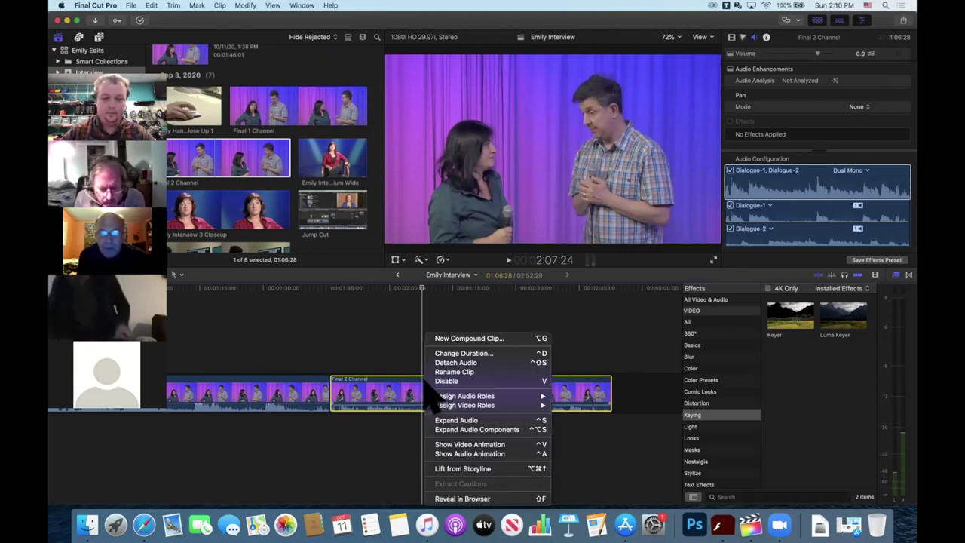
{"action": "left_click", "coordinate": [468, 429]}
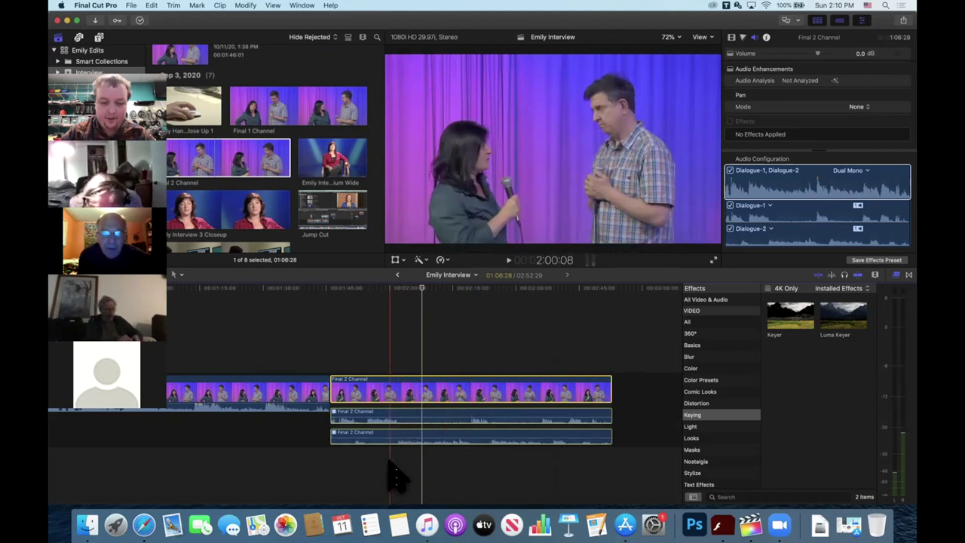
{"action": "left_click", "coordinate": [875, 276]}
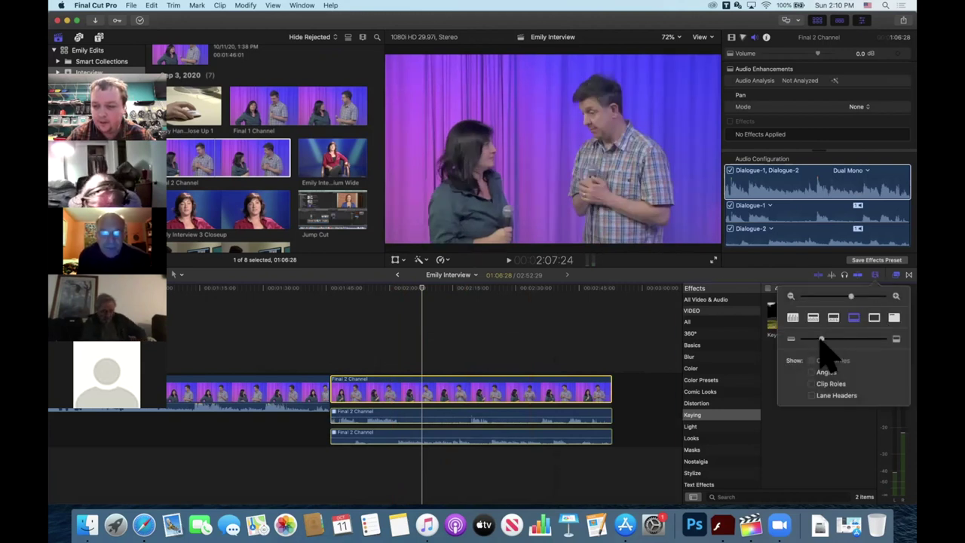
Step: Increase the timeline clip height so Final 2 Channel's two audio lanes show larger waveforms
{"action": "left_click_drag", "start_coordinate": [827, 339], "coordinate": [872, 341]}
{"action": "scroll", "coordinate": [554, 366], "scroll_direction": "down", "scroll_amount": 2}
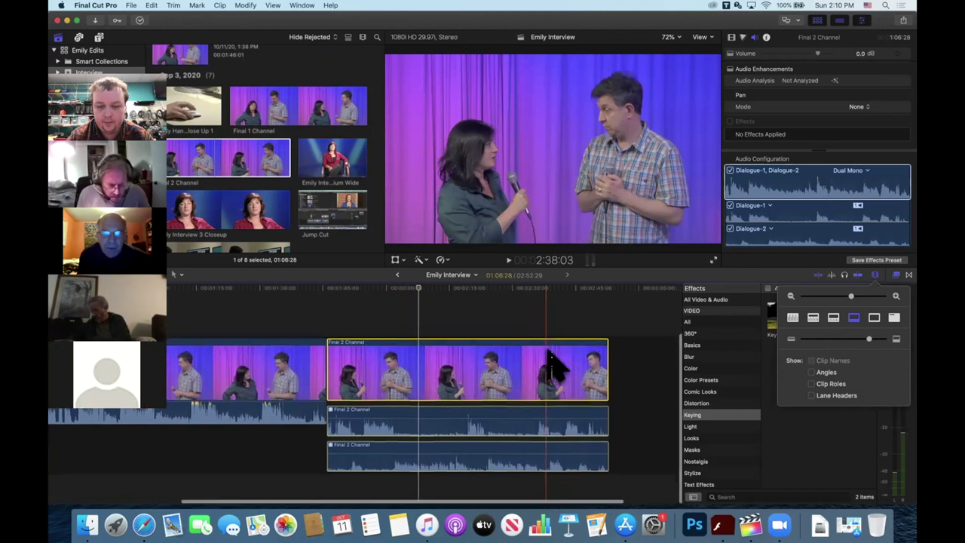
{"action": "scroll", "coordinate": [527, 373], "scroll_direction": "right", "scroll_amount": 2}
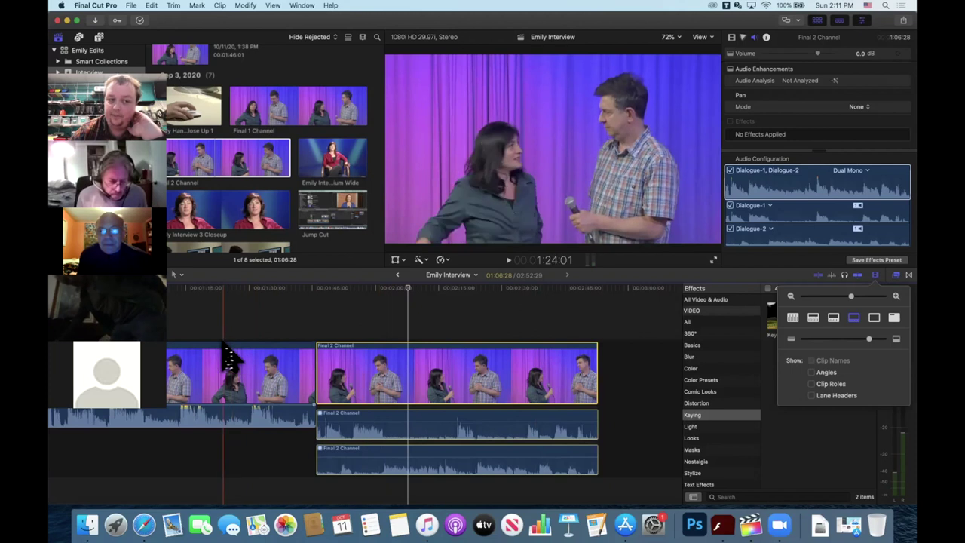
Step: Dismiss Clip Appearance, place the playhead just before two minutes, and play the Final 2 Channel section twice
{"action": "left_click", "coordinate": [377, 359]}
{"action": "left_click", "coordinate": [365, 323]}
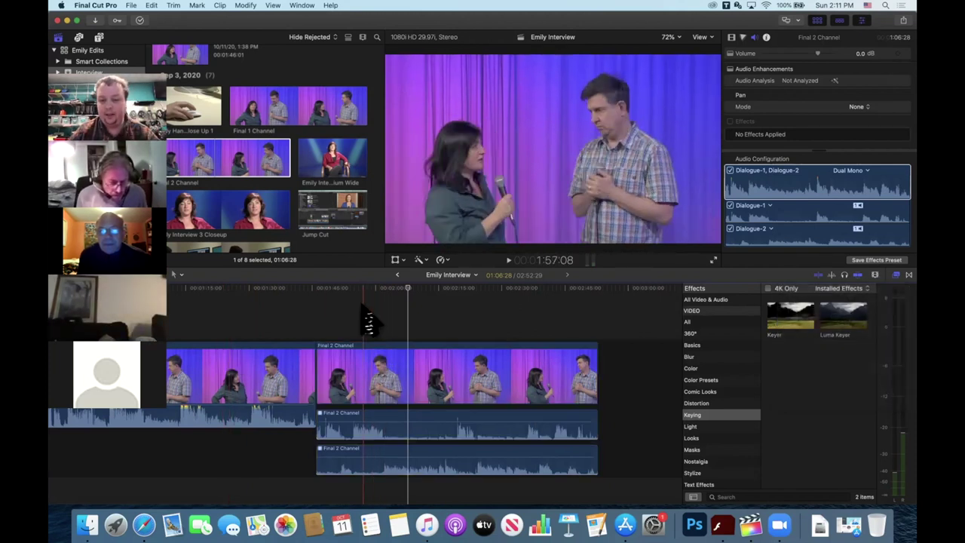
{"action": "key", "text": "space"}
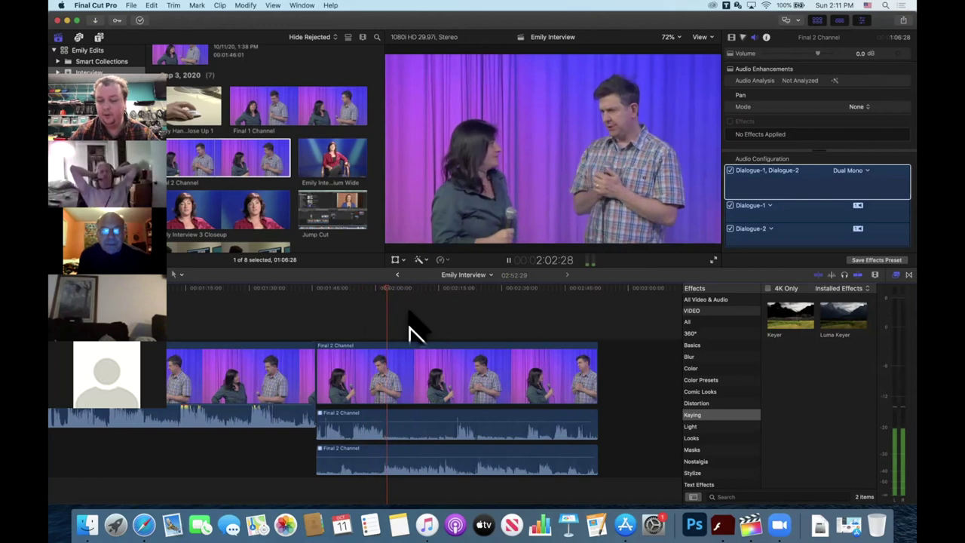
{"action": "key", "text": "space"}
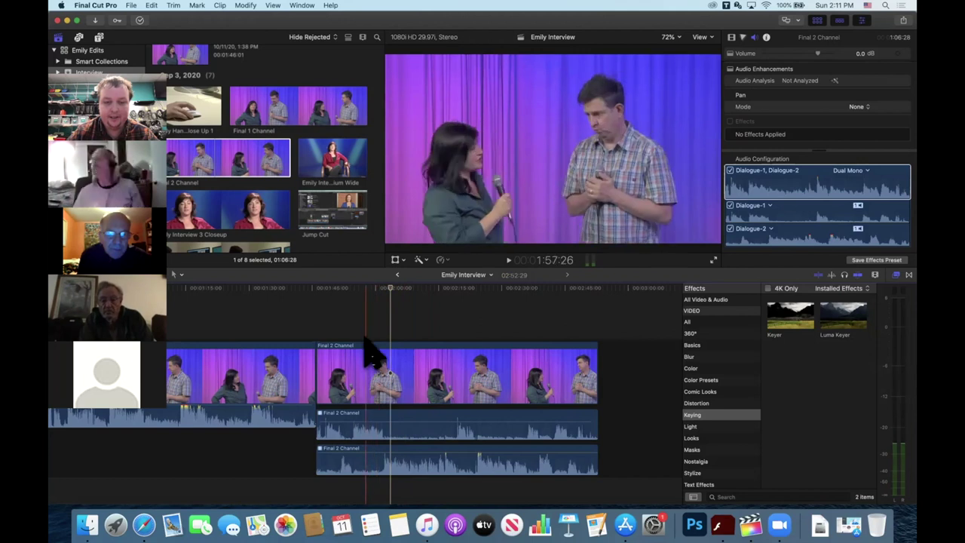
{"action": "key", "text": "space"}
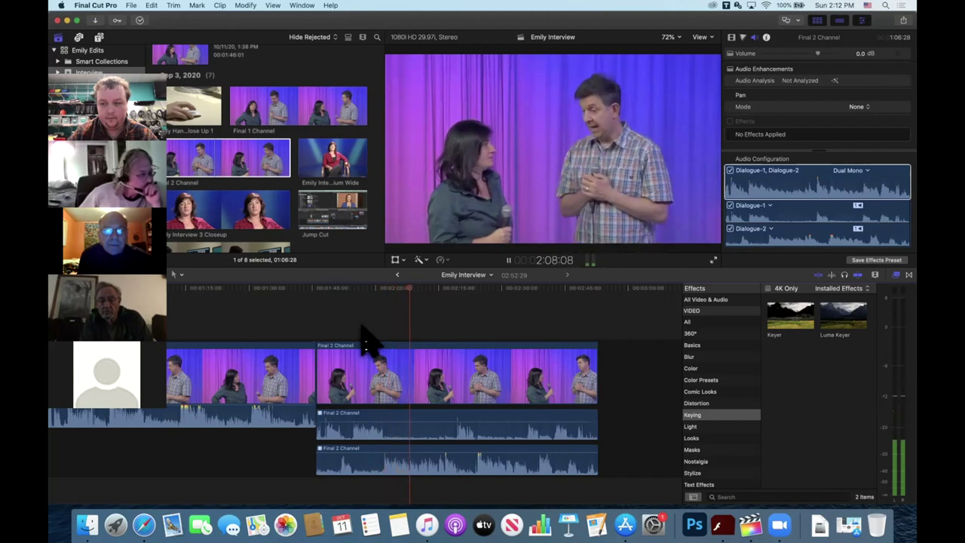
{"action": "key", "text": "space"}
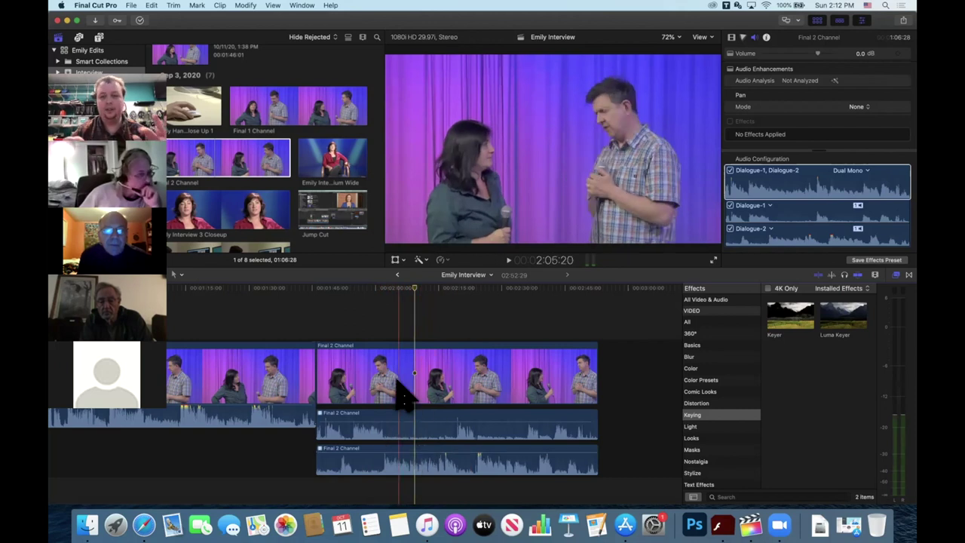
{"action": "left_click", "coordinate": [369, 329]}
{"action": "key", "text": "space"}
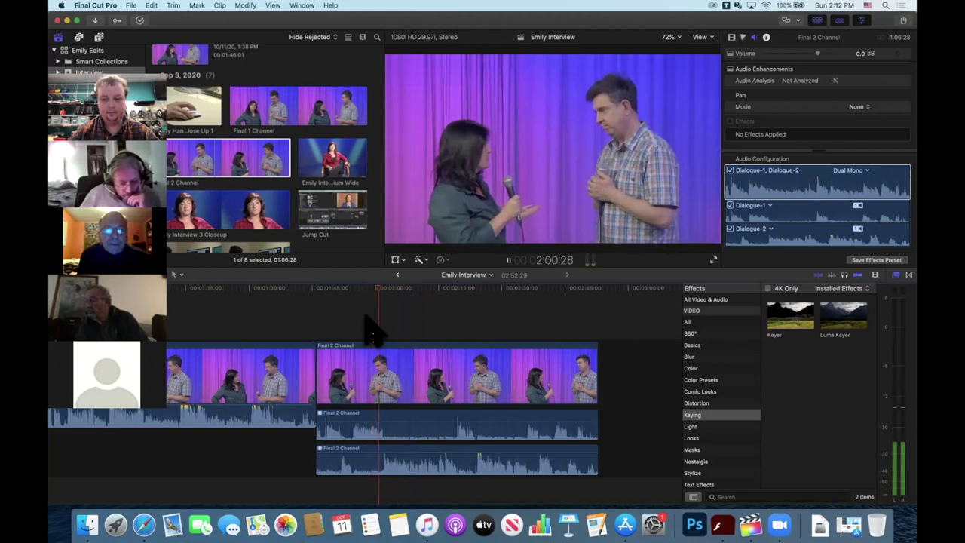
{"action": "key", "text": "space"}
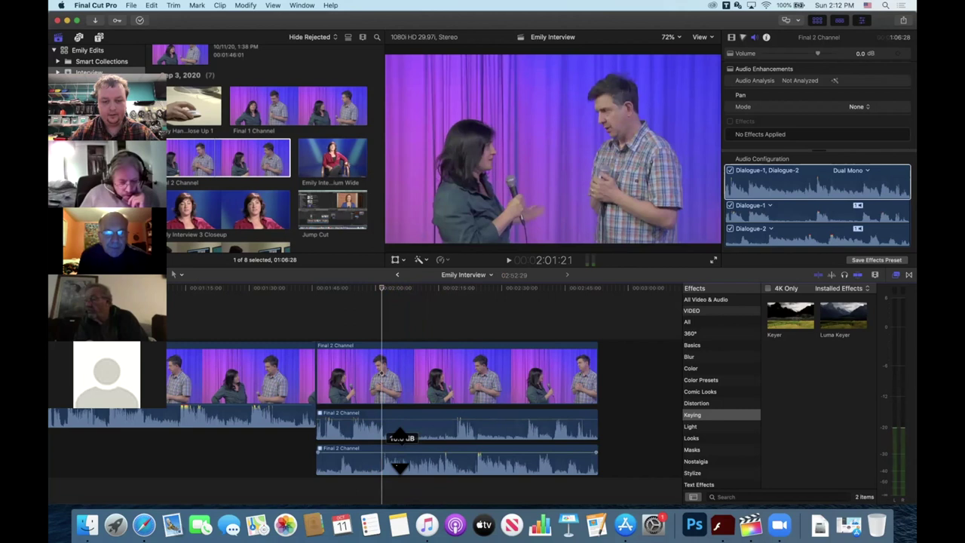
{"action": "left_click", "coordinate": [371, 327]}
{"action": "key", "text": "space"}
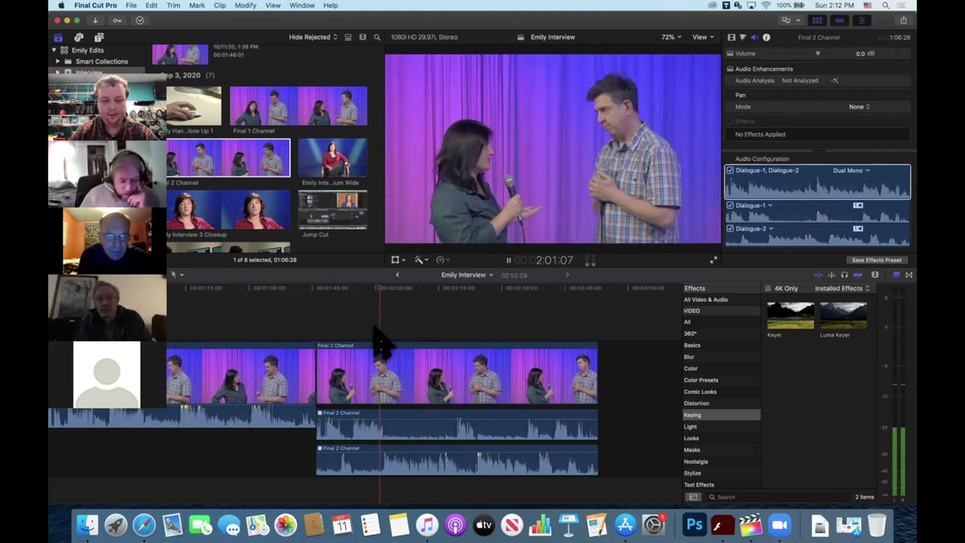
{"action": "key", "text": "space"}
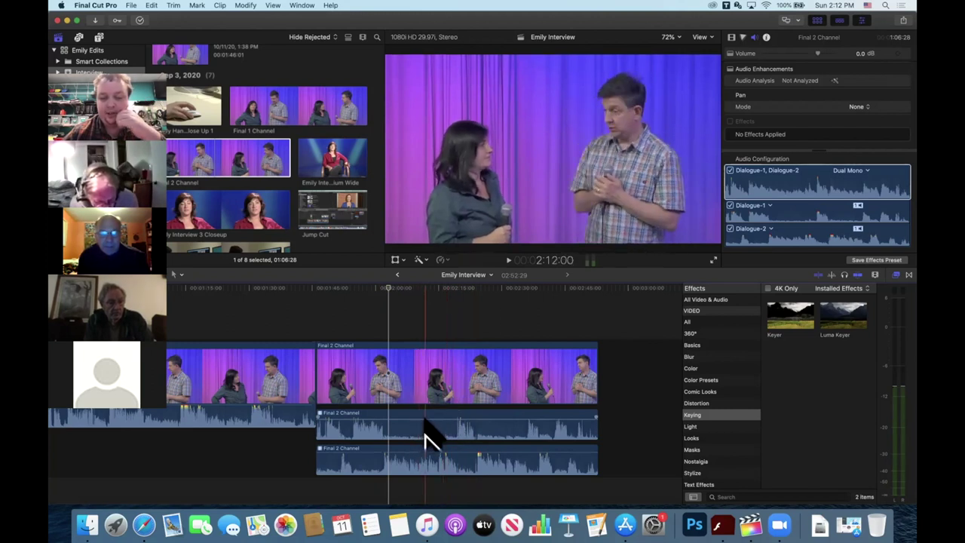
Step: Raise the upper Final 2 Channel audio component's volume until peaks show yellow, then play back from about 1:47
{"action": "left_click_drag", "start_coordinate": [430, 435], "coordinate": [428, 370]}
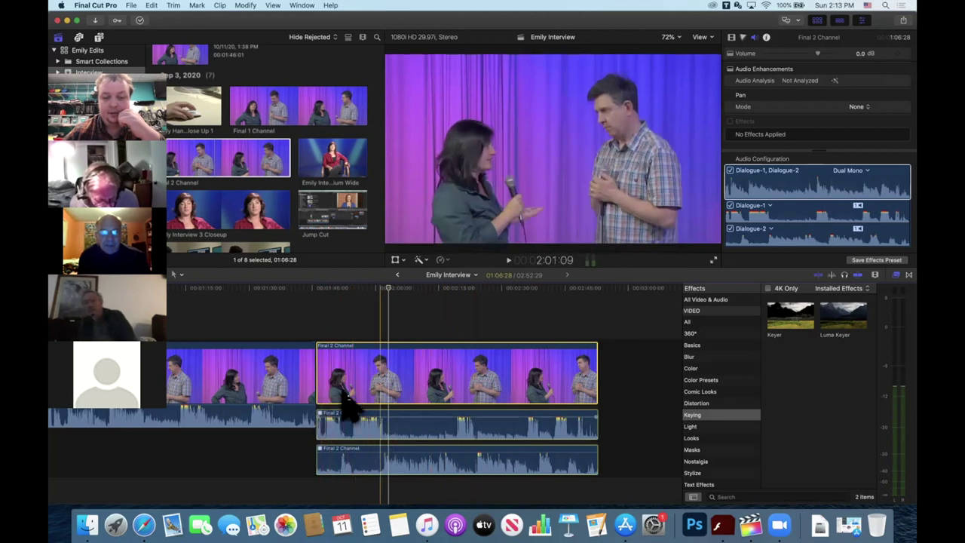
{"action": "left_click", "coordinate": [325, 323]}
{"action": "key", "text": "space"}
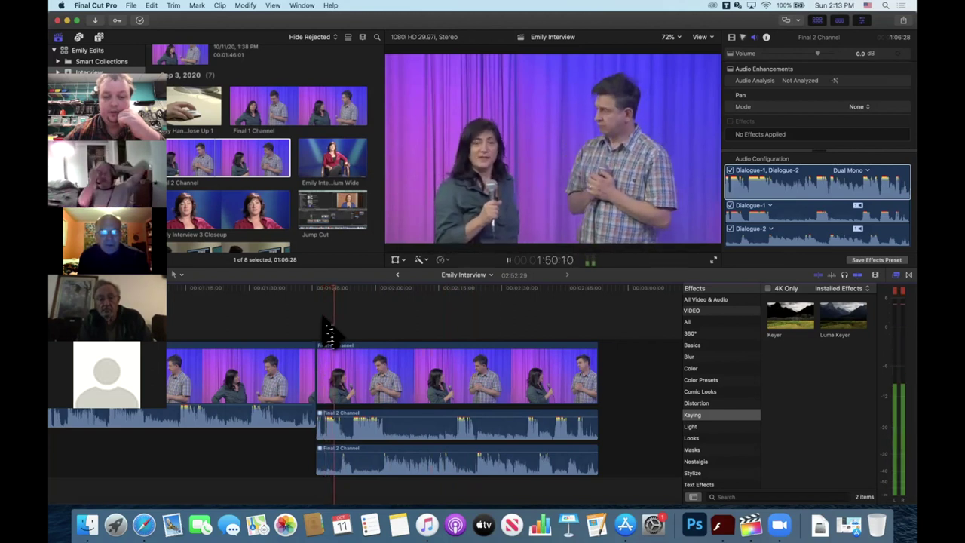
{"action": "key", "text": "space"}
{"action": "key", "text": "space"}
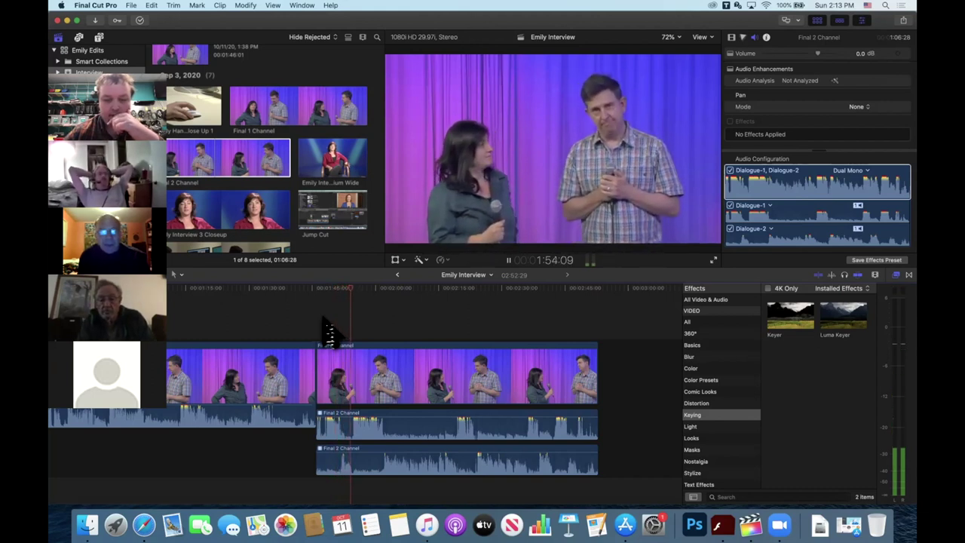
{"action": "key", "text": "space"}
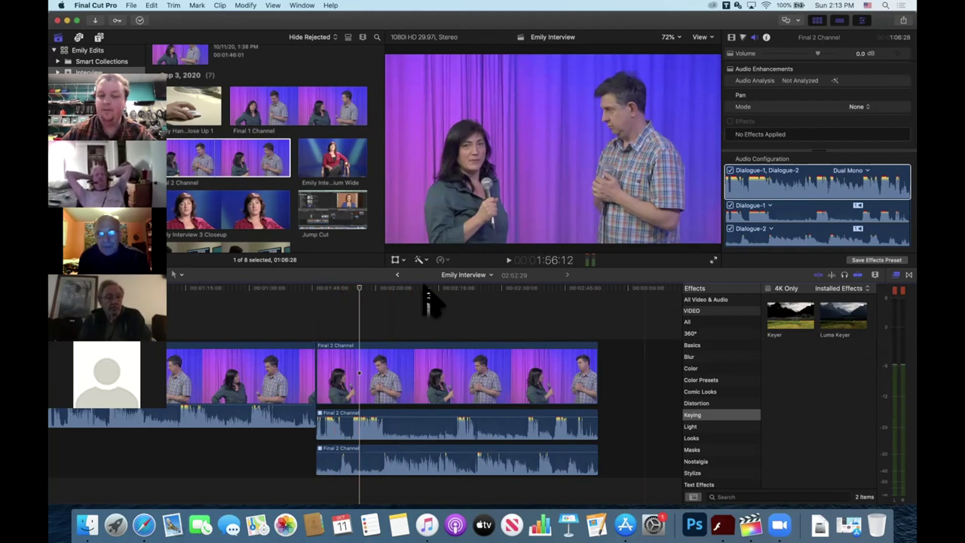
{"action": "key", "text": "space"}
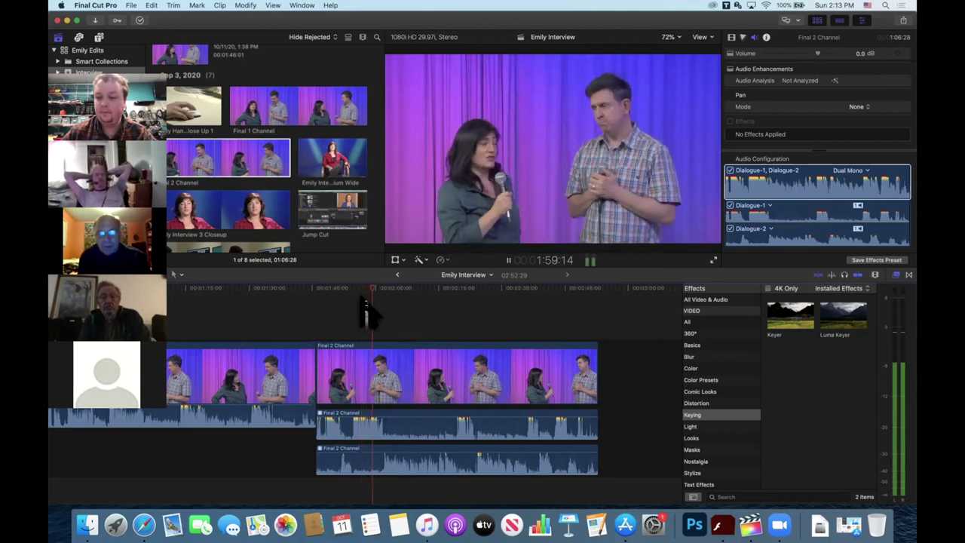
{"action": "key", "text": "space"}
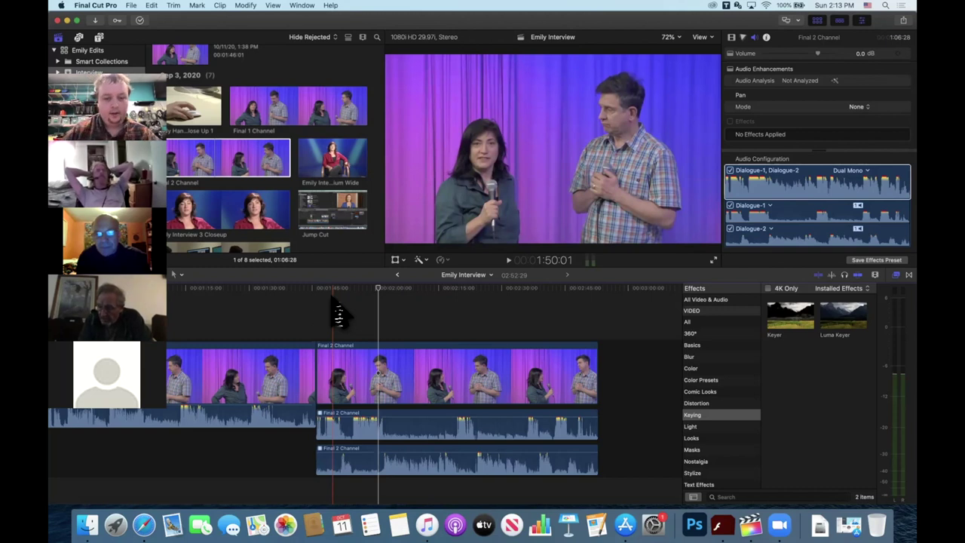
Step: Expand the Final 1 Channel clip's audio components
{"action": "left_click", "coordinate": [408, 370]}
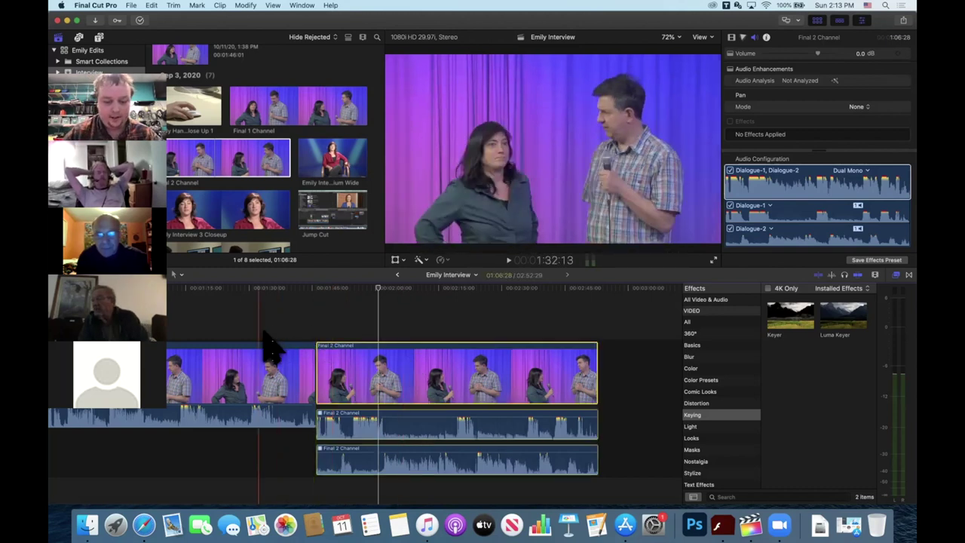
{"action": "right_click", "coordinate": [260, 369]}
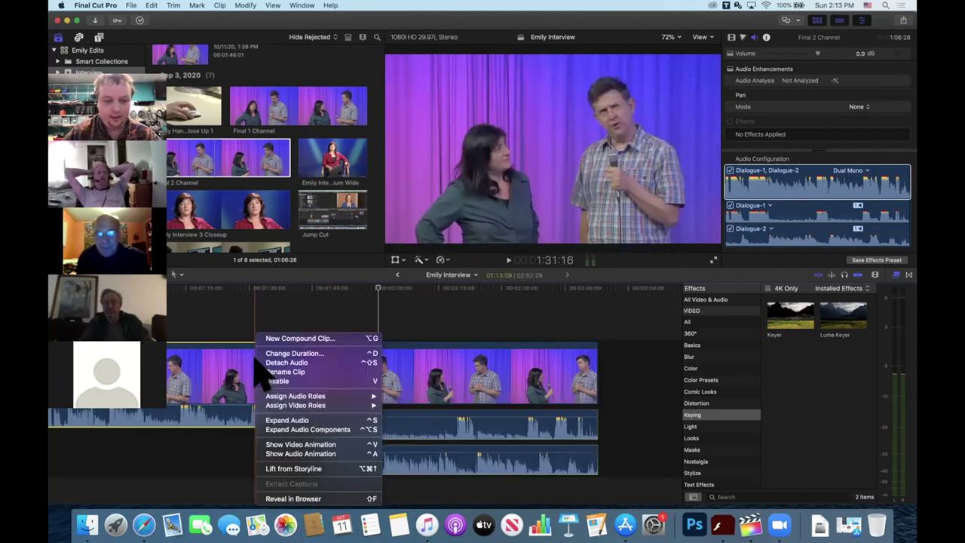
{"action": "left_click", "coordinate": [326, 431]}
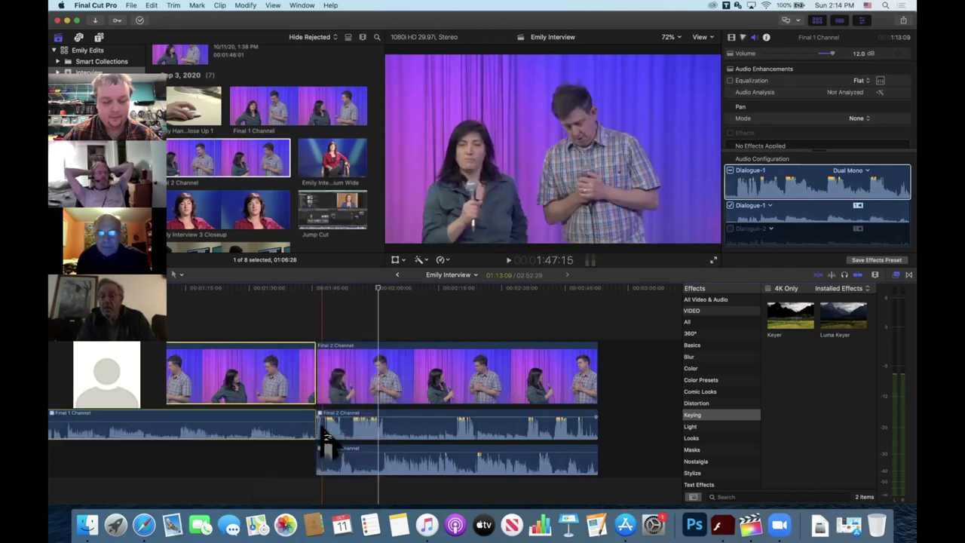
Step: Collapse and then re-expand the Final 2 Channel clip's audio components
{"action": "left_click", "coordinate": [320, 431]}
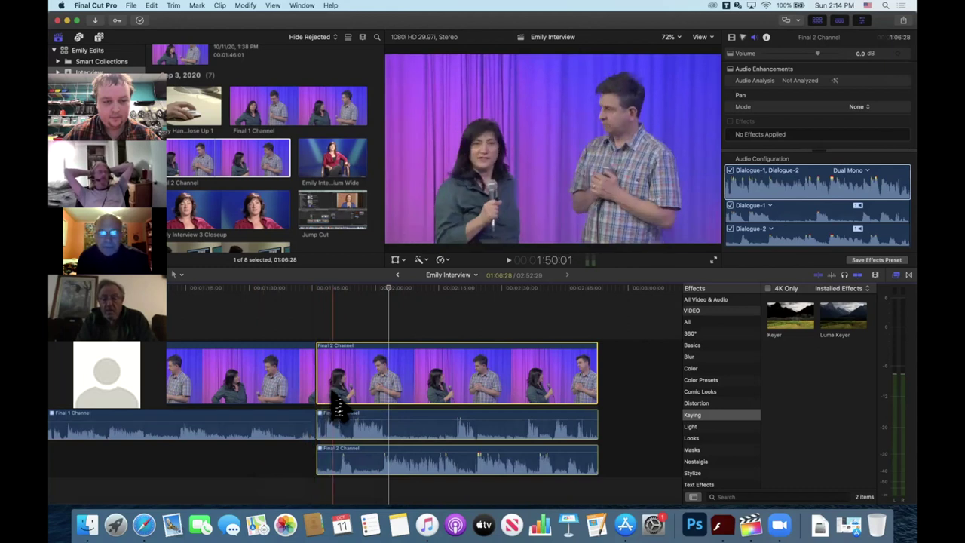
{"action": "right_click", "coordinate": [353, 402]}
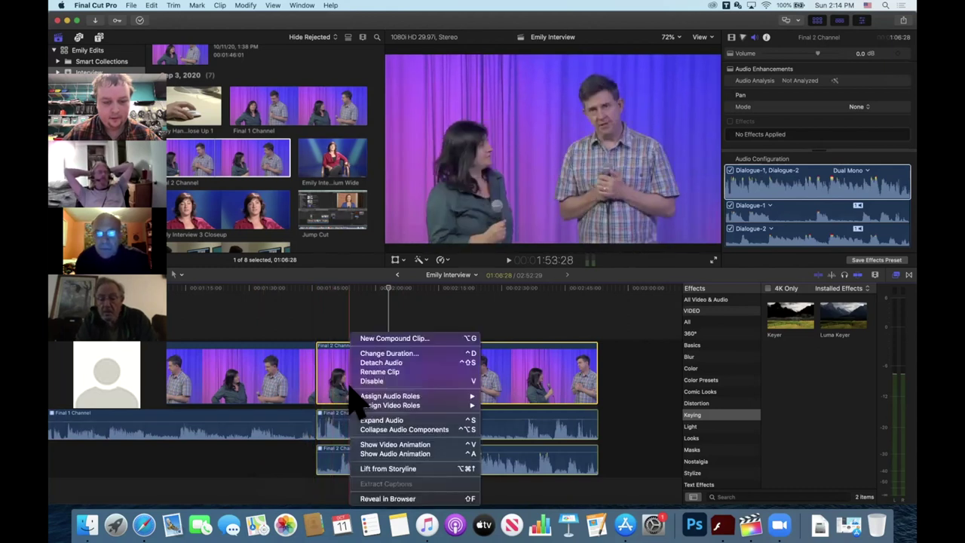
{"action": "left_click", "coordinate": [408, 429]}
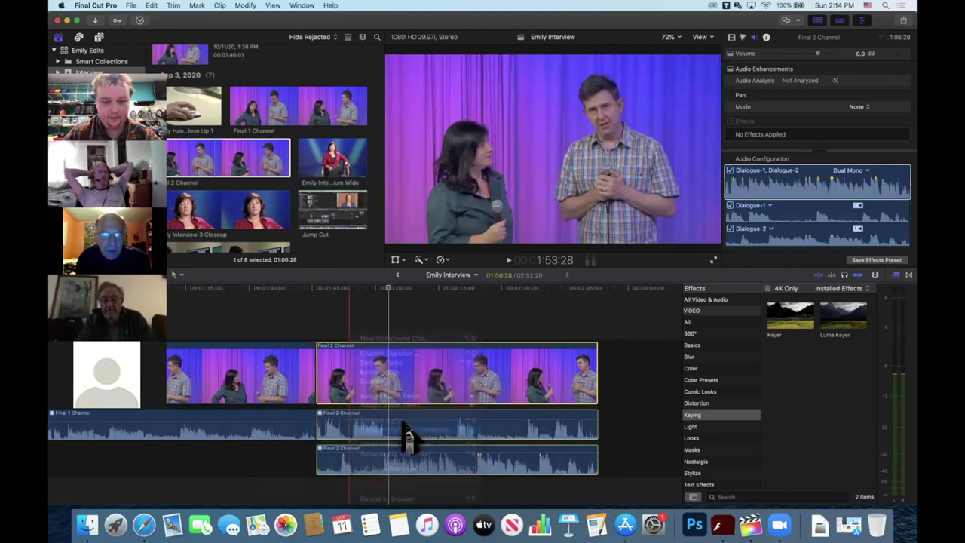
{"action": "right_click", "coordinate": [441, 361]}
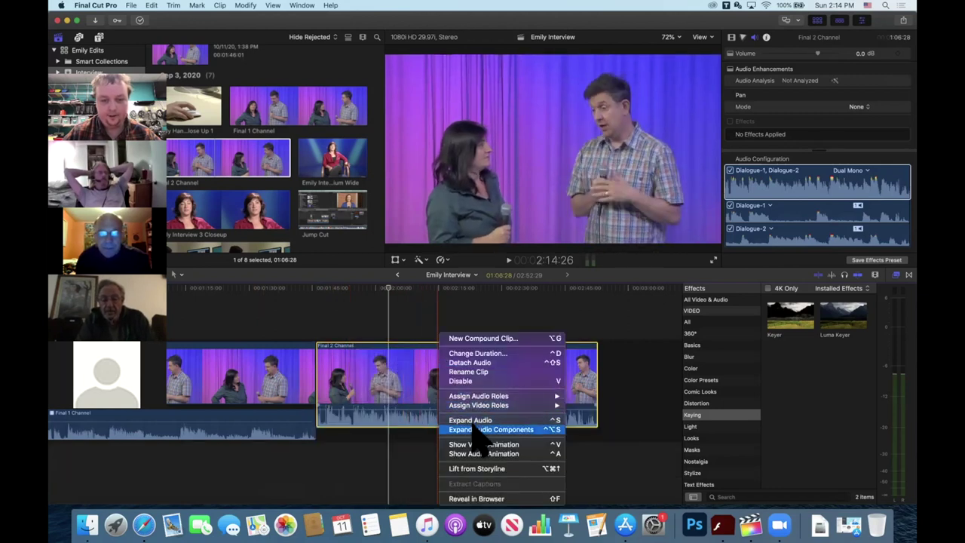
{"action": "left_click", "coordinate": [473, 428]}
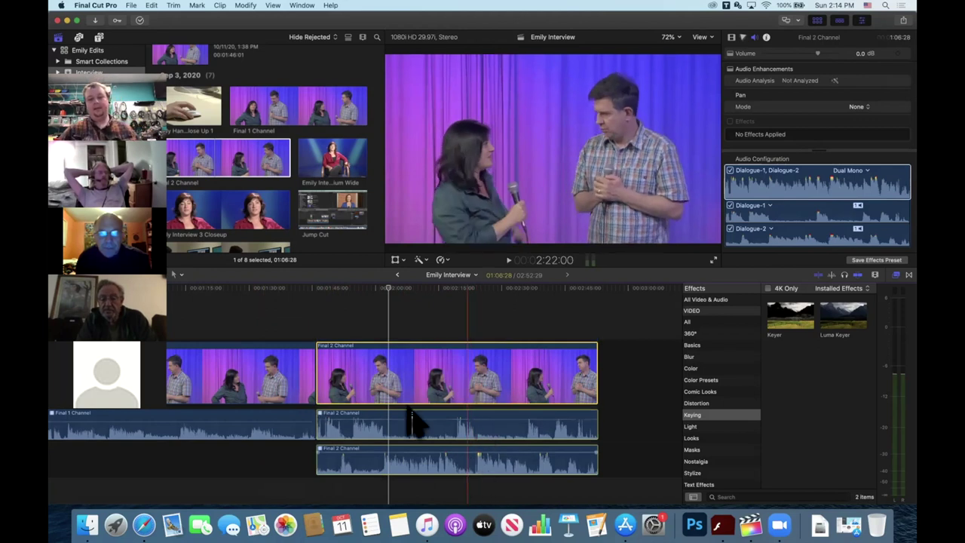
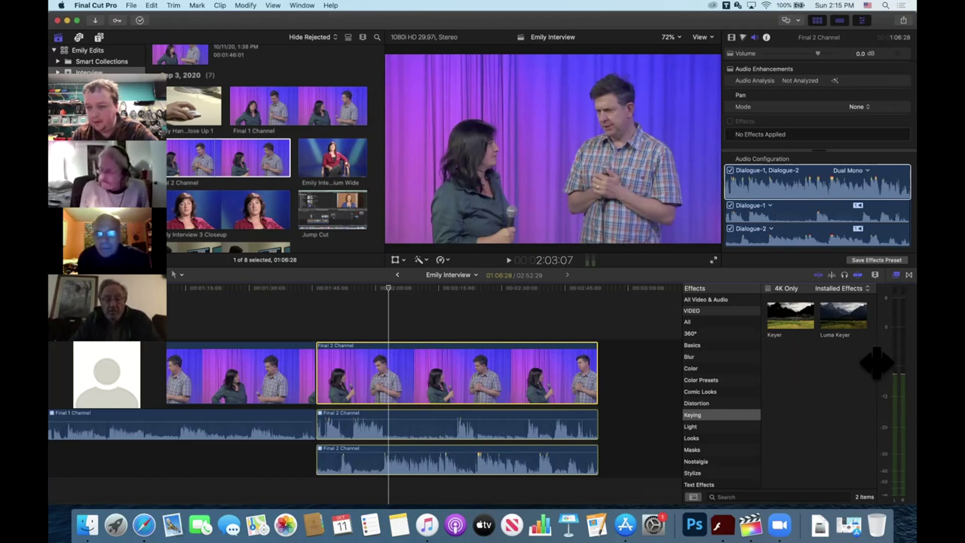
Step: Widen the audio meters and shrink the timeline clip height with the Clip Appearance slider
{"action": "mouse_move", "coordinate": [877, 363]}
{"action": "left_mouse_down"}
{"action": "mouse_move", "coordinate": [779, 364]}
{"action": "mouse_move", "coordinate": [868, 367]}
{"action": "left_mouse_up"}
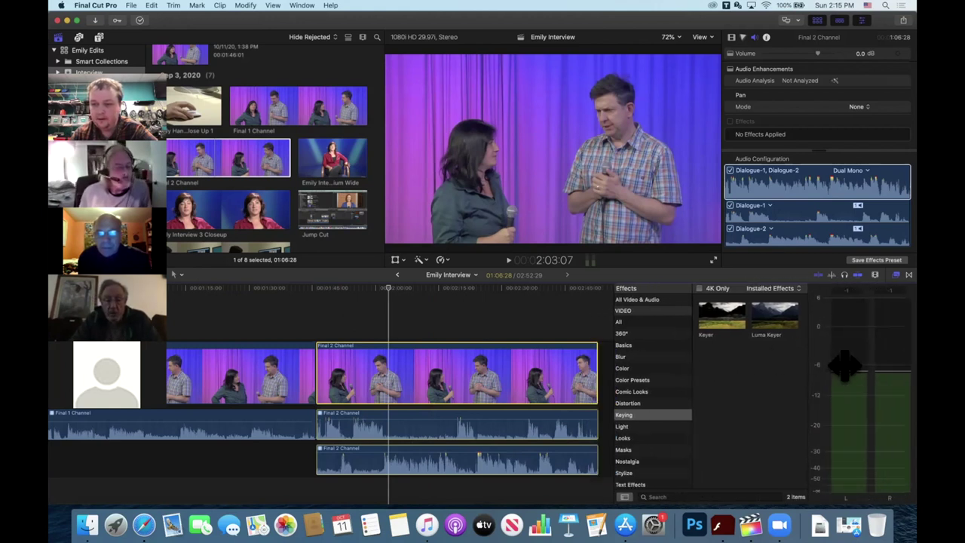
{"action": "left_click", "coordinate": [876, 276]}
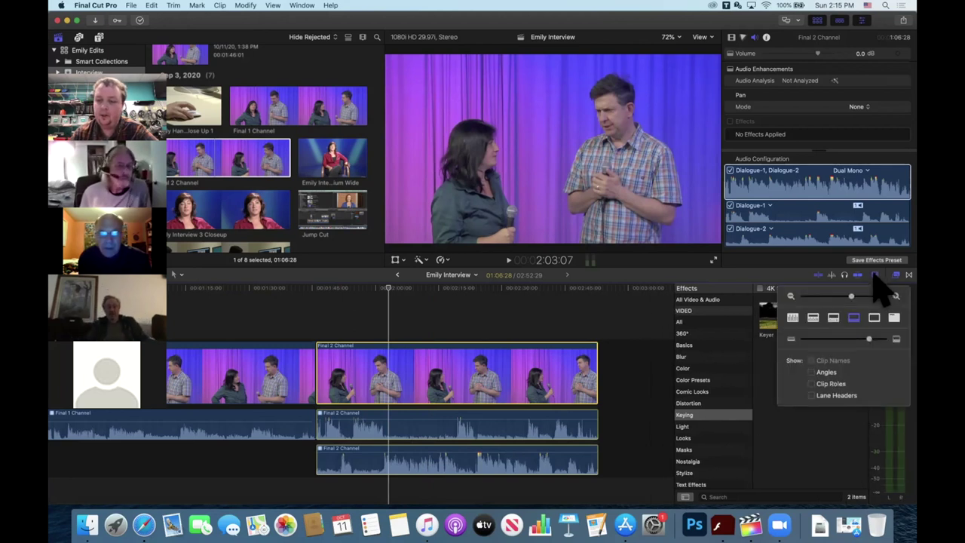
{"action": "left_click", "coordinate": [874, 276]}
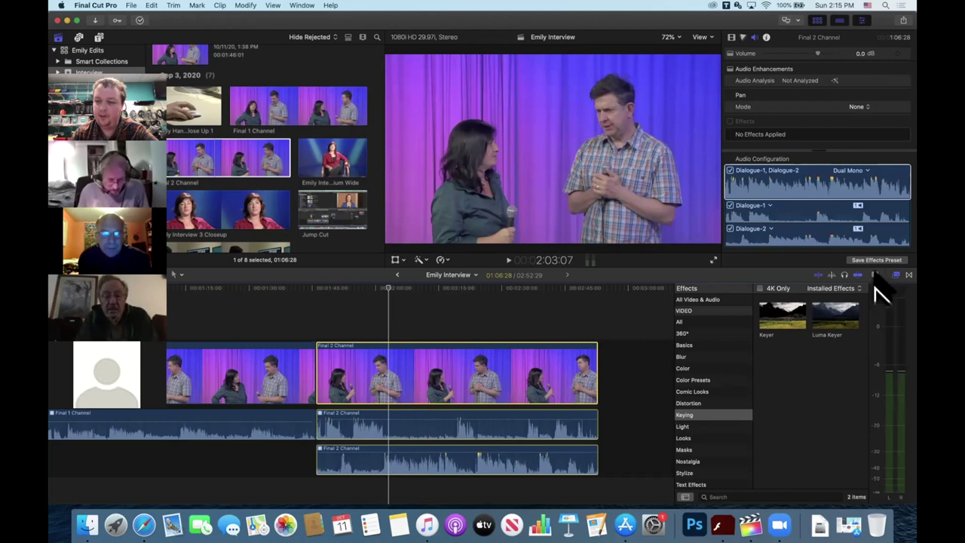
{"action": "left_click", "coordinate": [875, 275]}
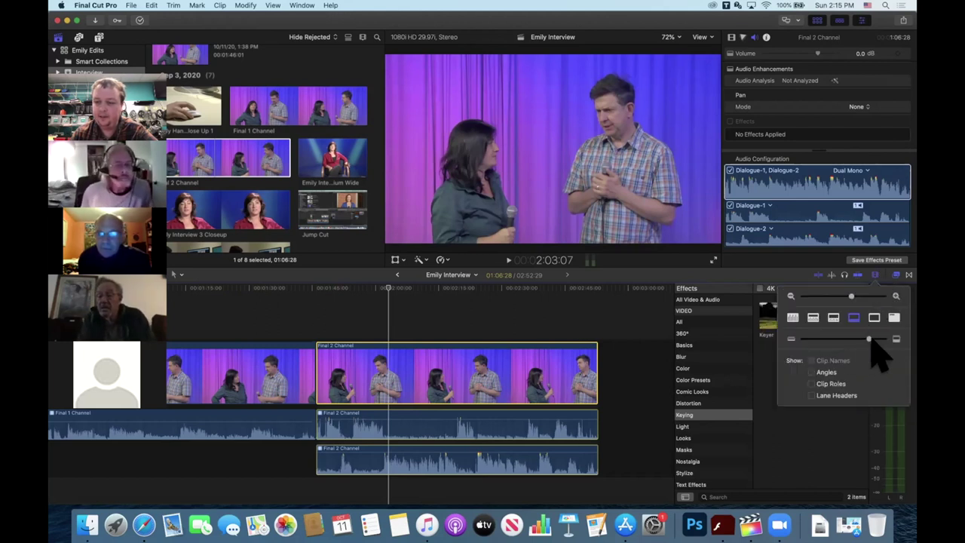
{"action": "mouse_move", "coordinate": [869, 341]}
{"action": "left_mouse_down"}
{"action": "mouse_move", "coordinate": [829, 341]}
{"action": "mouse_move", "coordinate": [875, 341]}
{"action": "mouse_move", "coordinate": [876, 363]}
{"action": "left_mouse_up"}
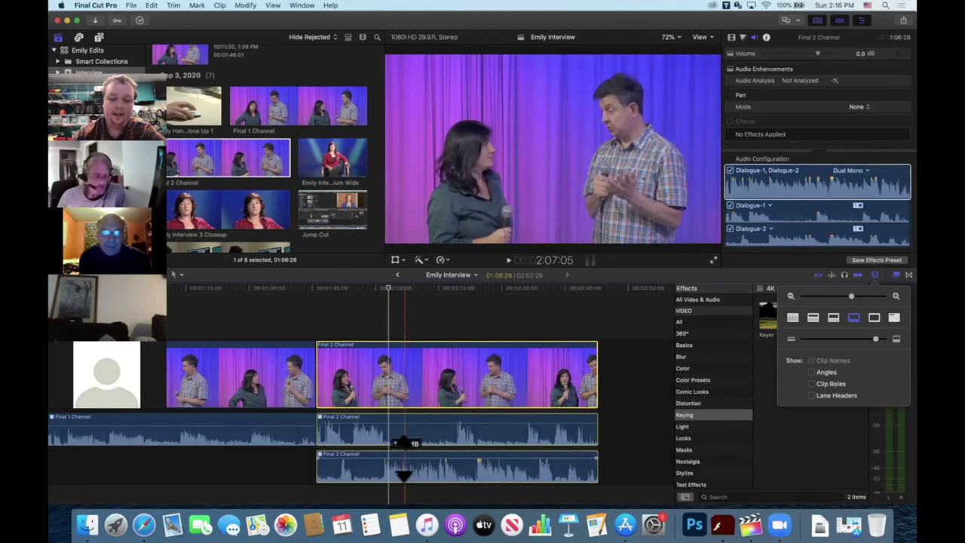
Step: Close Clip Appearance and drag the Dialogue-2 volume line up to 12.0 dB
{"action": "left_click", "coordinate": [403, 476]}
{"action": "mouse_move", "coordinate": [404, 458]}
{"action": "left_mouse_down"}
{"action": "mouse_move", "coordinate": [398, 483]}
{"action": "mouse_move", "coordinate": [393, 461]}
{"action": "left_mouse_up"}
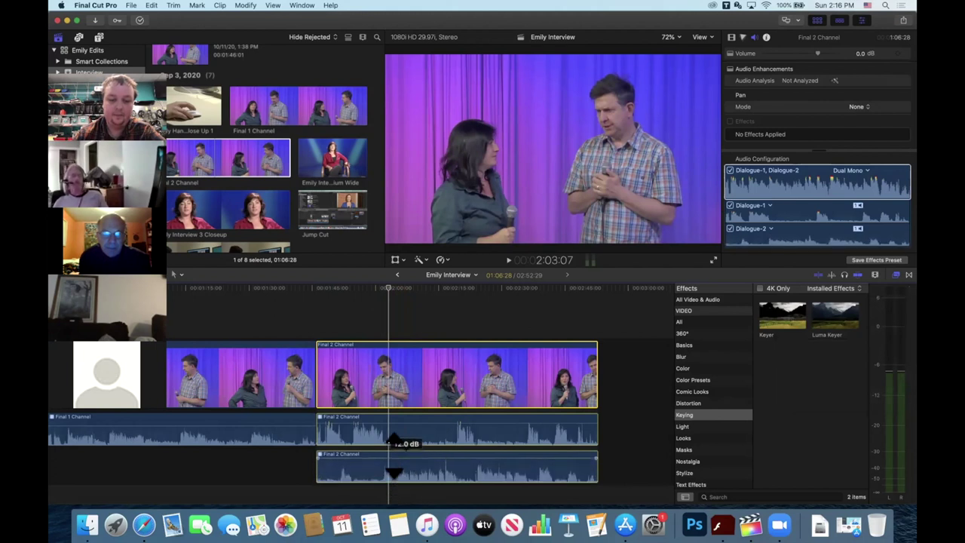
{"action": "left_click_drag", "start_coordinate": [394, 446], "coordinate": [400, 468]}
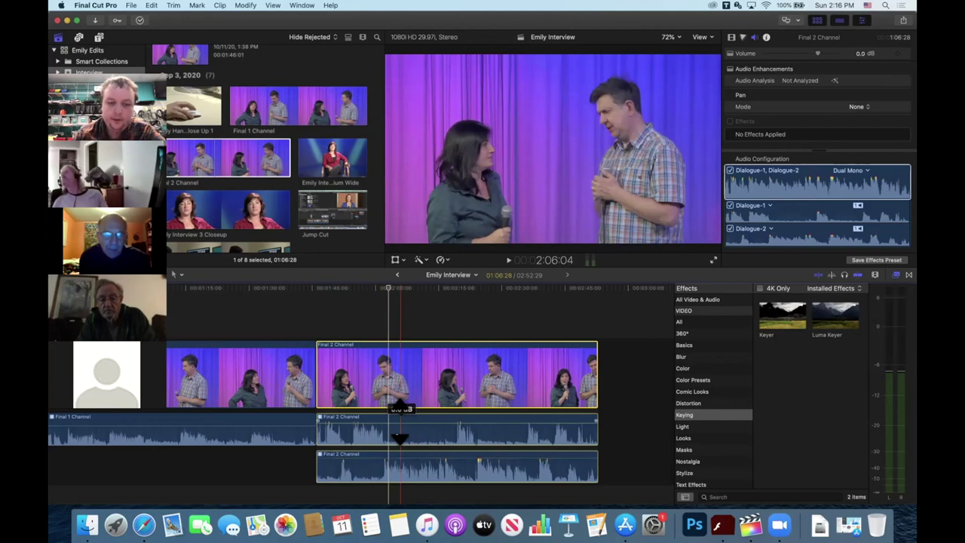
{"action": "left_click_drag", "start_coordinate": [399, 434], "coordinate": [401, 408]}
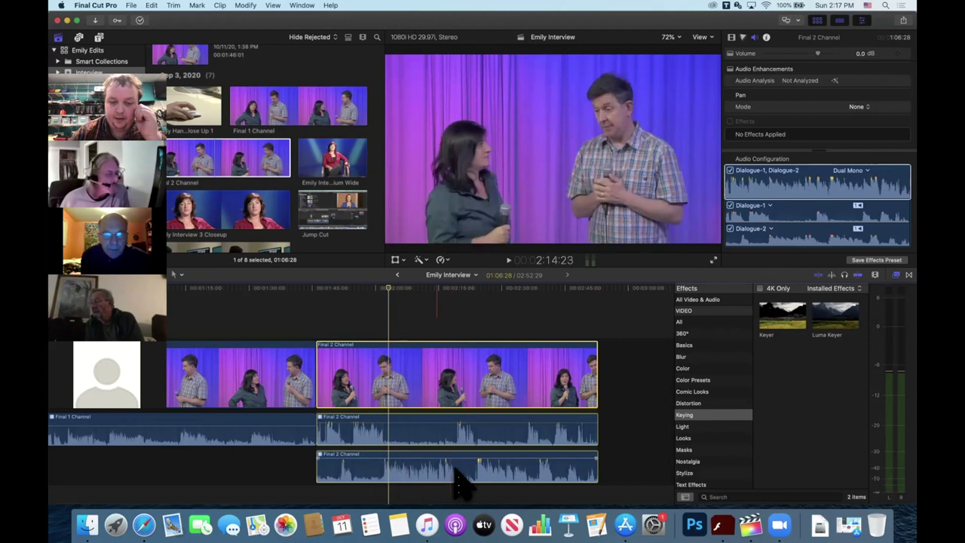
Step: Select the Dialogue-2 component and add a volume keyframe at the playhead at 12.0 dB
{"action": "left_click", "coordinate": [391, 470]}
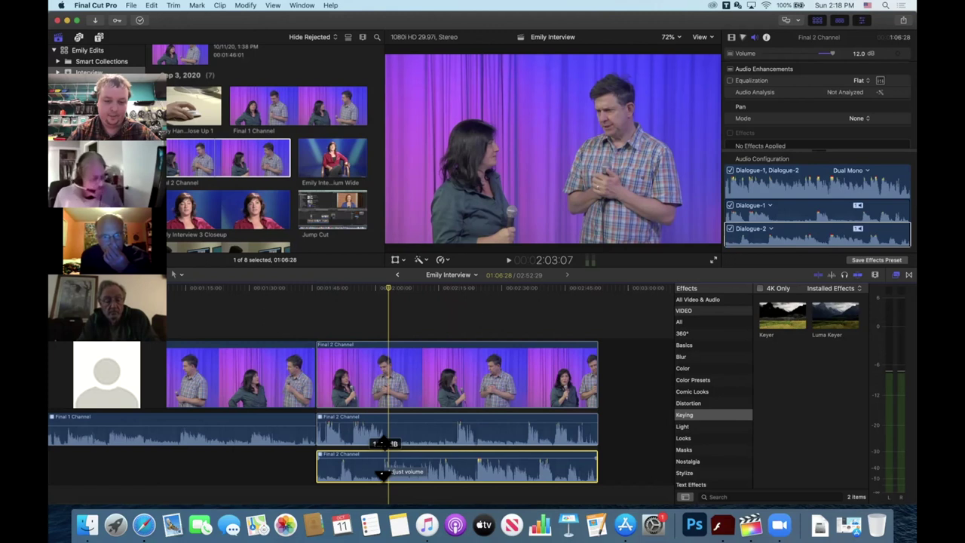
{"action": "left_click", "coordinate": [383, 472]}
{"action": "left_click", "coordinate": [383, 473]}
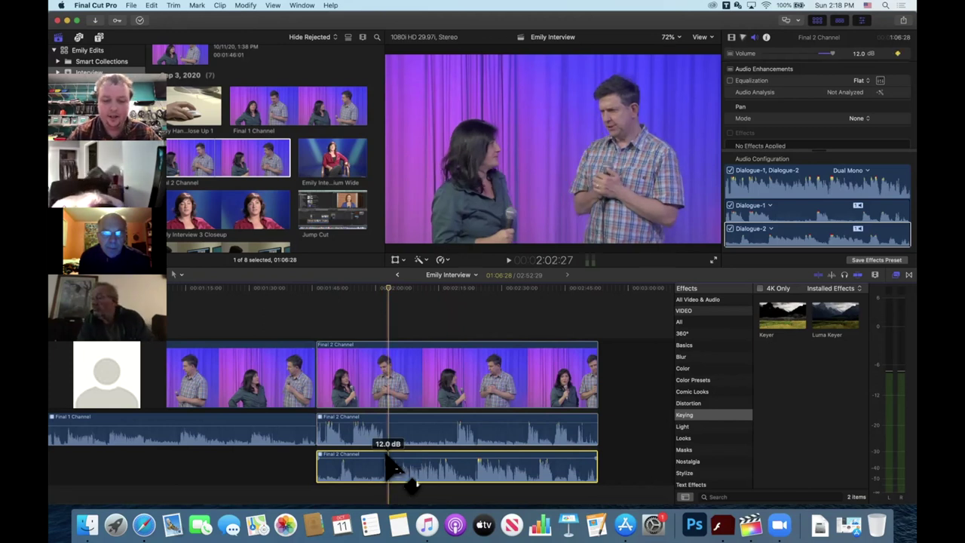
{"action": "left_click", "coordinate": [386, 462], "text": "alt"}
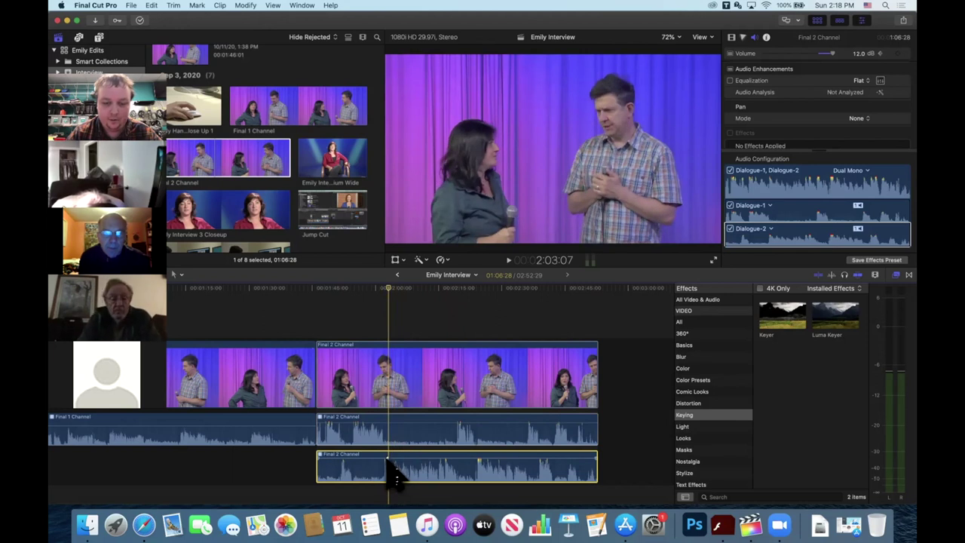
{"action": "left_click", "coordinate": [394, 475]}
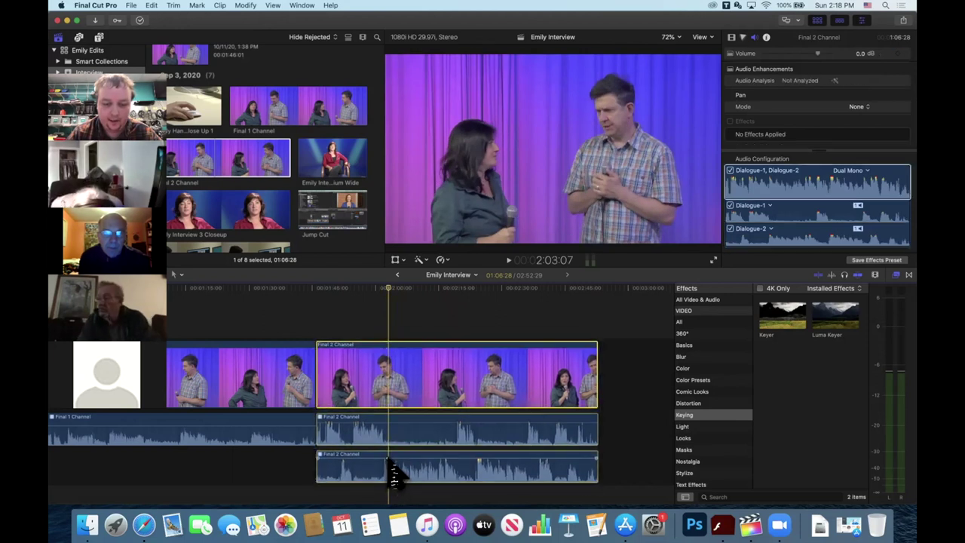
{"action": "left_click", "coordinate": [393, 475]}
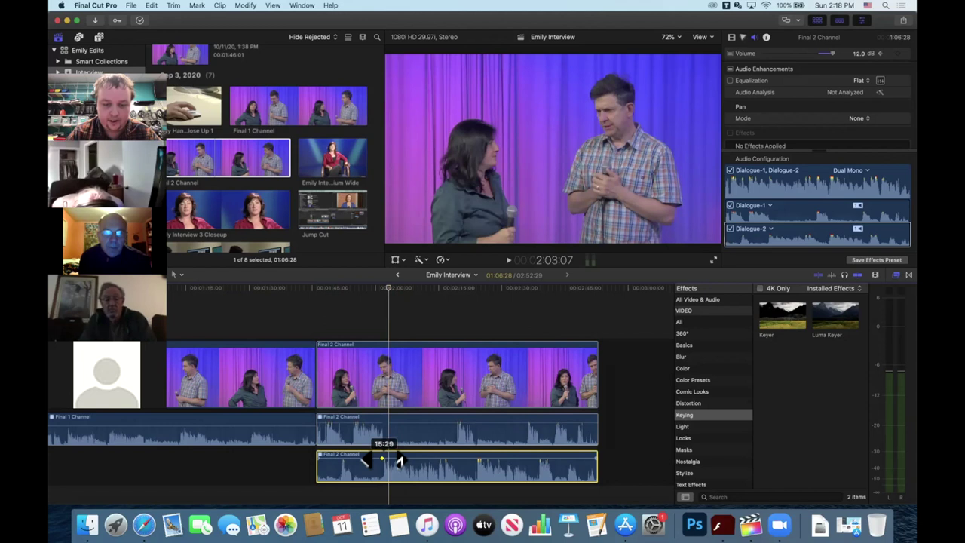
Step: Add two more Dialogue-2 volume keyframes and test the level between them, restoring 12.0 dB
{"action": "left_click", "coordinate": [383, 461]}
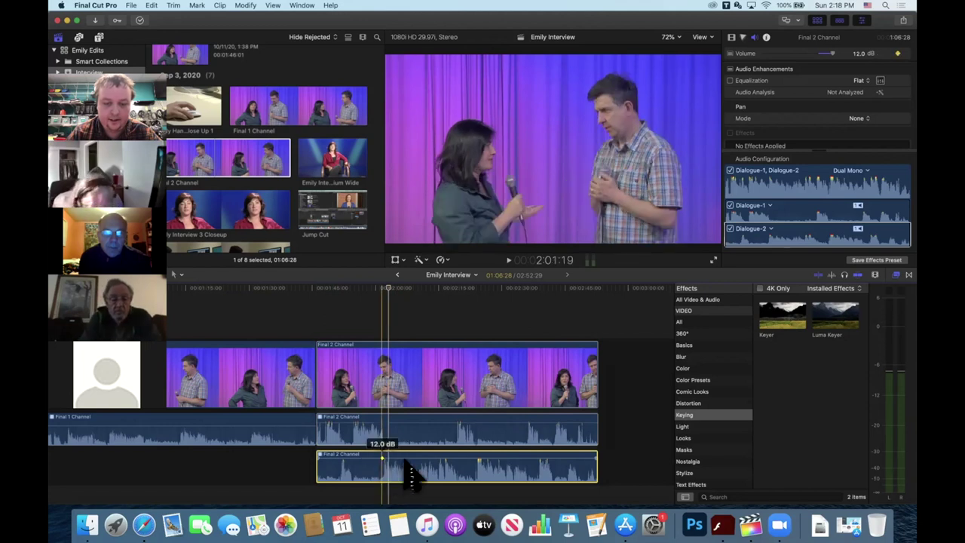
{"action": "left_click", "coordinate": [465, 462], "text": "alt"}
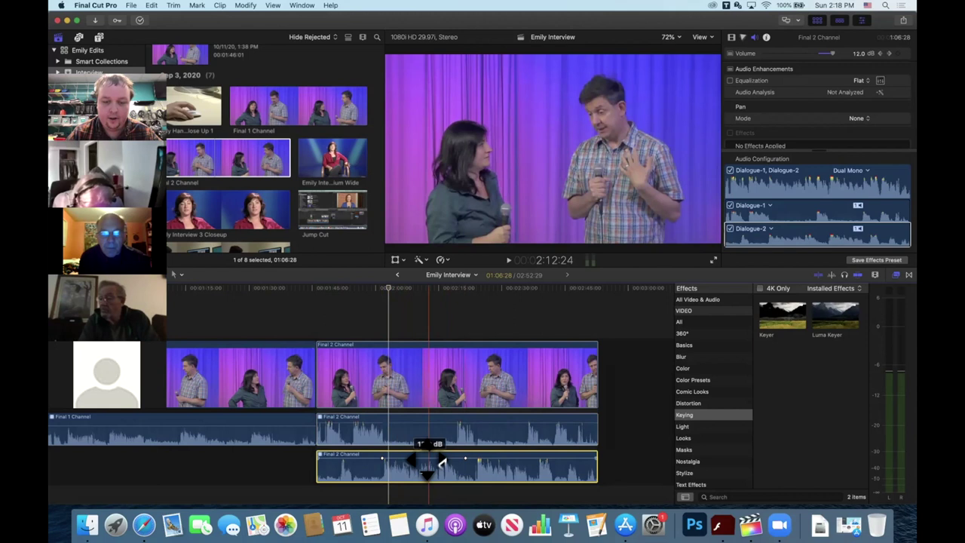
{"action": "left_click", "coordinate": [441, 463]}
{"action": "left_click_drag", "start_coordinate": [441, 462], "coordinate": [435, 475]}
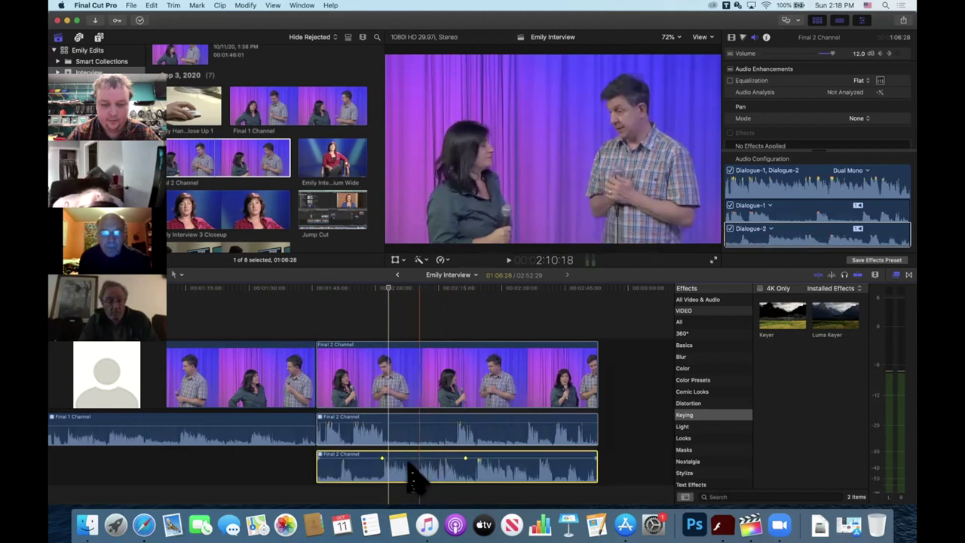
{"action": "left_click_drag", "start_coordinate": [397, 467], "coordinate": [381, 462]}
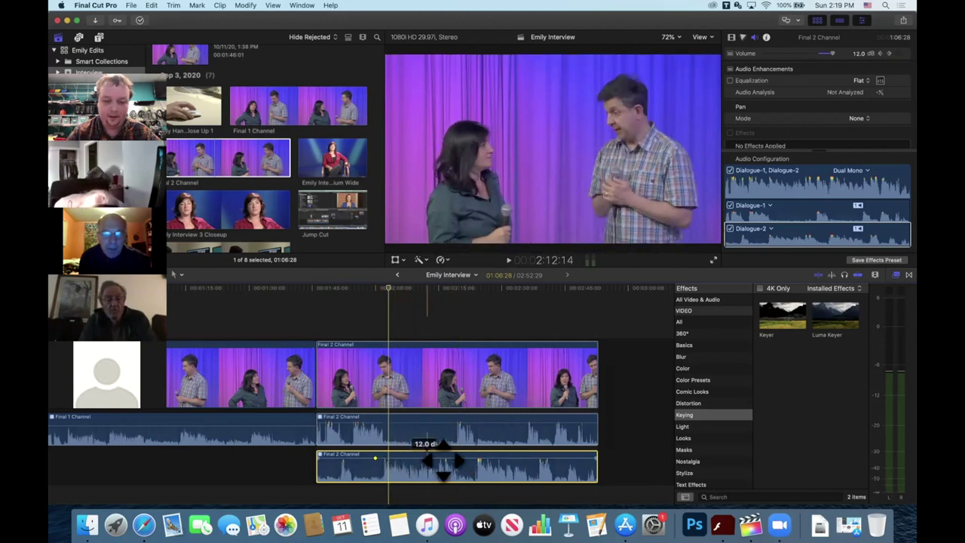
Step: Drag the section between the inner keyframes down to -17 dB, deselect, and play it back
{"action": "mouse_move", "coordinate": [392, 470]}
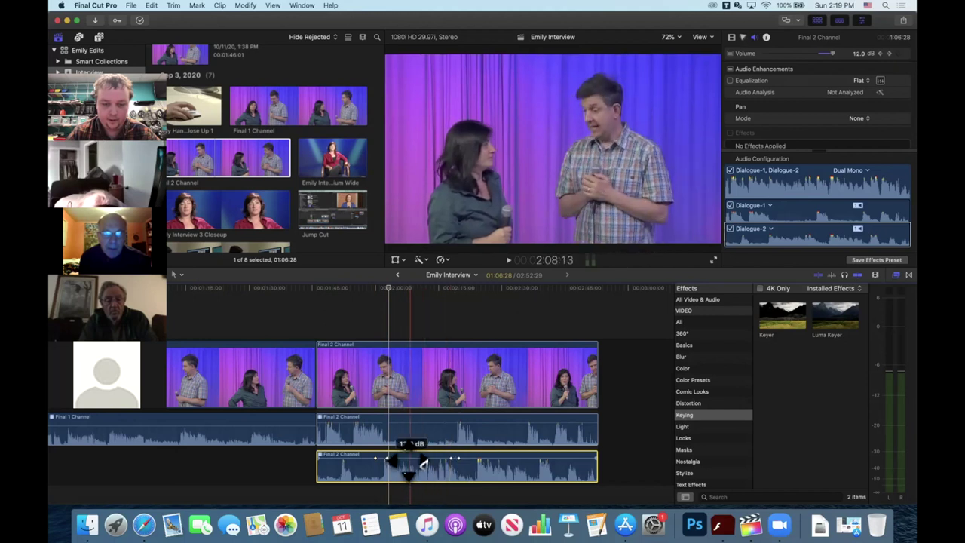
{"action": "left_click_drag", "start_coordinate": [408, 447], "coordinate": [406, 454]}
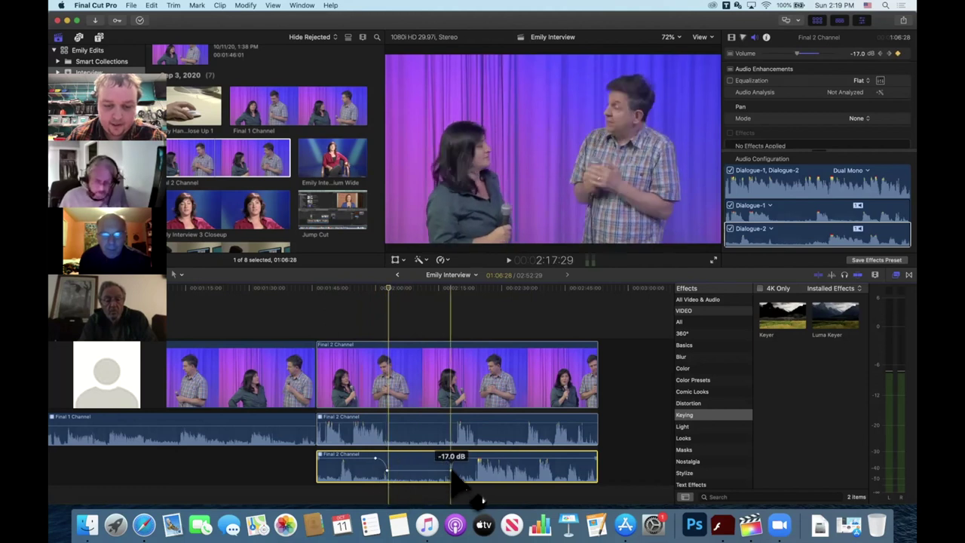
{"action": "left_click", "coordinate": [365, 392]}
{"action": "left_click", "coordinate": [373, 320]}
{"action": "key", "text": "space"}
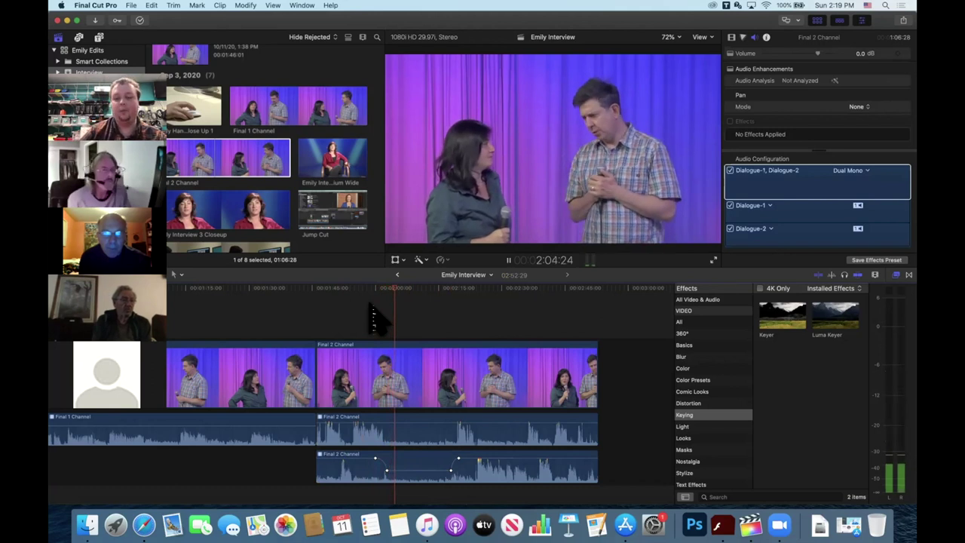
Step: Stop playback and check the level of the first low volume keyframe
{"action": "key", "text": "space"}
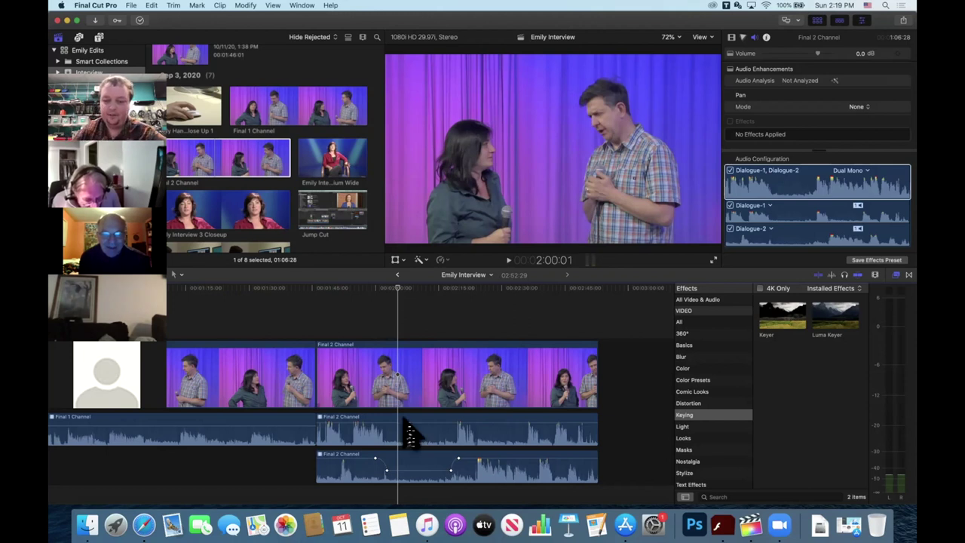
{"action": "mouse_move", "coordinate": [392, 471]}
{"action": "left_mouse_down"}
{"action": "mouse_move", "coordinate": [384, 492]}
{"action": "mouse_move", "coordinate": [394, 494]}
{"action": "left_mouse_up"}
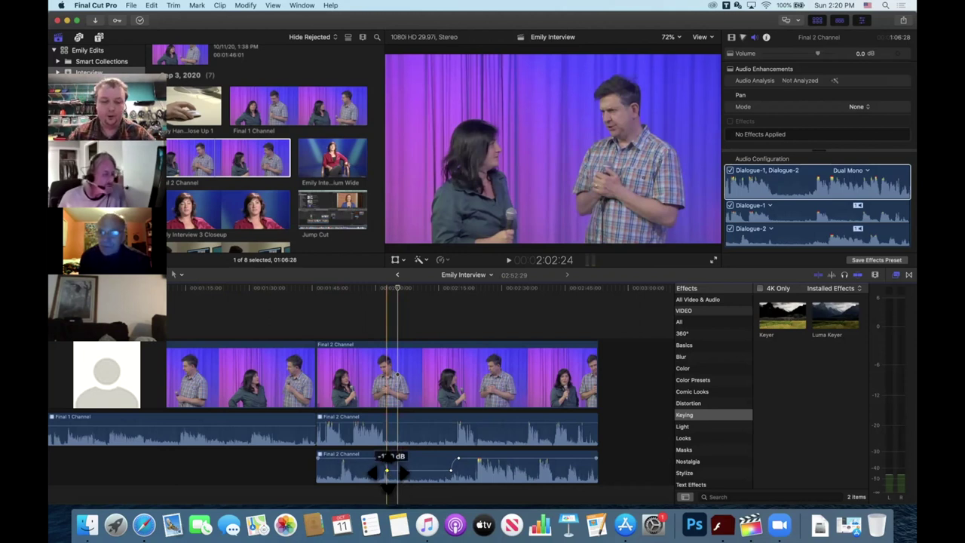
Step: Delete the -17 dB keyframe and drop the remaining low keyframe to -52 dB
{"action": "right_click", "coordinate": [386, 471]}
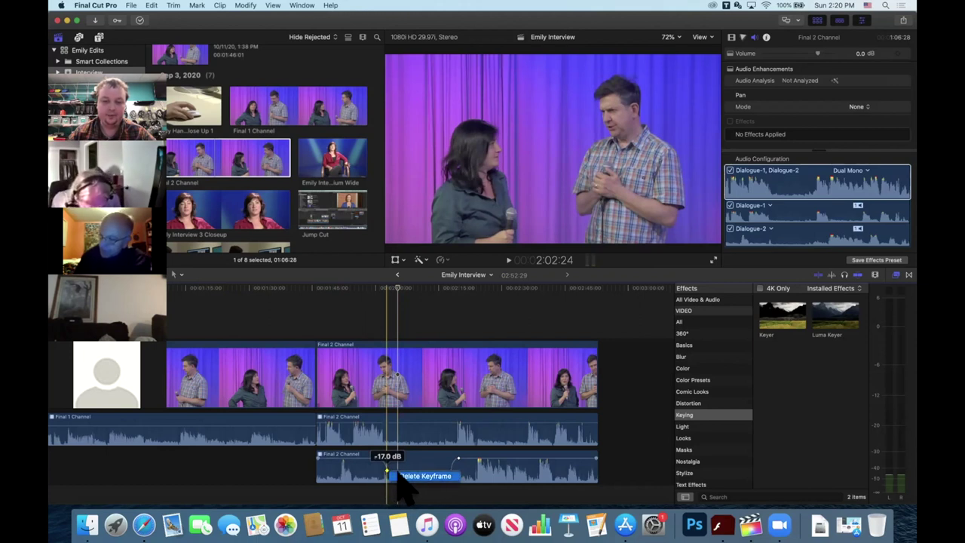
{"action": "left_click", "coordinate": [411, 477]}
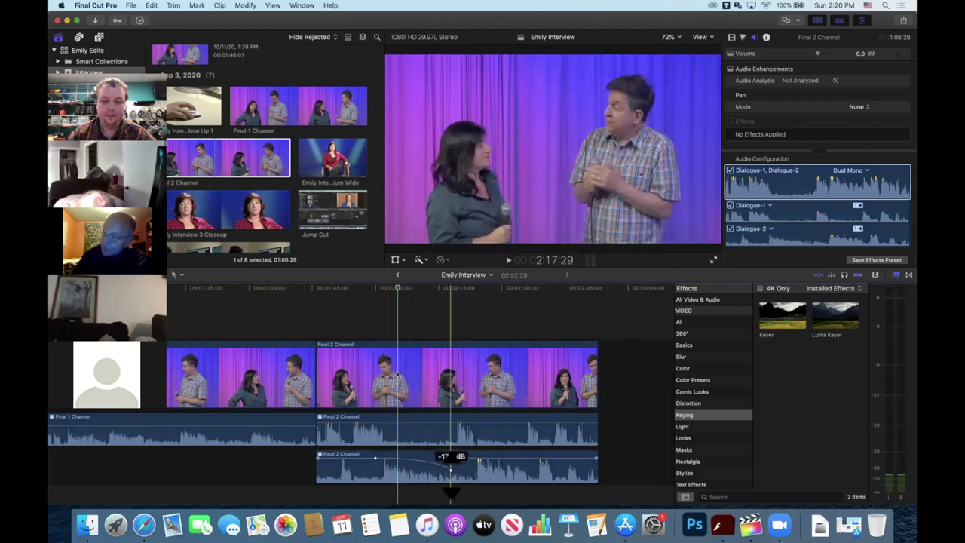
{"action": "left_click_drag", "start_coordinate": [450, 467], "coordinate": [451, 475]}
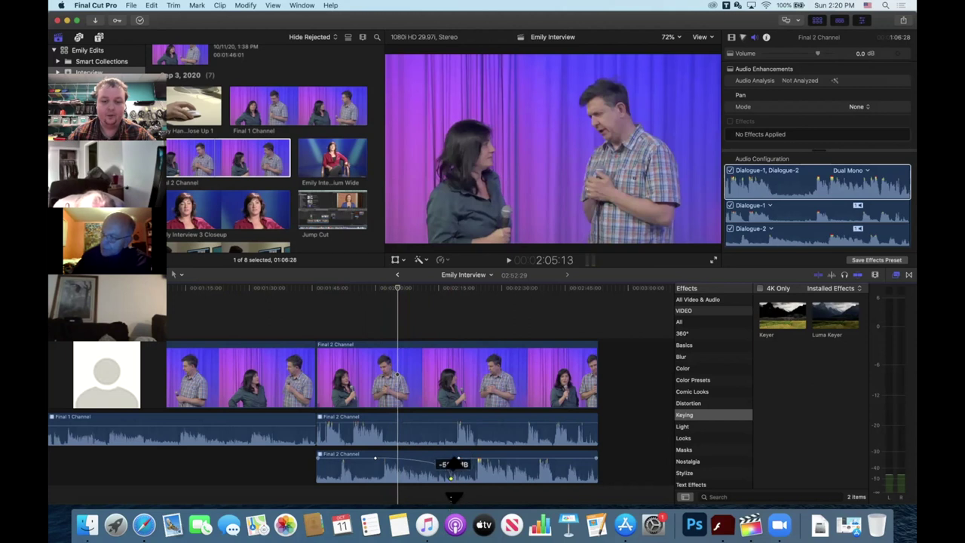
{"action": "mouse_move", "coordinate": [450, 474]}
{"action": "left_mouse_down"}
{"action": "mouse_move", "coordinate": [452, 489]}
{"action": "mouse_move", "coordinate": [442, 478]}
{"action": "left_mouse_up"}
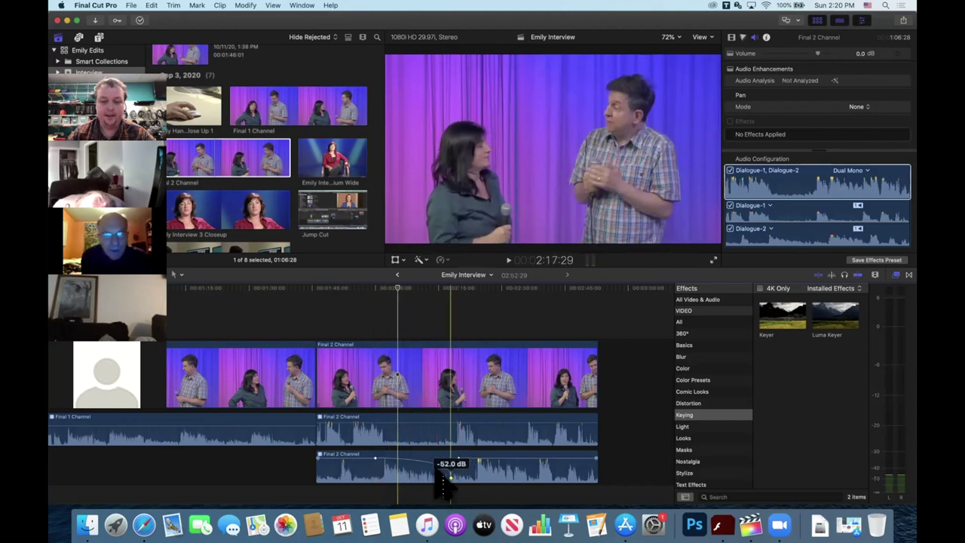
{"action": "left_click", "coordinate": [377, 459]}
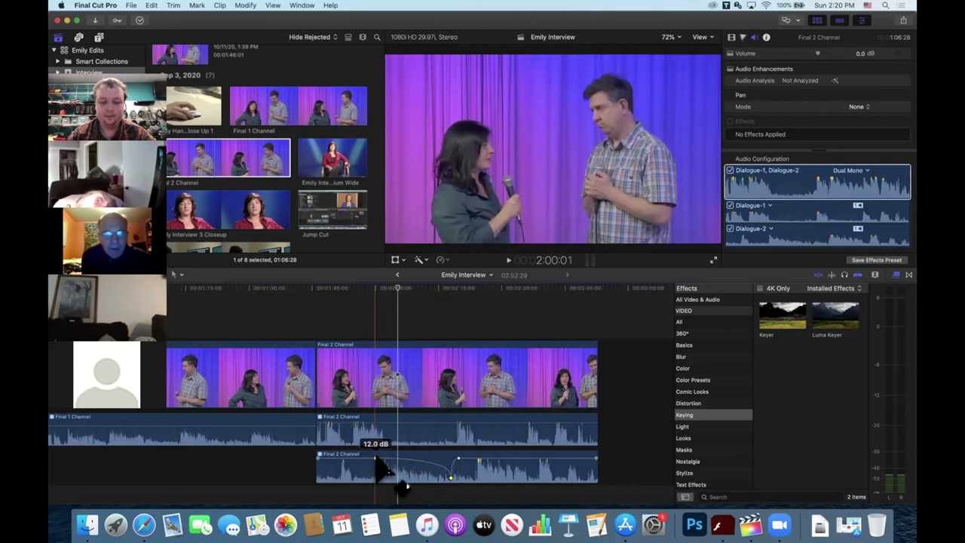
Step: Set the left Dialogue-2 volume keyframe to -7.0 dB and play back the result
{"action": "left_click_drag", "start_coordinate": [377, 459], "coordinate": [375, 484]}
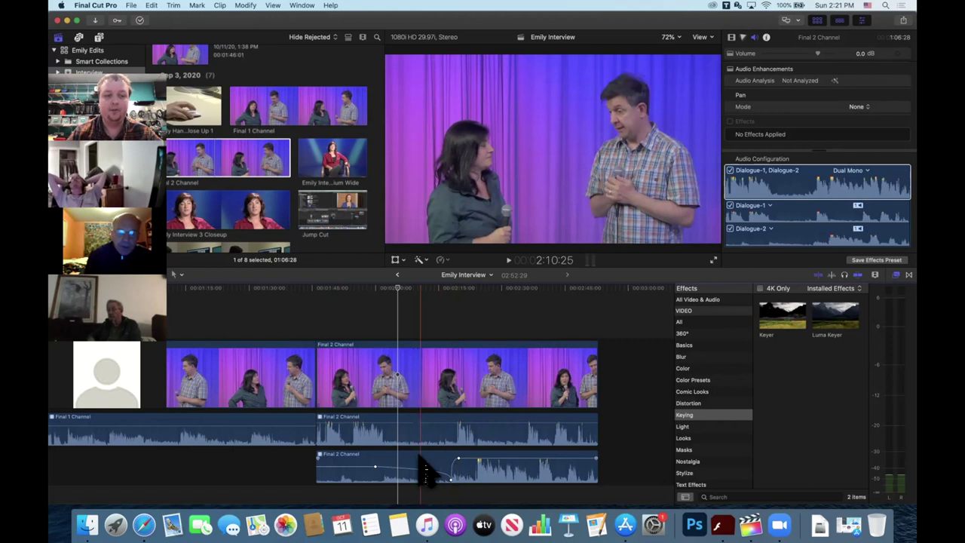
{"action": "left_click_drag", "start_coordinate": [375, 468], "coordinate": [375, 462]}
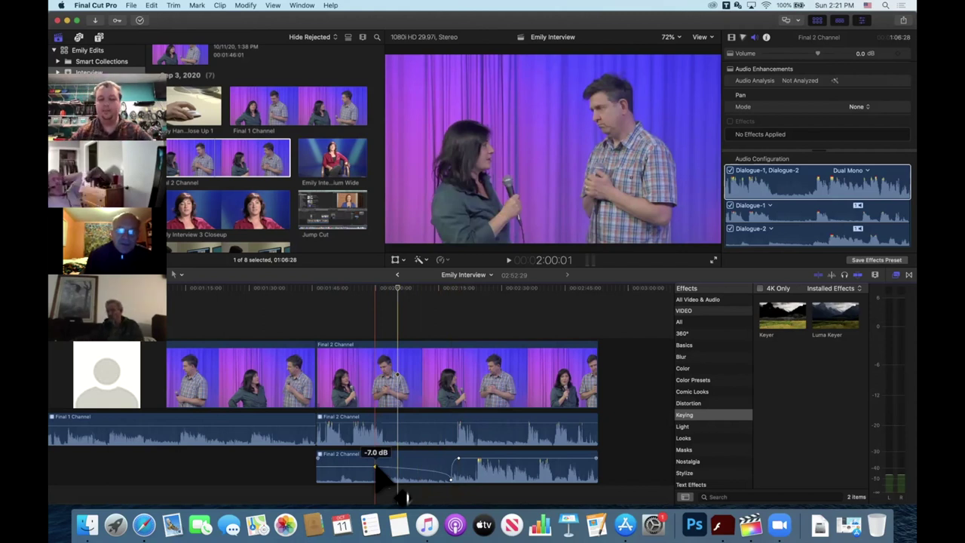
{"action": "key", "text": "space"}
{"action": "left_click", "coordinate": [382, 469]}
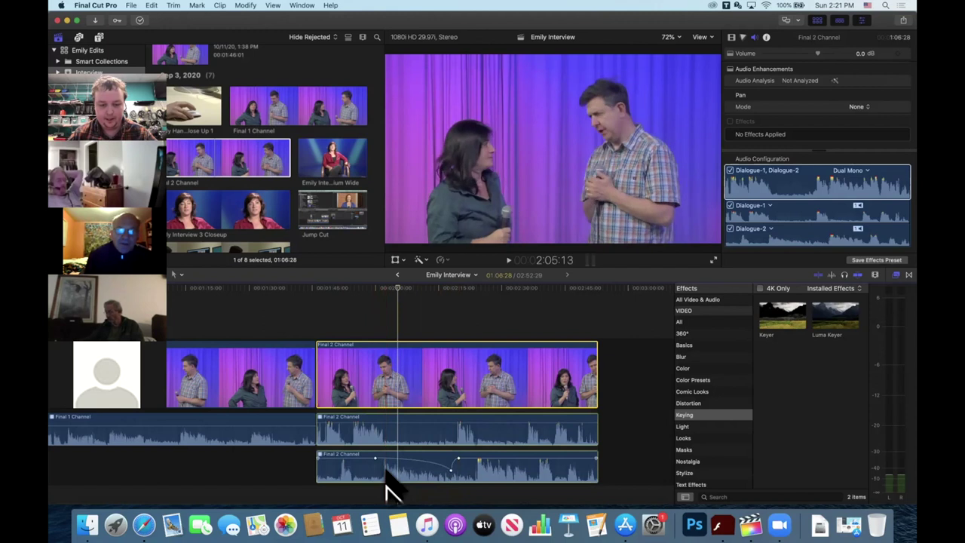
{"action": "left_click_drag", "start_coordinate": [386, 469], "coordinate": [389, 479]}
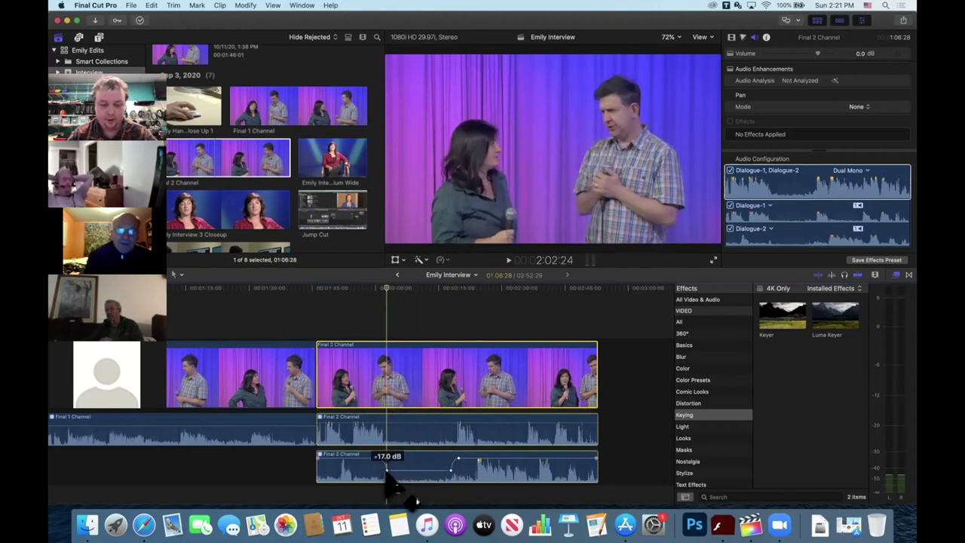
{"action": "left_click_drag", "start_coordinate": [386, 469], "coordinate": [377, 471]}
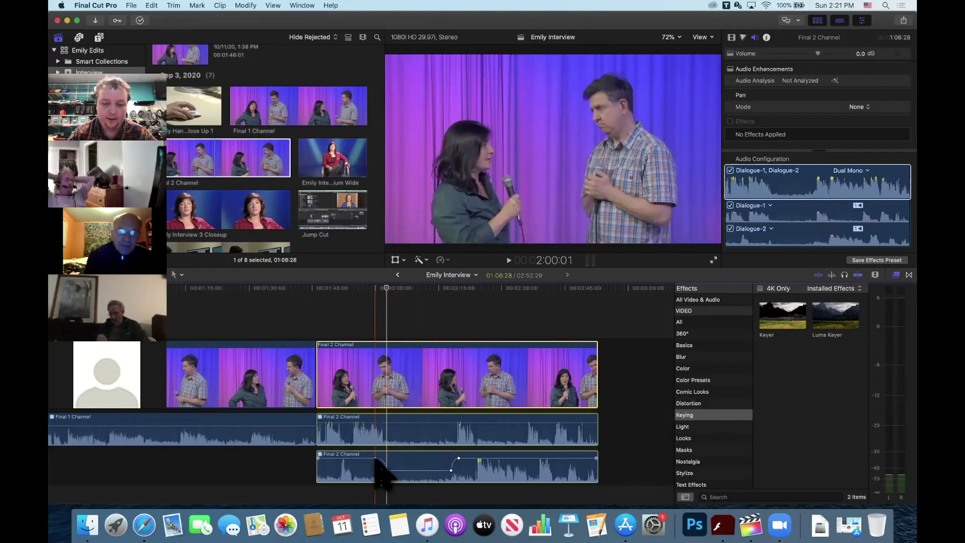
Step: Set the lower audio clip's keyframed middle section to -17.0 dB
{"action": "left_click", "coordinate": [376, 463]}
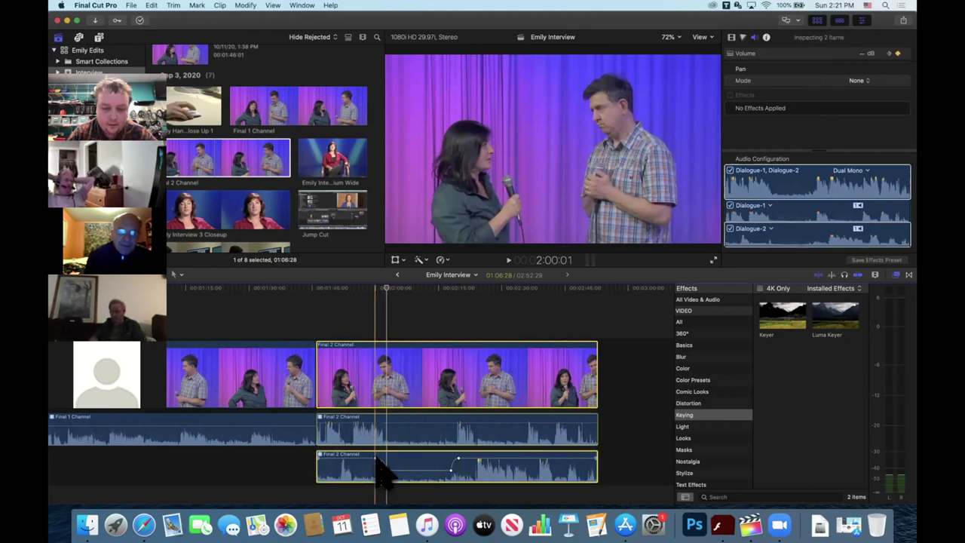
{"action": "left_click", "coordinate": [451, 471]}
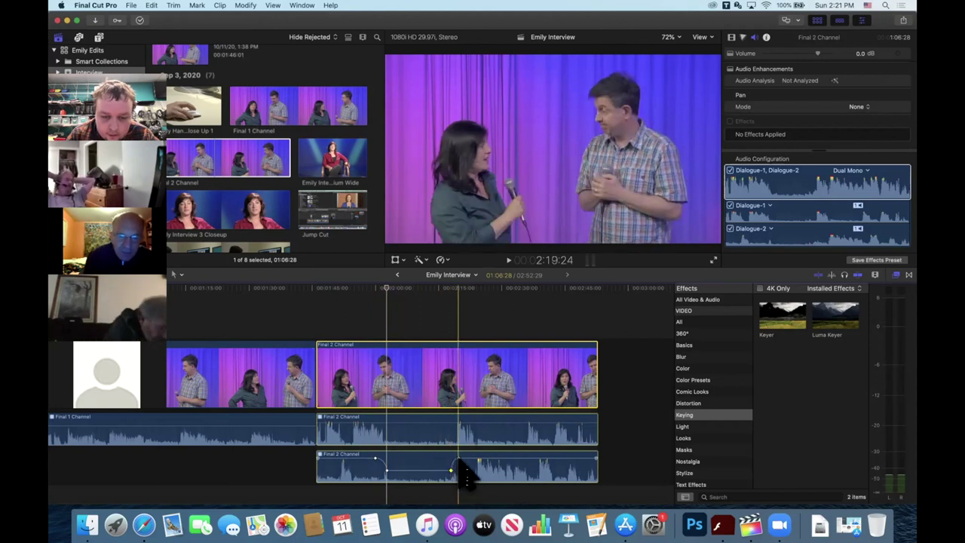
{"action": "left_click_drag", "start_coordinate": [466, 470], "coordinate": [468, 471]}
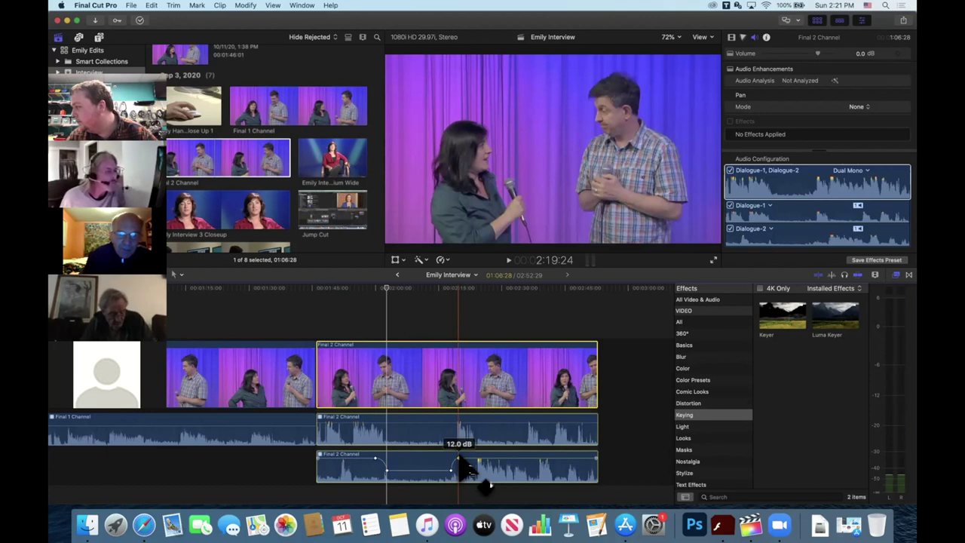
{"action": "left_click_drag", "start_coordinate": [466, 469], "coordinate": [385, 472]}
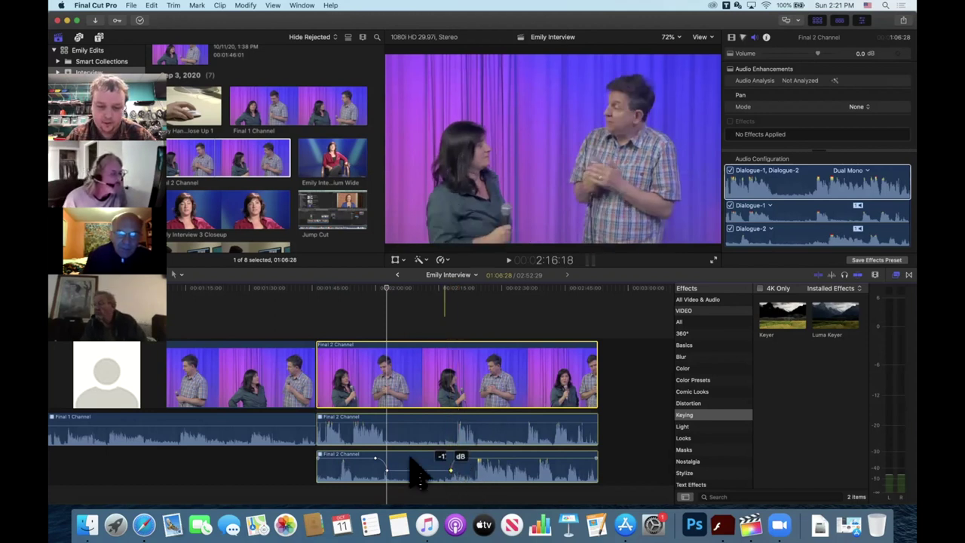
{"action": "left_click_drag", "start_coordinate": [385, 472], "coordinate": [377, 464]}
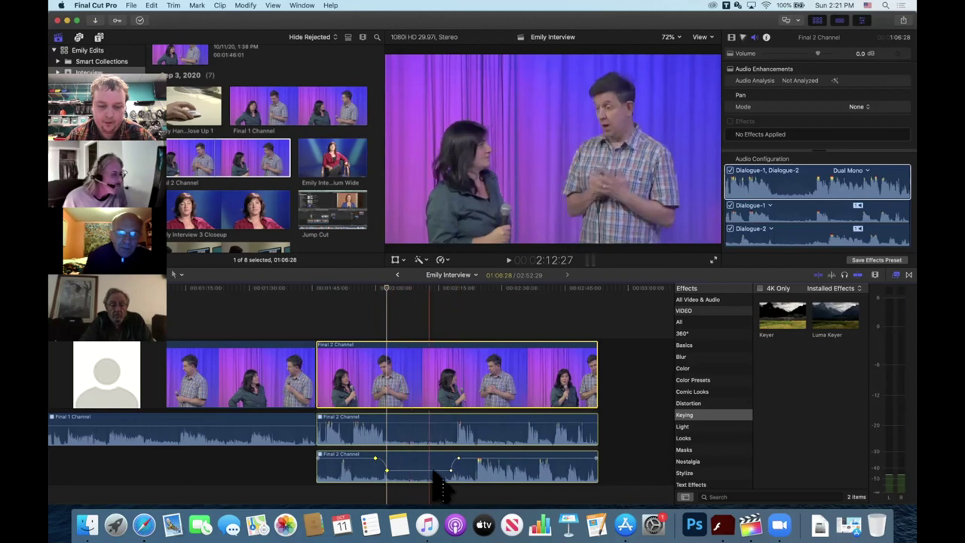
{"action": "mouse_move", "coordinate": [392, 473]}
{"action": "left_mouse_down"}
{"action": "mouse_move", "coordinate": [387, 466]}
{"action": "mouse_move", "coordinate": [425, 466]}
{"action": "mouse_move", "coordinate": [338, 476]}
{"action": "left_mouse_up"}
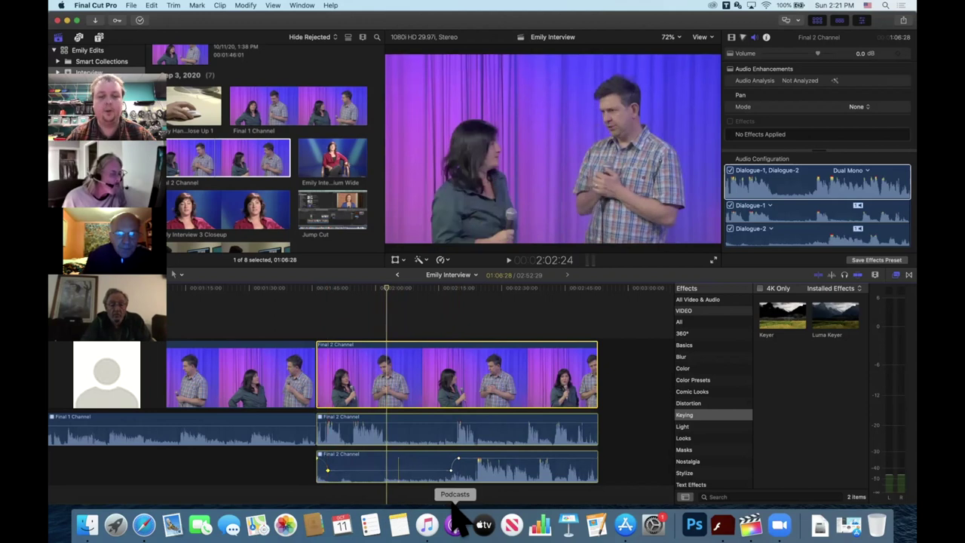
{"action": "left_click_drag", "start_coordinate": [451, 475], "coordinate": [451, 478]}
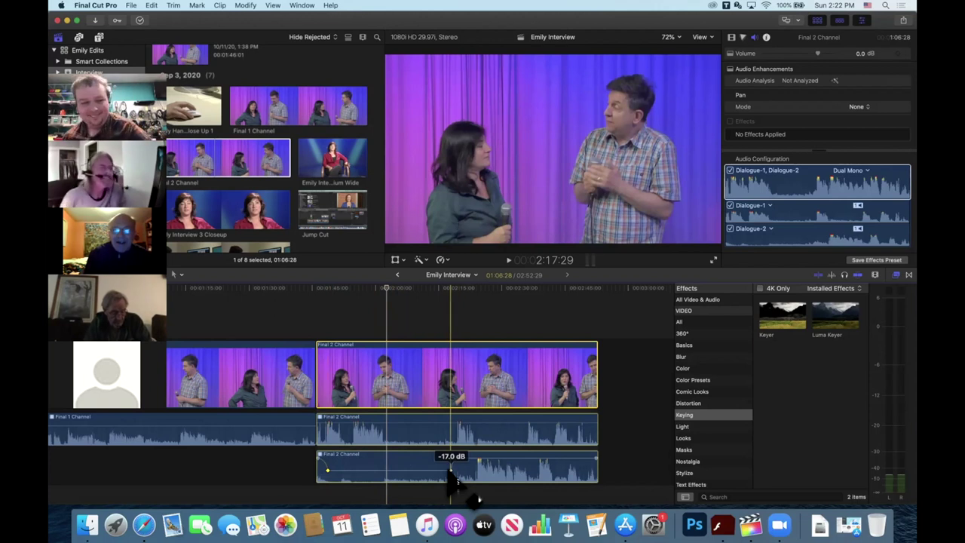
{"action": "left_click_drag", "start_coordinate": [450, 477], "coordinate": [451, 477]}
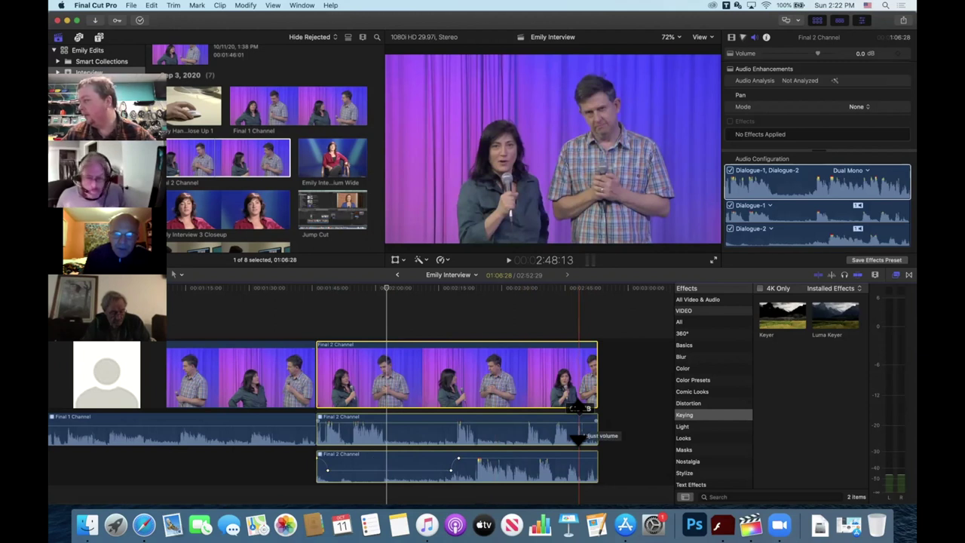
Step: Raise the upper clip's end to 6.0 dB and drag the end keyframes down to silence
{"action": "left_click_drag", "start_coordinate": [579, 439], "coordinate": [582, 434]}
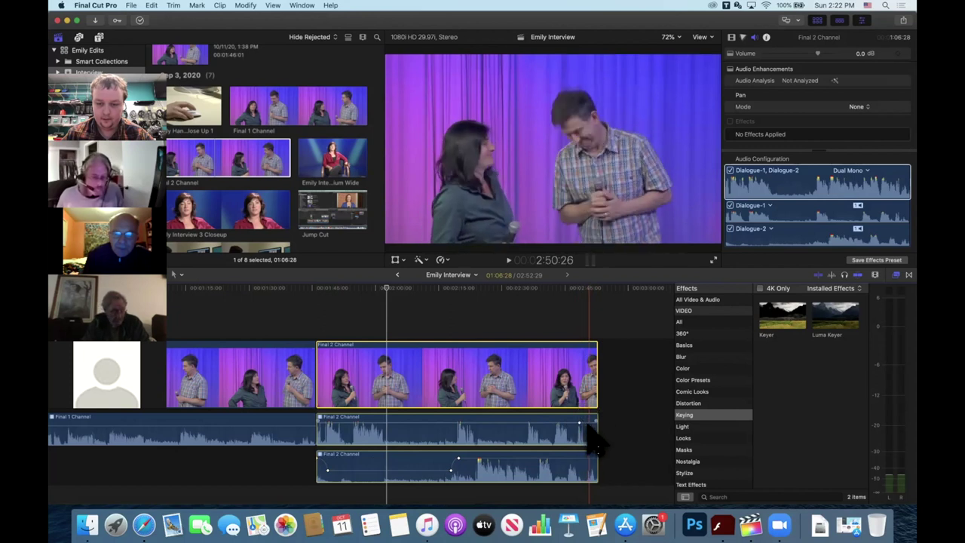
{"action": "left_click", "coordinate": [593, 438]}
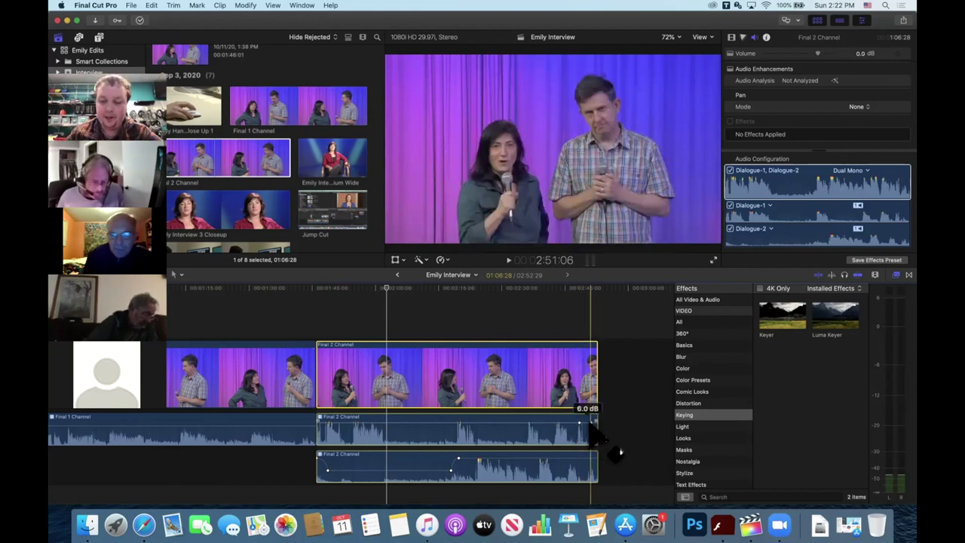
{"action": "left_click", "coordinate": [591, 423]}
{"action": "left_click_drag", "start_coordinate": [592, 447], "coordinate": [607, 466]}
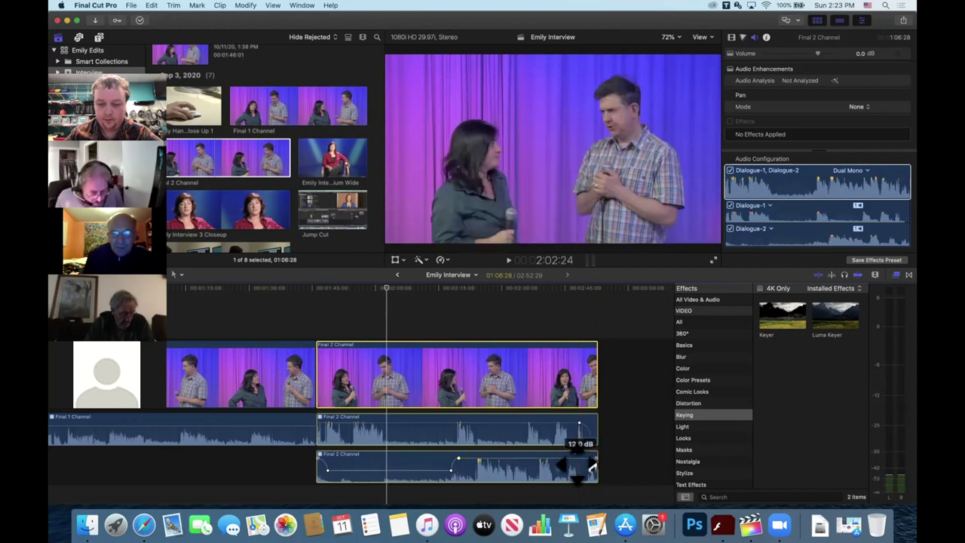
{"action": "left_click_drag", "start_coordinate": [579, 458], "coordinate": [581, 498]}
Step: Play the ending, lengthen the audio fade-out at the clip end, and replay to check it
{"action": "left_click", "coordinate": [559, 309]}
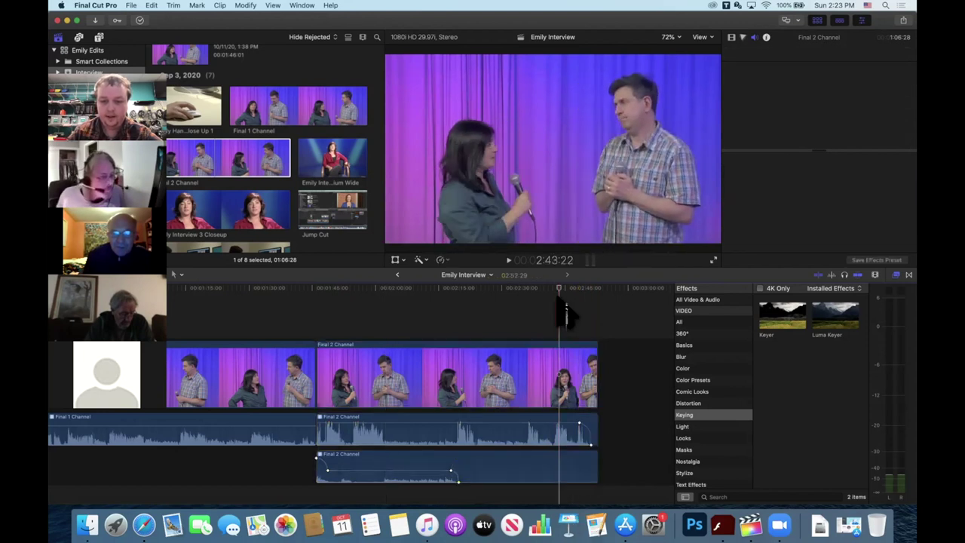
{"action": "key", "text": "space"}
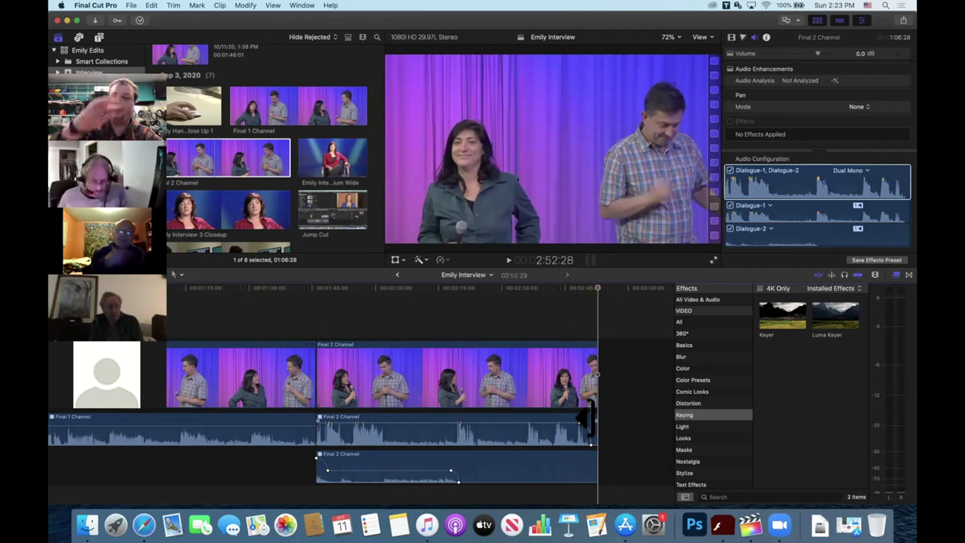
{"action": "left_click_drag", "start_coordinate": [598, 431], "coordinate": [574, 429]}
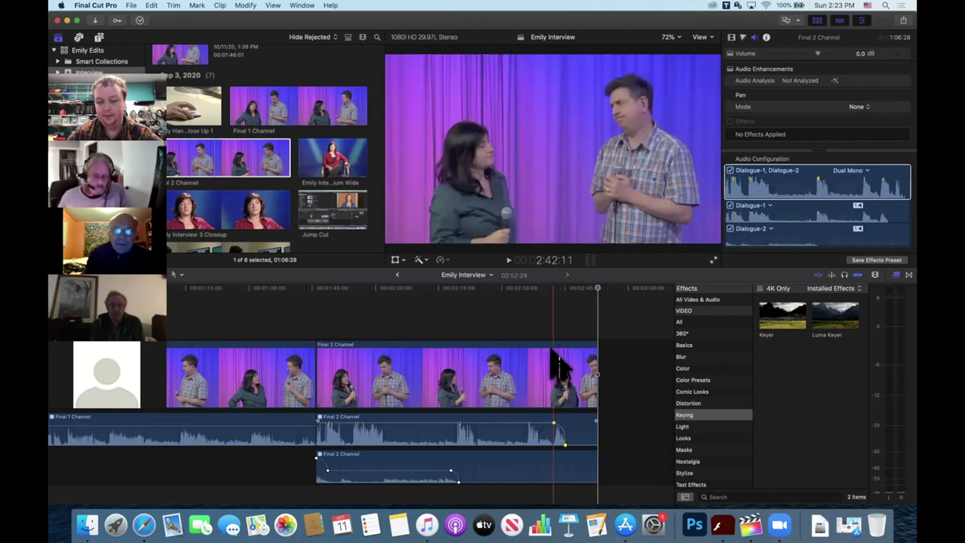
{"action": "key", "text": "space"}
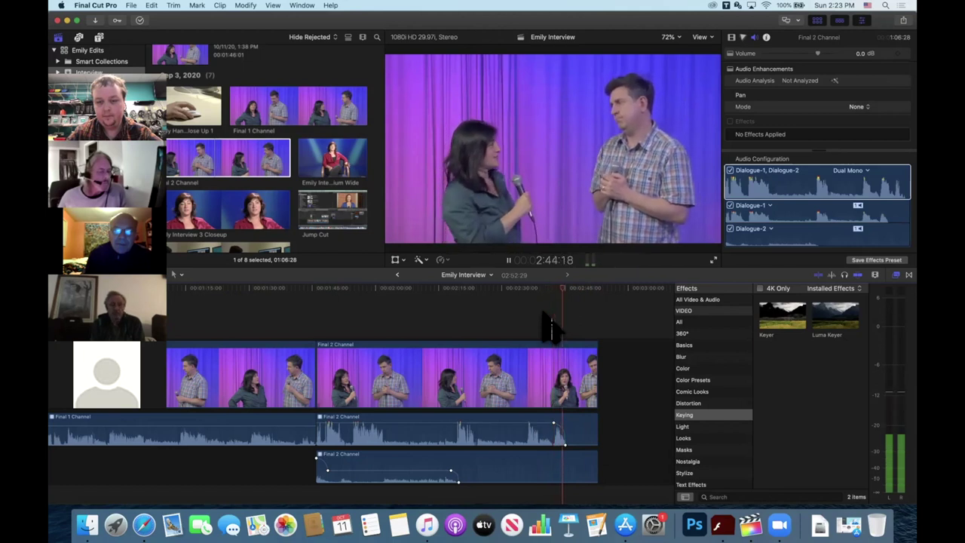
{"action": "key", "text": "space"}
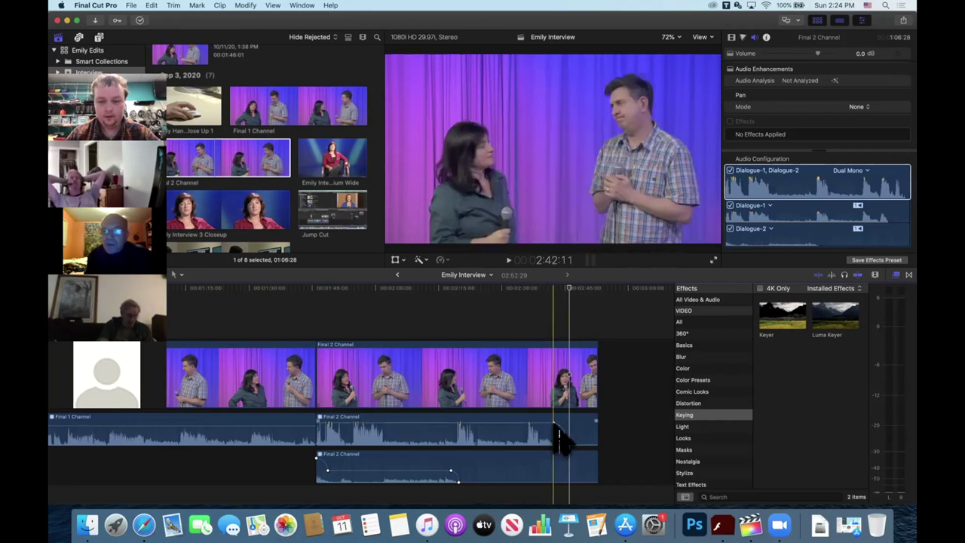
Step: Drag the upper Final 2 Channel audio lane up to 6.0 dB, then select the video clip
{"action": "left_click_drag", "start_coordinate": [555, 427], "coordinate": [560, 396]}
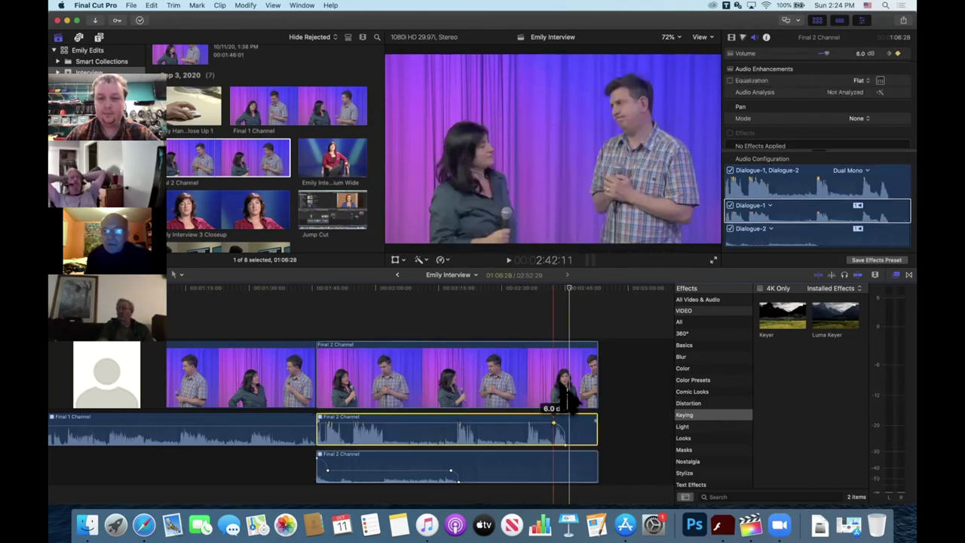
{"action": "left_click", "coordinate": [569, 361]}
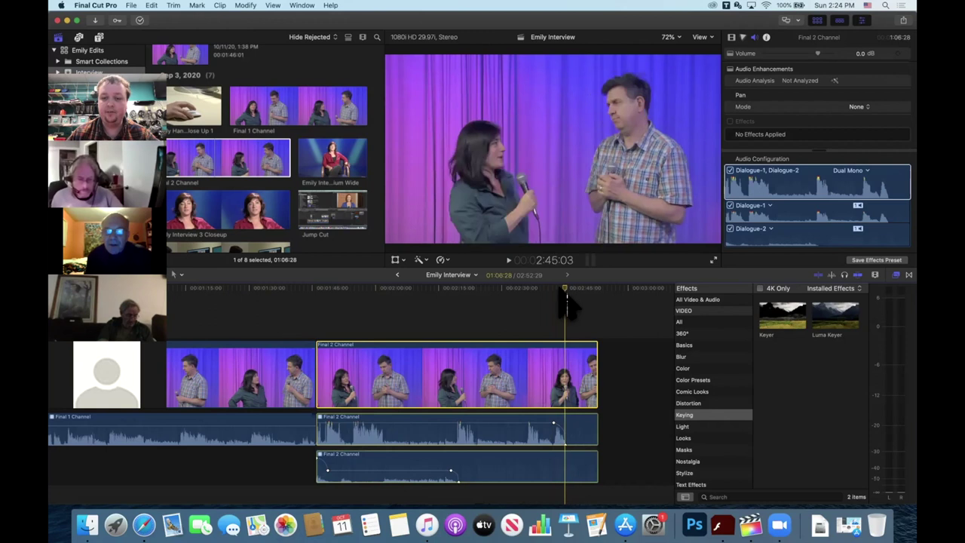
Step: Add an Opacity keyframe at 2:45:03 and set Opacity to 0% at the clip's end
{"action": "left_click", "coordinate": [732, 37]}
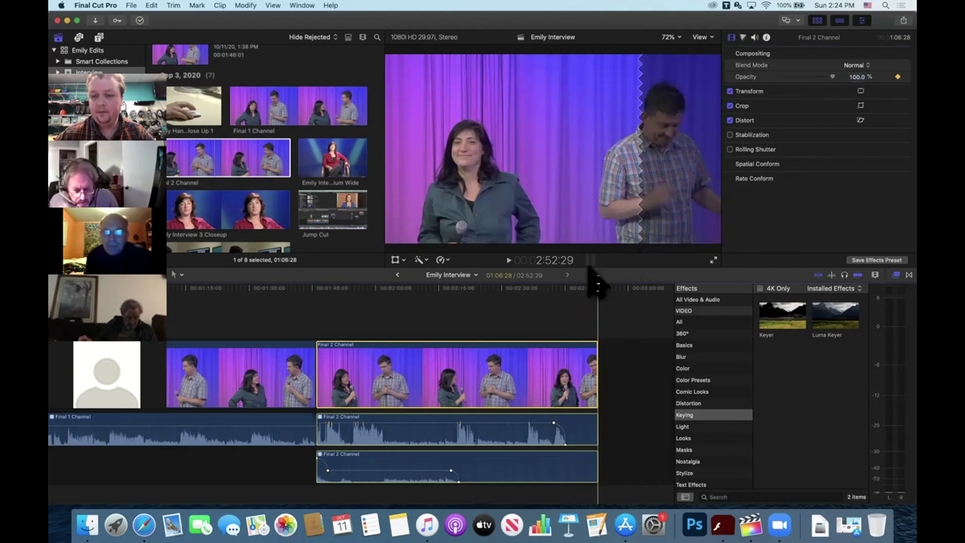
{"action": "left_click", "coordinate": [565, 308]}
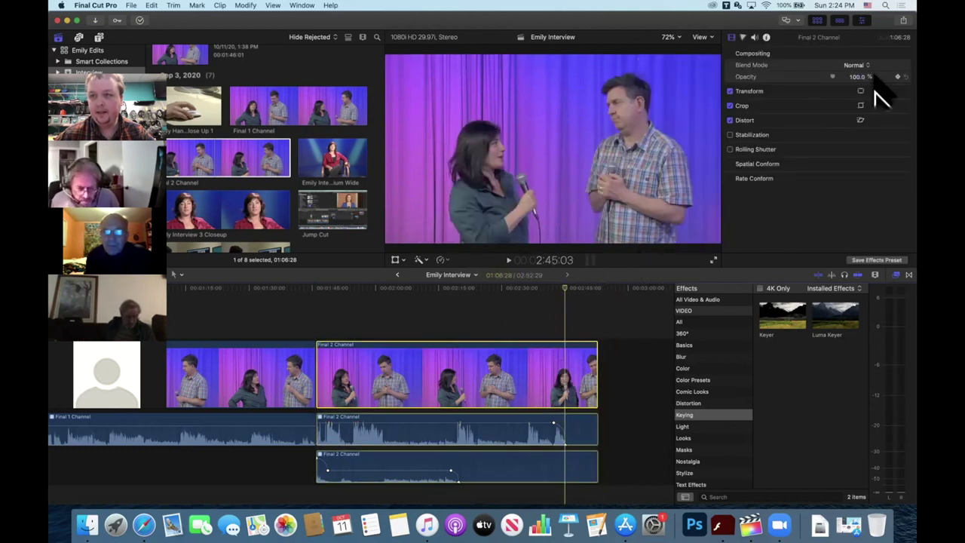
{"action": "left_click", "coordinate": [598, 294]}
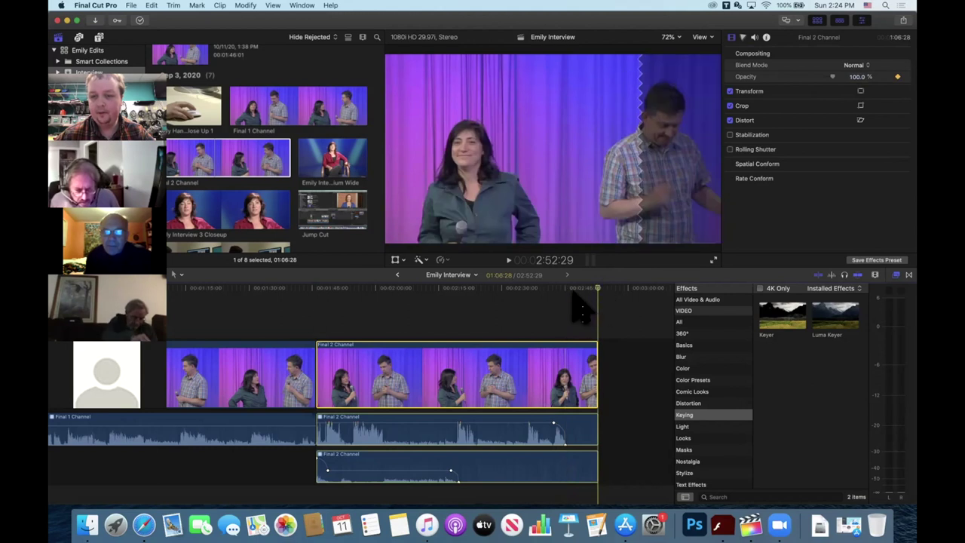
{"action": "left_click", "coordinate": [566, 301]}
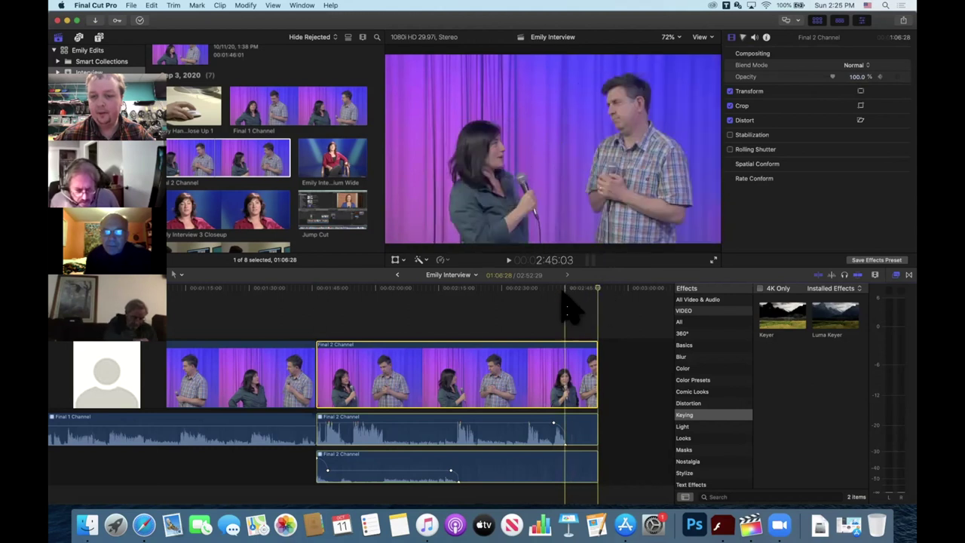
{"action": "left_click", "coordinate": [566, 370]}
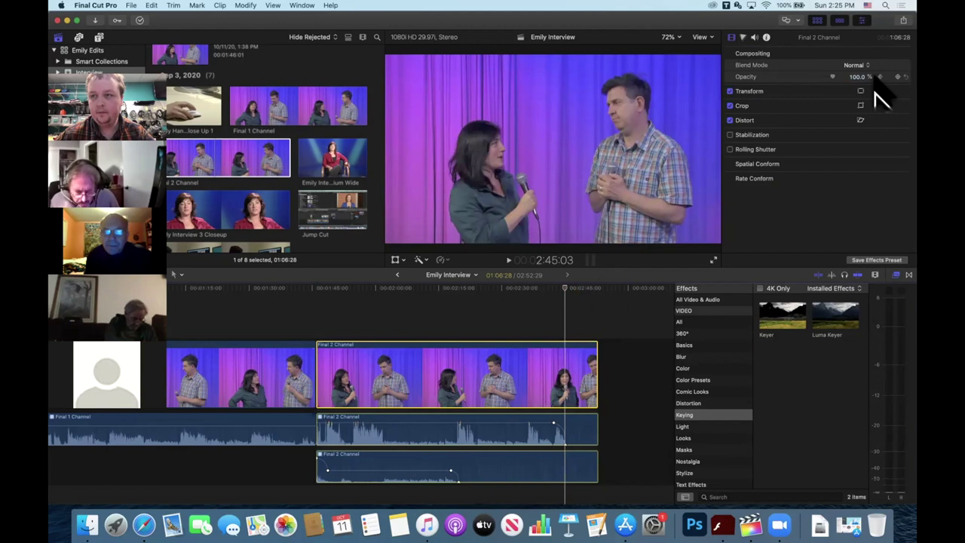
{"action": "left_click", "coordinate": [898, 76]}
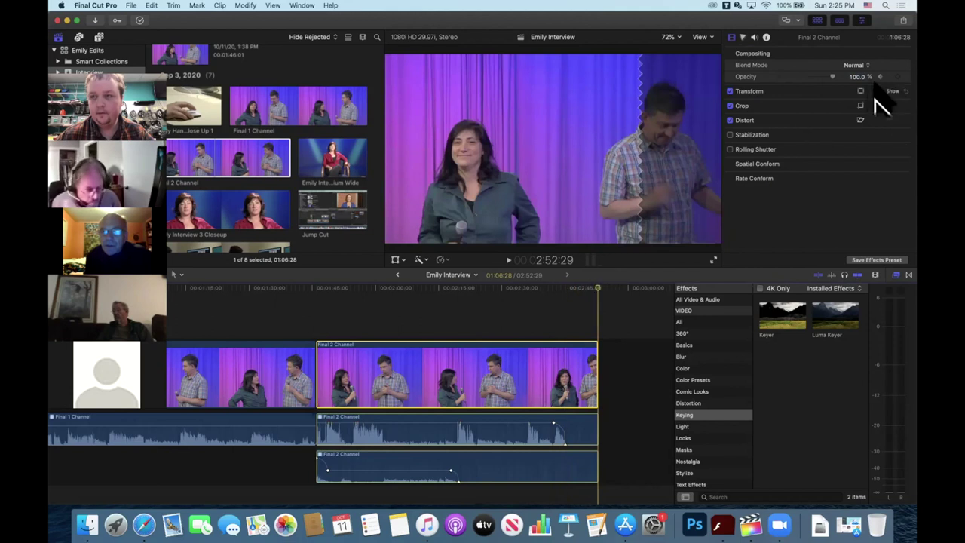
{"action": "left_click_drag", "start_coordinate": [837, 79], "coordinate": [766, 79]}
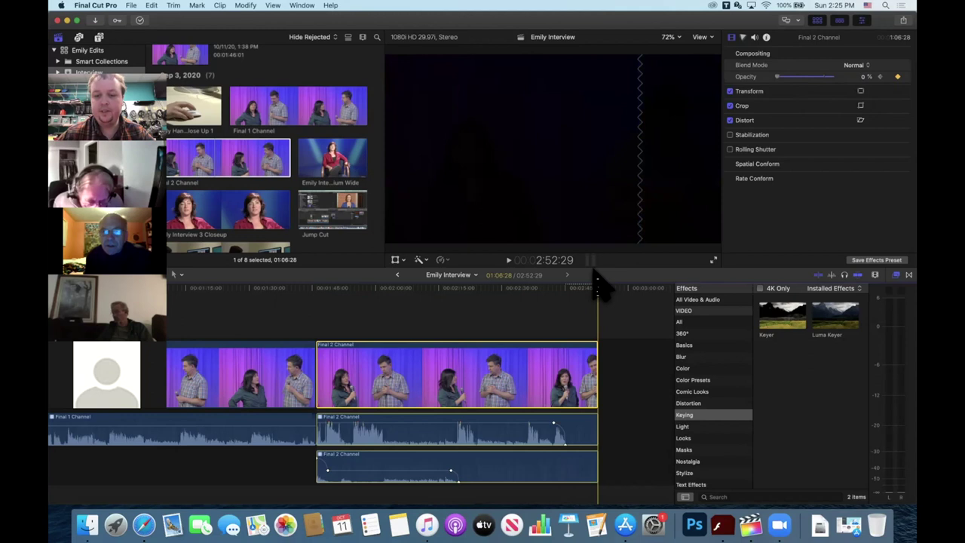
Step: Play back the fade to black, then view the upper audio clip's settings at the timeline end
{"action": "left_click", "coordinate": [557, 293]}
{"action": "key", "text": "space"}
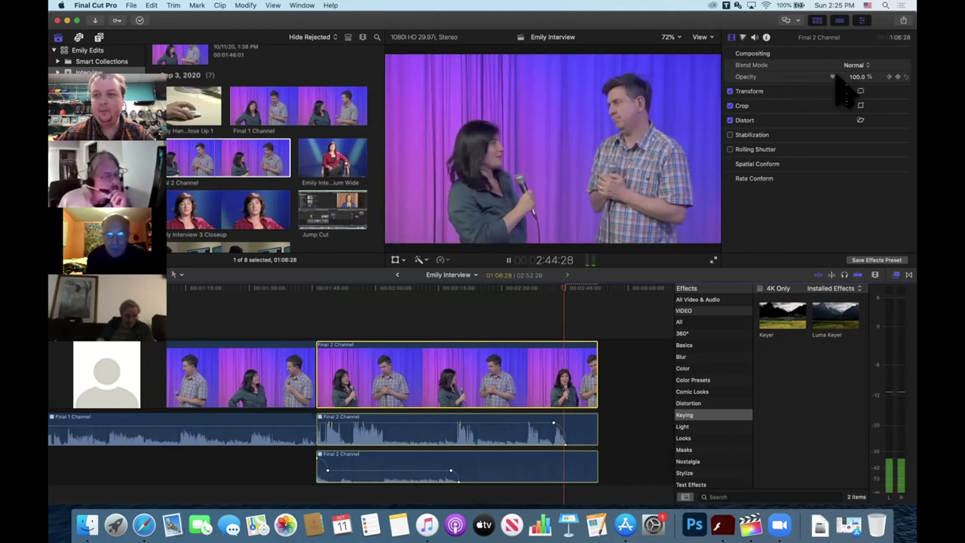
{"action": "left_click_drag", "start_coordinate": [826, 77], "coordinate": [781, 78]}
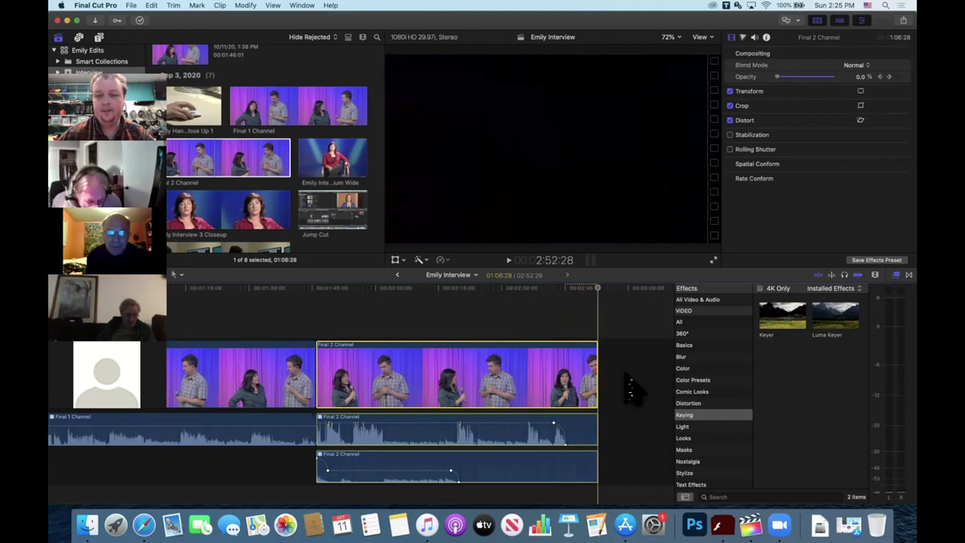
{"action": "left_click", "coordinate": [555, 436]}
{"action": "key", "text": "End"}
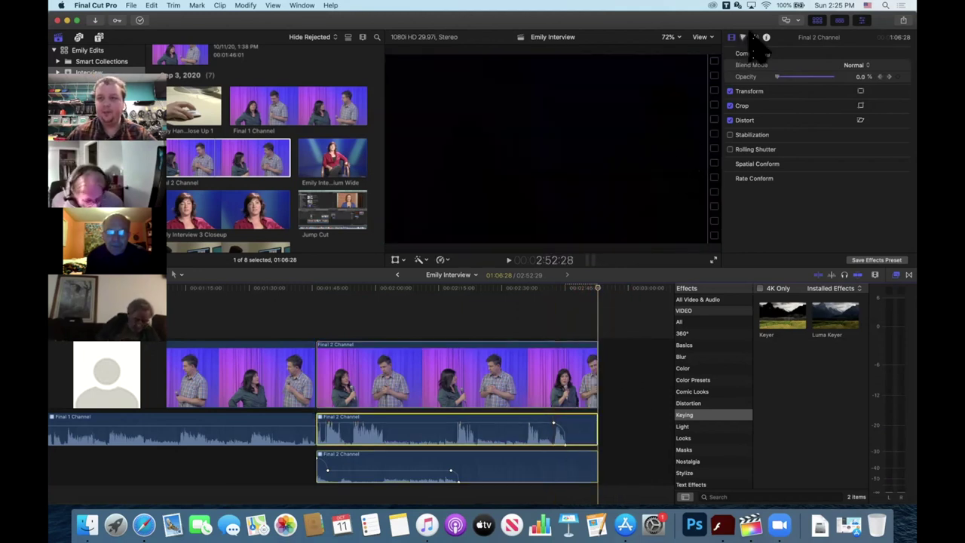
{"action": "left_click", "coordinate": [755, 37]}
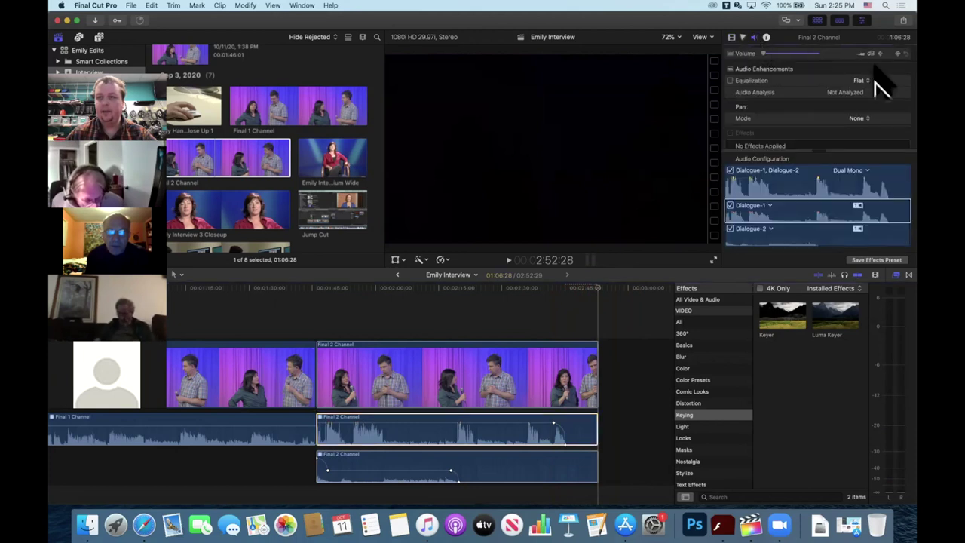
Step: Hop between the volume keyframes at 2:45:03 and 2:42:11, ending on 2:42:11
{"action": "left_click", "coordinate": [877, 56]}
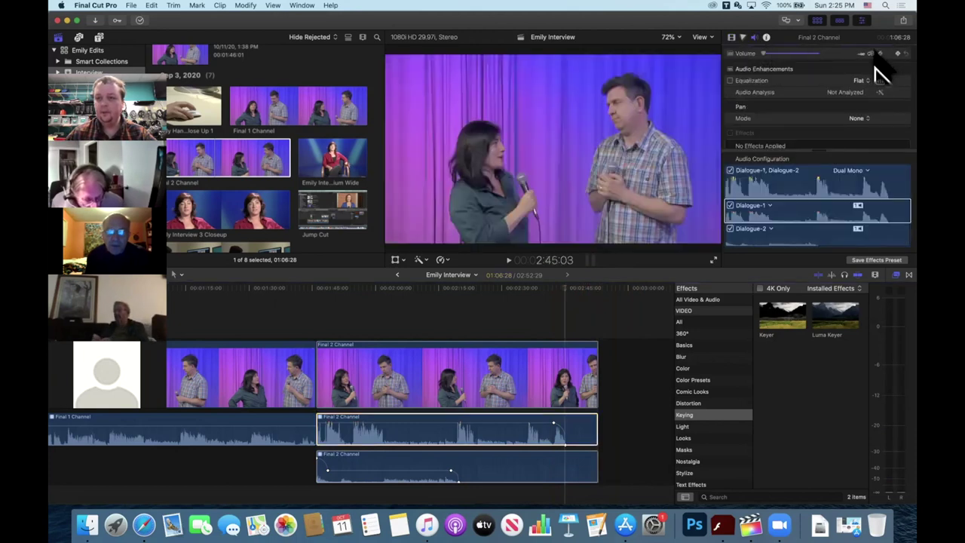
{"action": "left_click", "coordinate": [876, 56]}
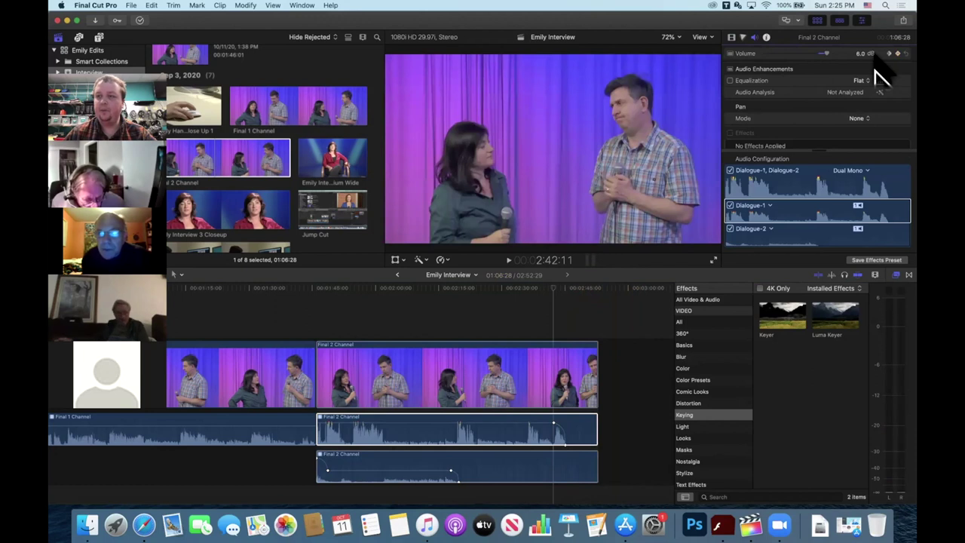
{"action": "left_click", "coordinate": [877, 66]}
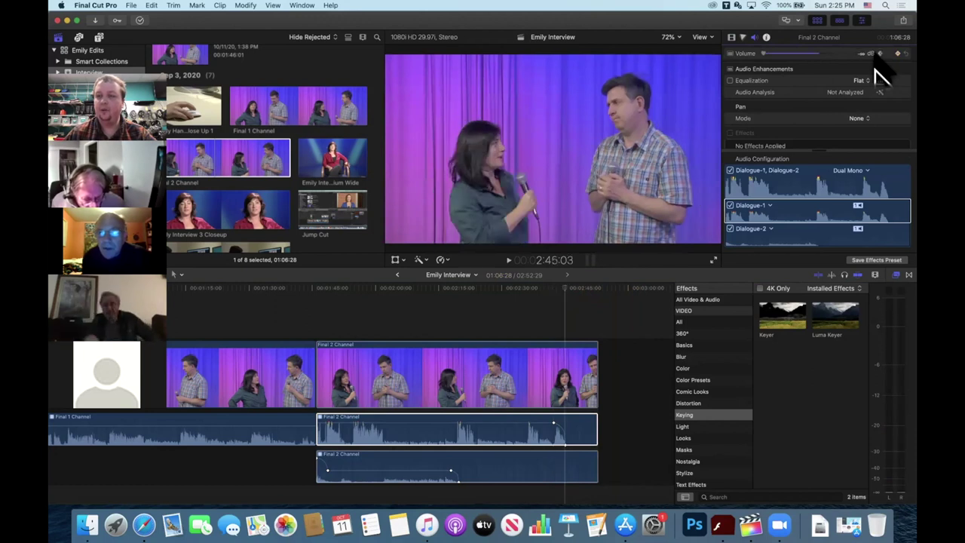
{"action": "left_click", "coordinate": [876, 67]}
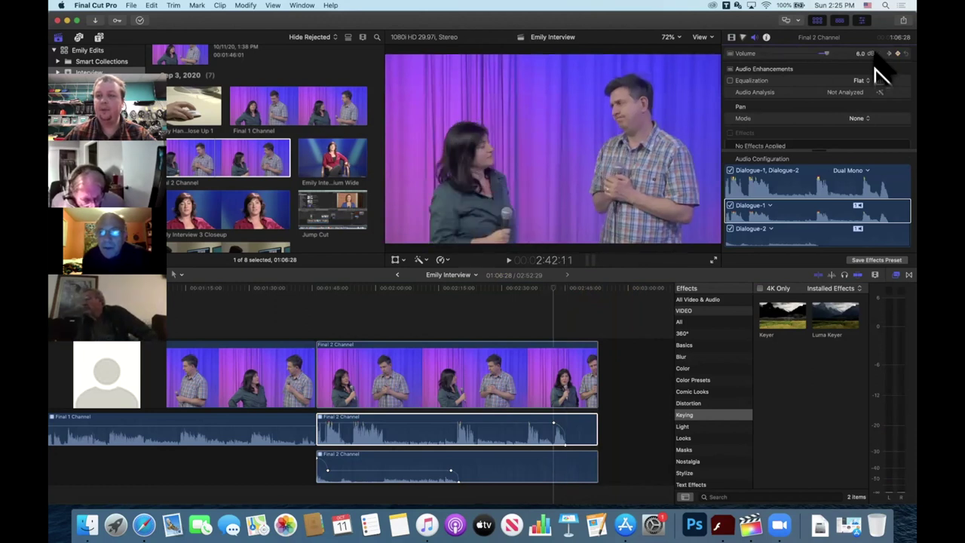
{"action": "left_click", "coordinate": [877, 66]}
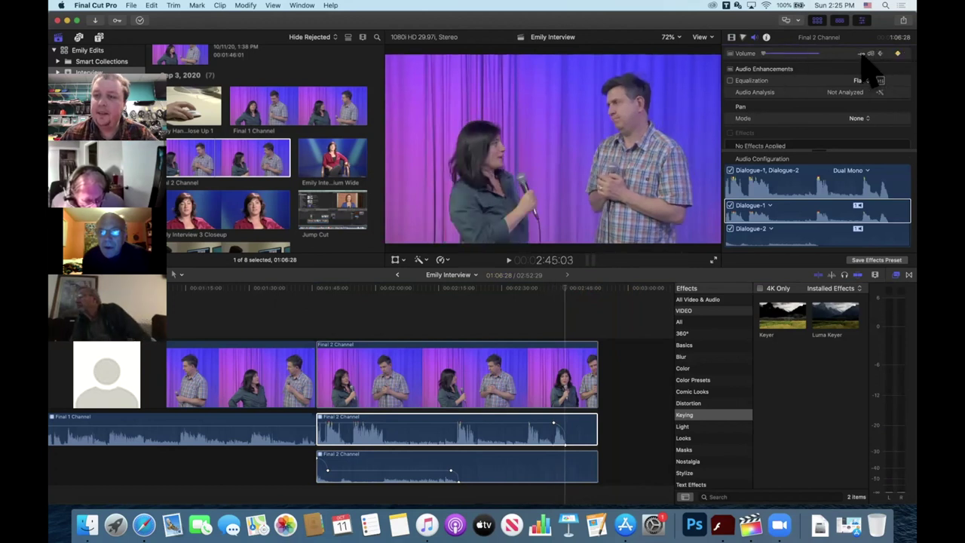
{"action": "left_click", "coordinate": [875, 67]}
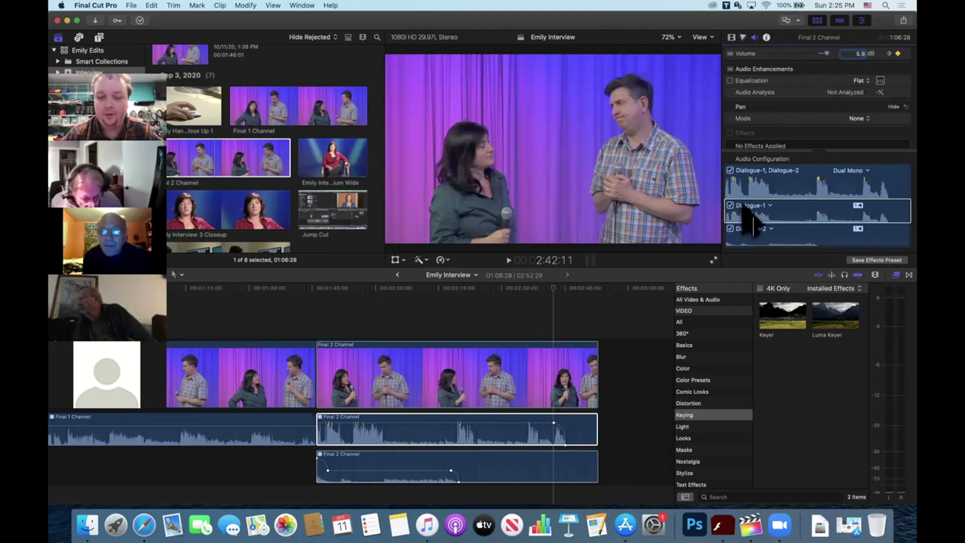
Step: Lower the 2:42:11 volume keyframe from 6.0 to 5.8 dB
{"action": "left_click_drag", "start_coordinate": [543, 424], "coordinate": [555, 423]}
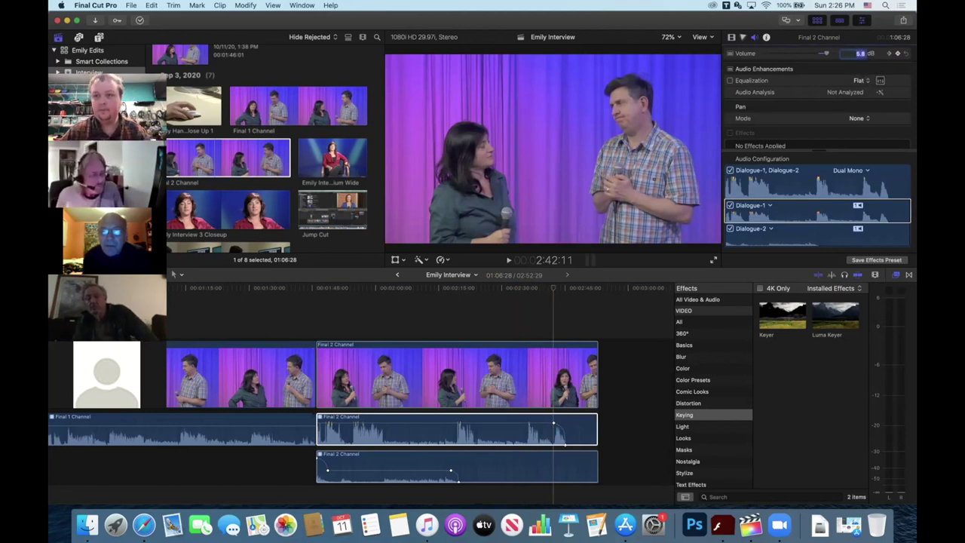
{"action": "left_click", "coordinate": [859, 54]}
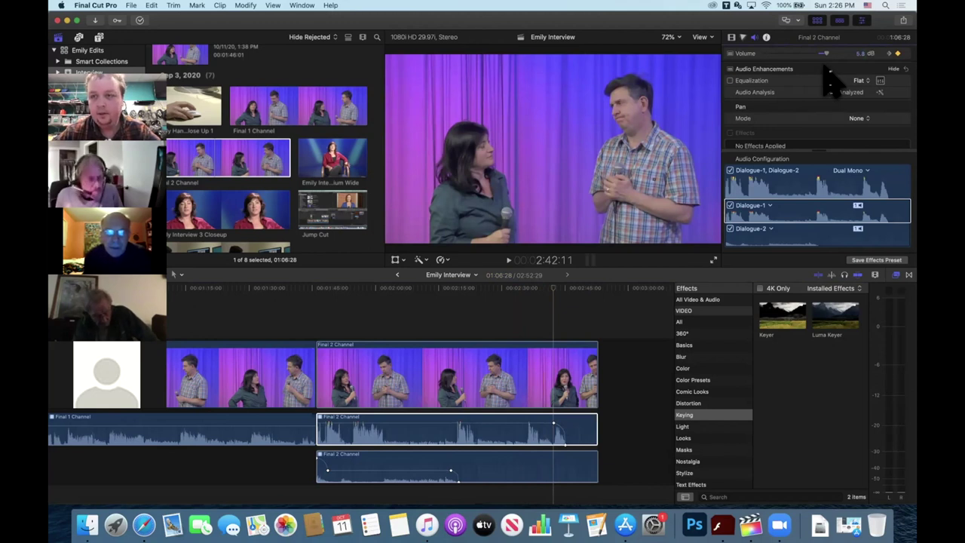
{"action": "scroll", "coordinate": [837, 96], "scroll_direction": "up", "scroll_amount": 1}
{"action": "scroll", "coordinate": [837, 106], "scroll_direction": "down", "scroll_amount": 1}
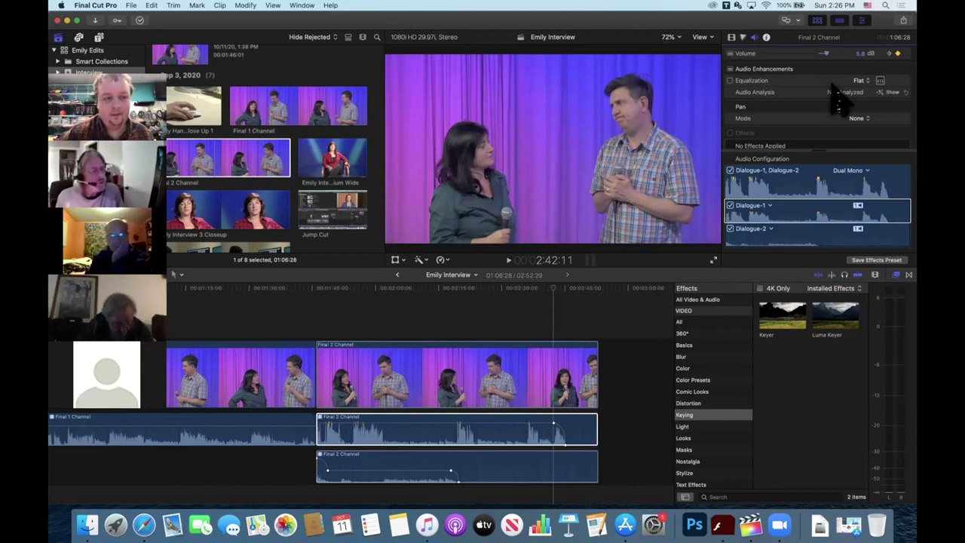
Step: Select the Final 2 Channel clip and show its Video Inspector compositing and opacity settings
{"action": "left_click", "coordinate": [565, 374]}
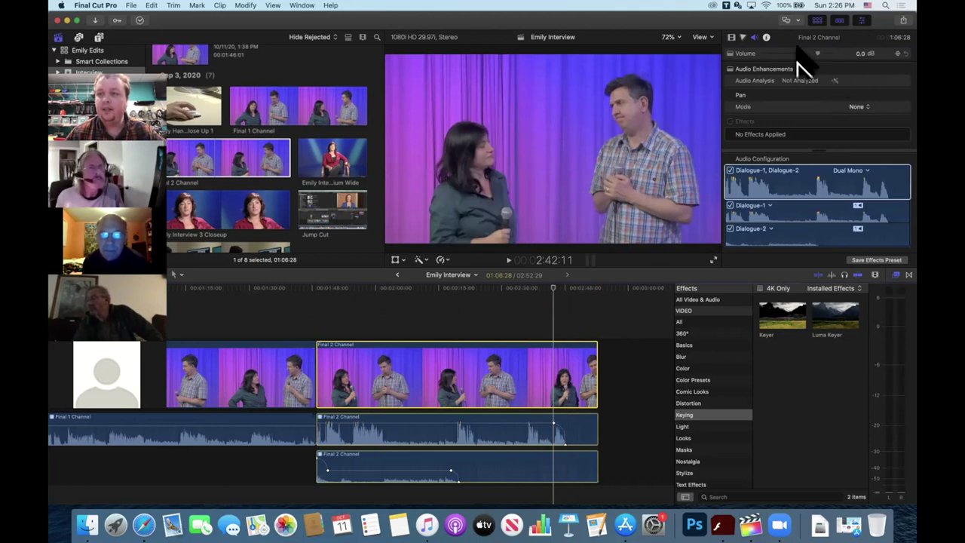
{"action": "left_click", "coordinate": [731, 38]}
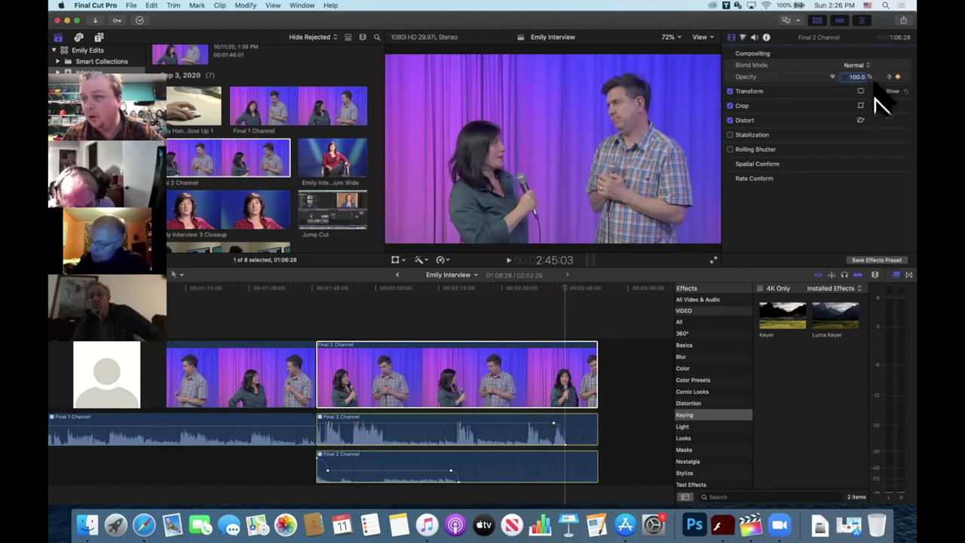
Step: Set the Final 2 Channel clip's opacity to 0% and jump to the timeline end
{"action": "type", "text": "0"}
{"action": "key", "text": "Return"}
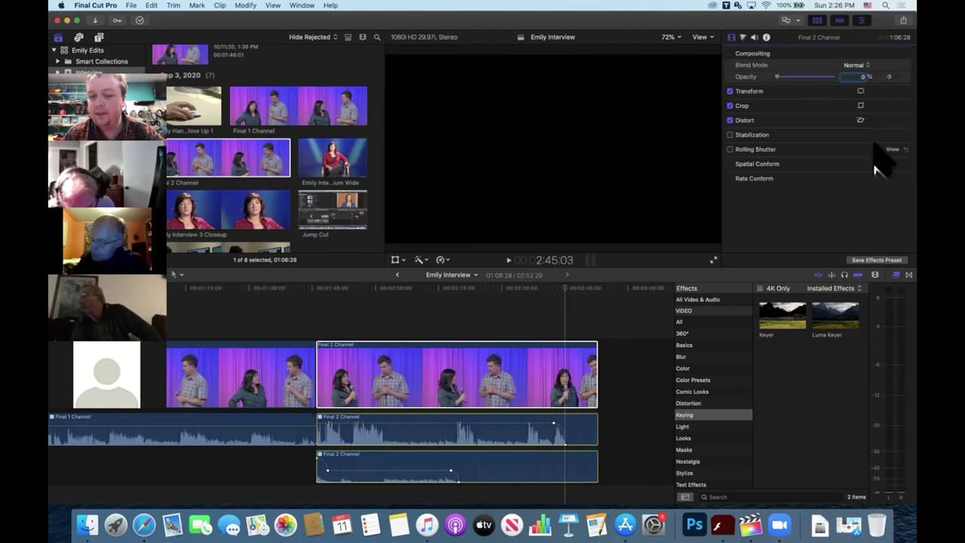
{"action": "key", "text": "End"}
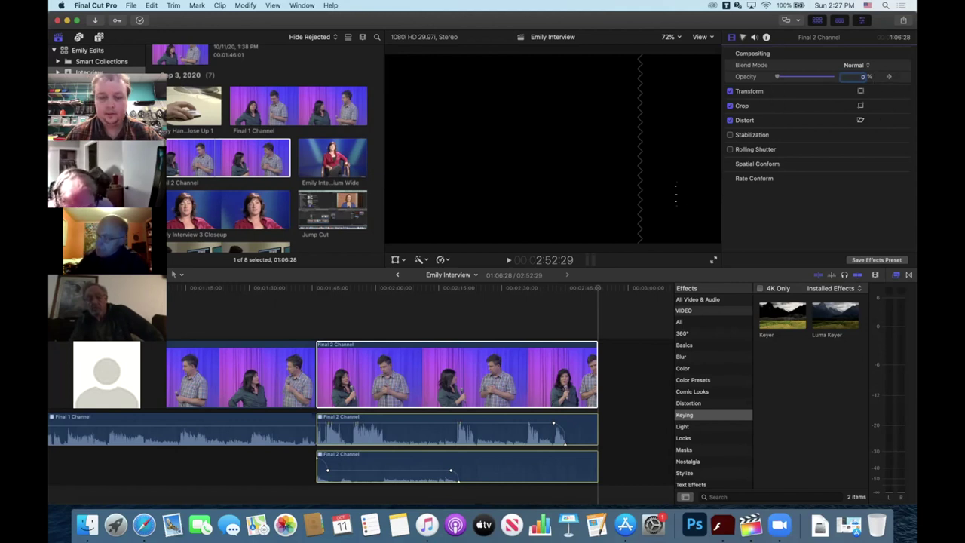
Step: Restore the clip's opacity to 100%, then move the playhead to 2:19:24 and deselect
{"action": "left_click_drag", "start_coordinate": [781, 77], "coordinate": [833, 77]}
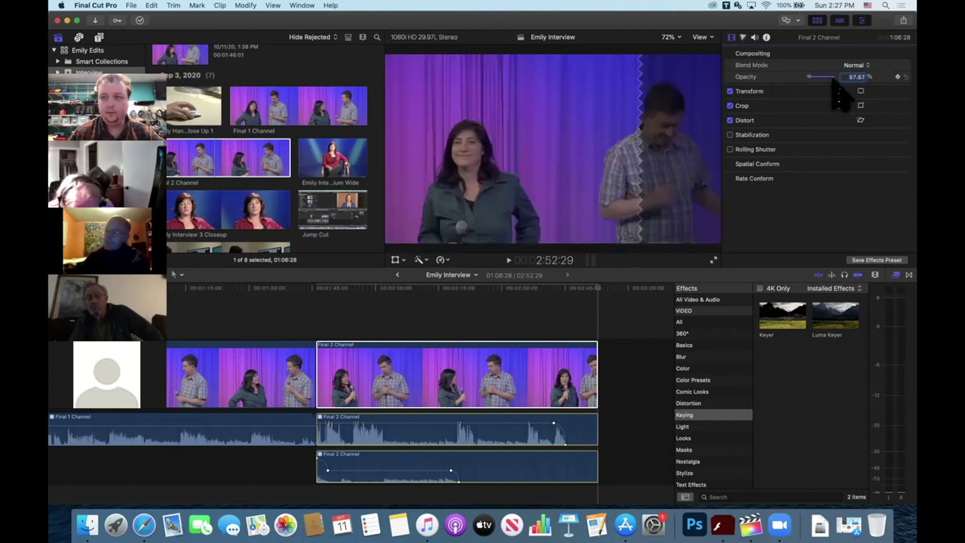
{"action": "left_click", "coordinate": [458, 301]}
{"action": "left_click", "coordinate": [487, 311]}
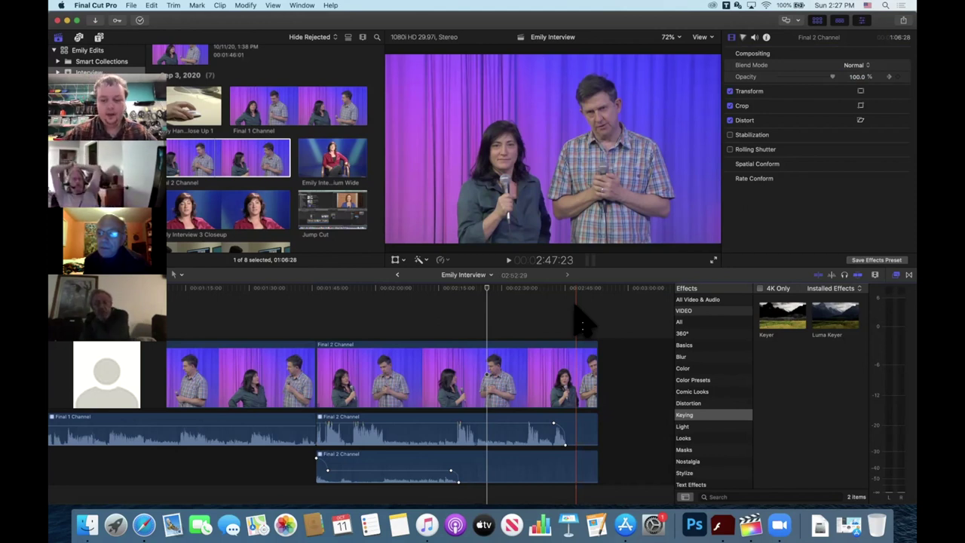
Step: Step through the edit points between the closeup, the Final 2 Channel clip and the timeline end
{"action": "key", "text": "Up"}
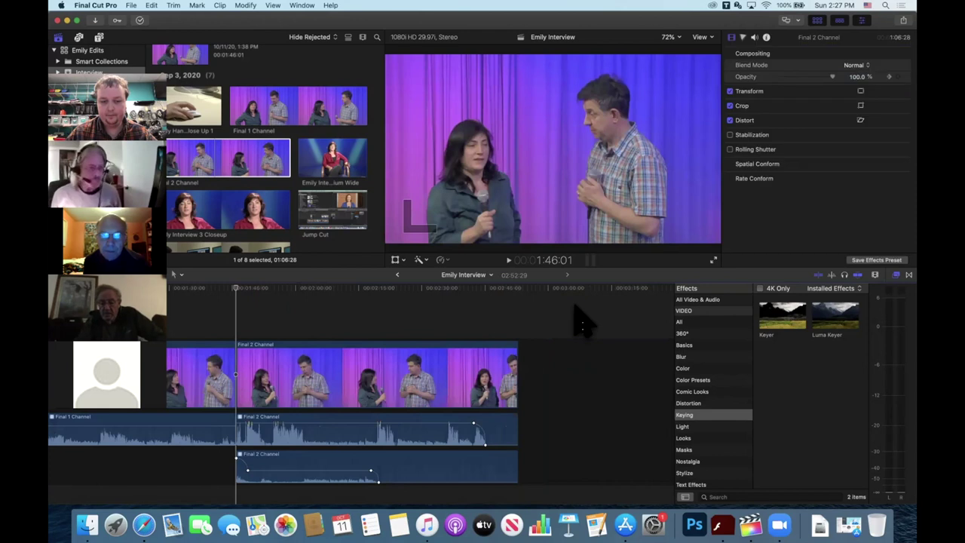
{"action": "key", "text": "Down"}
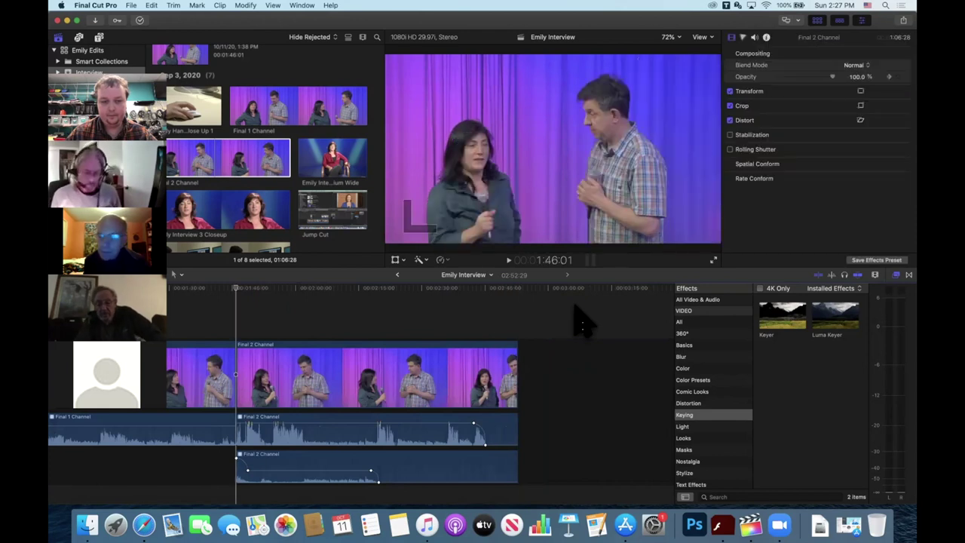
{"action": "key", "text": "Up"}
{"action": "key", "text": "Up"}
{"action": "key", "text": "Up"}
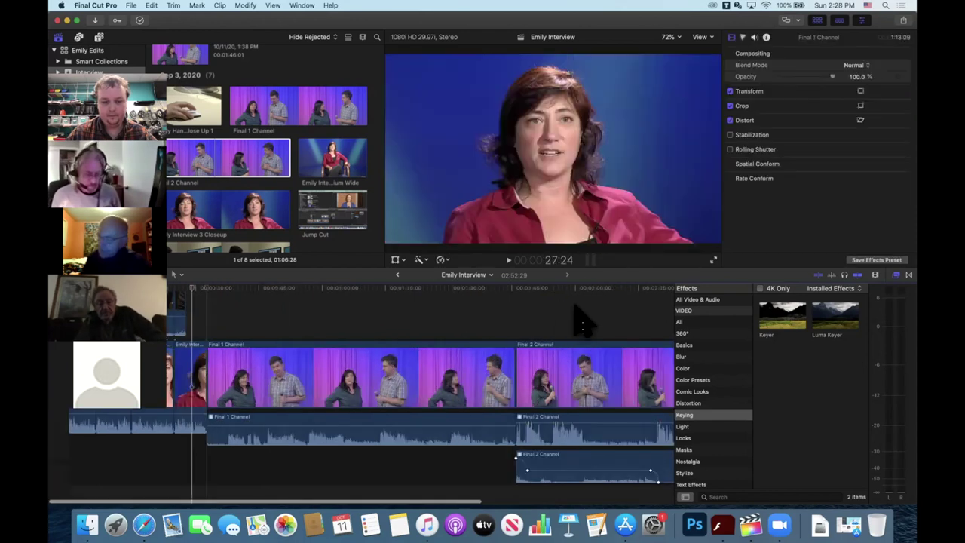
{"action": "key", "text": "Down"}
{"action": "key", "text": "Down"}
{"action": "key", "text": "Down"}
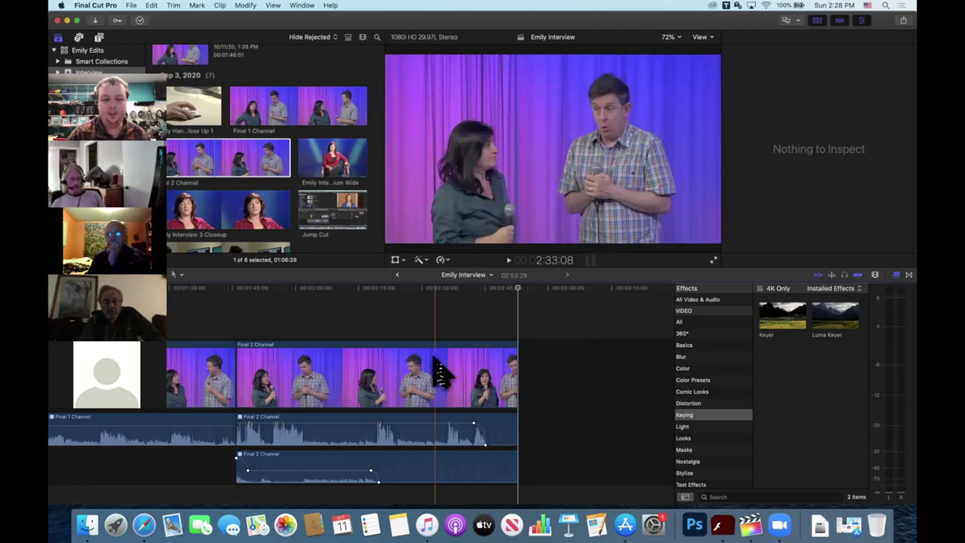
Step: Zoom the timeline out with Cmd-minus to fit the whole edit, then select Final 1 Channel
{"action": "scroll", "coordinate": [438, 371], "scroll_direction": "left", "scroll_amount": 10}
{"action": "scroll", "coordinate": [438, 371], "scroll_direction": "up", "scroll_amount": 3}
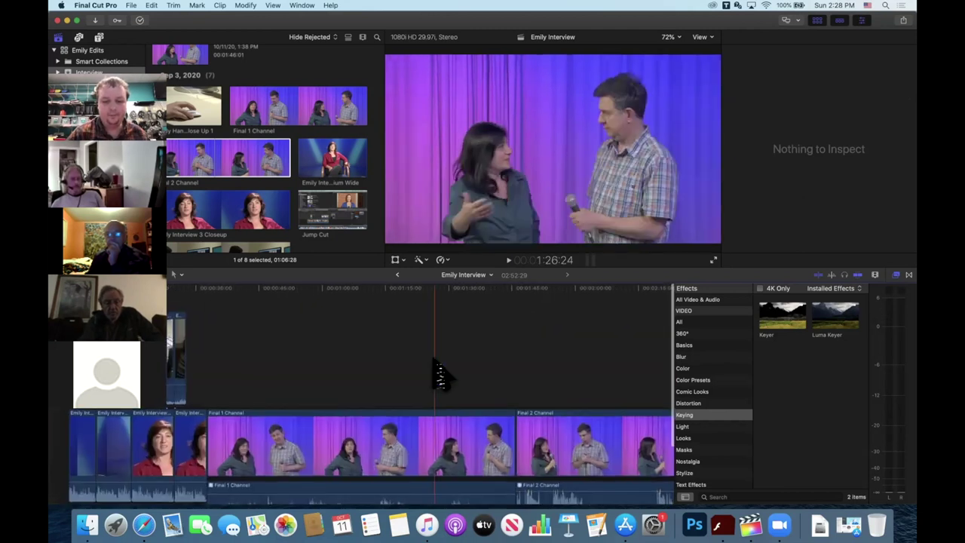
{"action": "key", "text": "super+minus"}
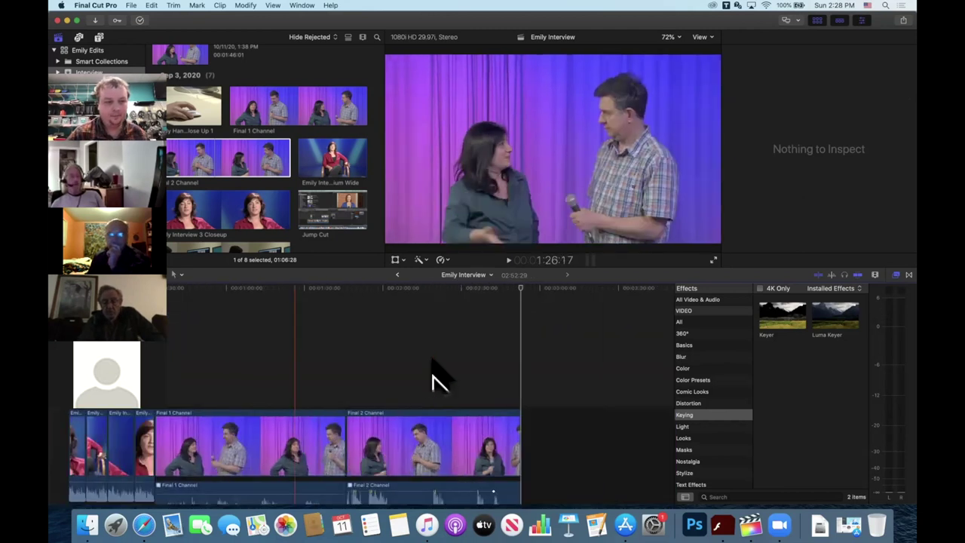
{"action": "scroll", "coordinate": [362, 373], "scroll_direction": "down", "scroll_amount": 4}
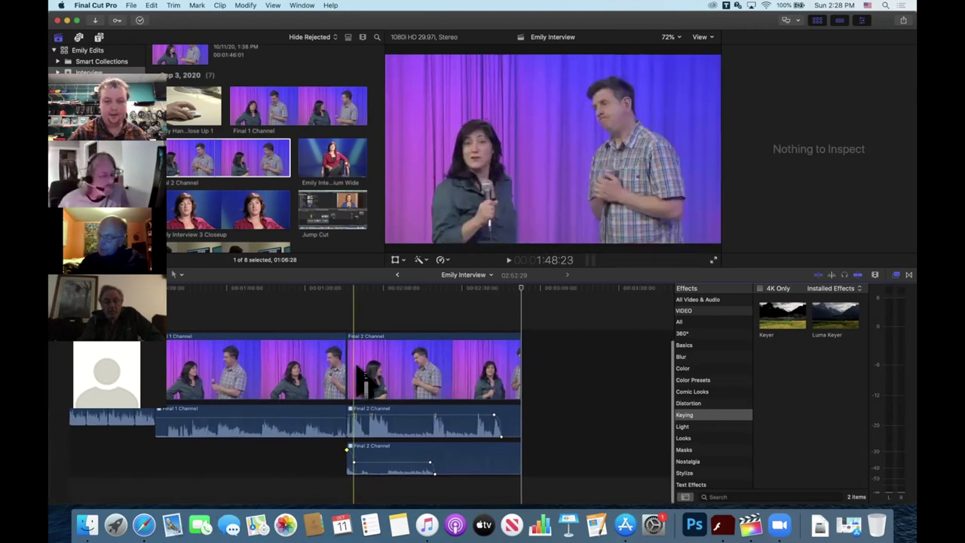
{"action": "scroll", "coordinate": [355, 377], "scroll_direction": "up", "scroll_amount": 1}
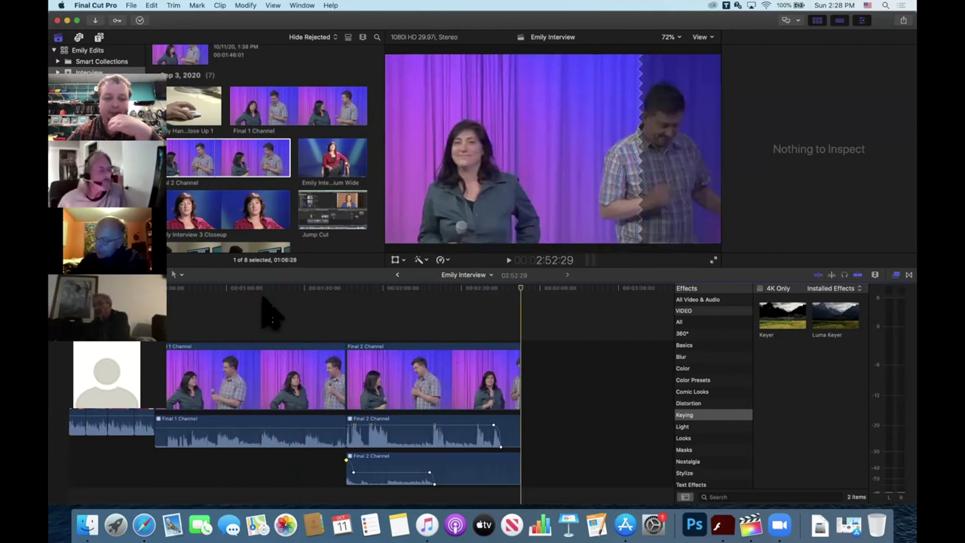
{"action": "left_click", "coordinate": [264, 307]}
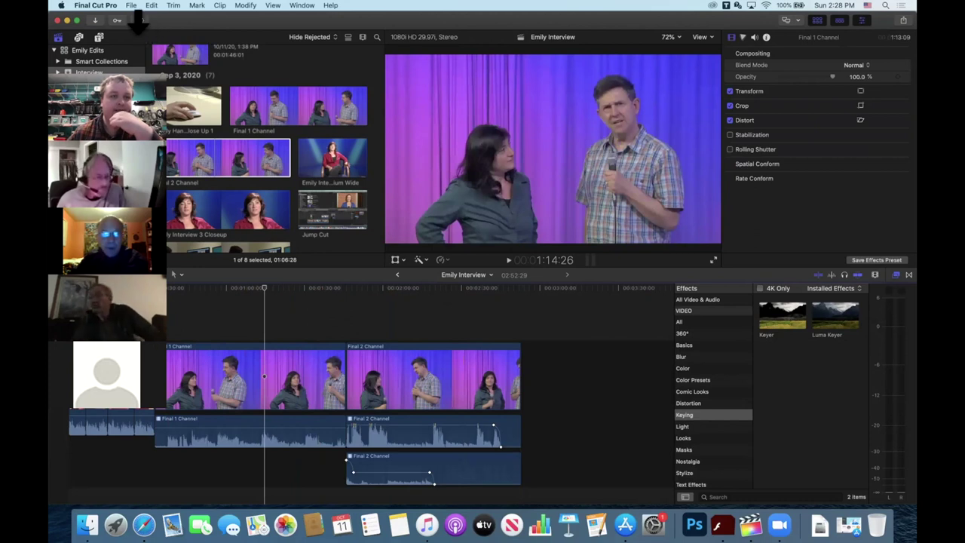
{"action": "left_click", "coordinate": [132, 5]}
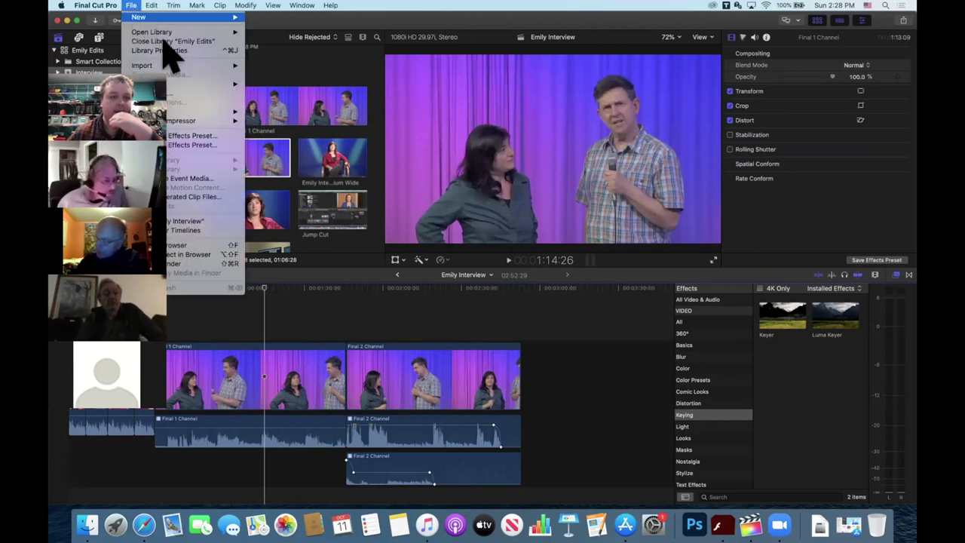
{"action": "mouse_move", "coordinate": [195, 112]}
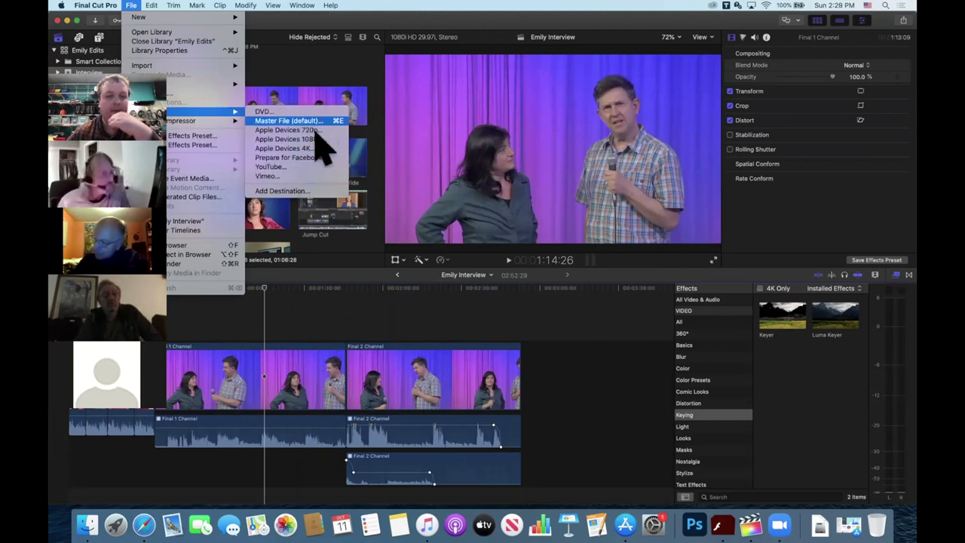
{"action": "left_click", "coordinate": [805, 75]}
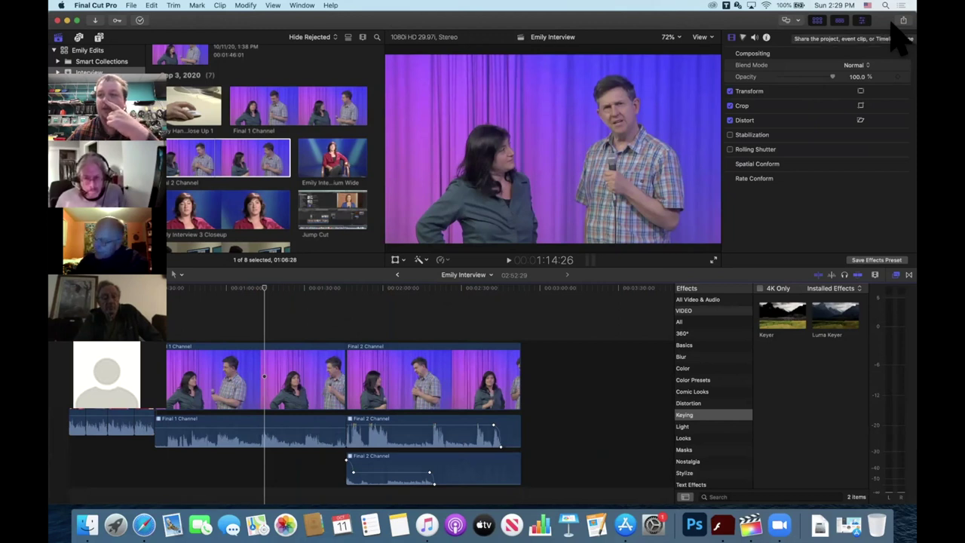
{"action": "left_click", "coordinate": [903, 20]}
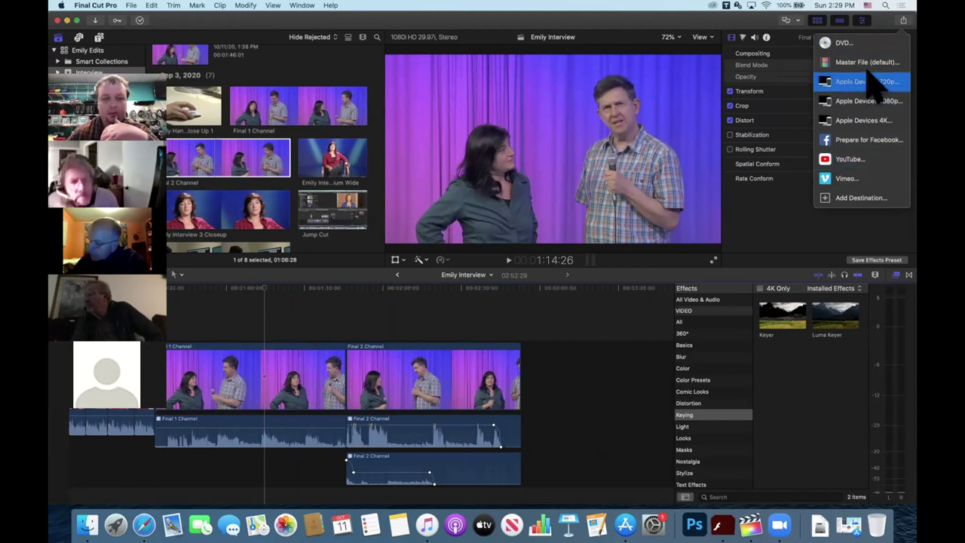
{"action": "left_click", "coordinate": [769, 221]}
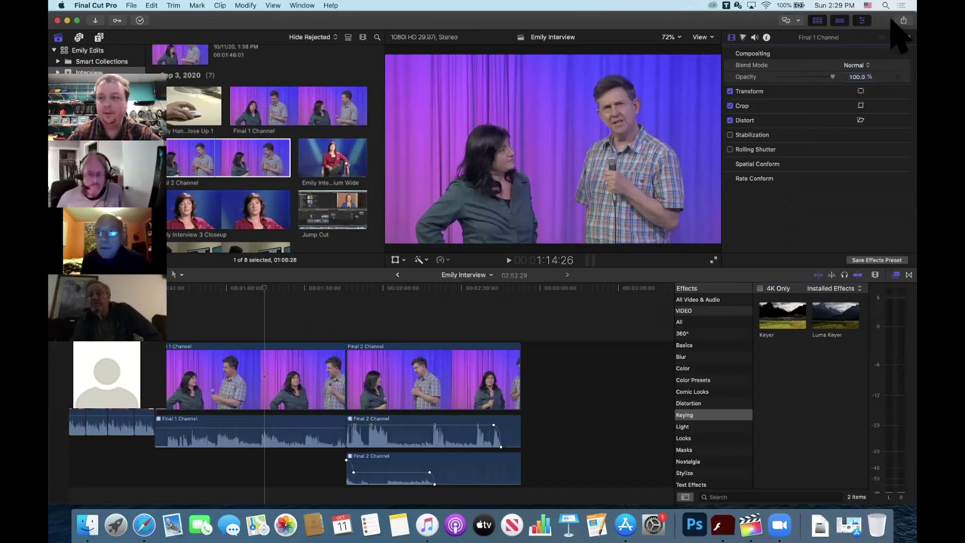
Step: Bring up the Share destinations list for the Emily Interview project
{"action": "left_click", "coordinate": [901, 21]}
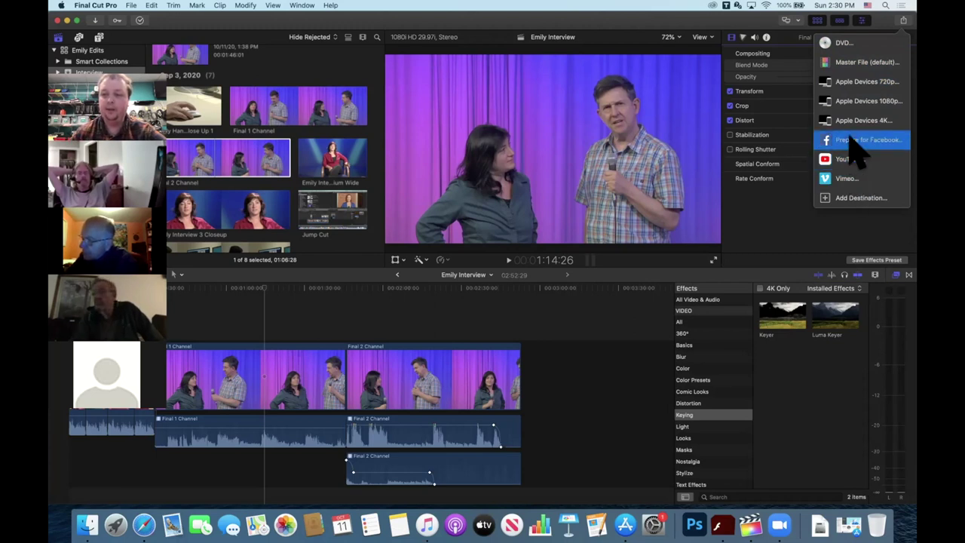
Step: Choose YouTube sharing, keeping Film & Animation as category and Private as privacy
{"action": "left_click", "coordinate": [857, 160]}
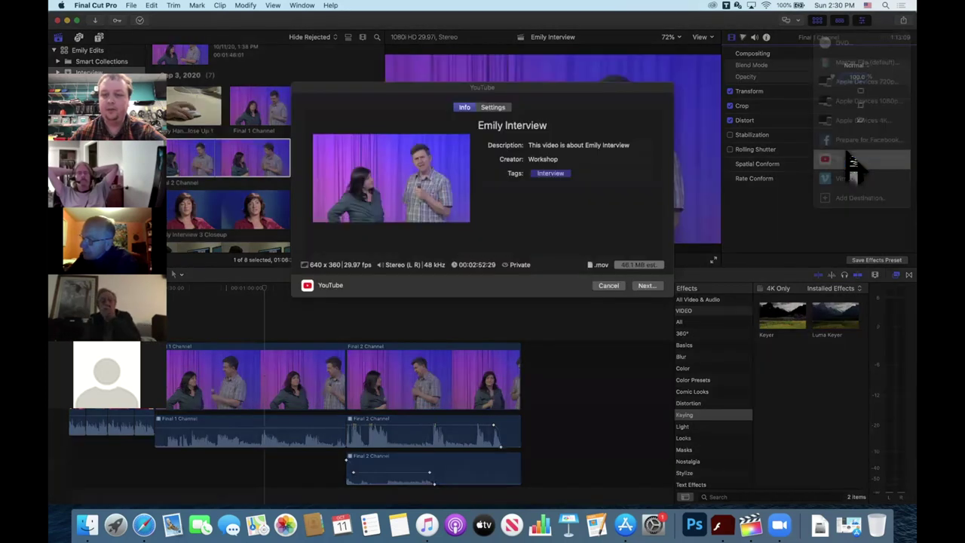
{"action": "left_click", "coordinate": [493, 108]}
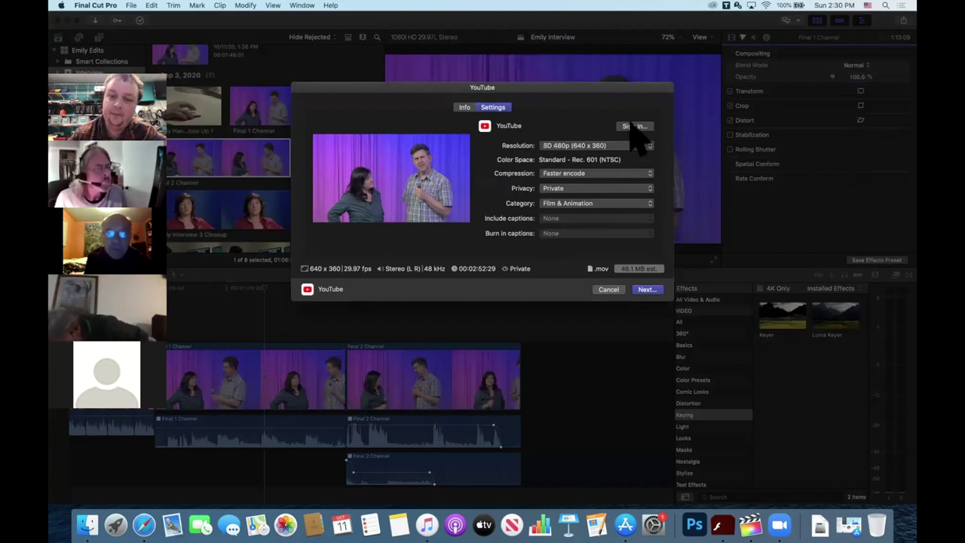
{"action": "left_click", "coordinate": [597, 215]}
{"action": "left_click", "coordinate": [593, 202]}
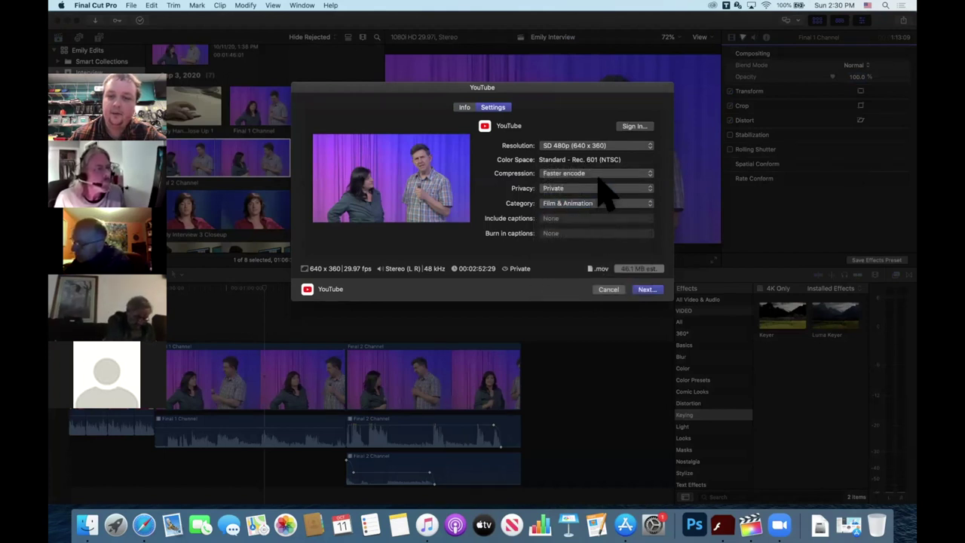
{"action": "left_click", "coordinate": [586, 187]}
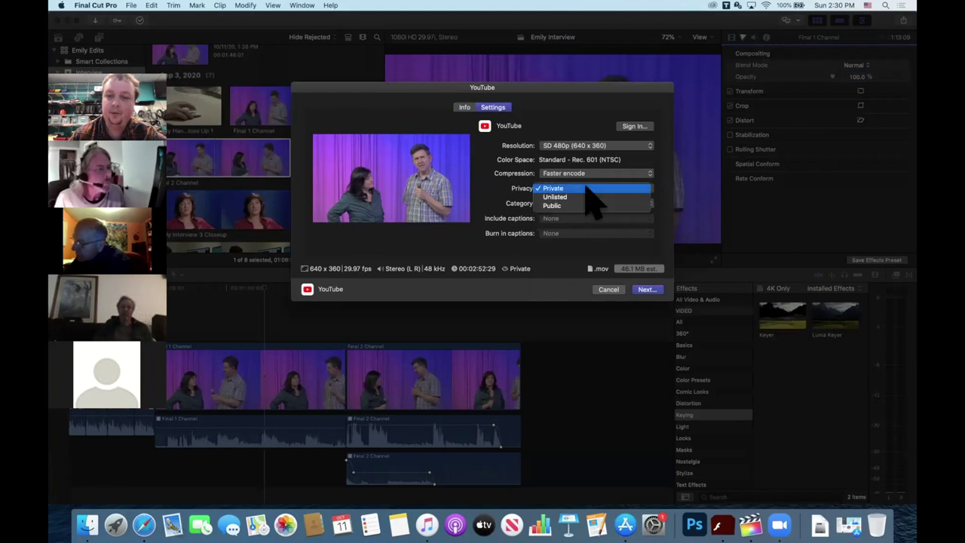
{"action": "left_click", "coordinate": [663, 197]}
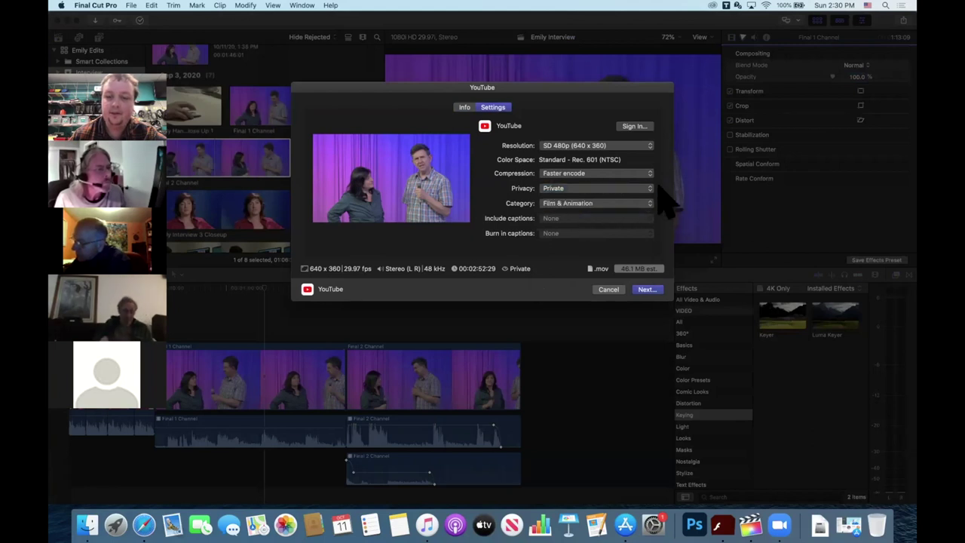
Step: Review the upload's description and tags, then cancel without sharing
{"action": "left_click", "coordinate": [463, 107]}
{"action": "left_click", "coordinate": [556, 145]}
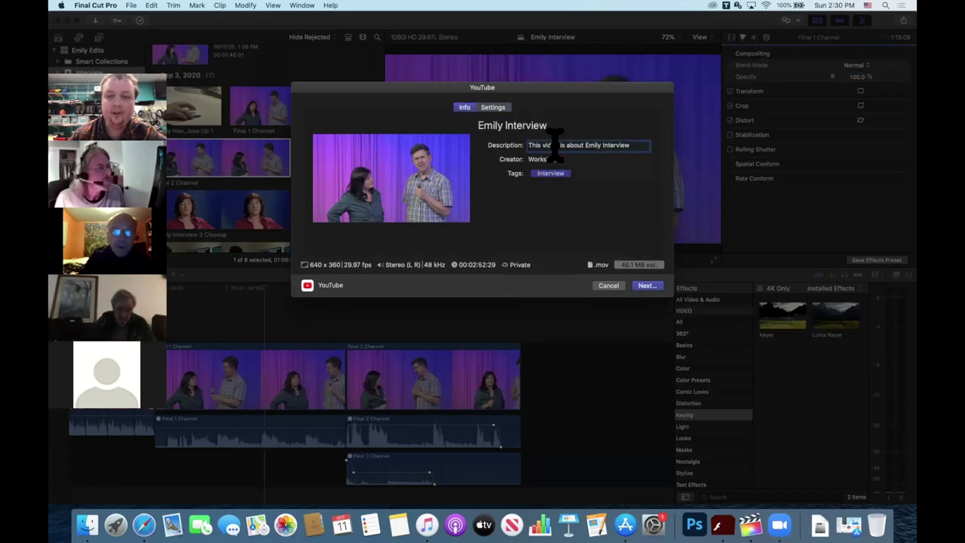
{"action": "left_click_drag", "start_coordinate": [553, 145], "coordinate": [569, 155]}
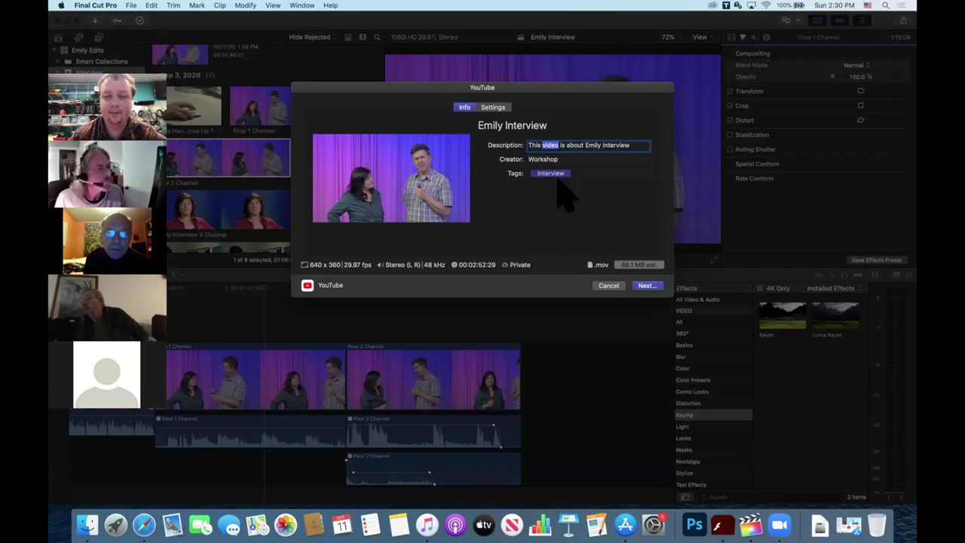
{"action": "left_click", "coordinate": [577, 173]}
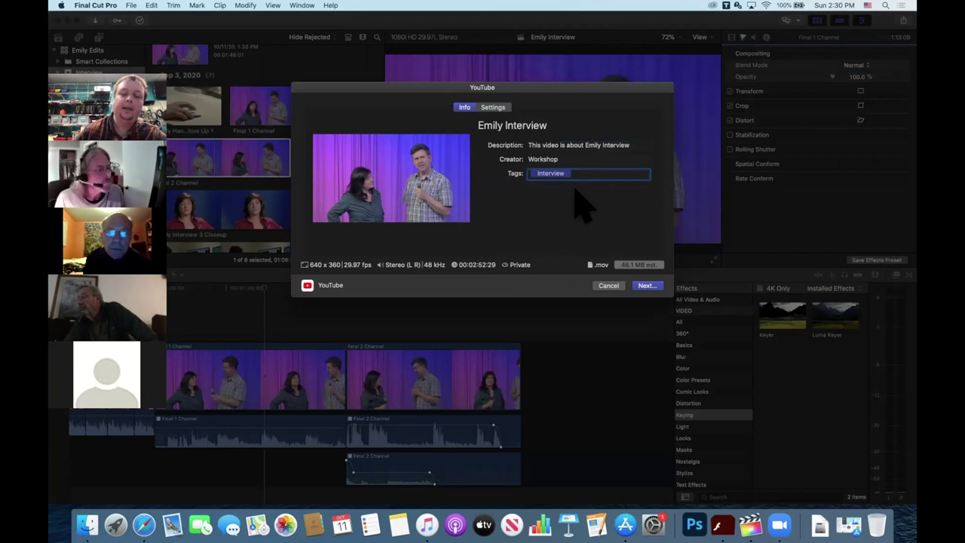
{"action": "left_click", "coordinate": [604, 289]}
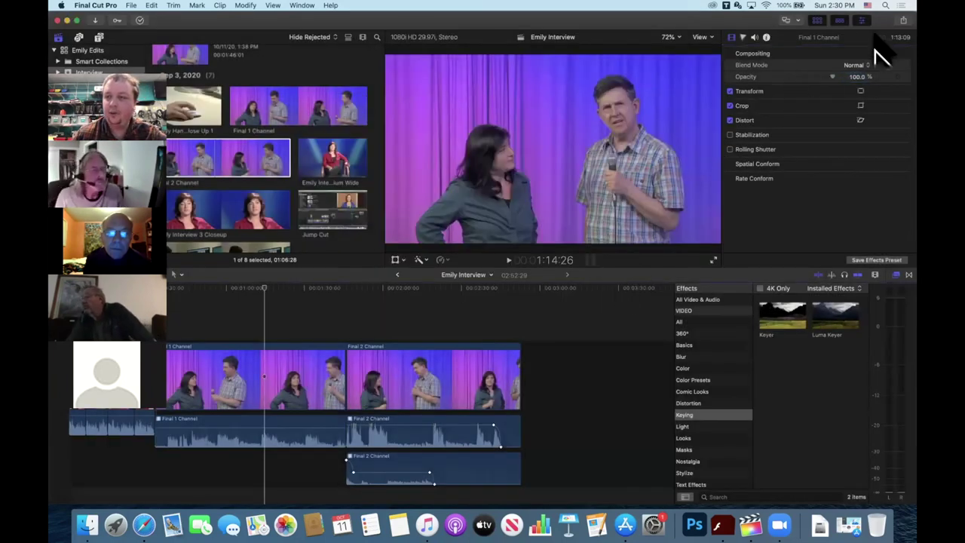
Step: Choose Master File (default) as the share destination and view its Settings tab
{"action": "left_click", "coordinate": [903, 21]}
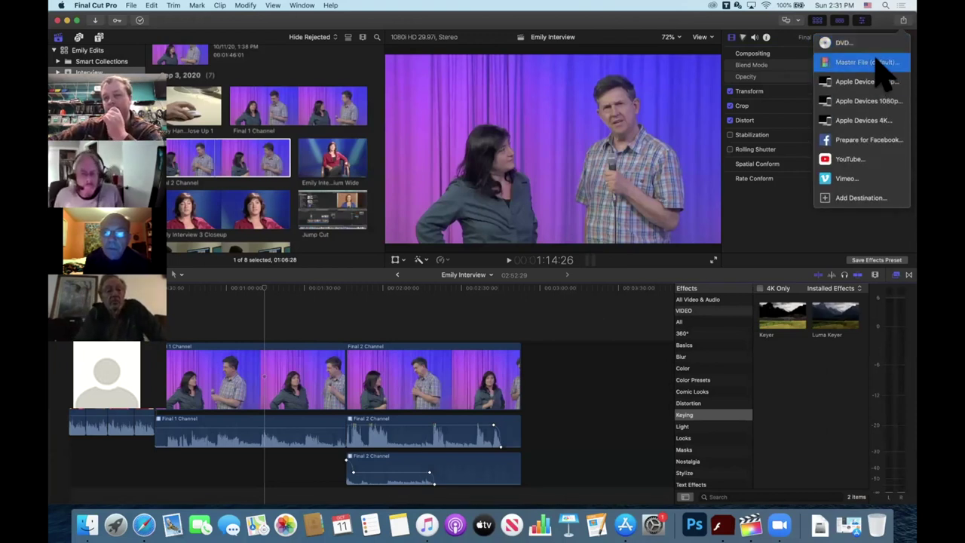
{"action": "left_click", "coordinate": [876, 65]}
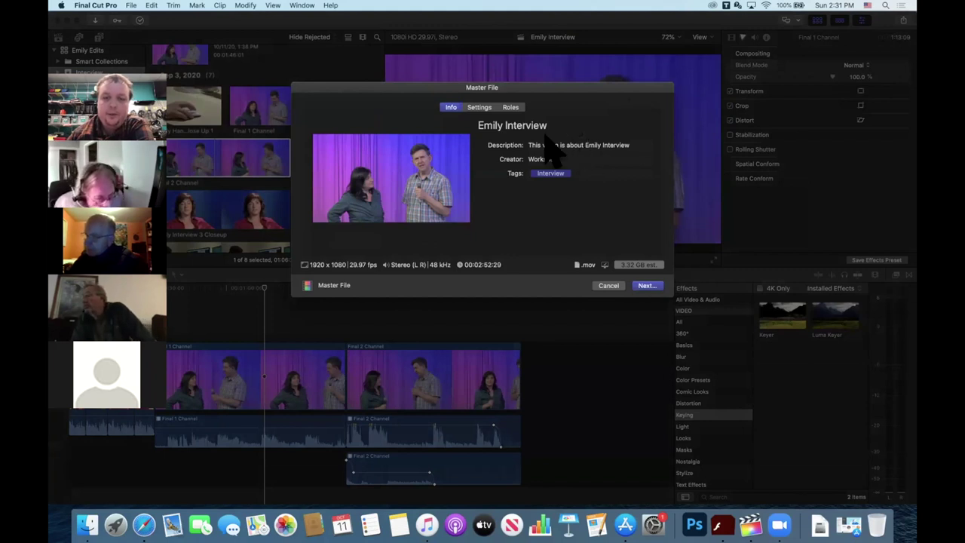
{"action": "left_click", "coordinate": [481, 108]}
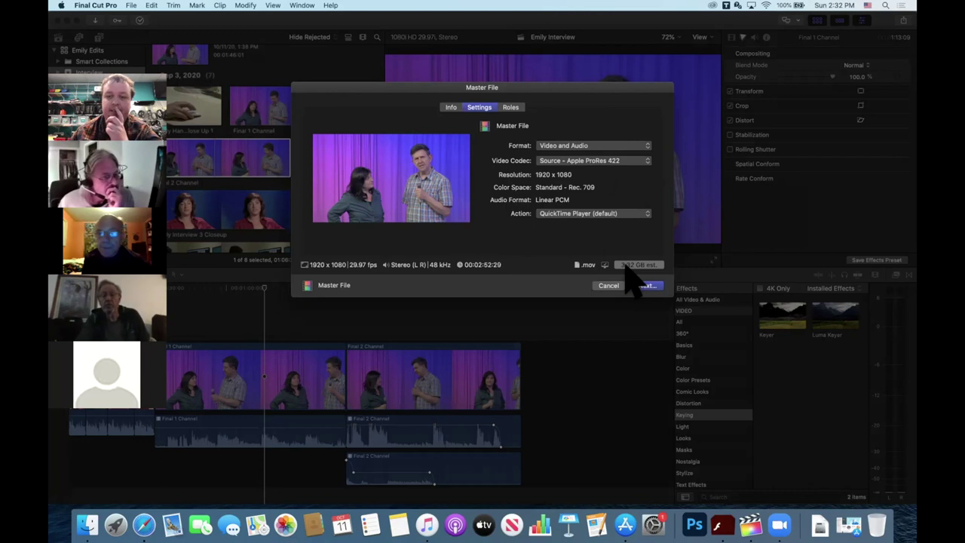
Step: Try H.264 as the Master File video codec, then switch back to Apple ProRes 422
{"action": "left_click", "coordinate": [624, 162]}
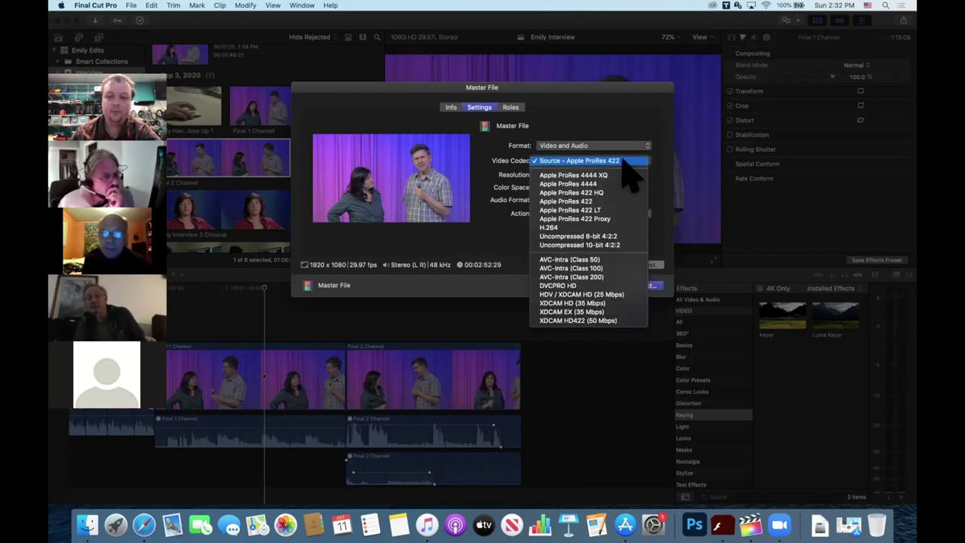
{"action": "left_click", "coordinate": [570, 228]}
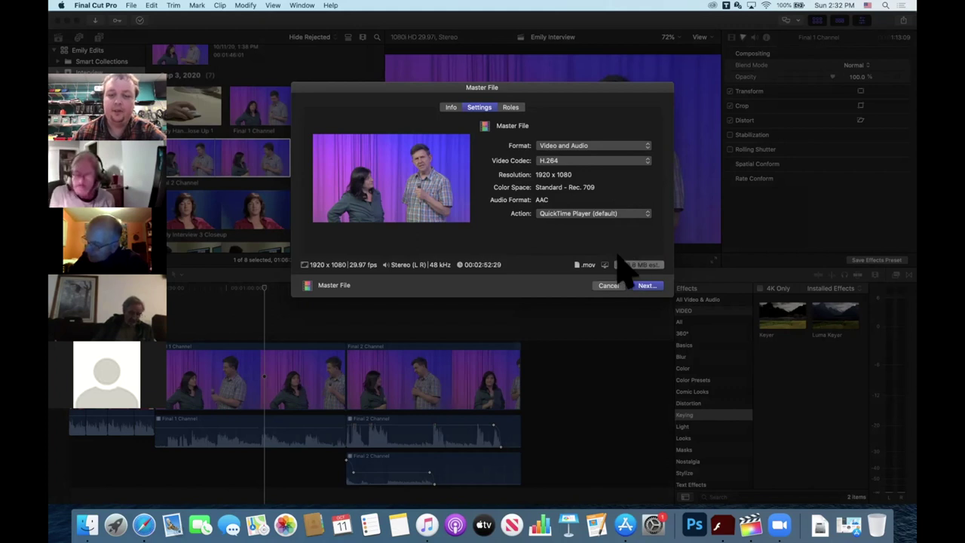
{"action": "left_click", "coordinate": [610, 161]}
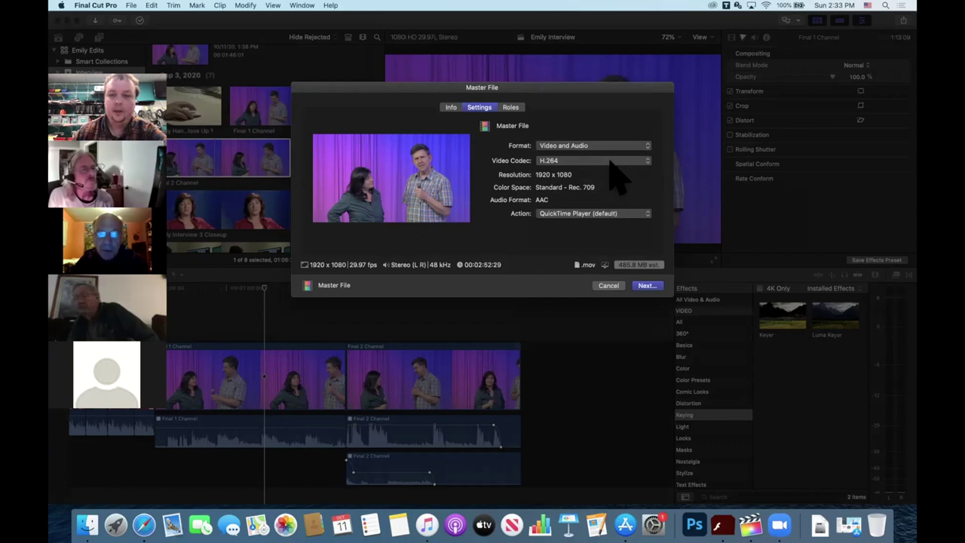
{"action": "left_click", "coordinate": [611, 160]}
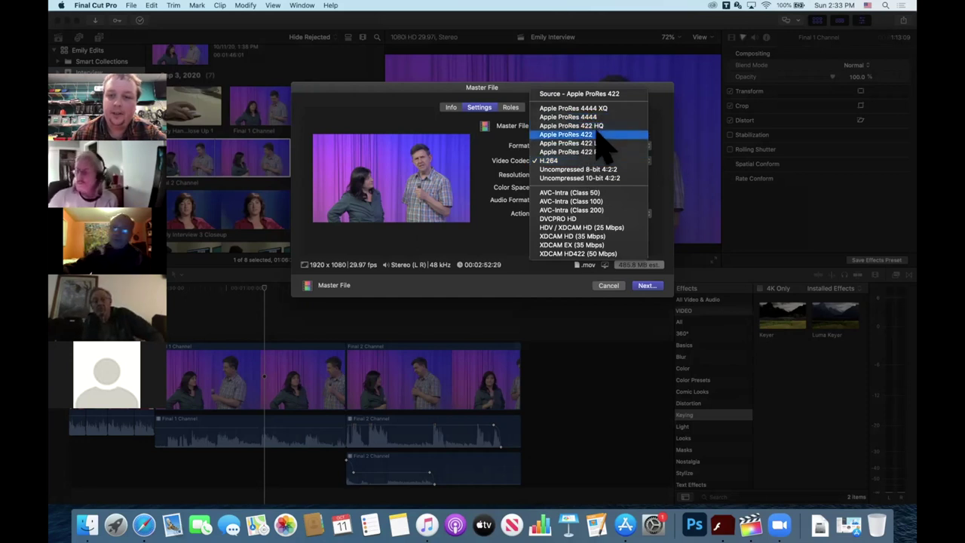
{"action": "left_click", "coordinate": [597, 136]}
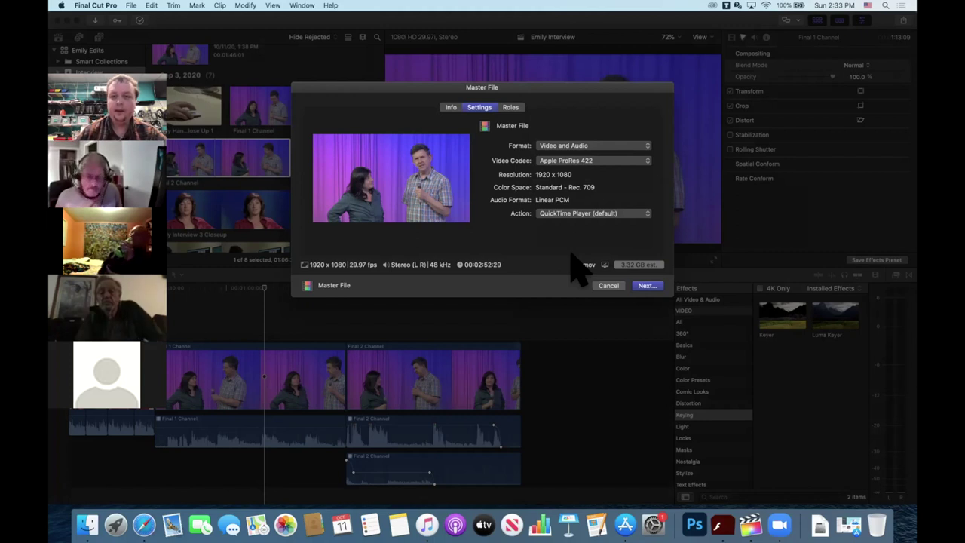
Step: Save the Master File export as 'Emily Interview' in the Documents folder
{"action": "left_click", "coordinate": [646, 286]}
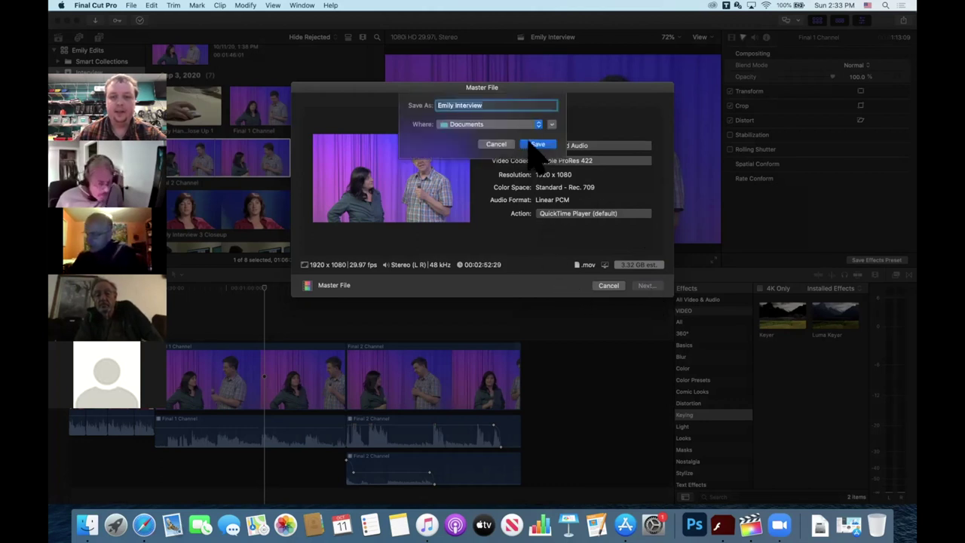
{"action": "left_click", "coordinate": [531, 146]}
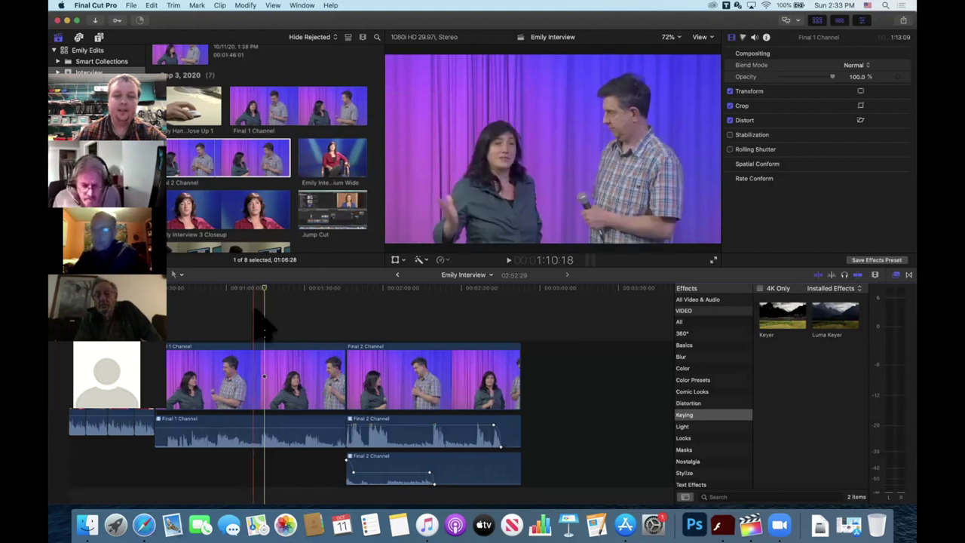
{"action": "scroll", "coordinate": [260, 317], "scroll_direction": "down", "scroll_amount": 1}
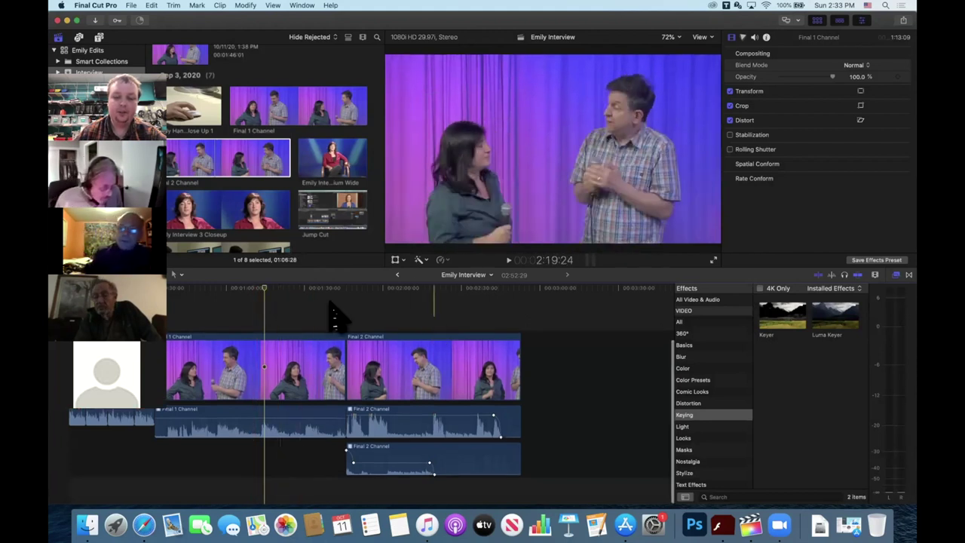
{"action": "scroll", "coordinate": [241, 118], "scroll_direction": "up", "scroll_amount": 3}
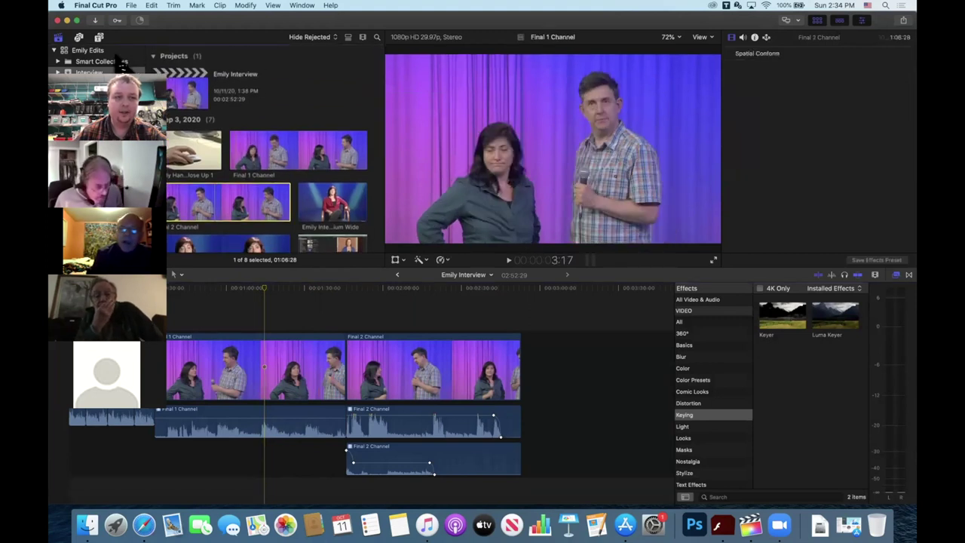
Step: Show Background Tasks over the viewer and expand the Sharing task to watch export progress
{"action": "left_click", "coordinate": [189, 92]}
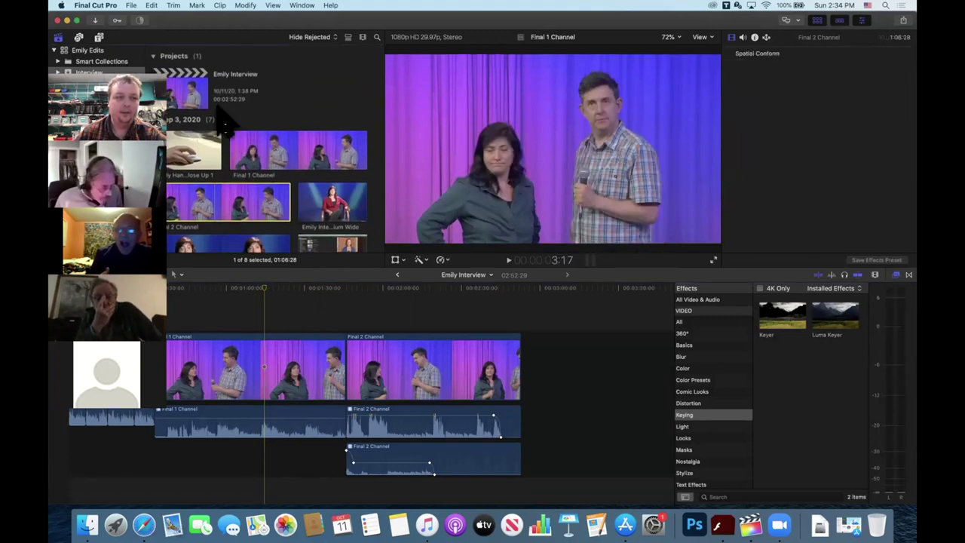
{"action": "left_click", "coordinate": [279, 151]}
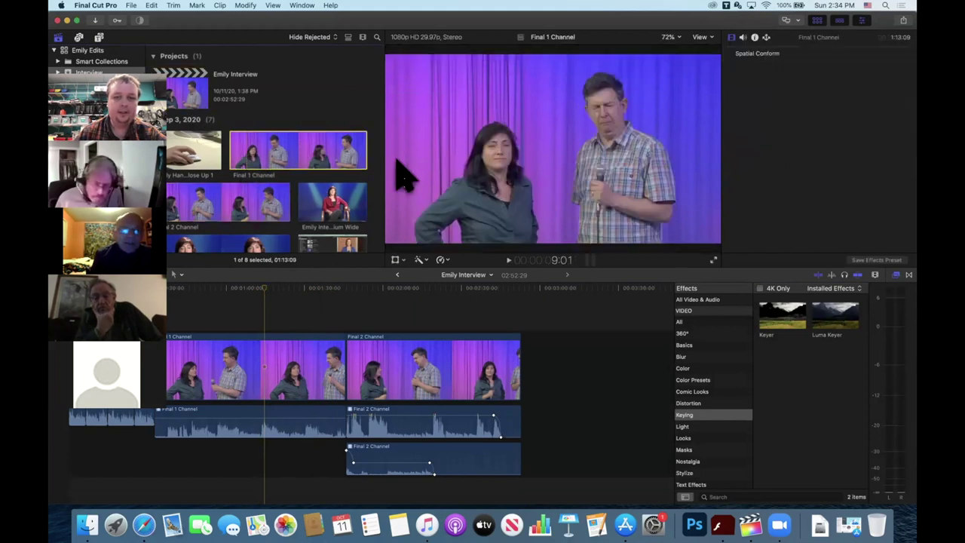
{"action": "left_click", "coordinate": [140, 20]}
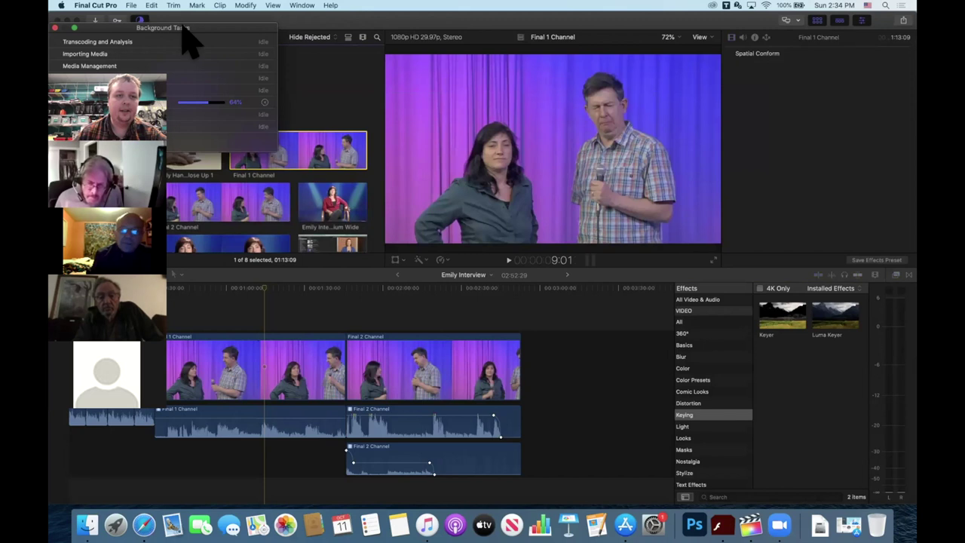
{"action": "left_click_drag", "start_coordinate": [181, 28], "coordinate": [412, 60]}
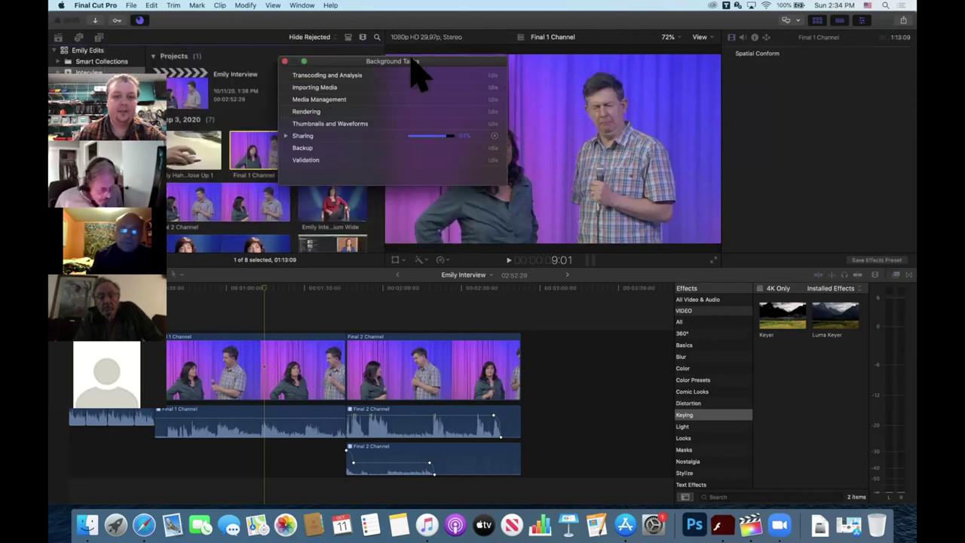
{"action": "left_click", "coordinate": [286, 136]}
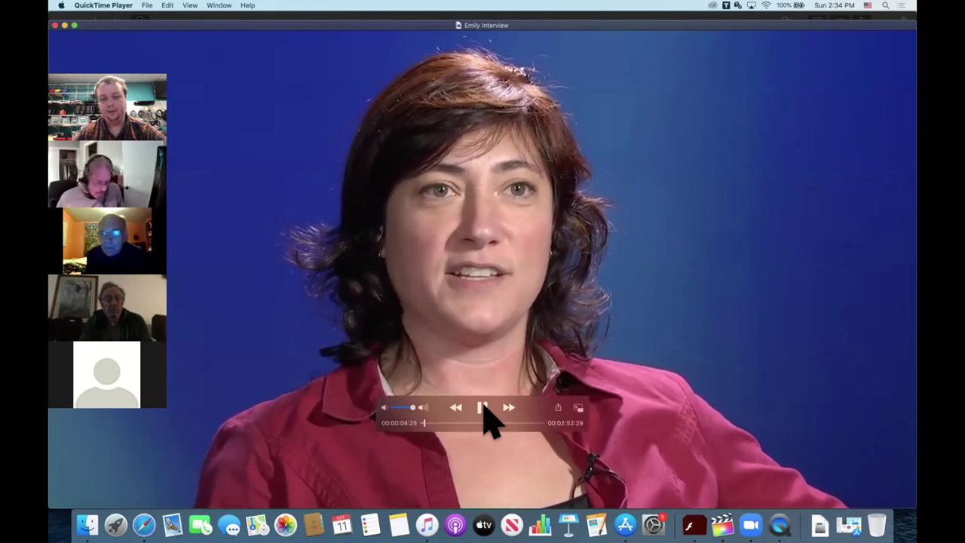
Step: Play the exported Emily Interview movie briefly, pause it at 0:07:12, and close the QuickTime window
{"action": "left_click", "coordinate": [484, 407]}
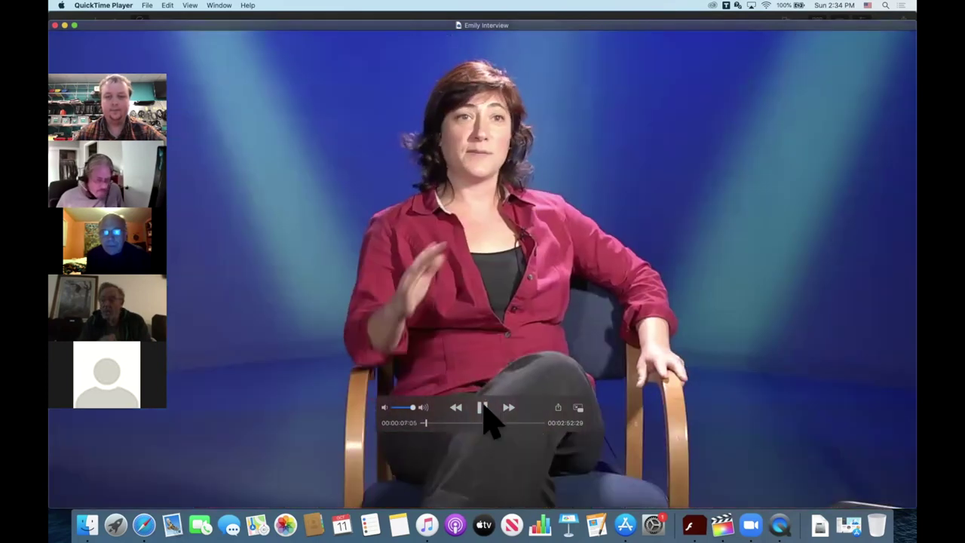
{"action": "left_click", "coordinate": [484, 408]}
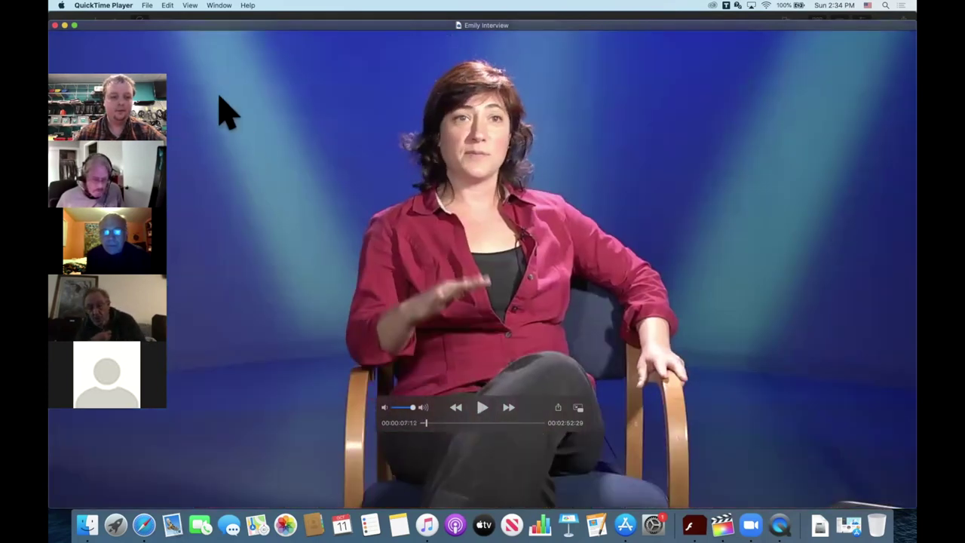
{"action": "left_click", "coordinate": [54, 26]}
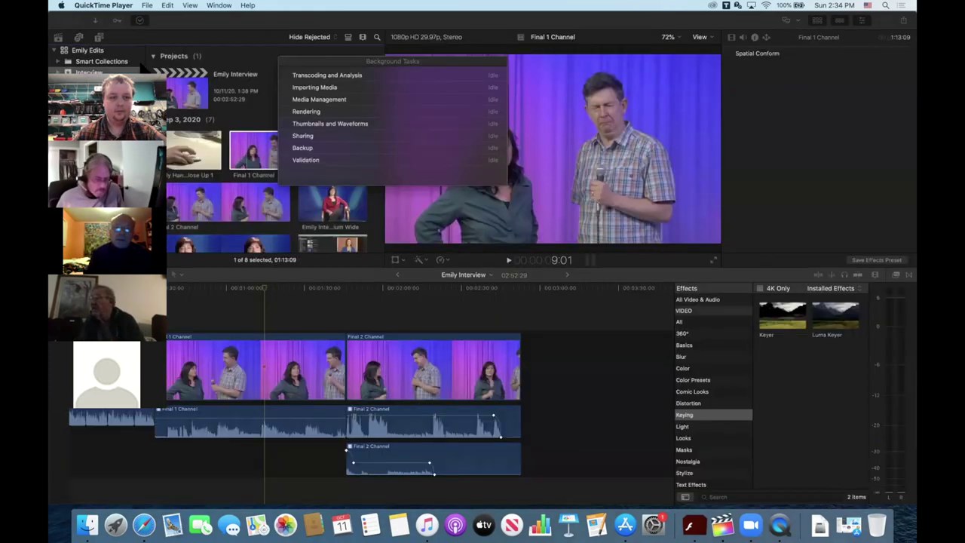
Step: Recheck the Background Tasks window to confirm everything is idle, then refocus the Emily Interview timeline
{"action": "left_click", "coordinate": [284, 61]}
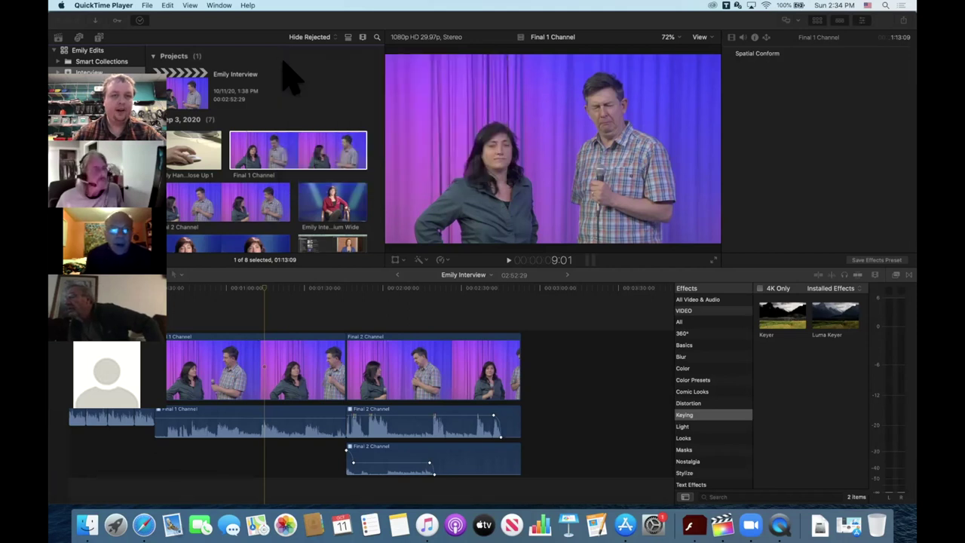
{"action": "left_click", "coordinate": [140, 21]}
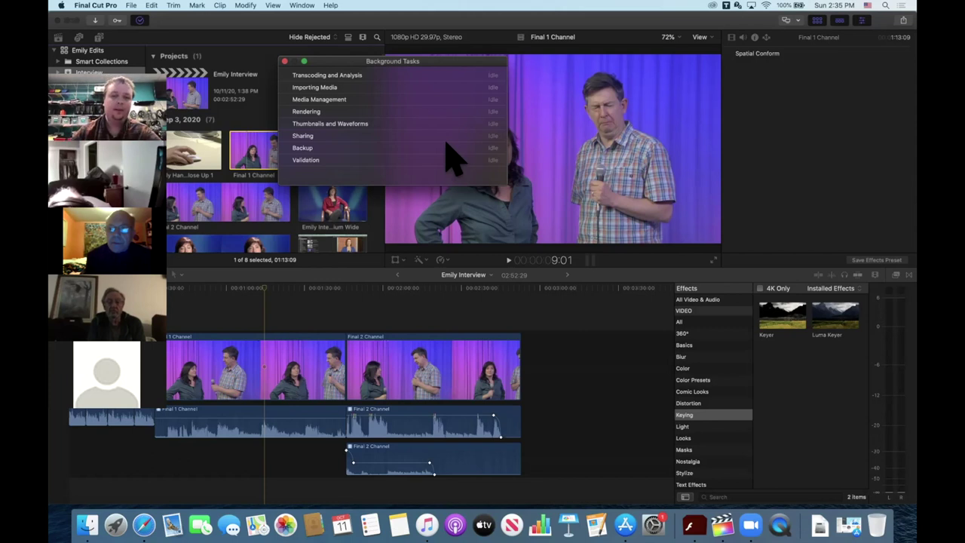
{"action": "left_click", "coordinate": [195, 305]}
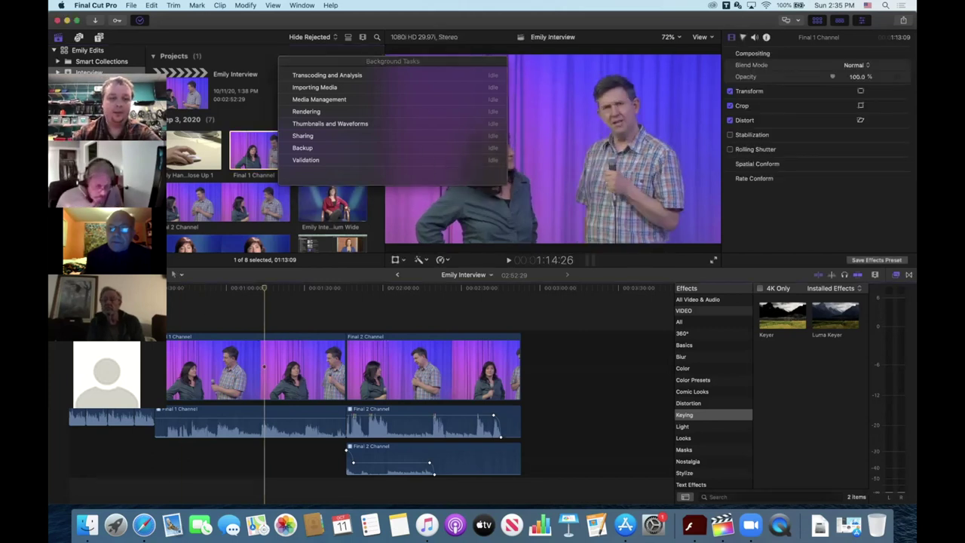